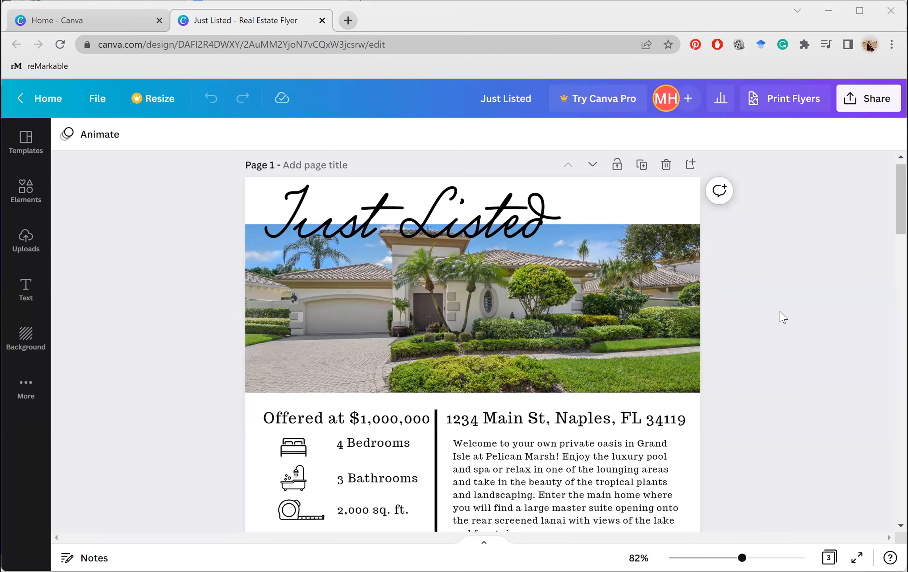
Switch to the Home - Canva tab
scroll(782, 317, up, 1)
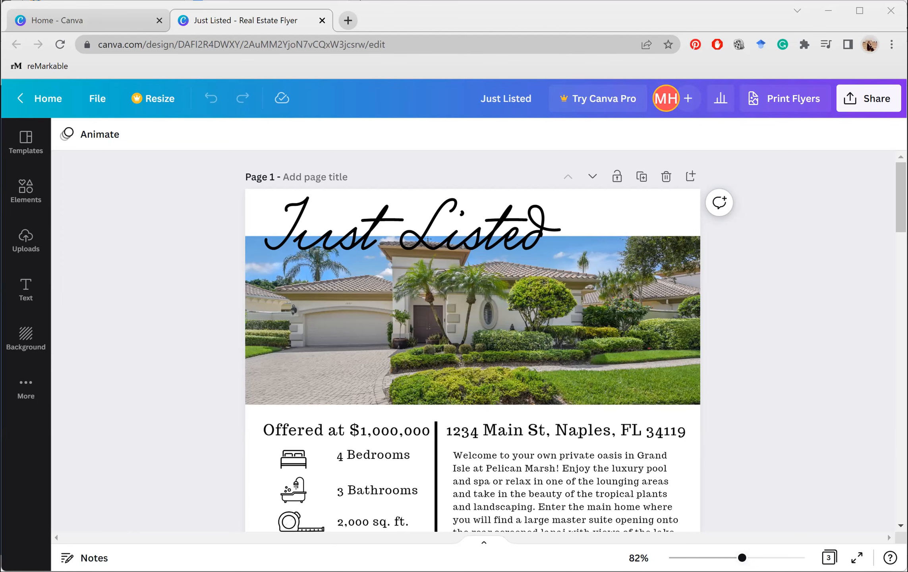
scroll(714, 480, down, 5)
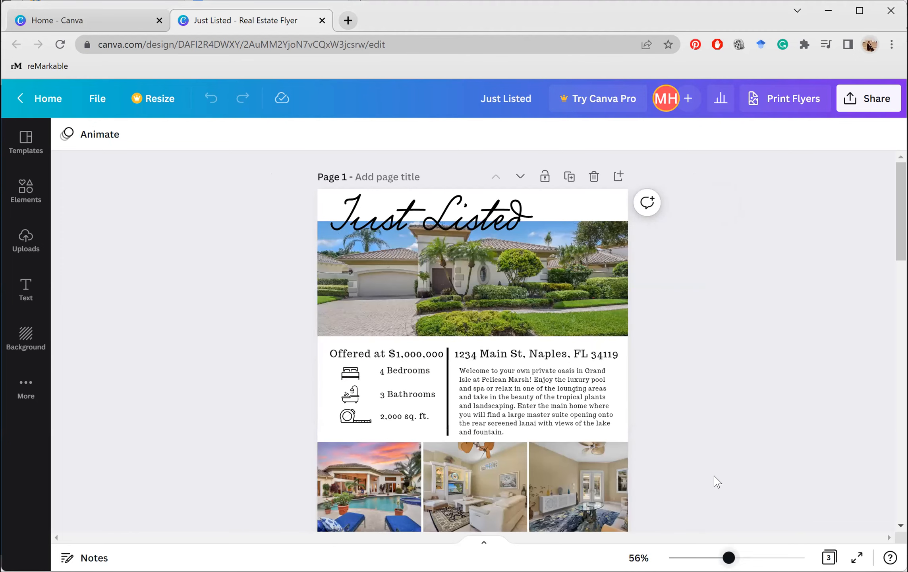
scroll(716, 482, up, 2)
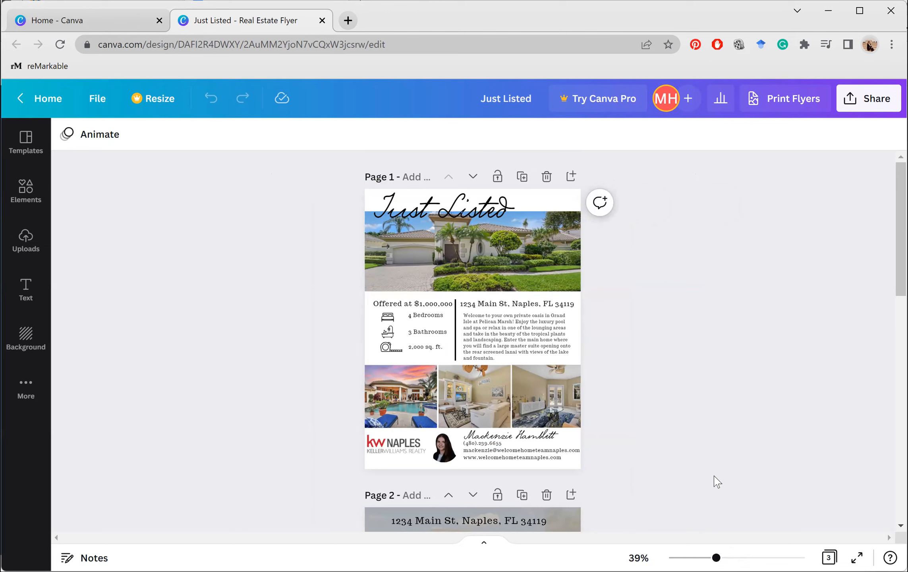
scroll(715, 482, down, 5)
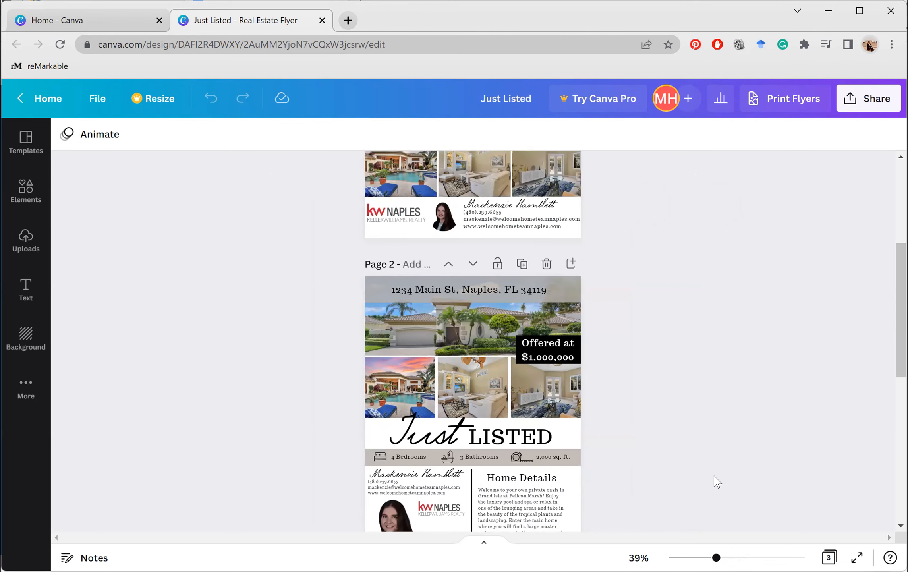
scroll(715, 482, down, 1)
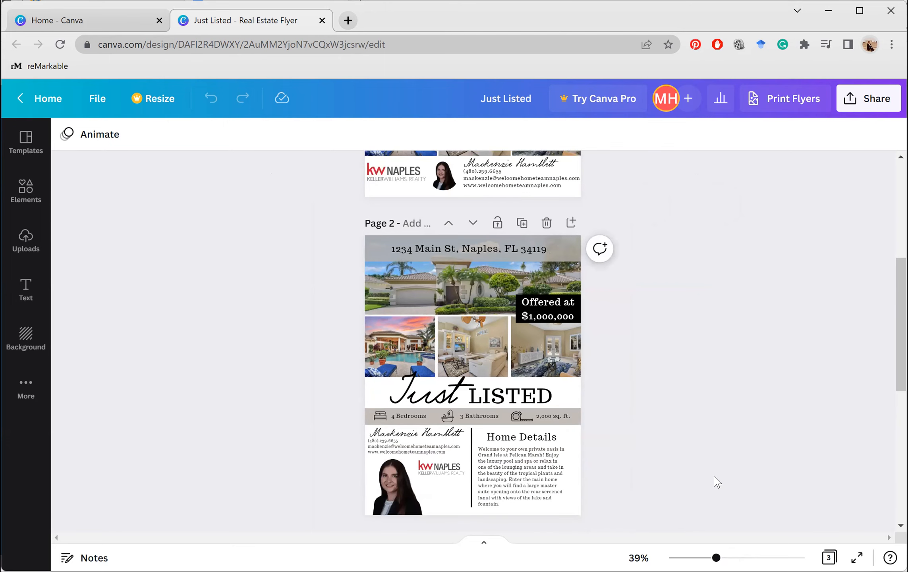
scroll(716, 481, down, 4)
scroll(715, 482, down, 2)
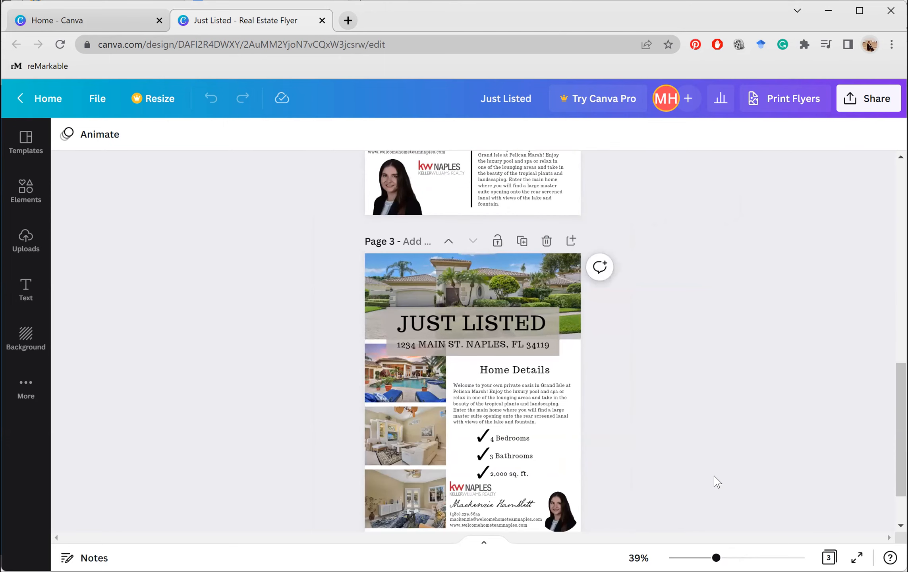
scroll(715, 481, down, 2)
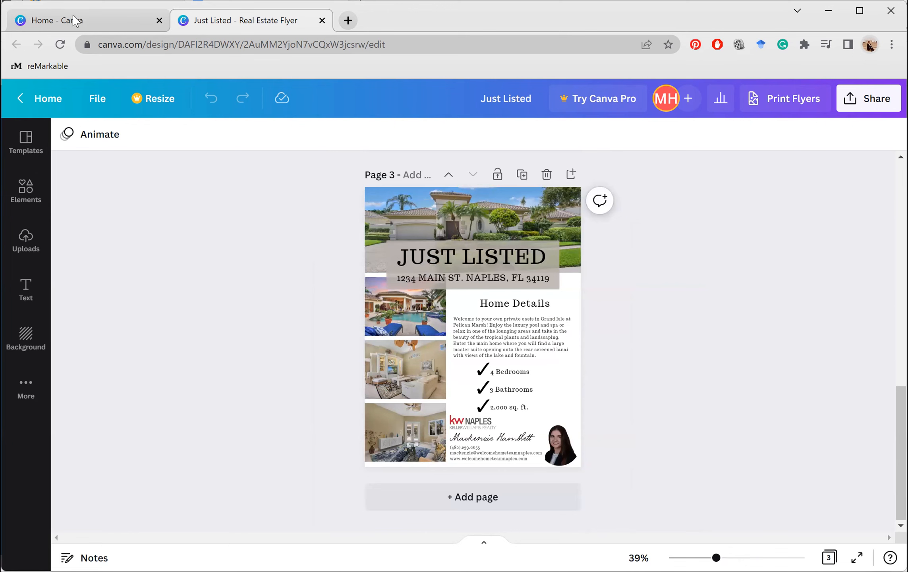
click(75, 24)
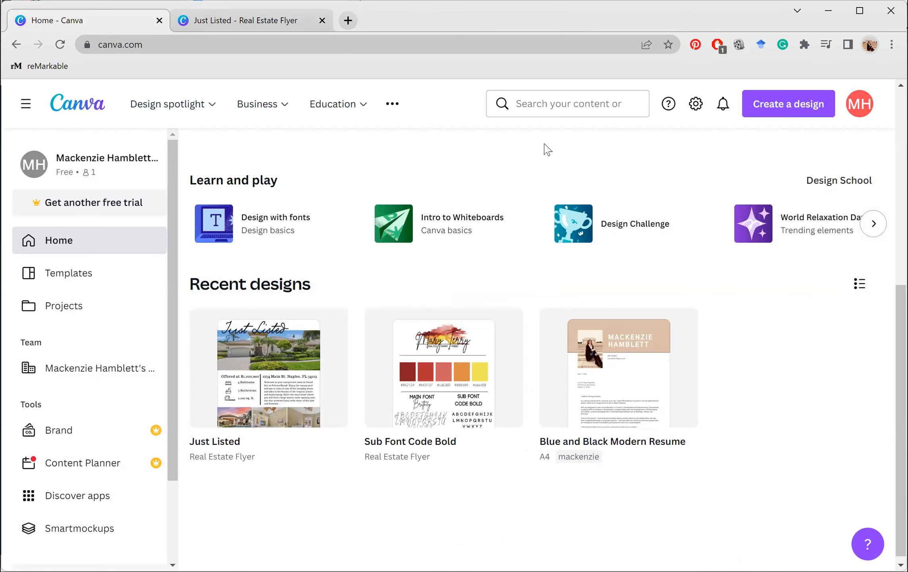
Search Canva templates for 'mailer real estate' (25,075 results)
scroll(560, 221, up, 1)
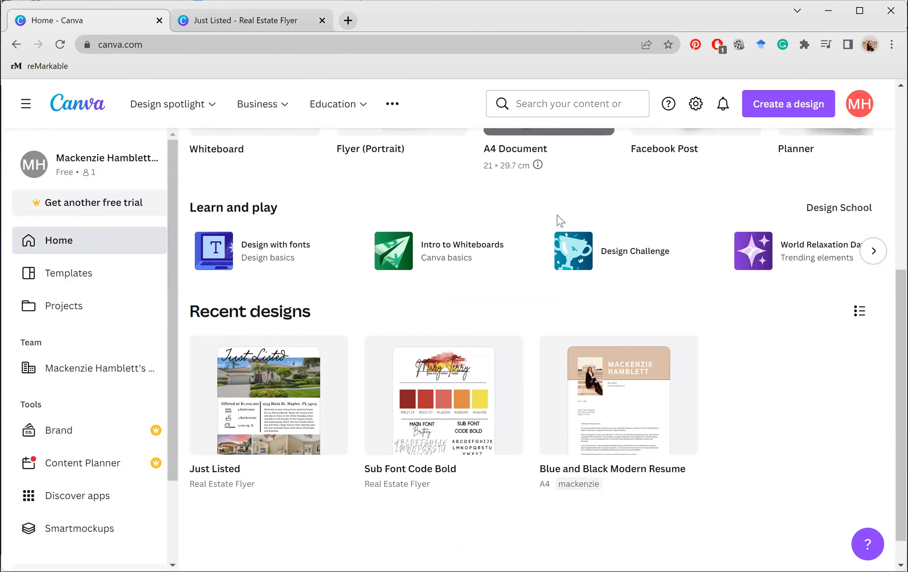
scroll(558, 217, up, 5)
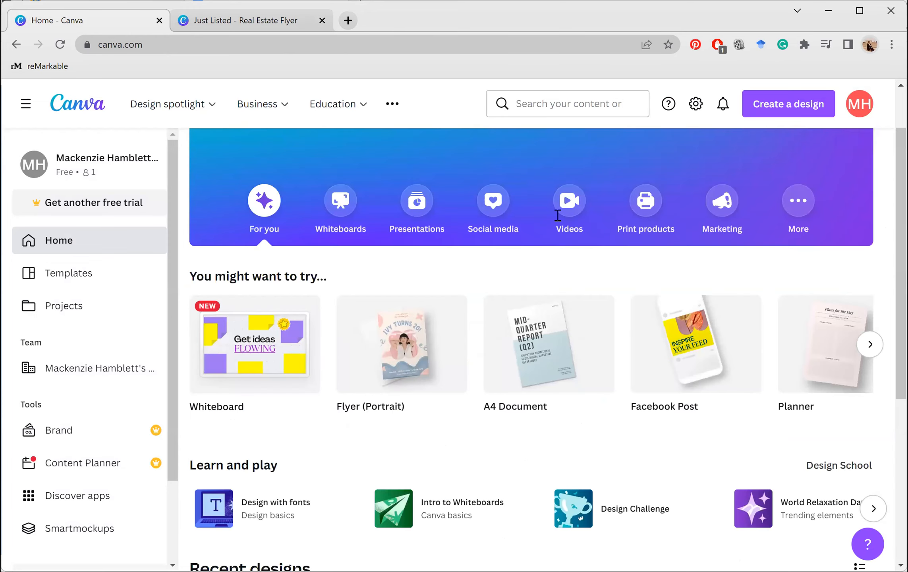
scroll(531, 215, up, 2)
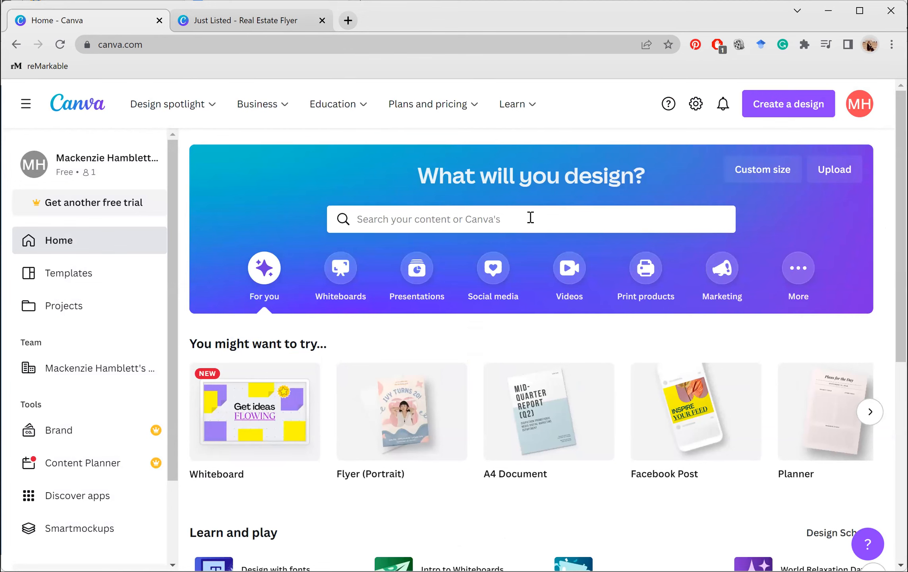
scroll(532, 222, down, 6)
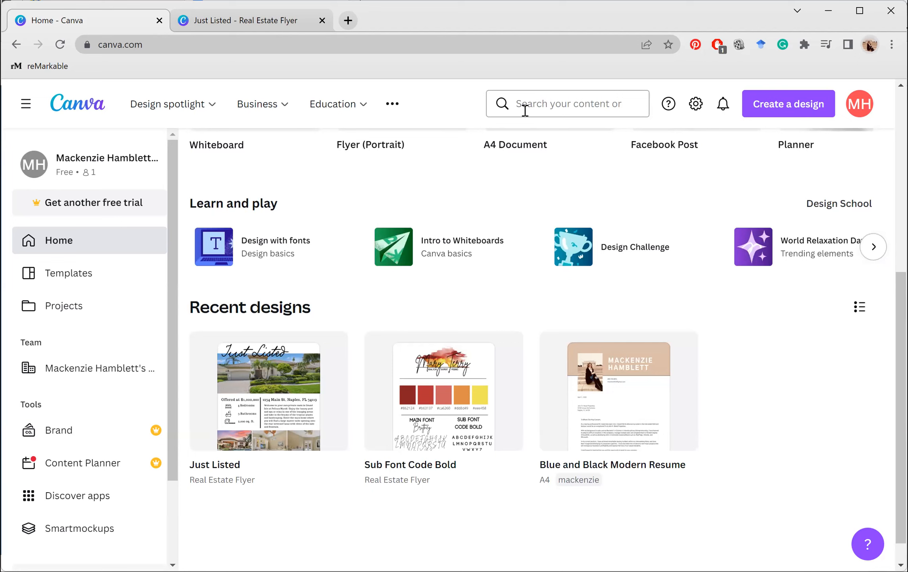
click(525, 110)
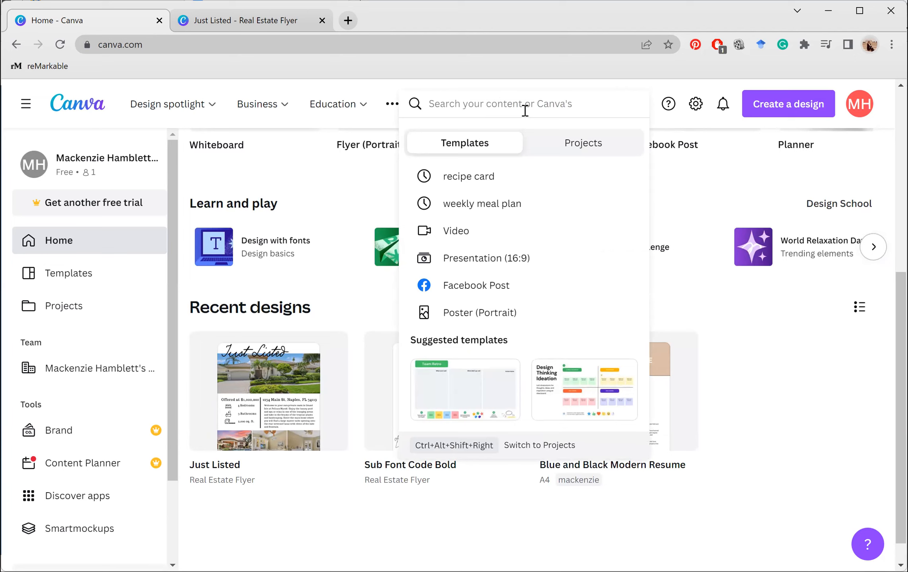
text(maile)
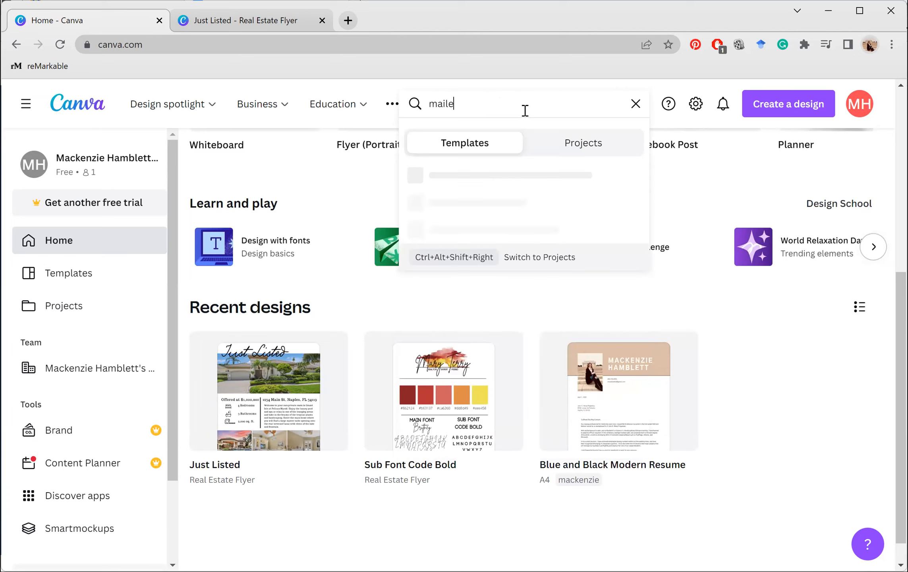
text(r)
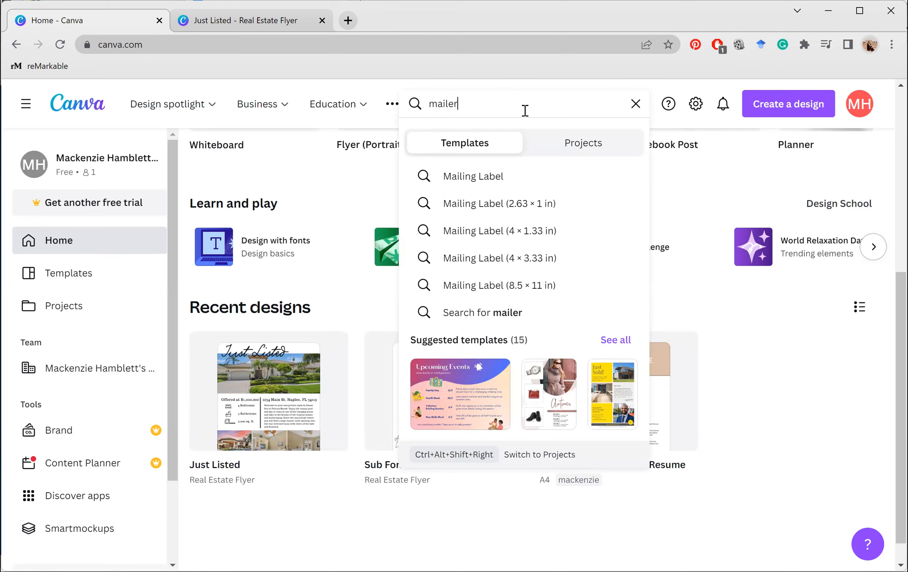
text( rea)
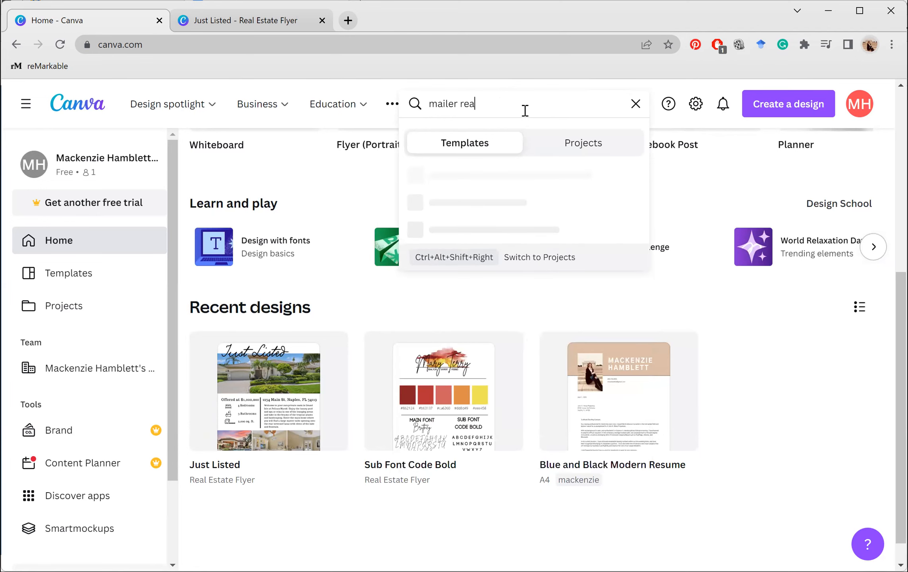
text(l estate)
key(Return)
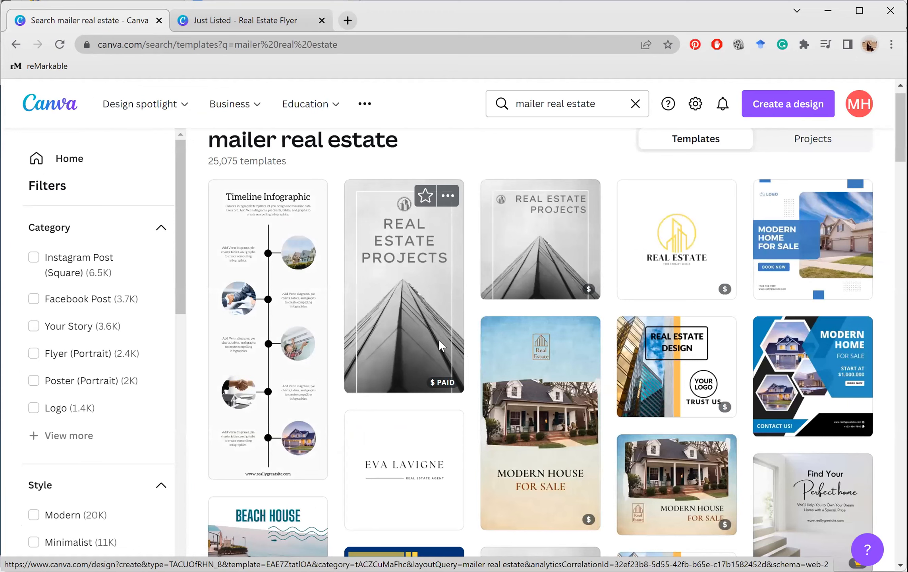
scroll(439, 339, down, 5)
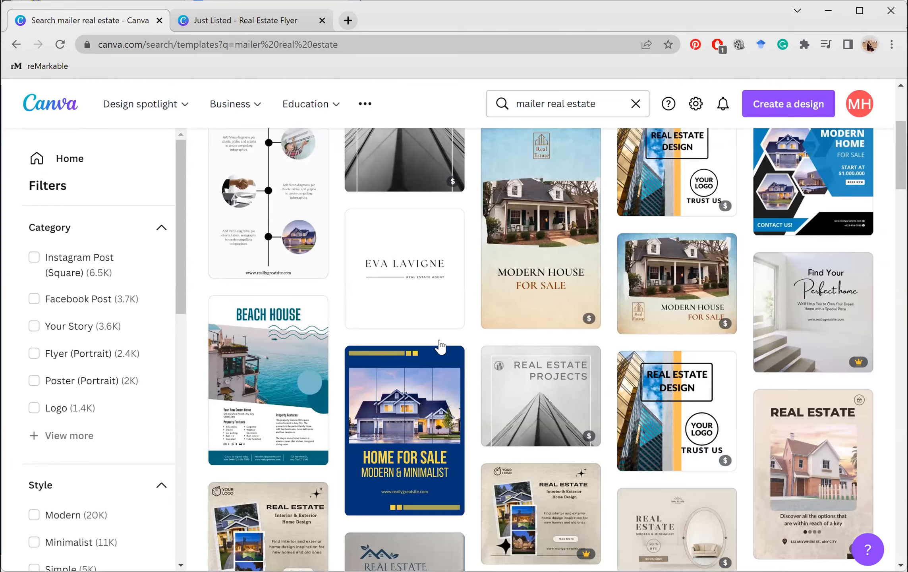
scroll(440, 346, down, 5)
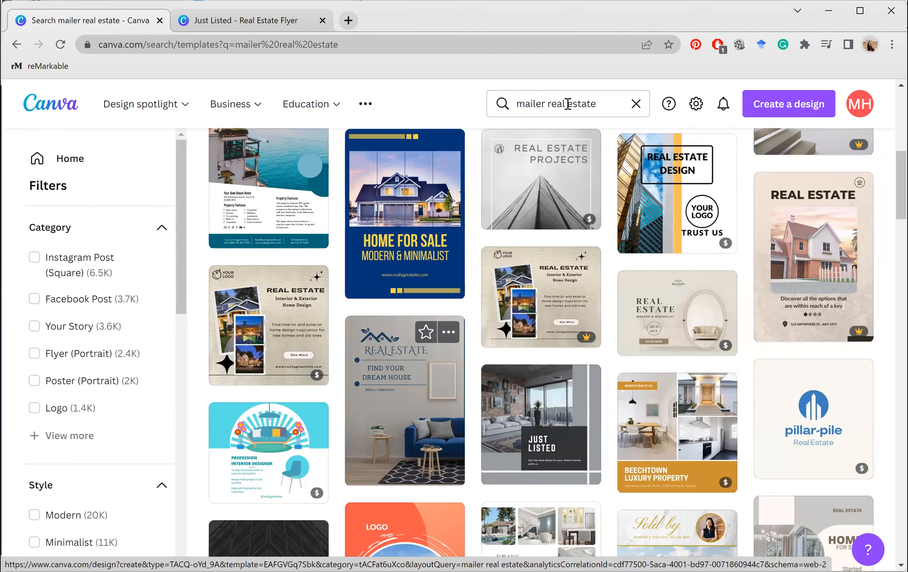
click(567, 104)
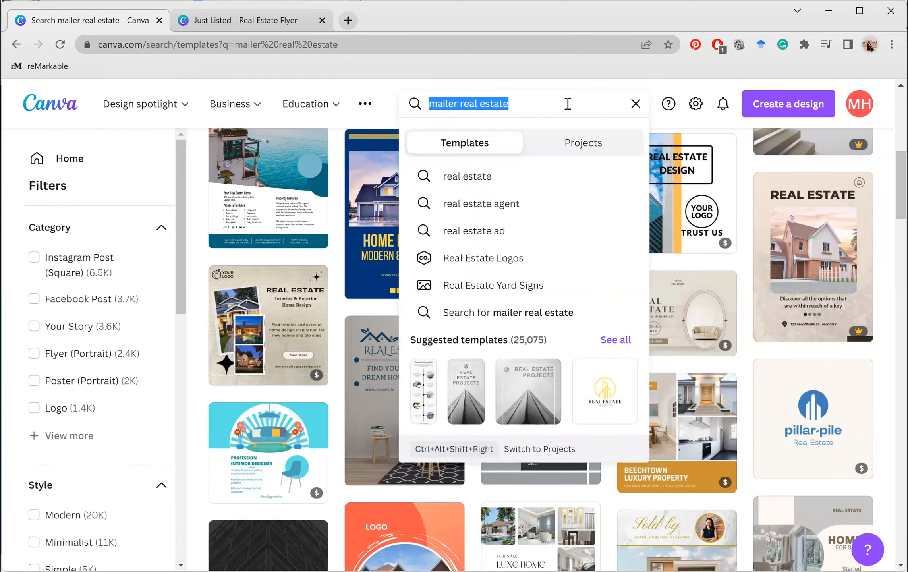
Search templates for 'just listed' and scroll through the results
text(just listed)
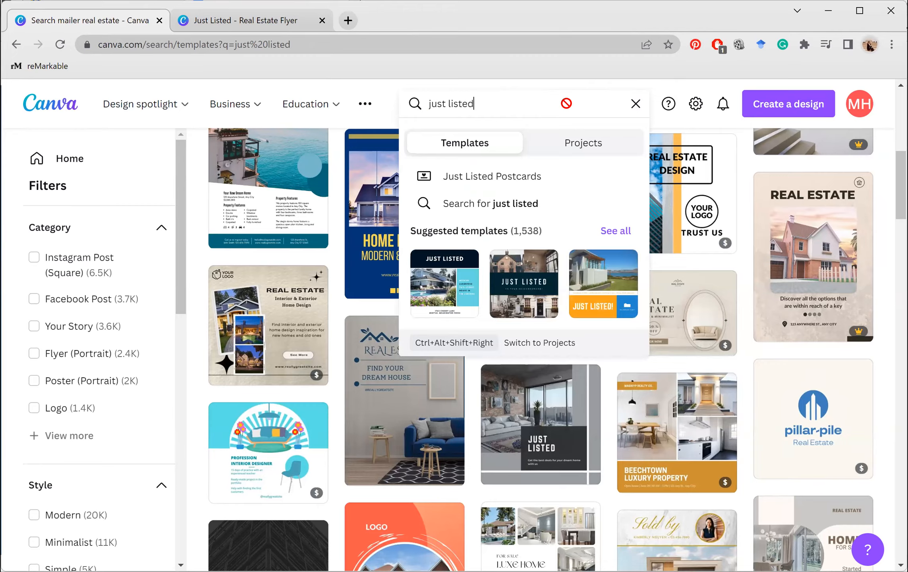
key(Return)
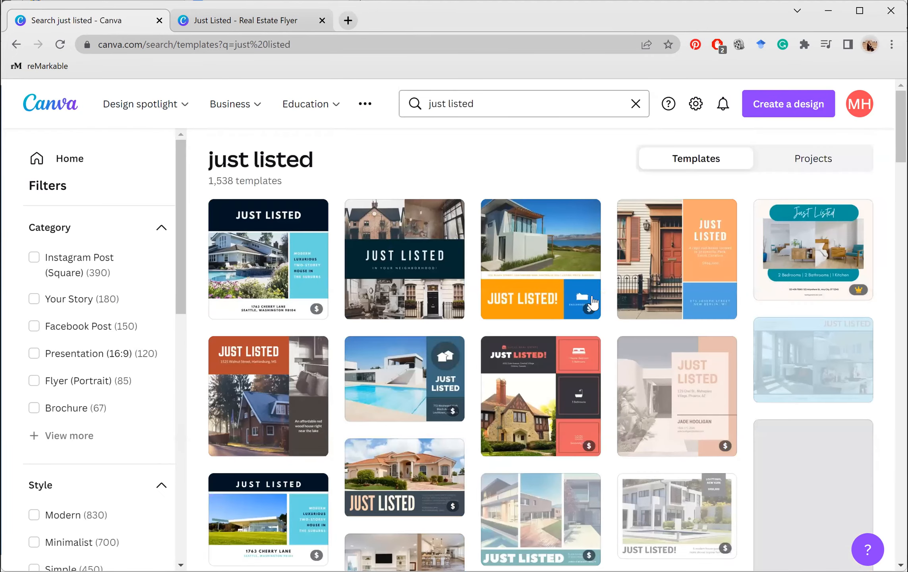
scroll(592, 302, down, 2)
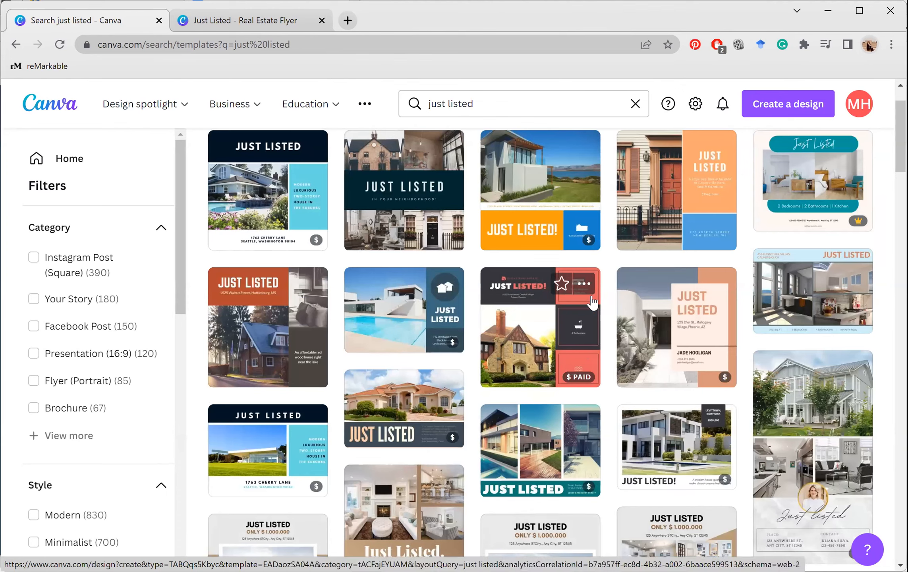
scroll(592, 302, down, 1)
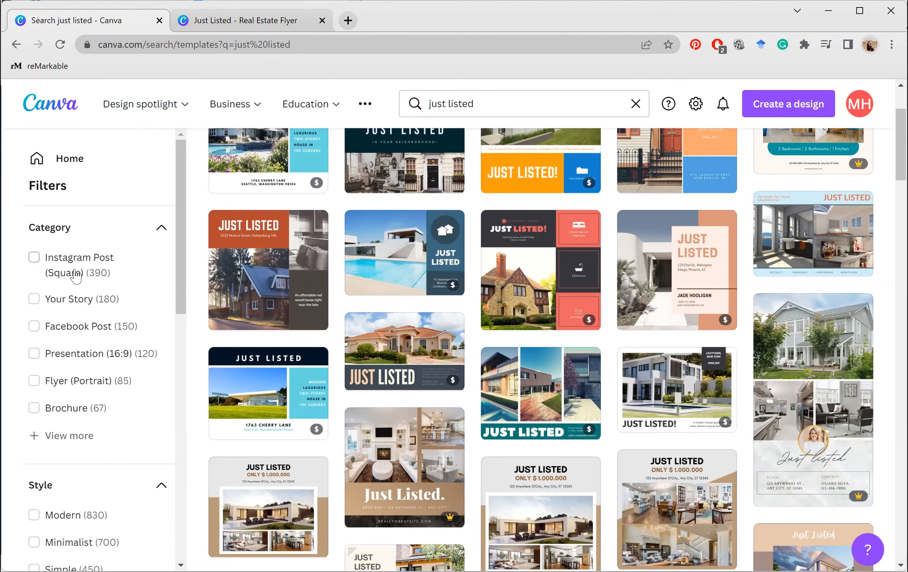
Filter the 'just listed' results by Price to Free templates only (694 results)
click(69, 436)
scroll(76, 403, down, 2)
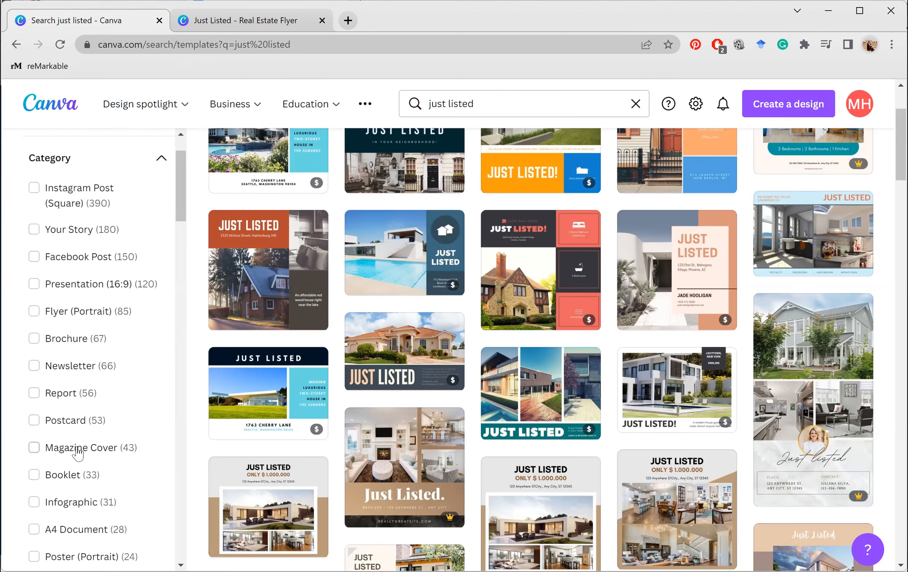
scroll(78, 453, down, 4)
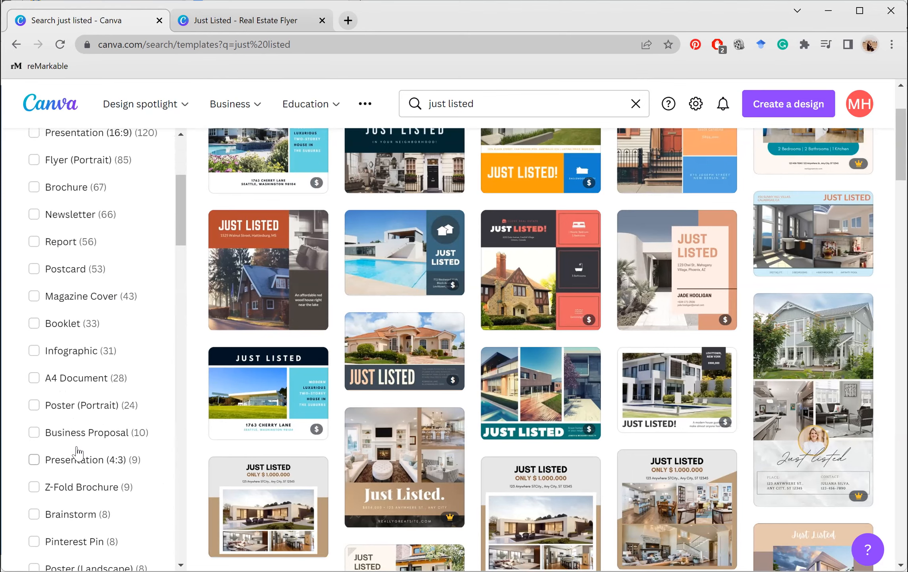
scroll(79, 452, down, 1)
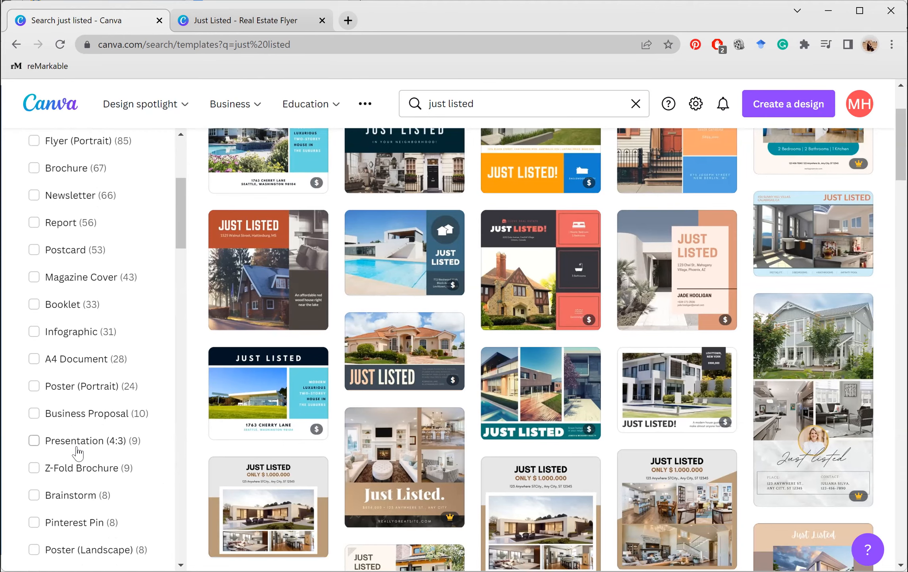
scroll(78, 452, down, 15)
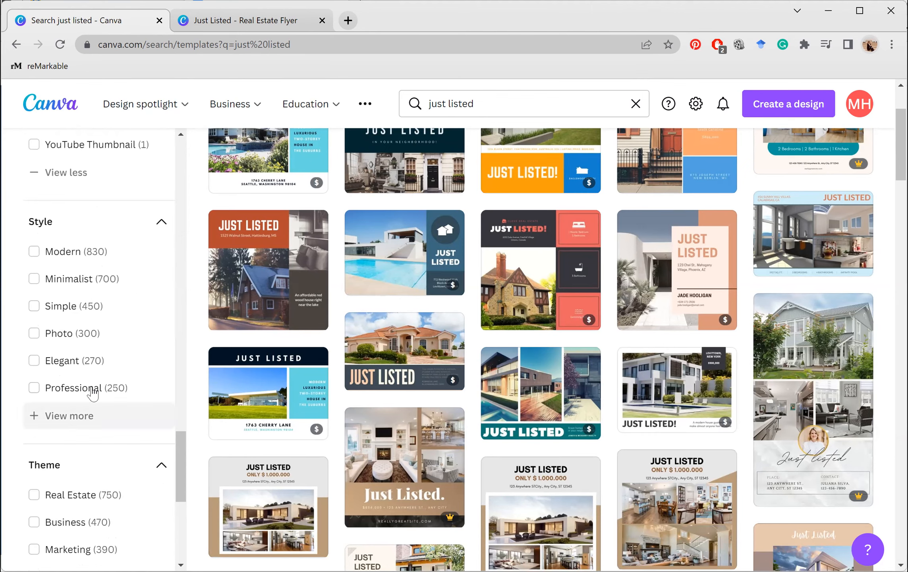
scroll(92, 393, down, 8)
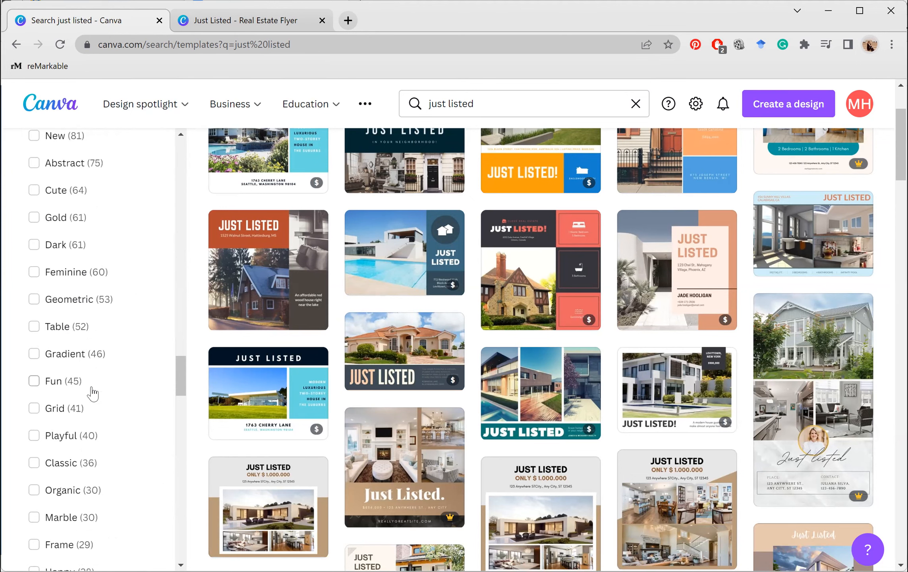
scroll(92, 393, down, 10)
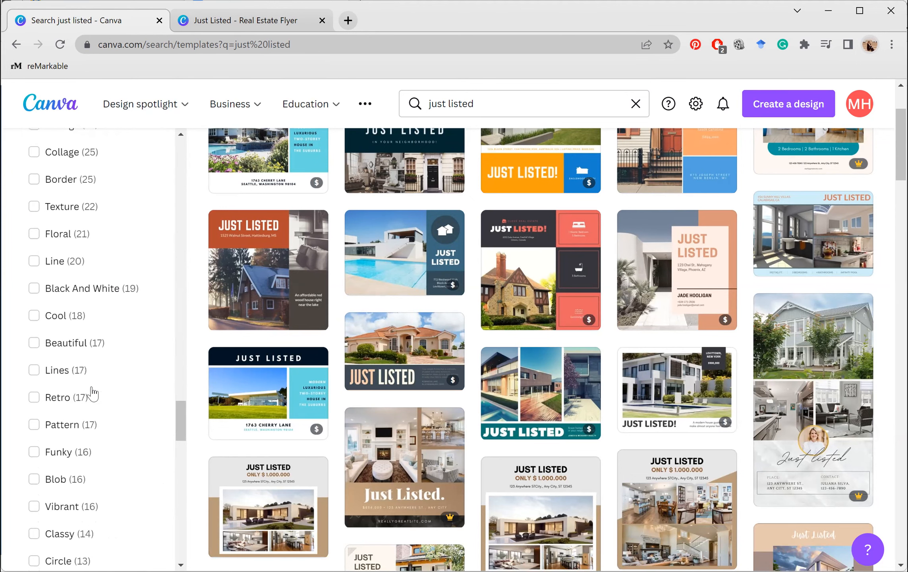
scroll(84, 308, down, 15)
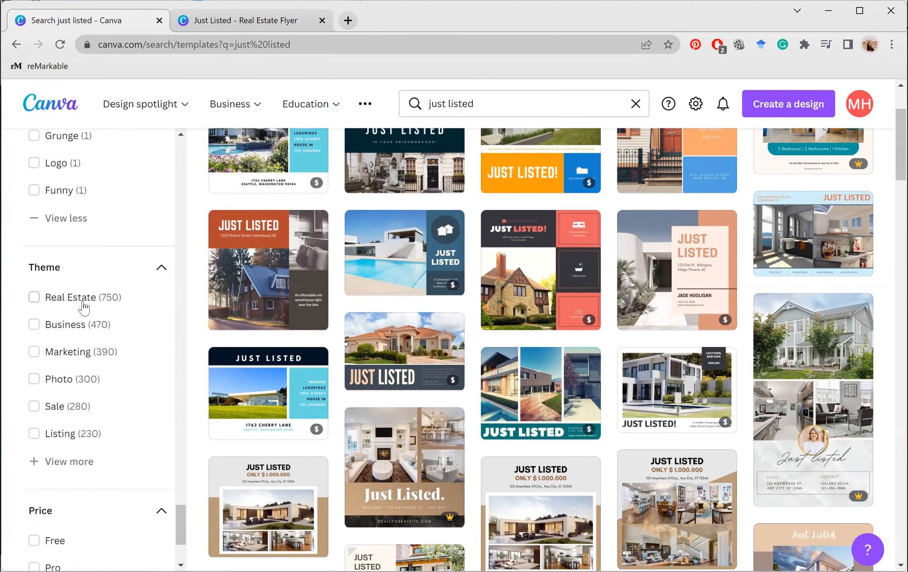
scroll(73, 527, down, 4)
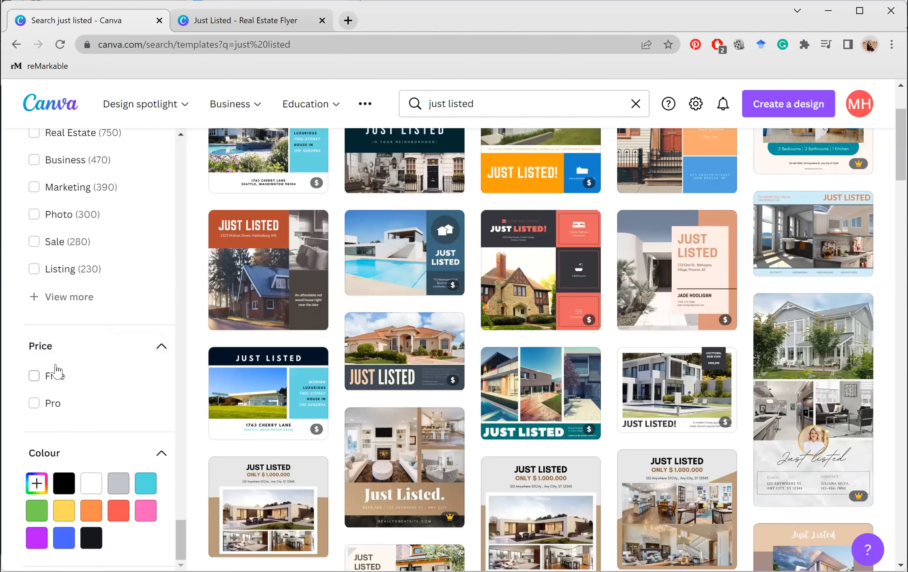
click(34, 376)
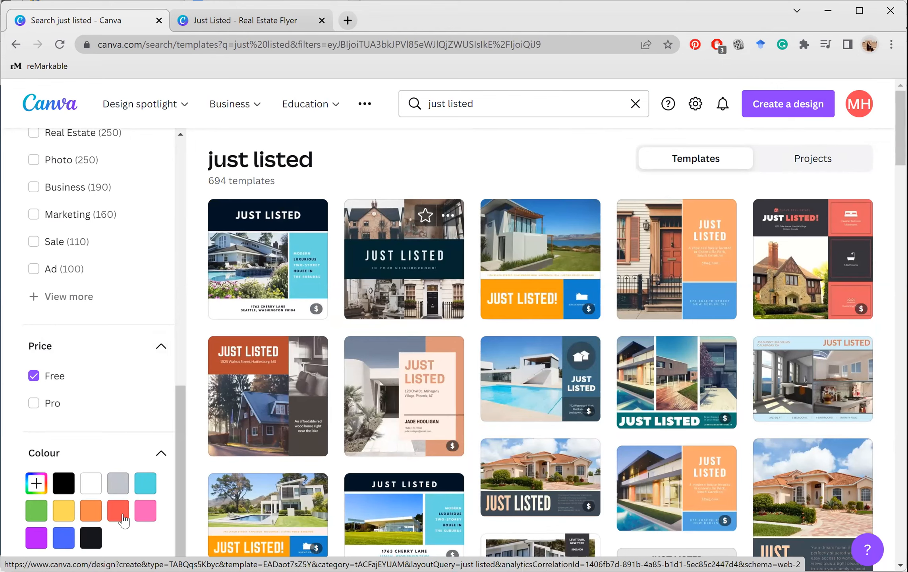
Apply the red (#FD5152) colour filter to the free templates
scroll(124, 519, down, 2)
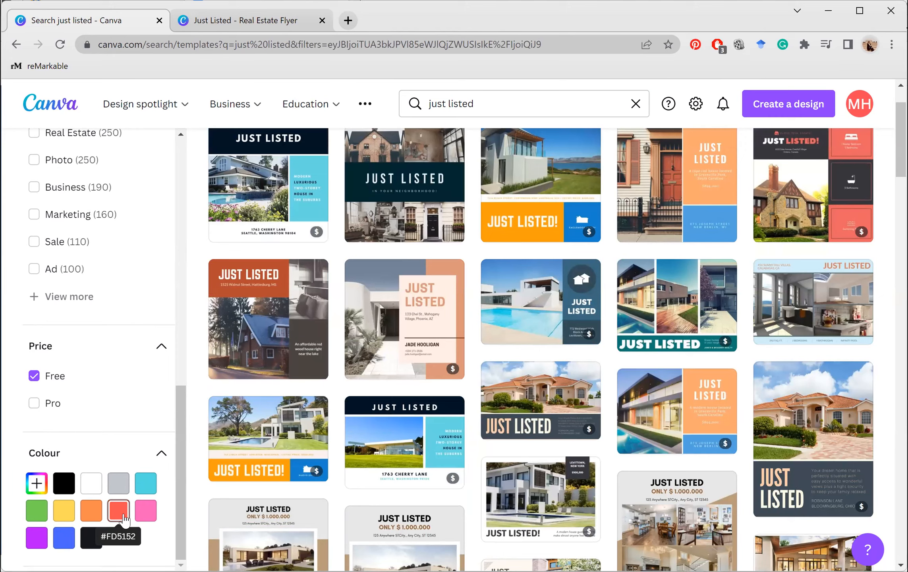
right_click(123, 517)
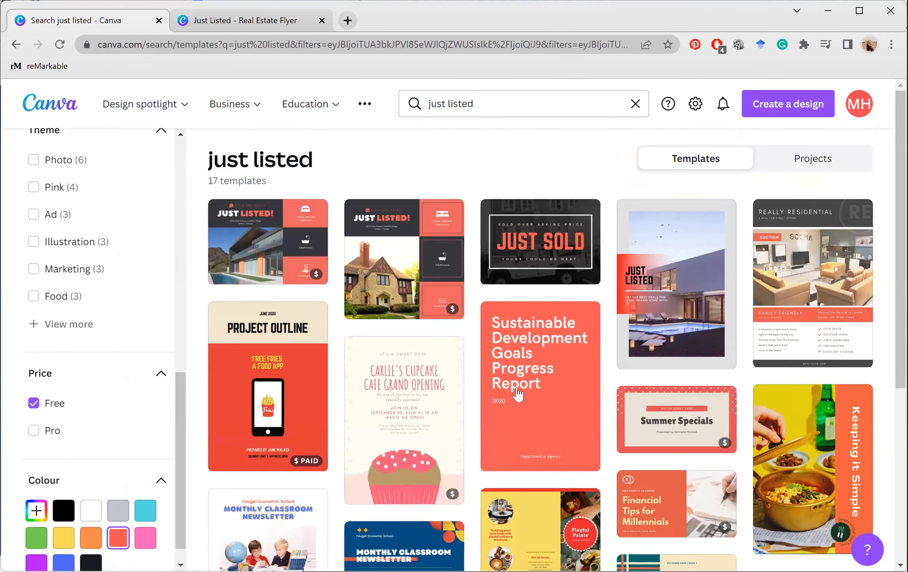
Scroll through the 17 filtered templates, then return to the Canva home page
scroll(517, 394, down, 1)
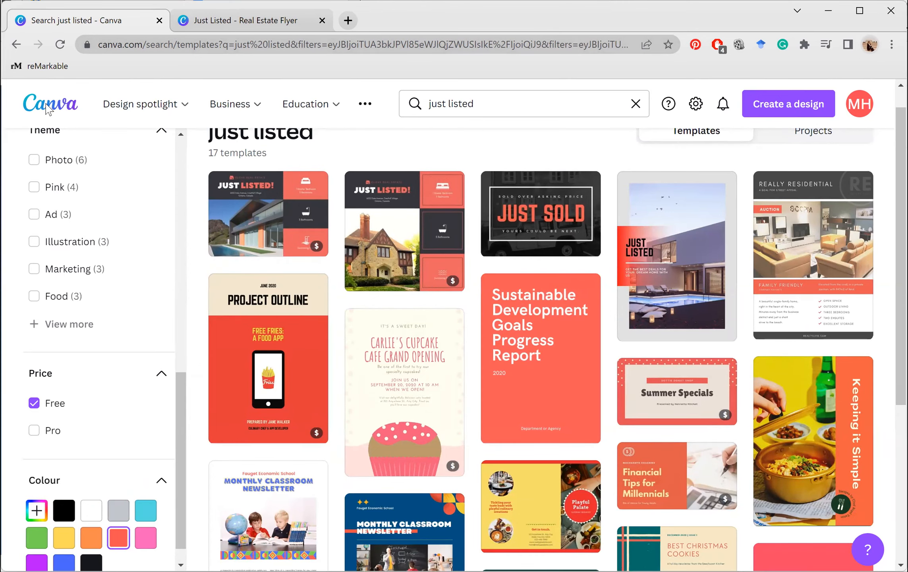
right_click(47, 109)
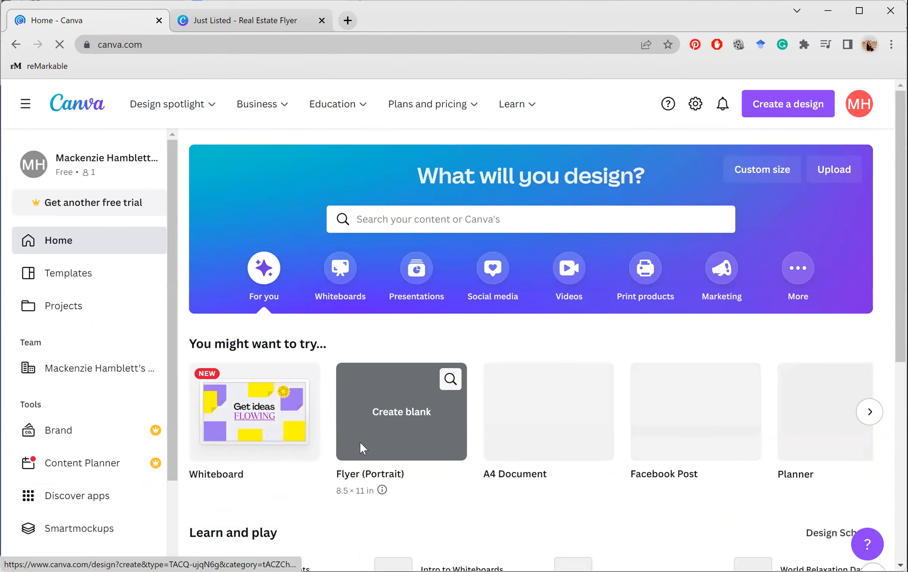
Open Create a design and scroll its suggested formats, such as Poster (Portrait)
scroll(360, 444, down, 5)
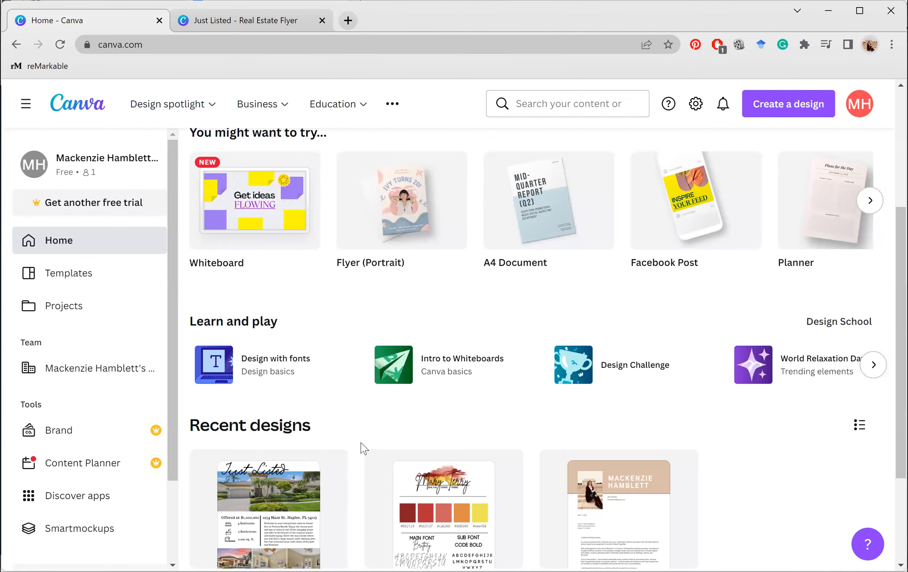
scroll(363, 448, up, 1)
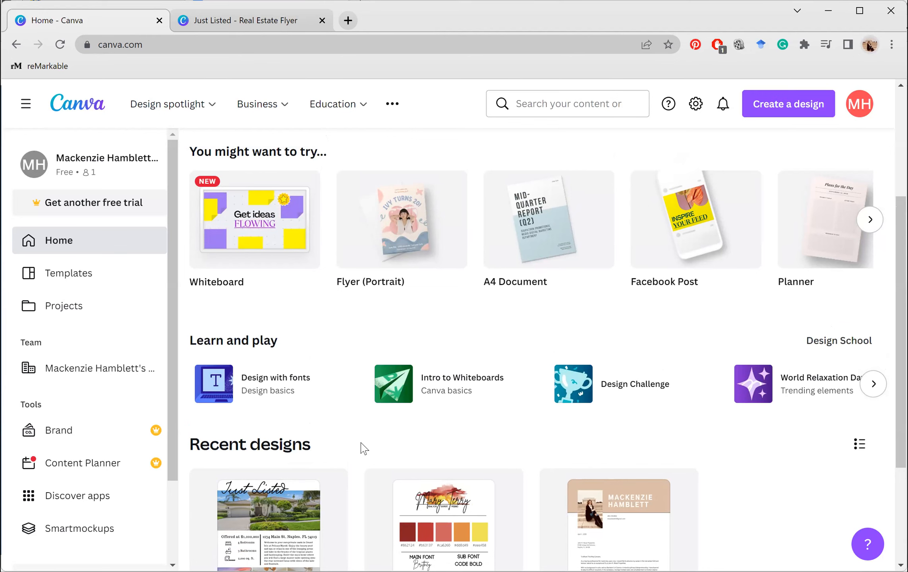
scroll(784, 101, up, 1)
click(784, 103)
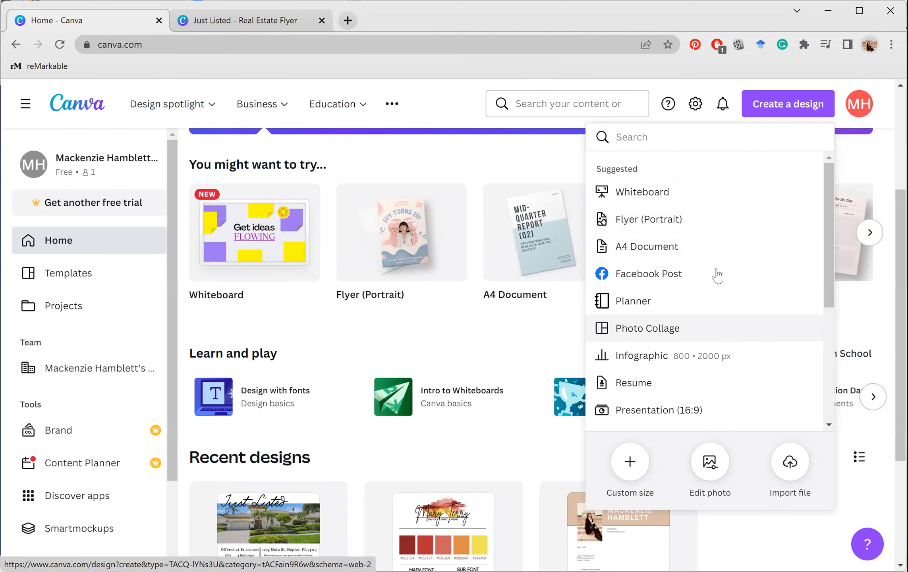
scroll(695, 371, down, 4)
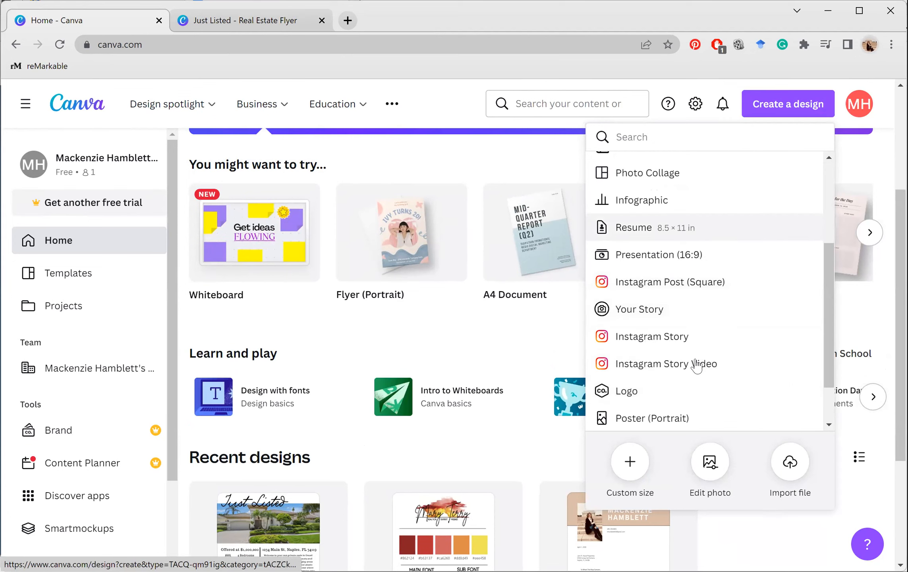
scroll(696, 366, down, 2)
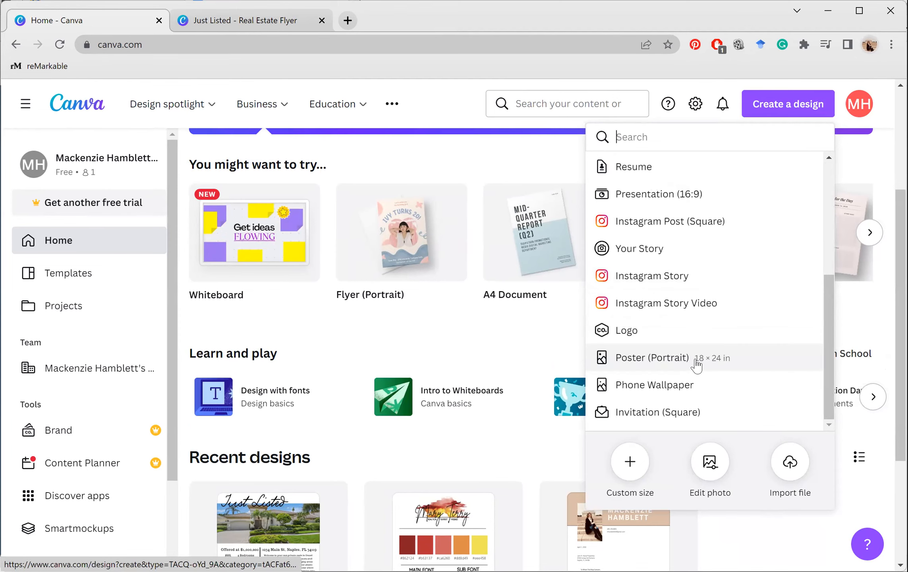
Create a blank US Letter design, then return to the 'Just Listed - Real Estate Flyer' tab
click(746, 370)
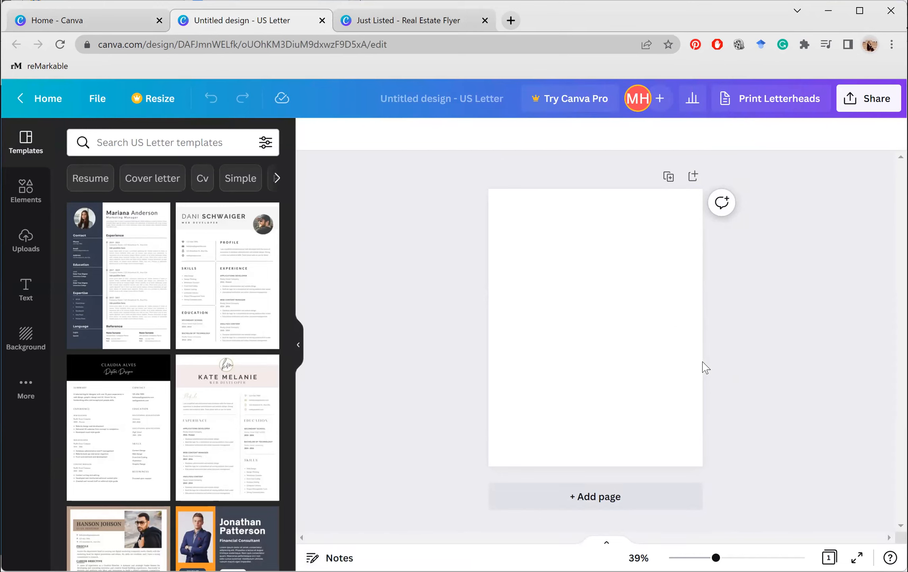
click(444, 44)
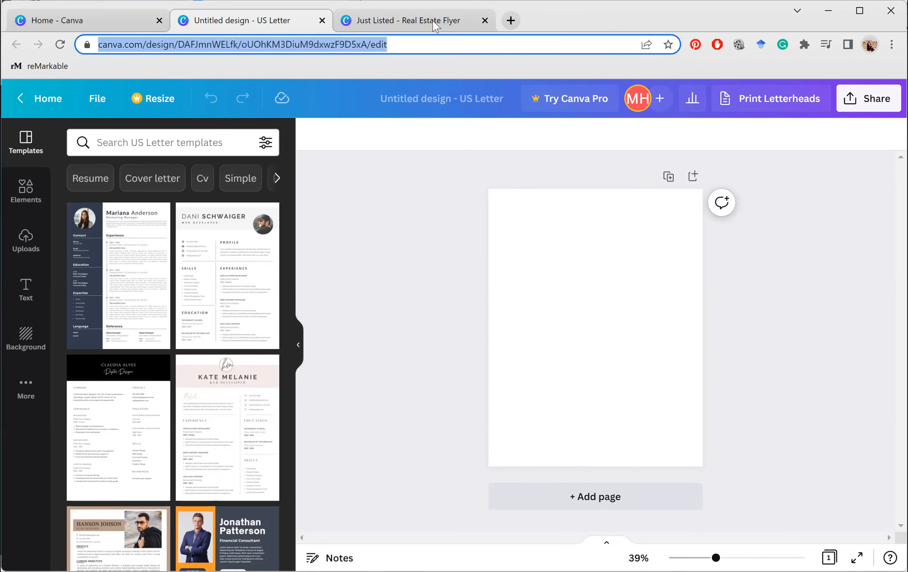
click(436, 20)
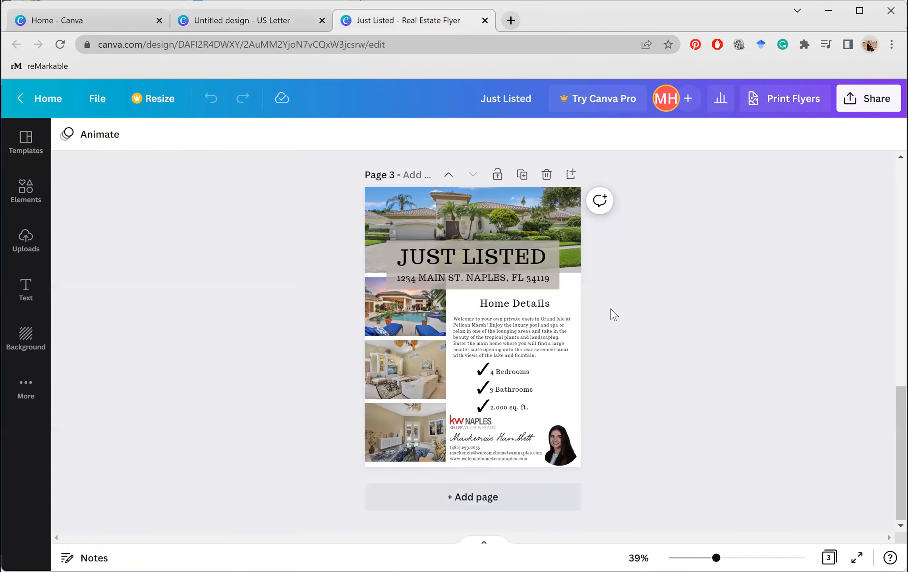
Scroll the flyer up to page 1 with the cursive heading and house photo
scroll(604, 378, up, 10)
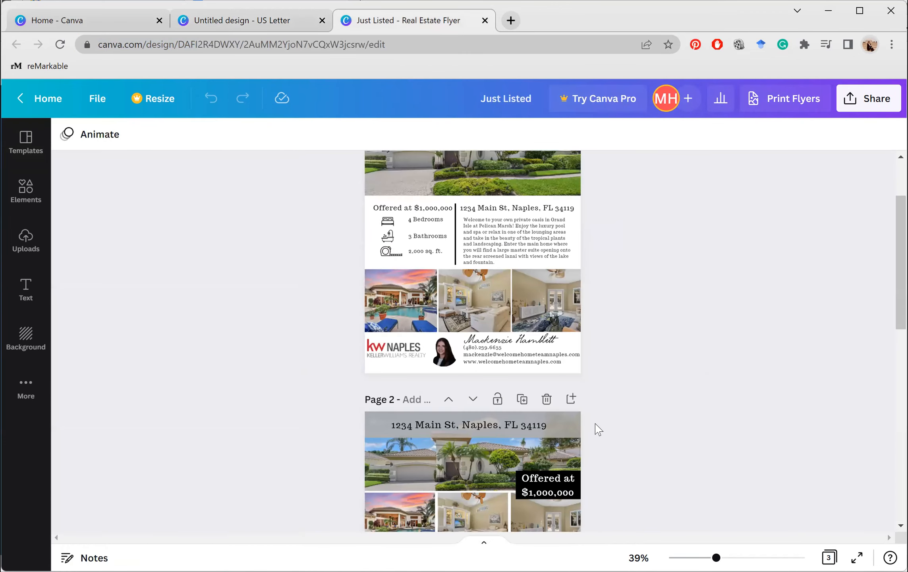
scroll(598, 429, up, 3)
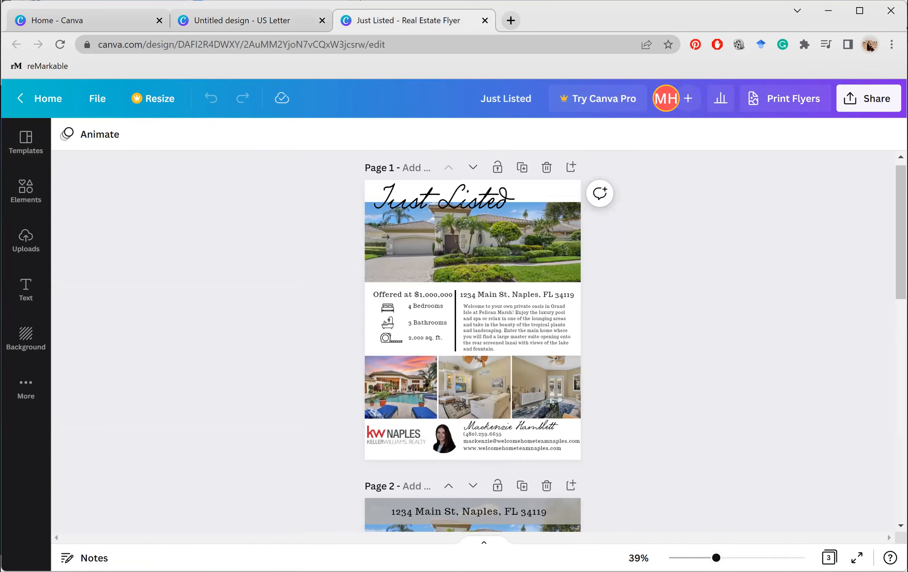
ctrl+scroll(690, 442, up, 5)
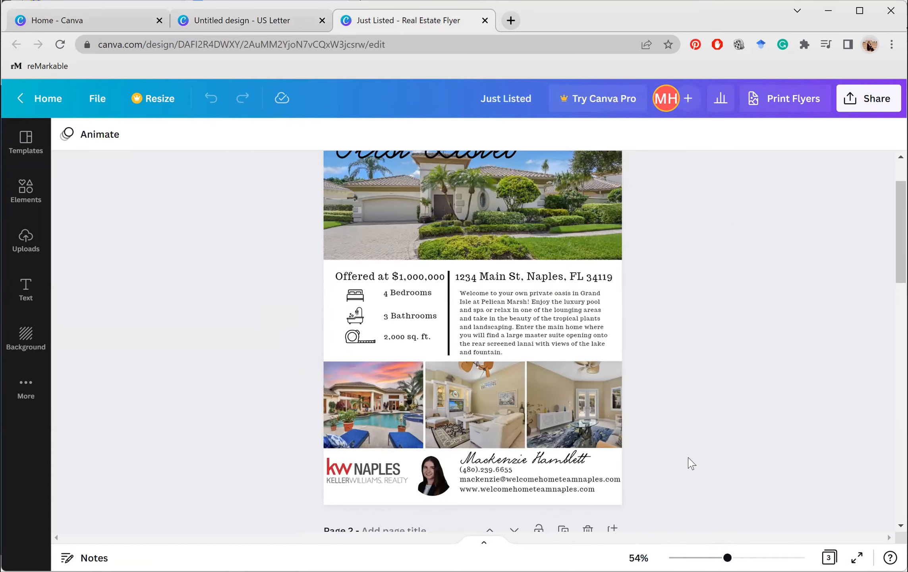
scroll(692, 463, up, 1)
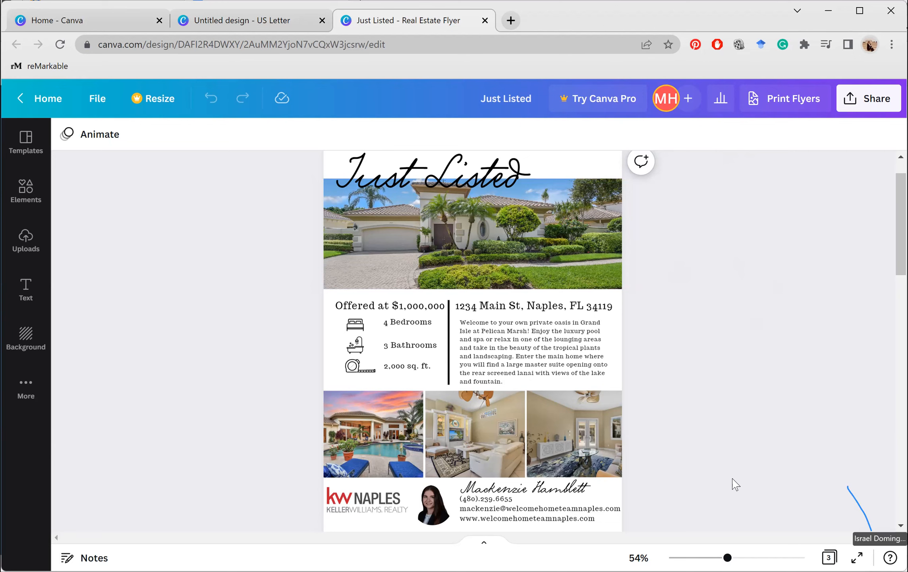
Return to the blank 'Untitled design - US Letter' tab
click(301, 31)
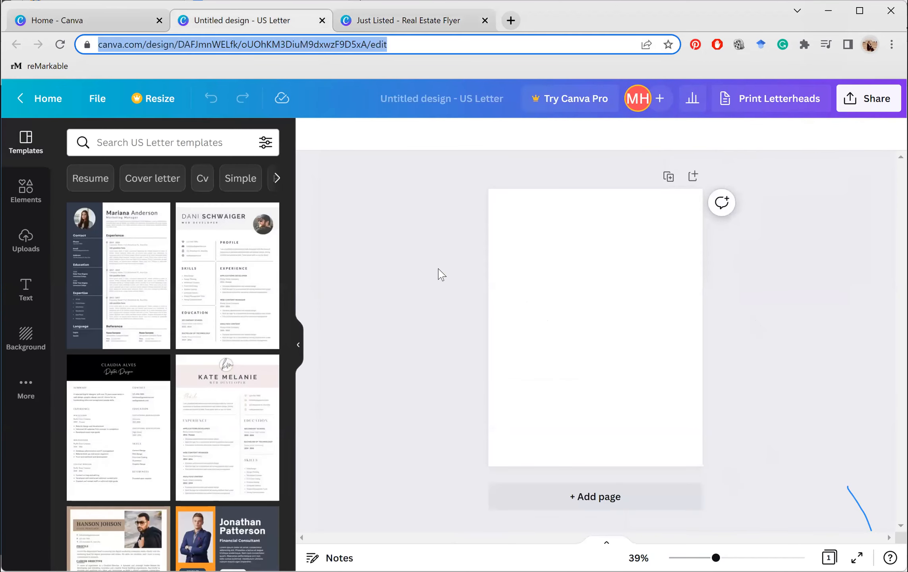
click(441, 274)
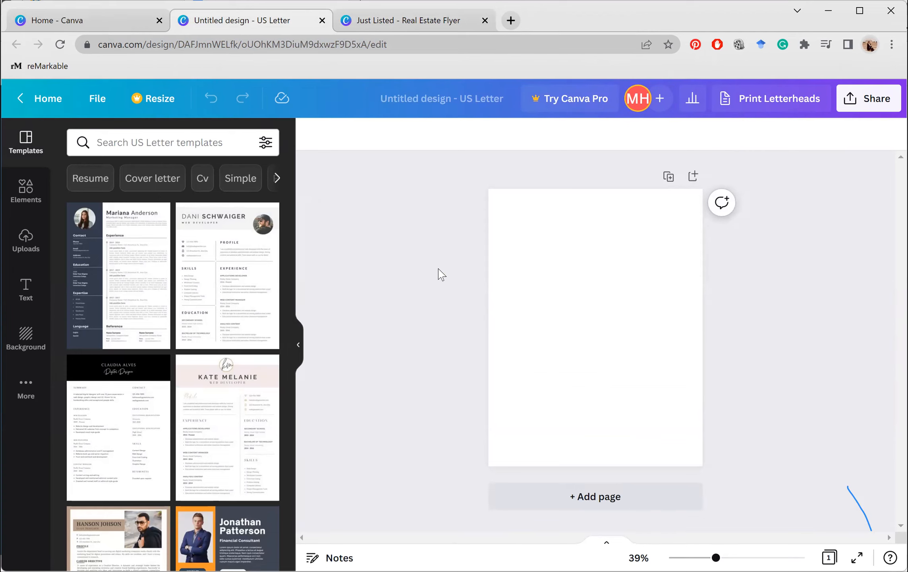
Add the first single-image grid from Elements to fill the US Letter page
click(22, 204)
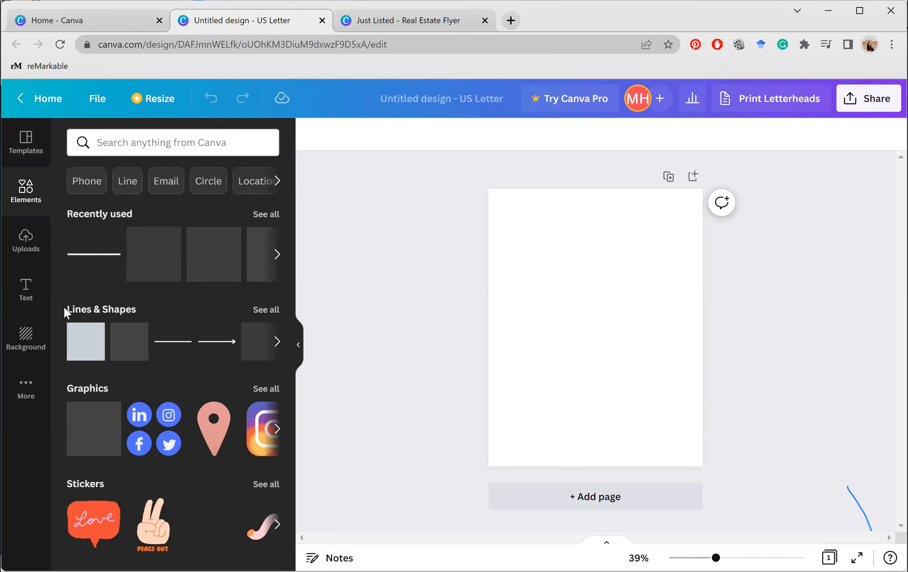
scroll(64, 306, down, 3)
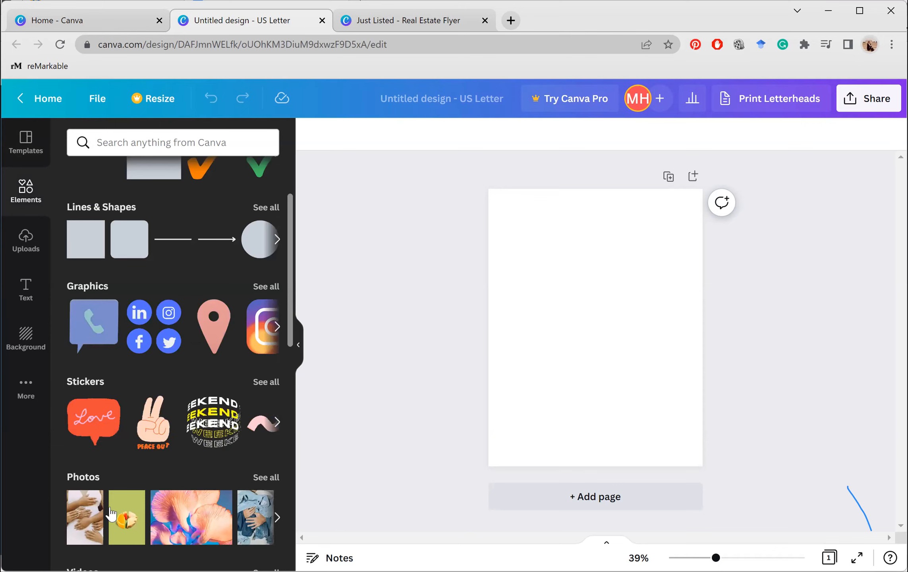
scroll(106, 411, down, 10)
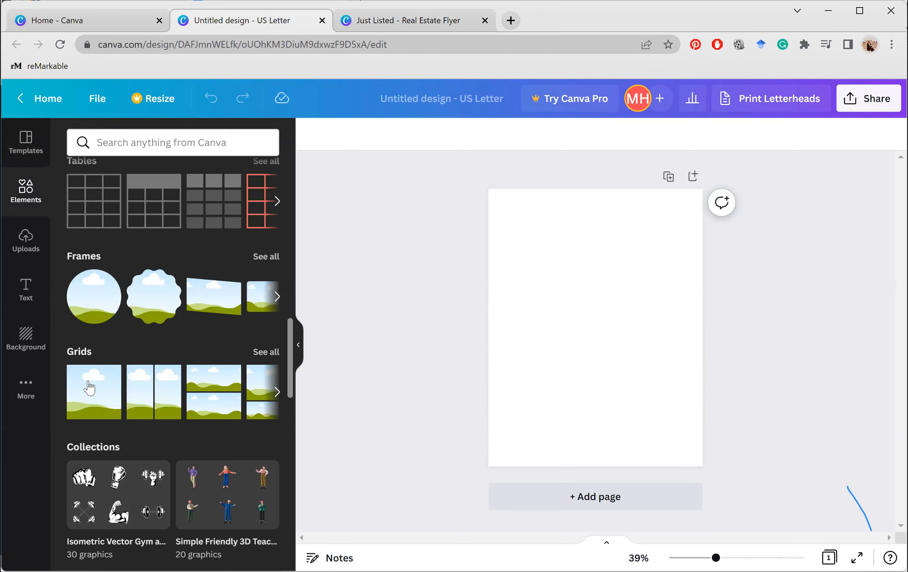
click(90, 387)
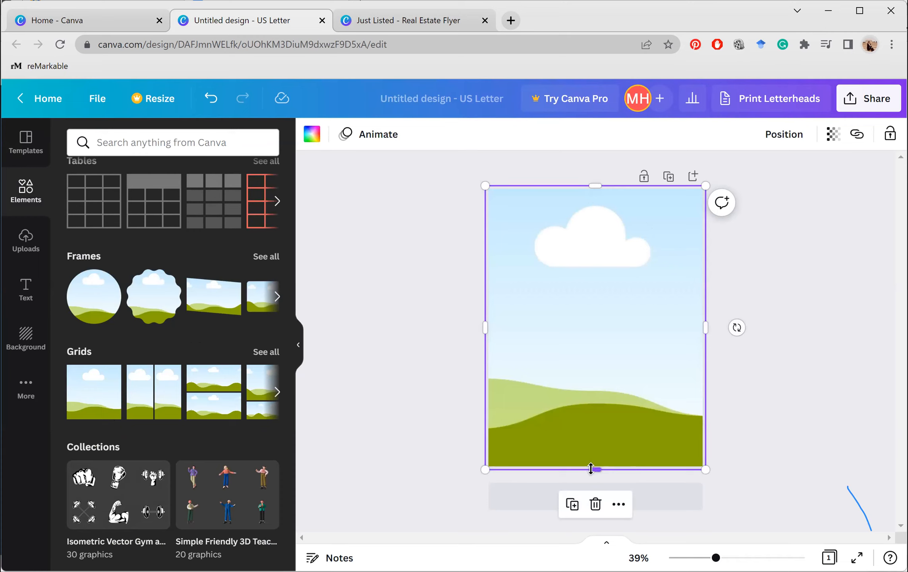
Shrink the landscape frame into an 8.8 × 3.4 banner near the top, then show uploaded photos
drag(591, 469, 591, 319)
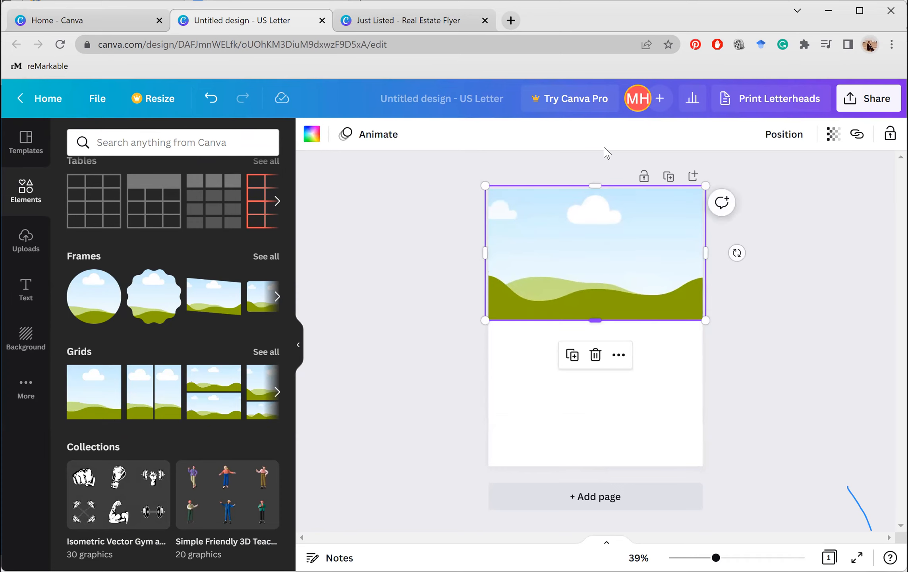
drag(595, 182, 593, 234)
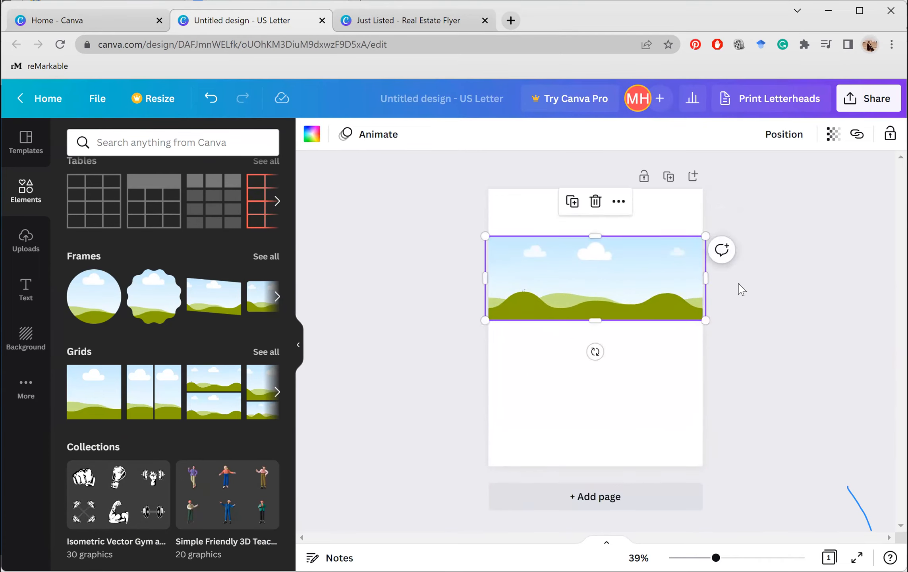
click(739, 284)
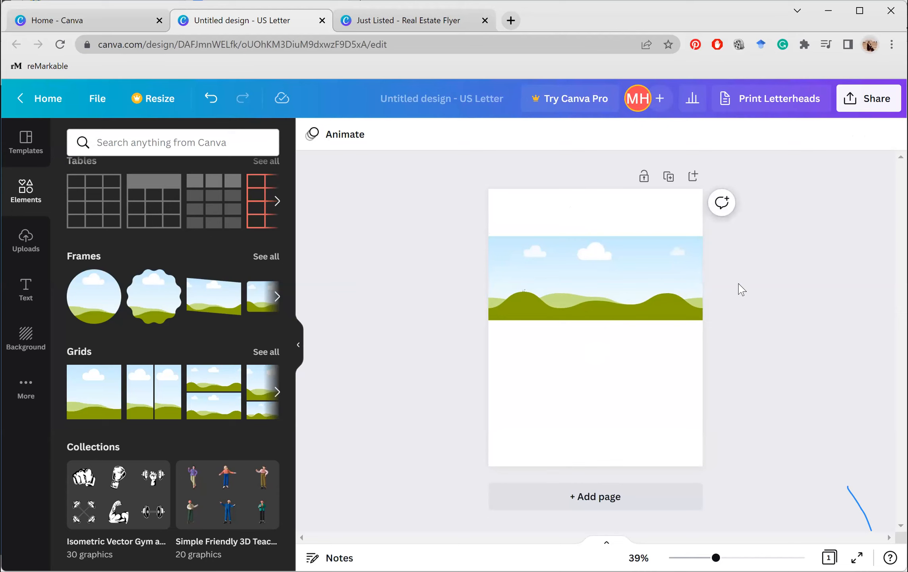
click(22, 249)
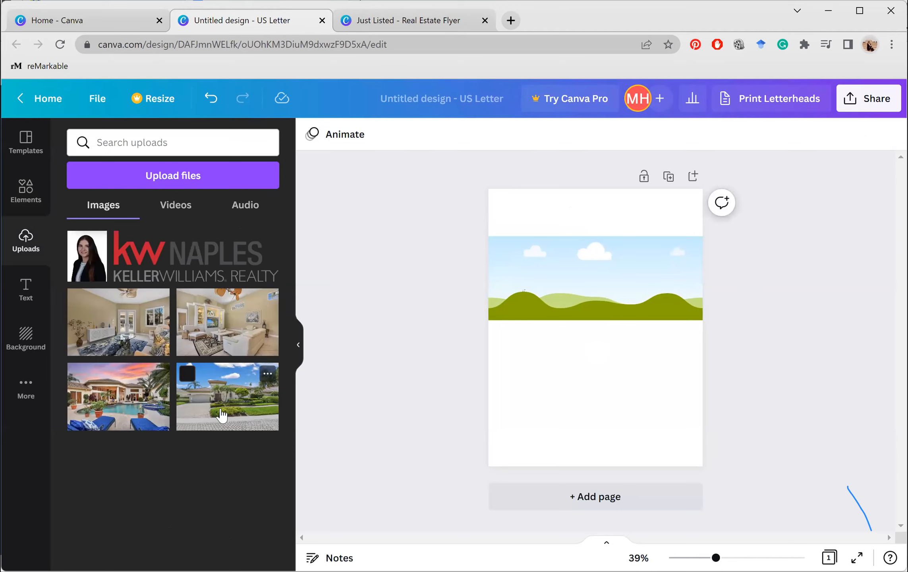
Drop the palm-tree house-front photo into the banner, replacing the sky-and-hills placeholder
drag(221, 410, 599, 298)
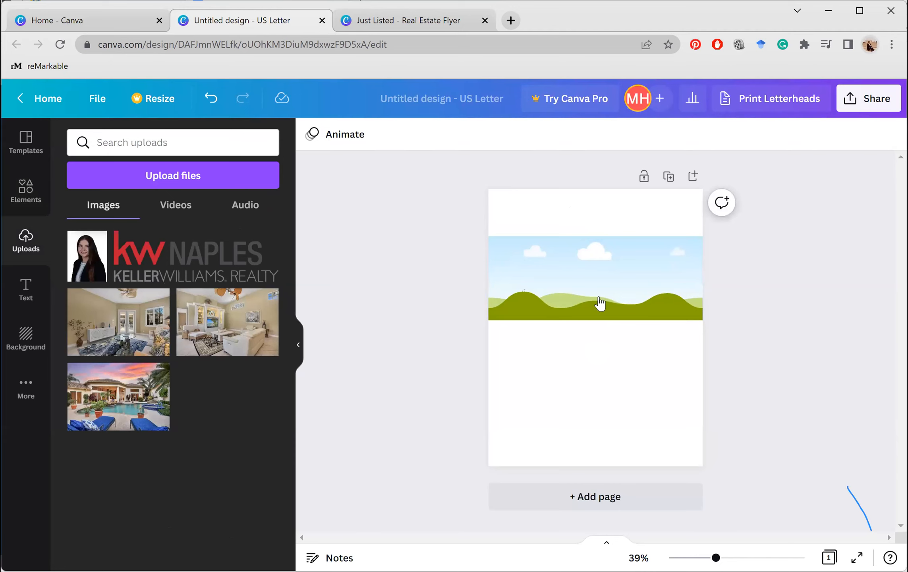
click(612, 382)
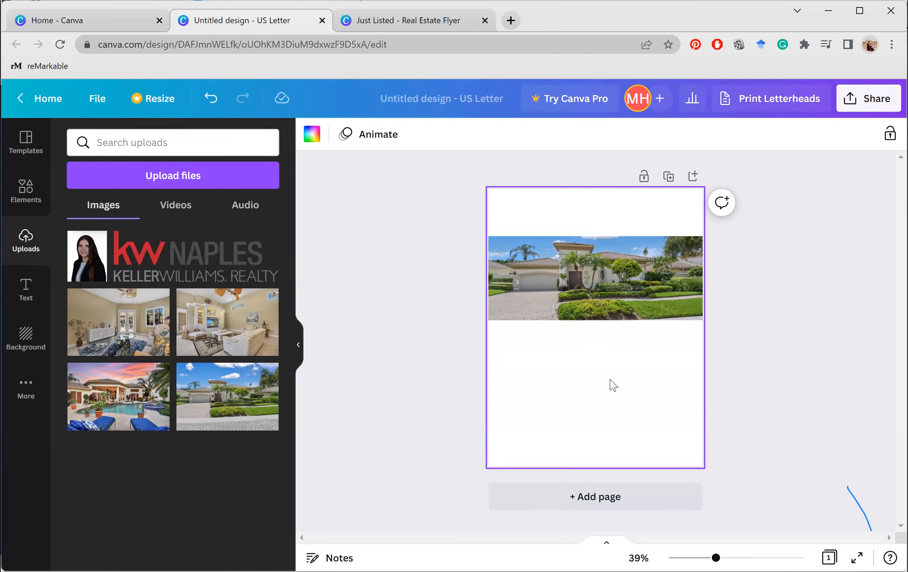
right_click(577, 287)
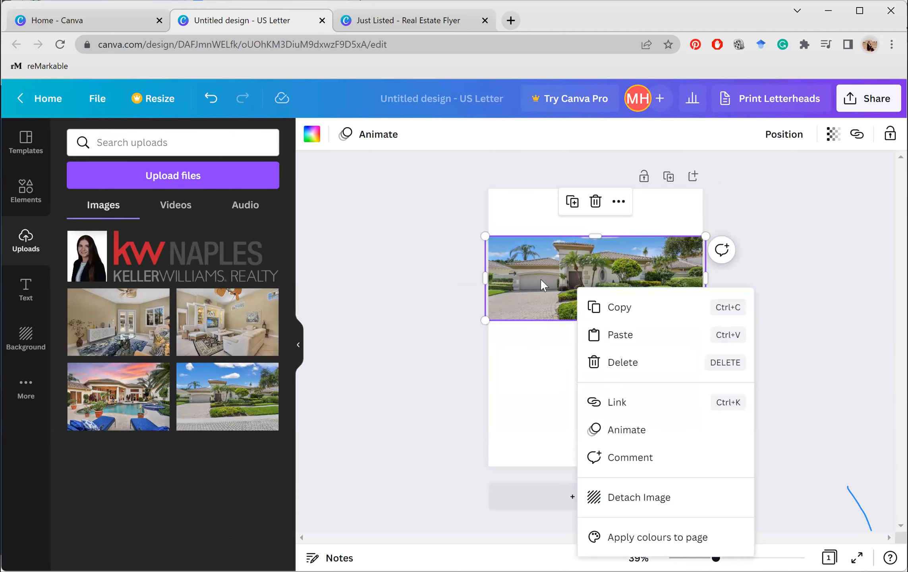
key(Delete)
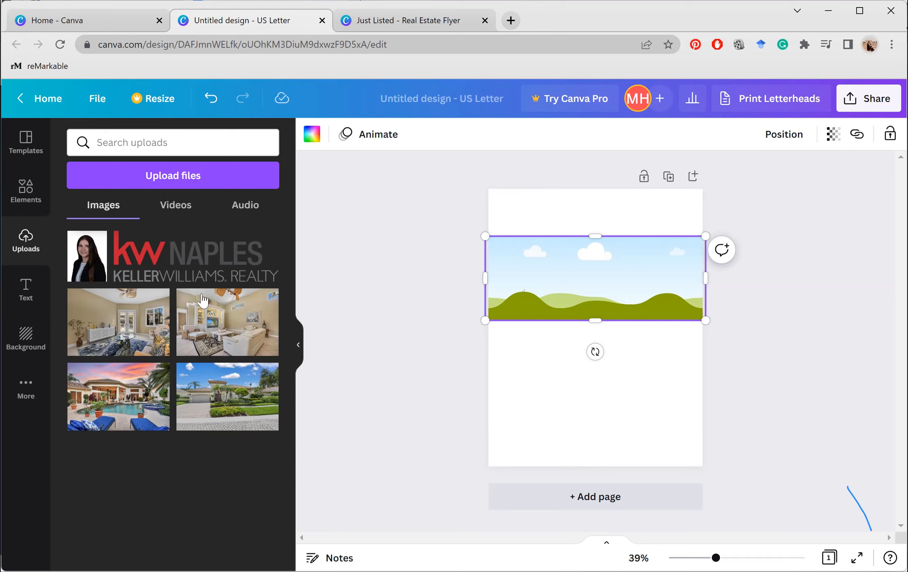
mouse_move(202, 301)
key(Escape)
click(557, 281)
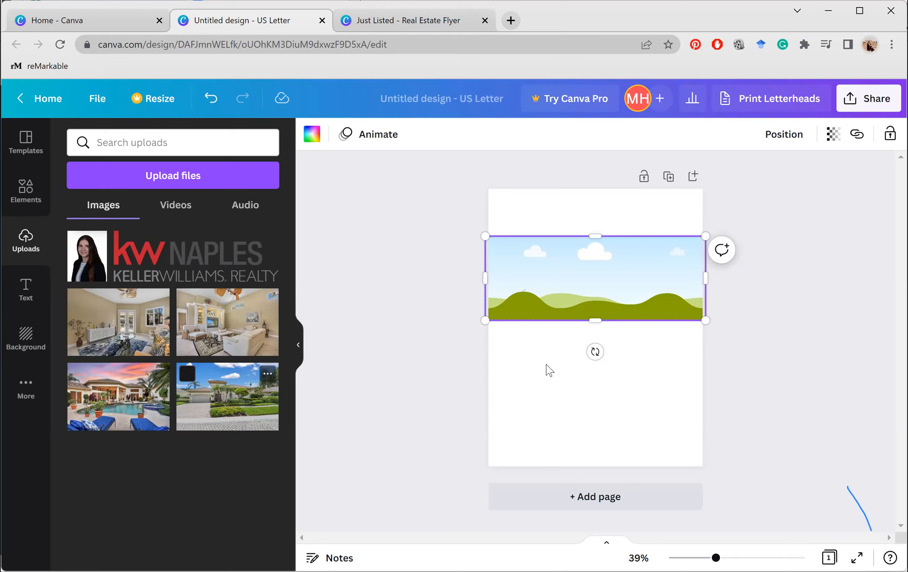
drag(548, 369, 547, 370)
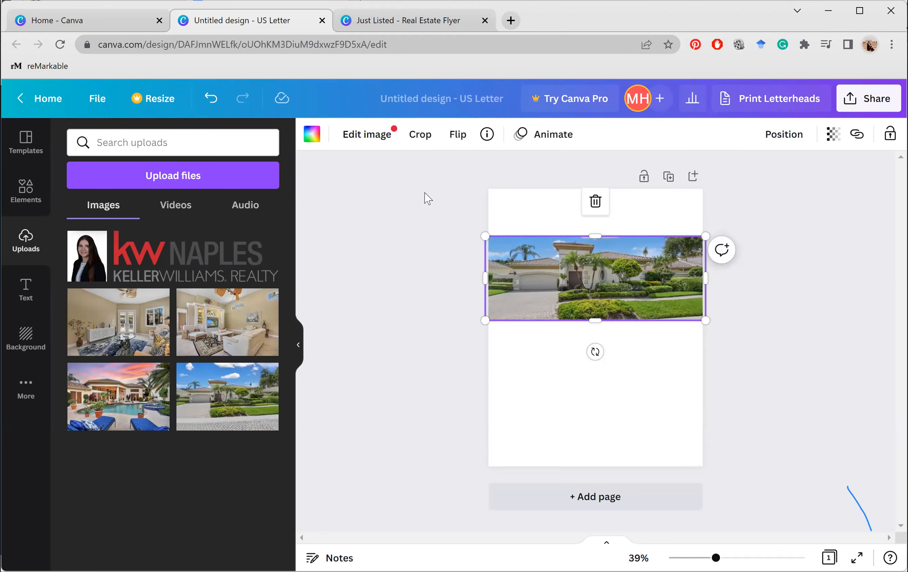
Add a one-cell photo grid from Elements and resize it to a small square below the banner
key(Escape)
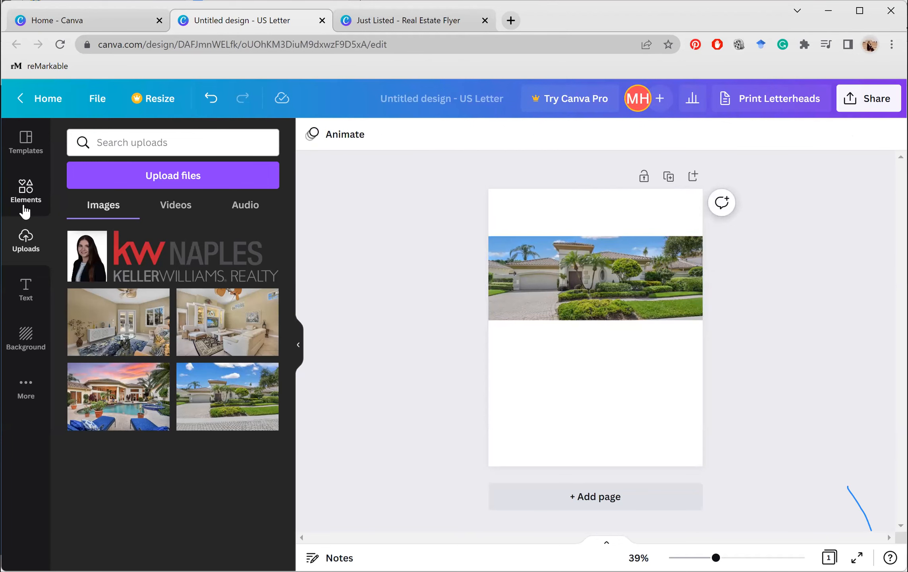
click(25, 209)
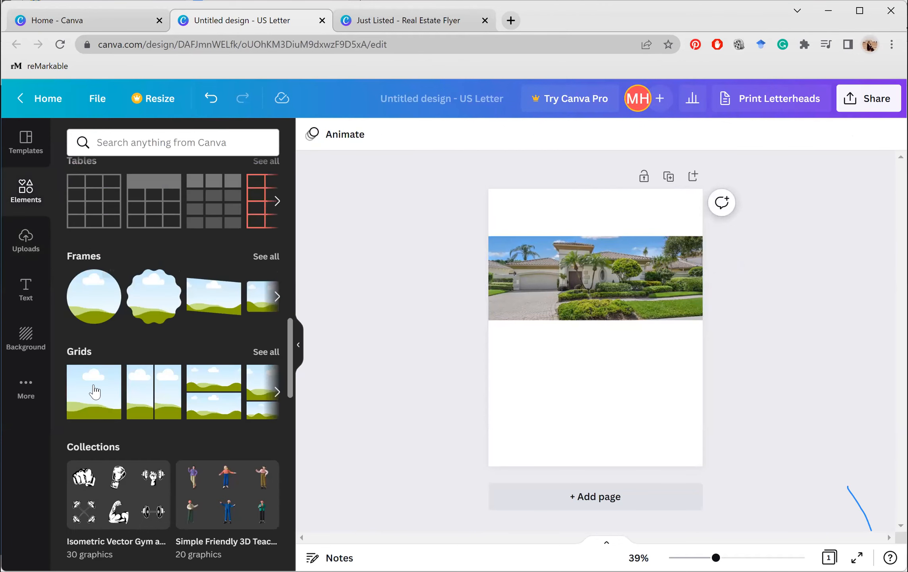
click(94, 395)
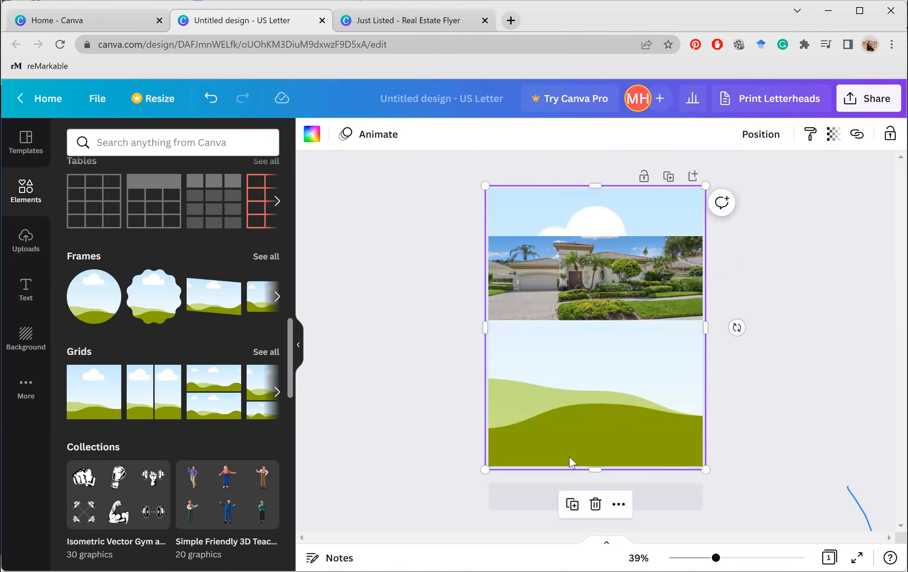
right_click(596, 428)
click(595, 481)
drag(593, 469, 596, 437)
drag(588, 188, 587, 381)
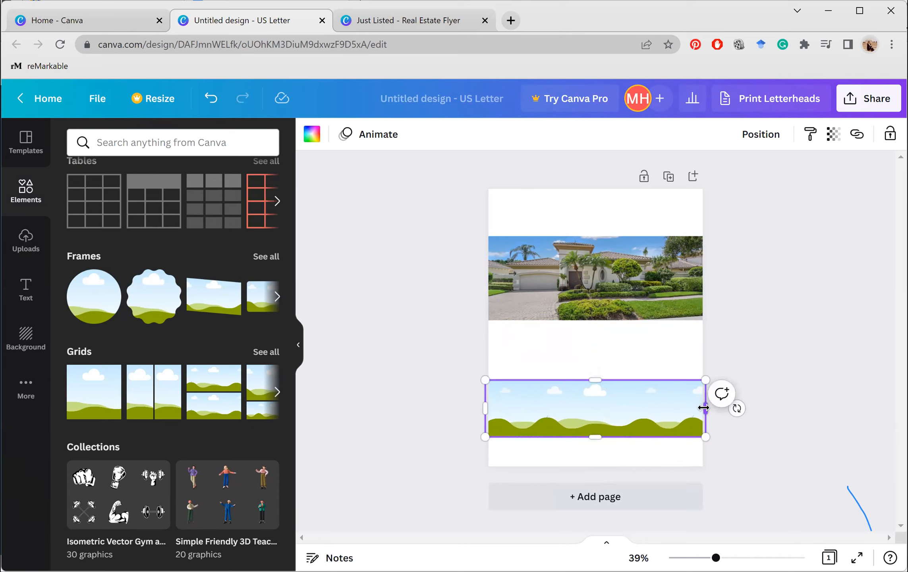
drag(703, 407, 565, 413)
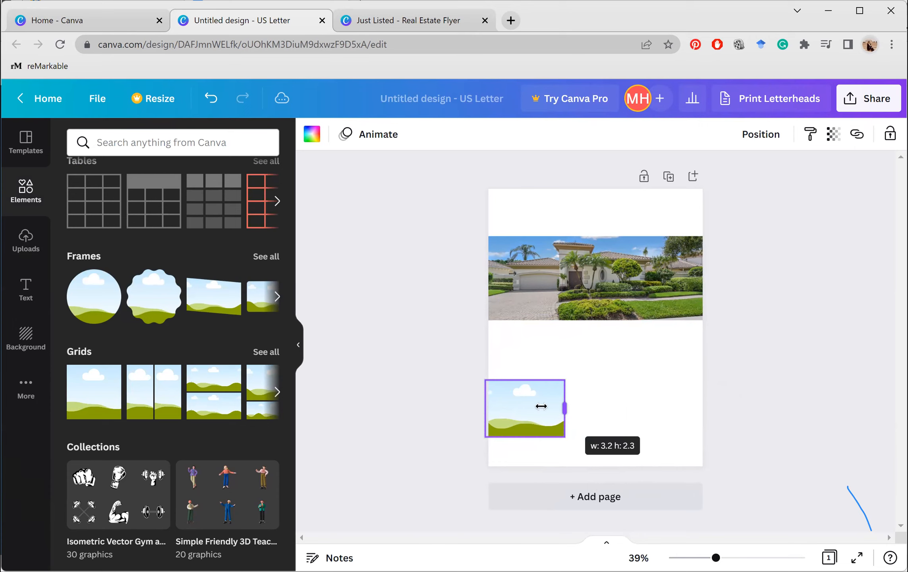
drag(541, 406, 547, 406)
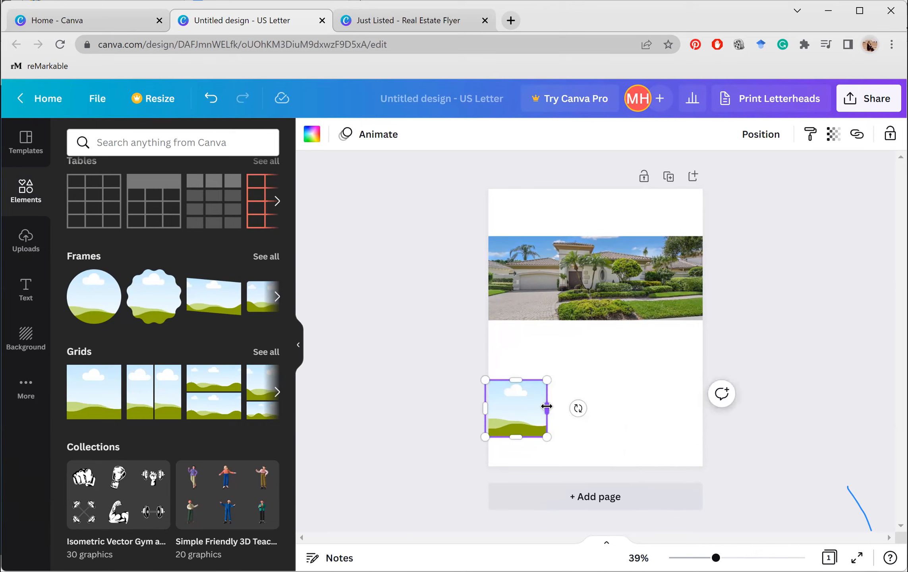
Attempt a paste beside the grid and undo the accidentally pasted caption text
right_click(531, 400)
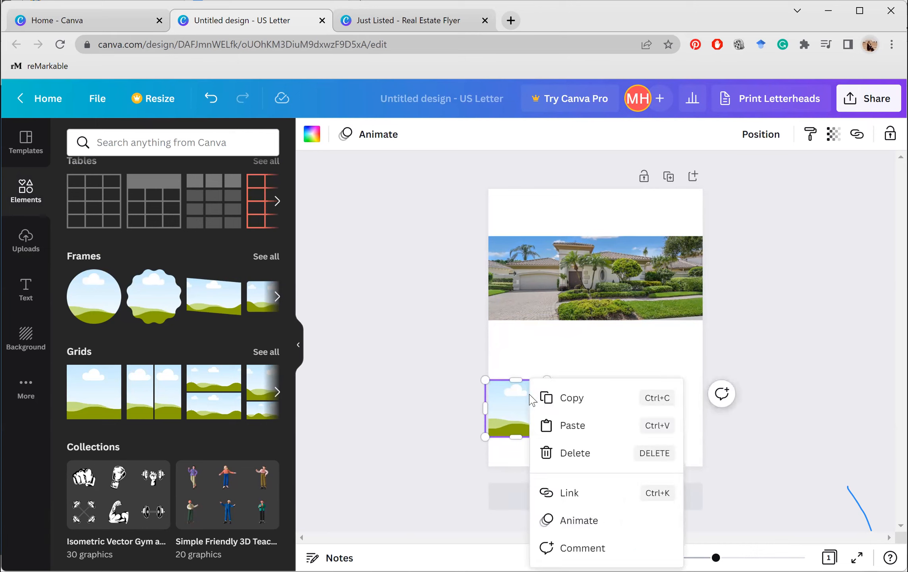
right_click(561, 400)
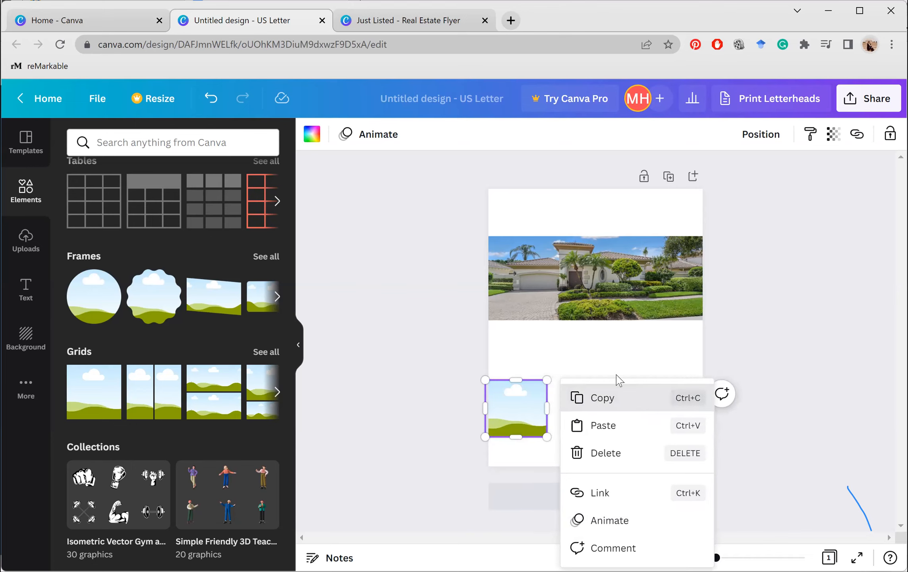
click(599, 384)
right_click(599, 384)
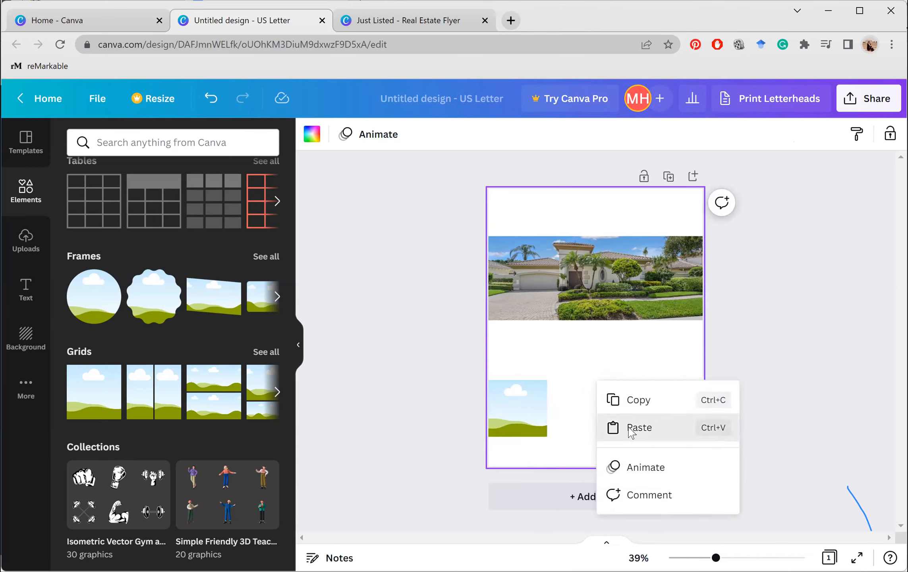
click(631, 428)
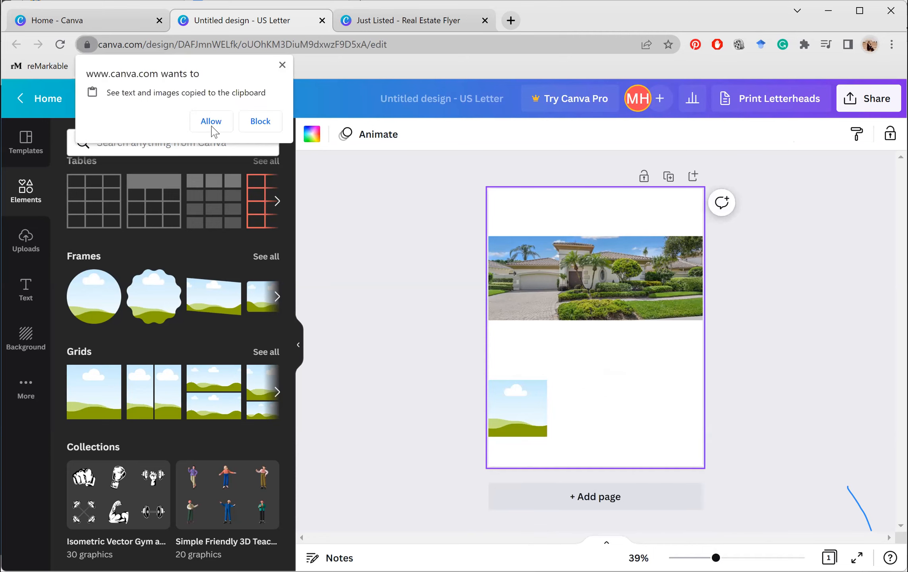
right_click(514, 414)
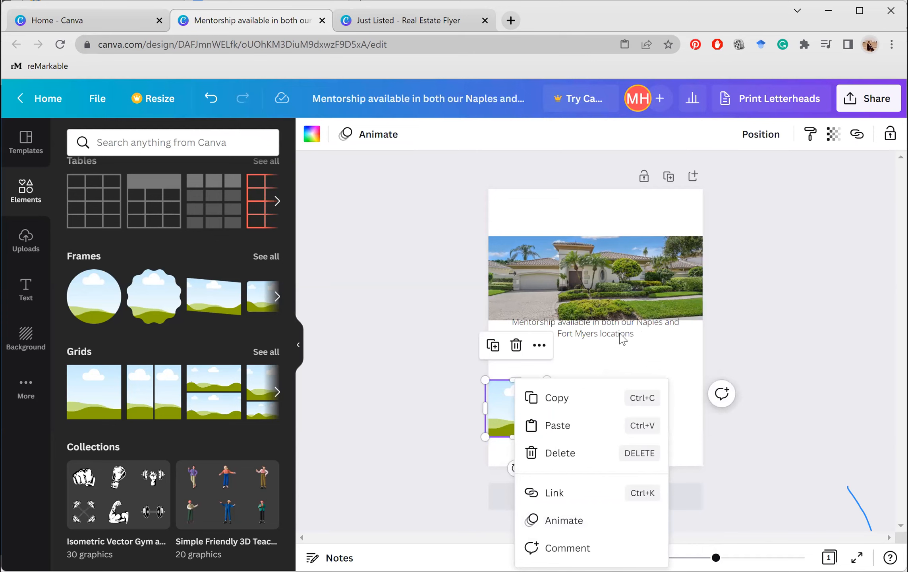
click(621, 337)
key(ctrl+z)
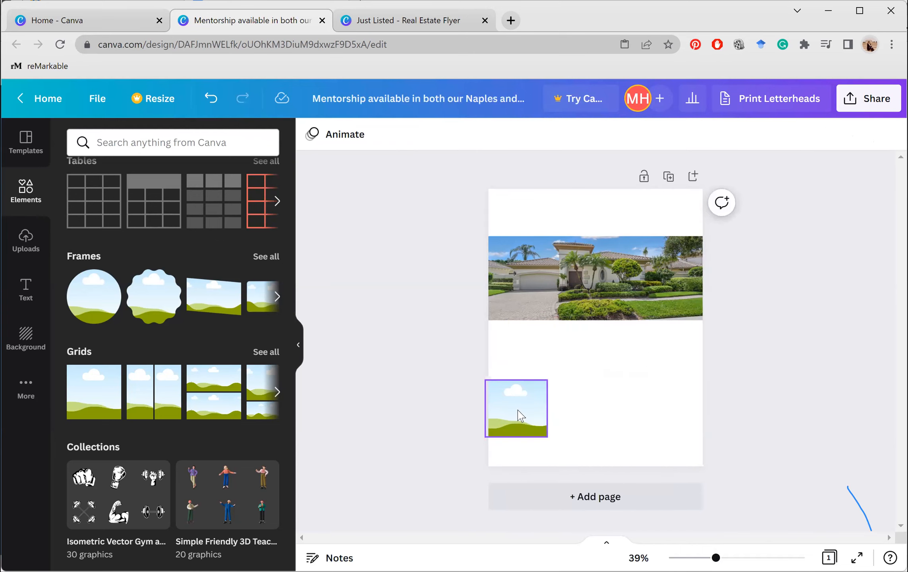
Copy the small grid, paste two copies, and line all three up in a row
right_click(521, 415)
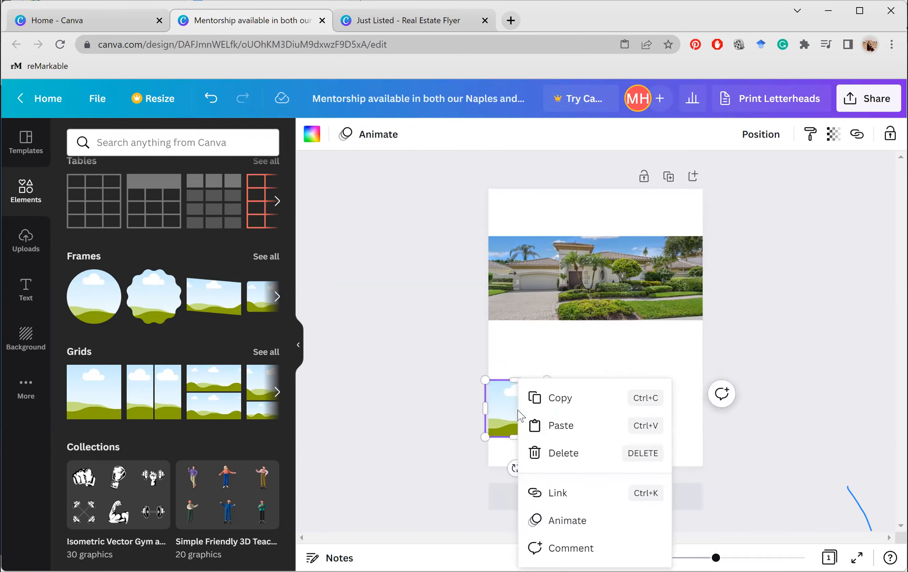
click(560, 397)
right_click(566, 400)
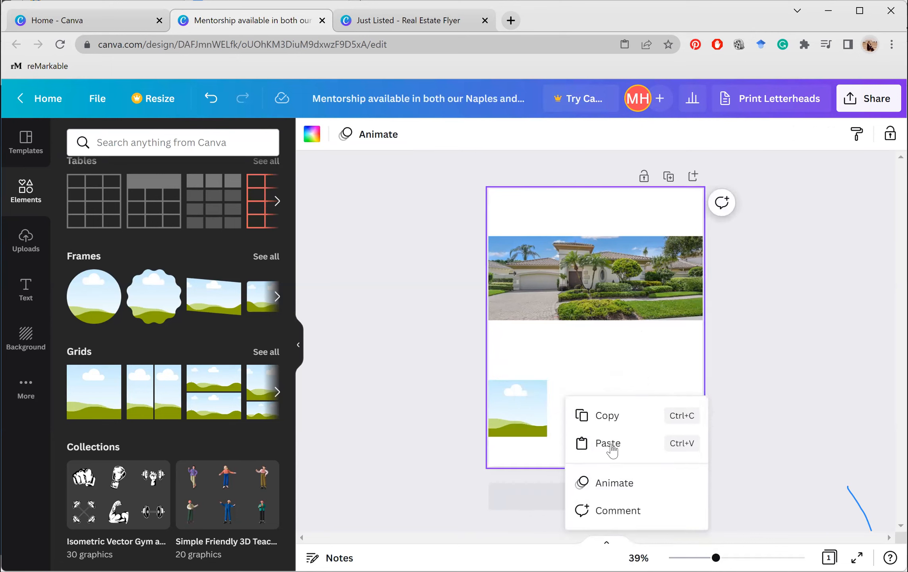
click(568, 445)
drag(520, 424, 599, 417)
right_click(630, 411)
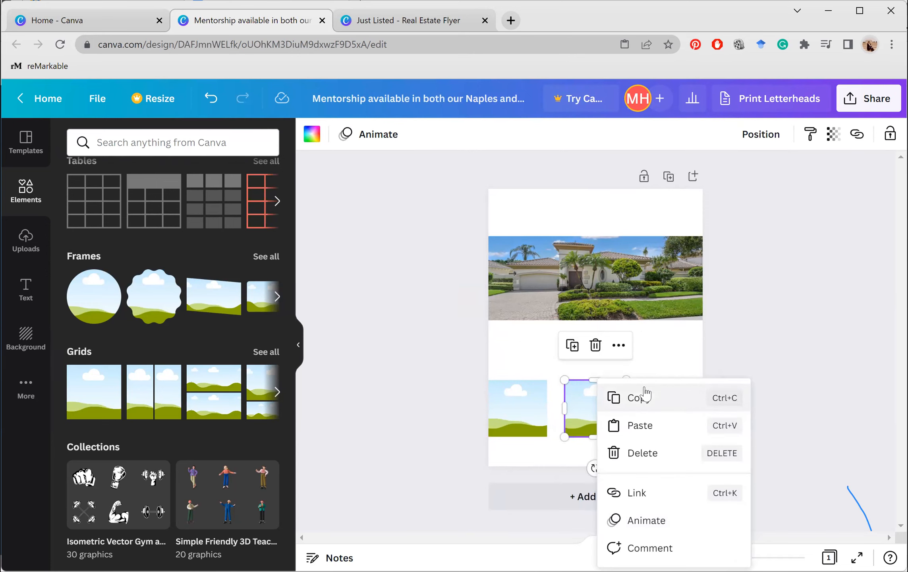
right_click(644, 405)
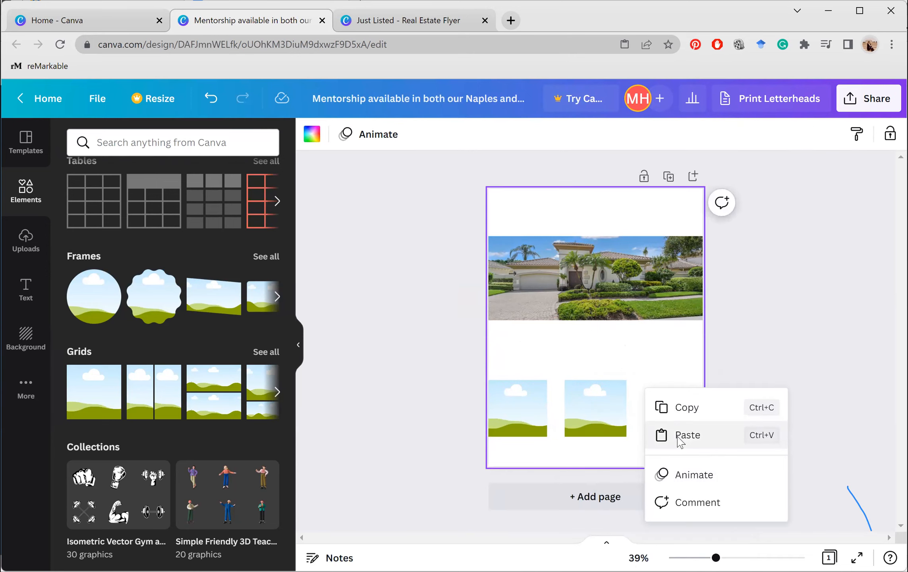
click(626, 424)
drag(628, 412, 672, 399)
click(752, 430)
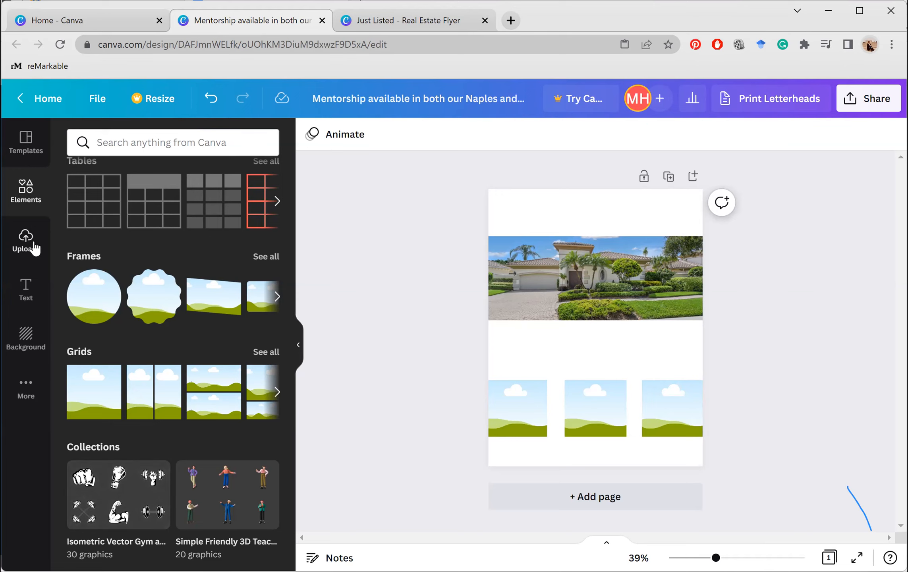
Fill the three frames with the sunset pool photo, the white-sofa living room and another living room
click(27, 240)
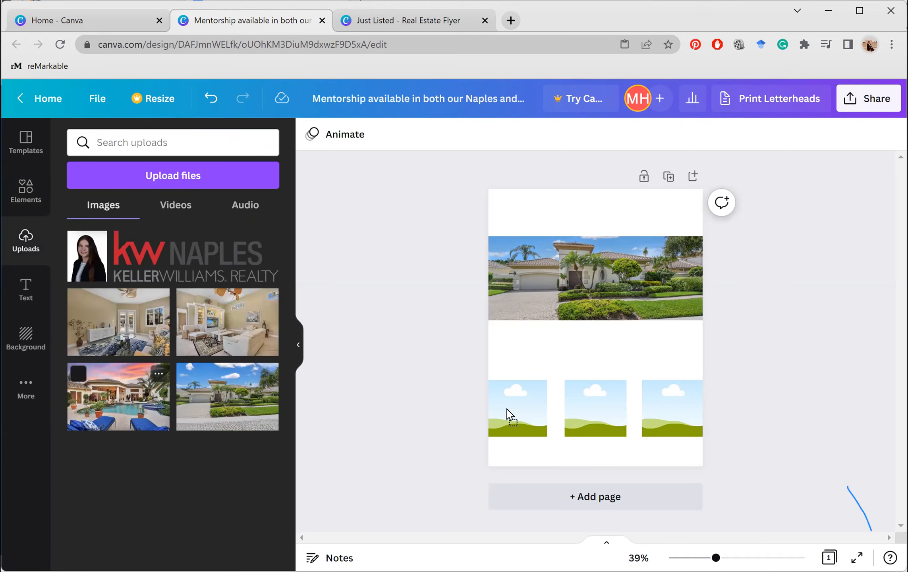
drag(243, 349, 518, 407)
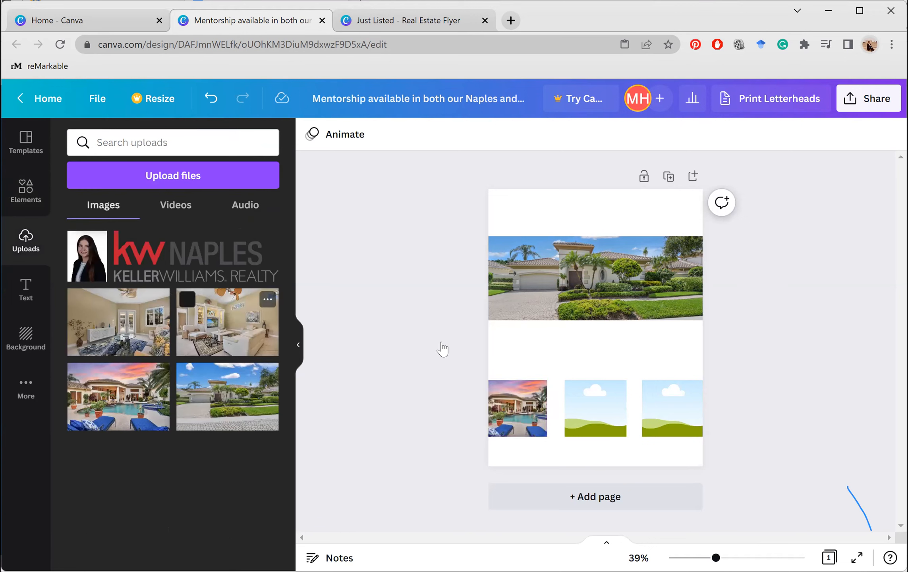
drag(254, 331, 596, 408)
drag(669, 435, 670, 434)
click(602, 410)
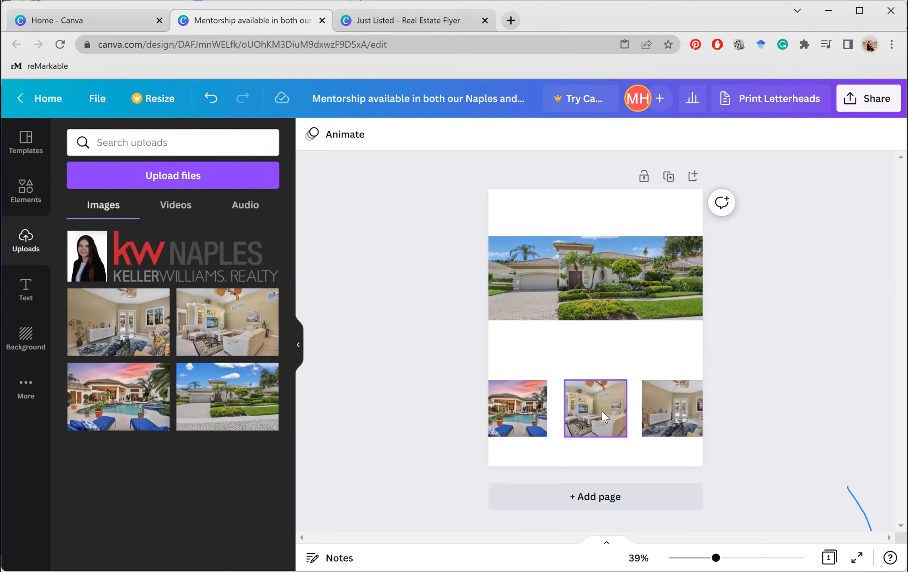
click(602, 410)
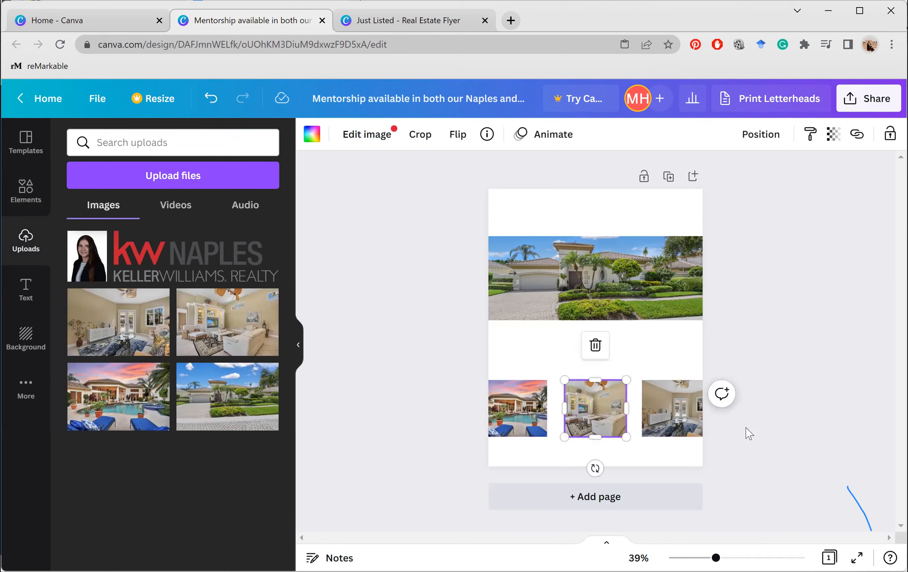
click(793, 414)
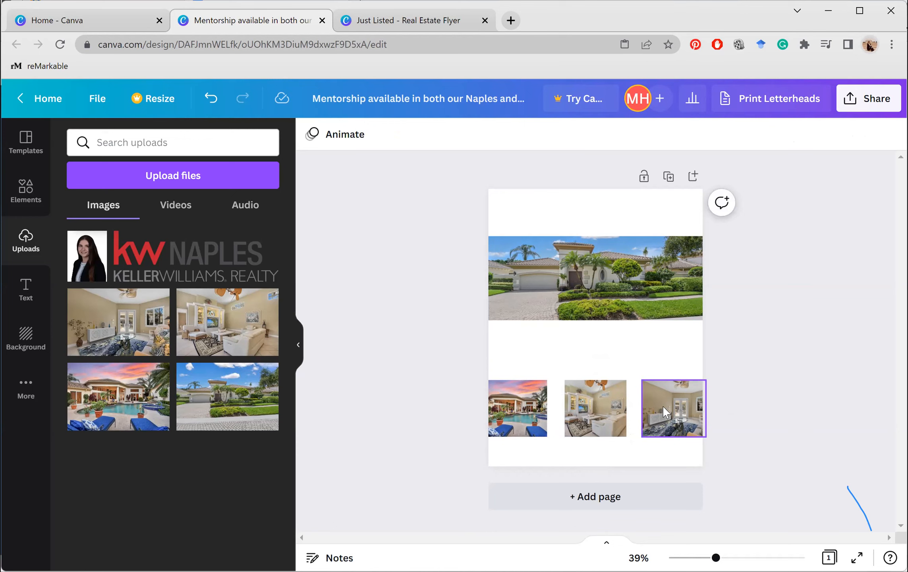
click(666, 412)
key(Delete)
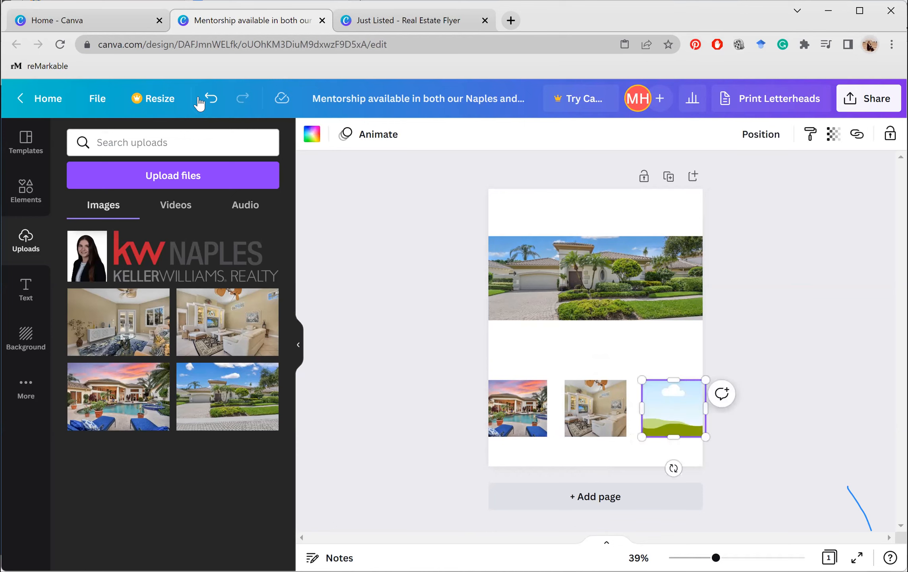
key(ctrl+z)
click(376, 258)
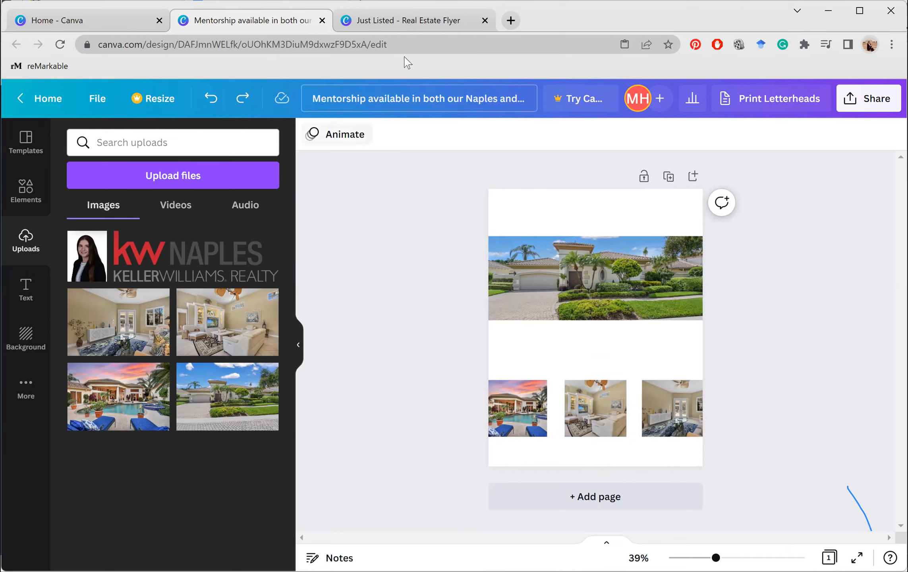
Open the Elements Text tab and browse font combinations such as Cheers and Spirit Night
click(25, 189)
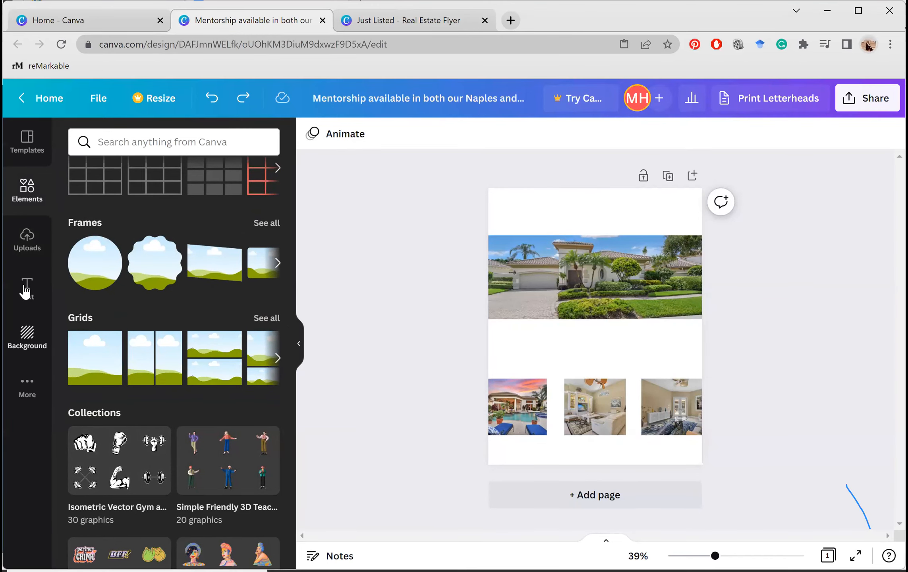
right_click(25, 287)
click(24, 271)
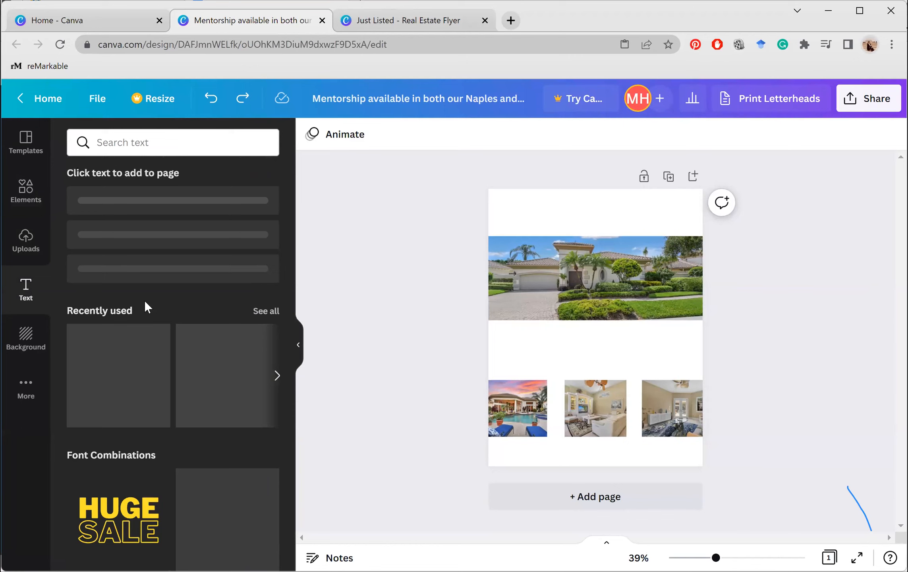
scroll(145, 302, down, 2)
scroll(147, 307, down, 1)
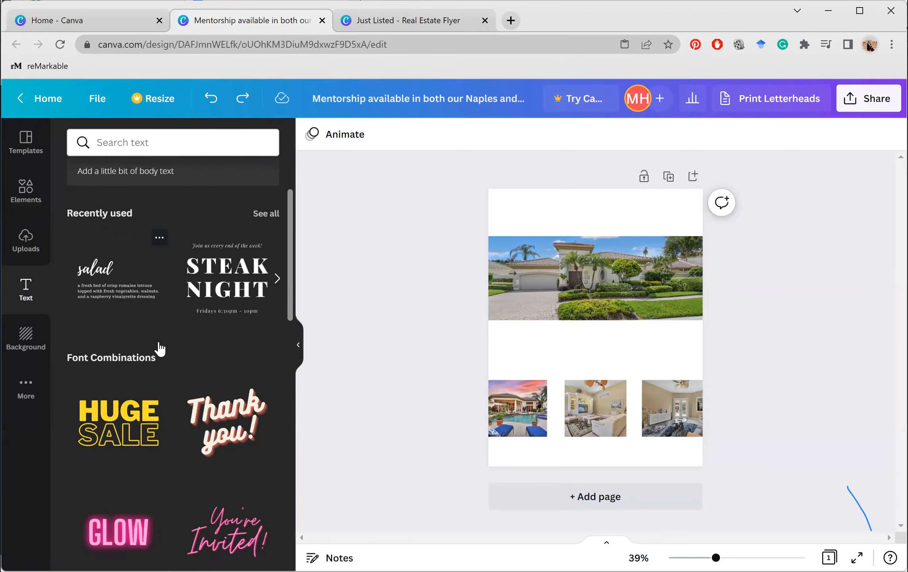
scroll(160, 348, down, 5)
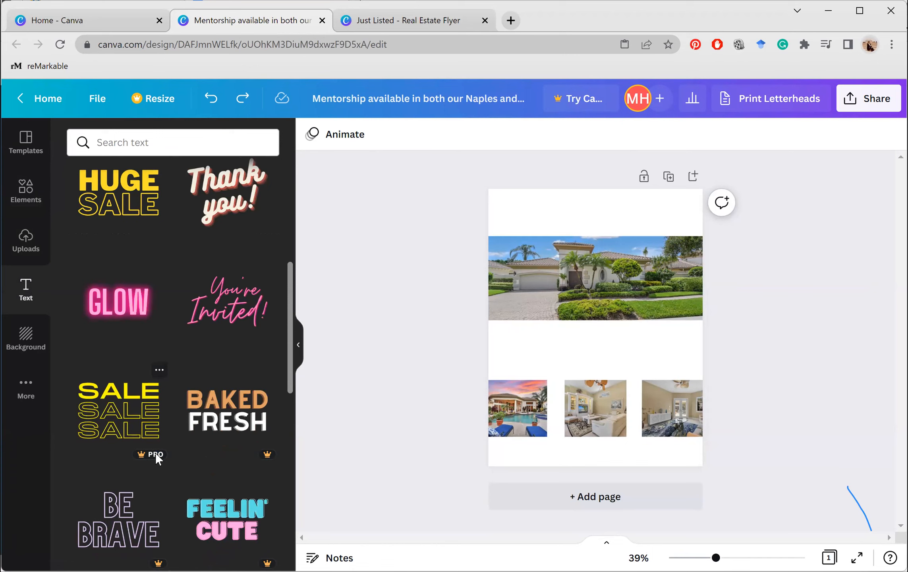
scroll(155, 458, down, 2)
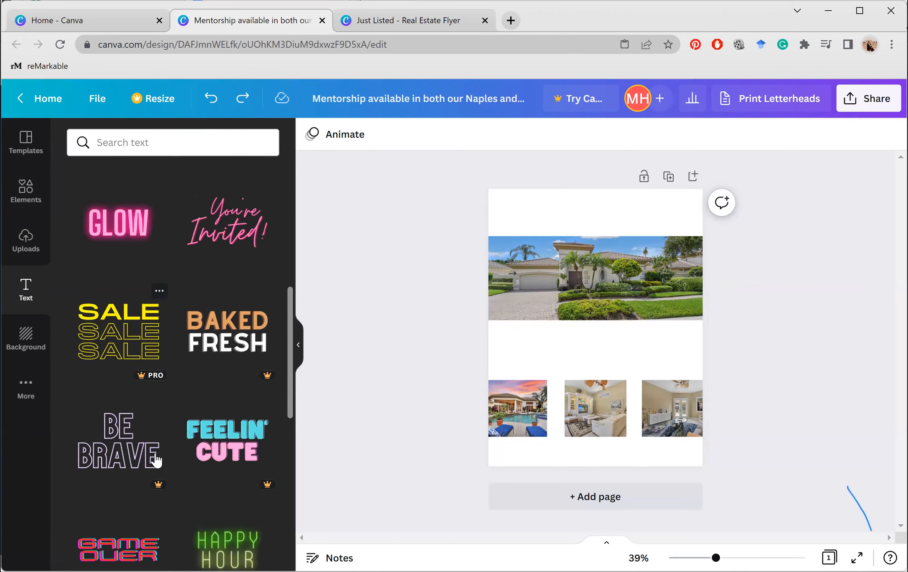
scroll(156, 460, down, 10)
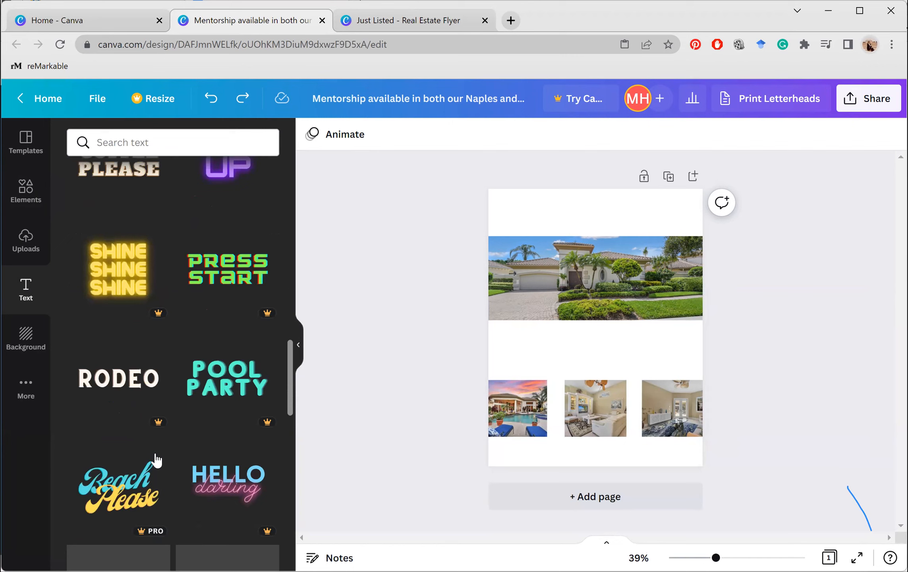
scroll(156, 460, down, 15)
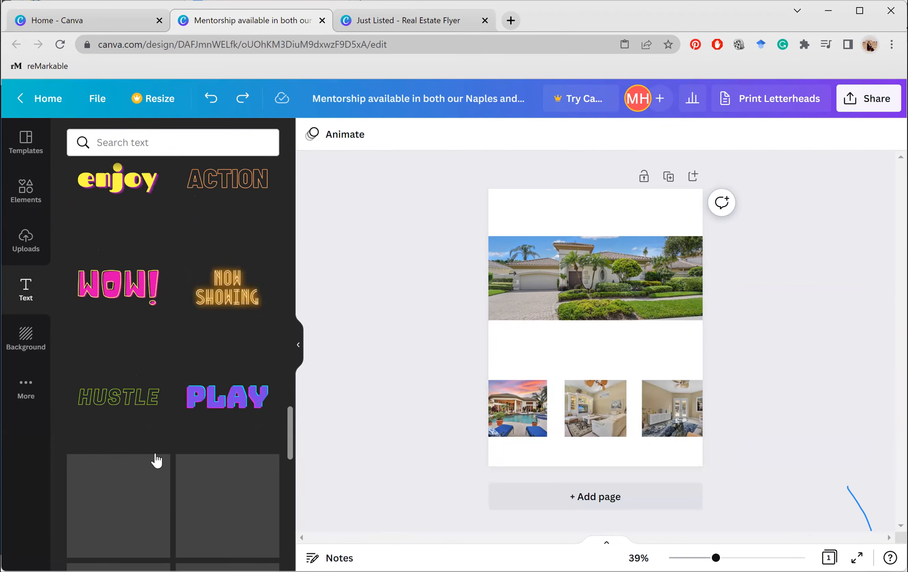
scroll(157, 459, down, 6)
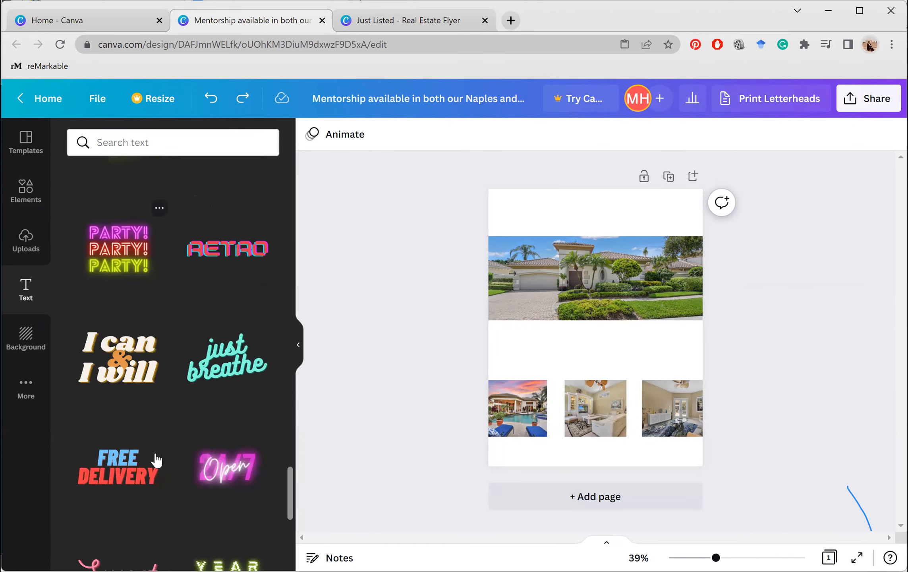
scroll(157, 460, down, 5)
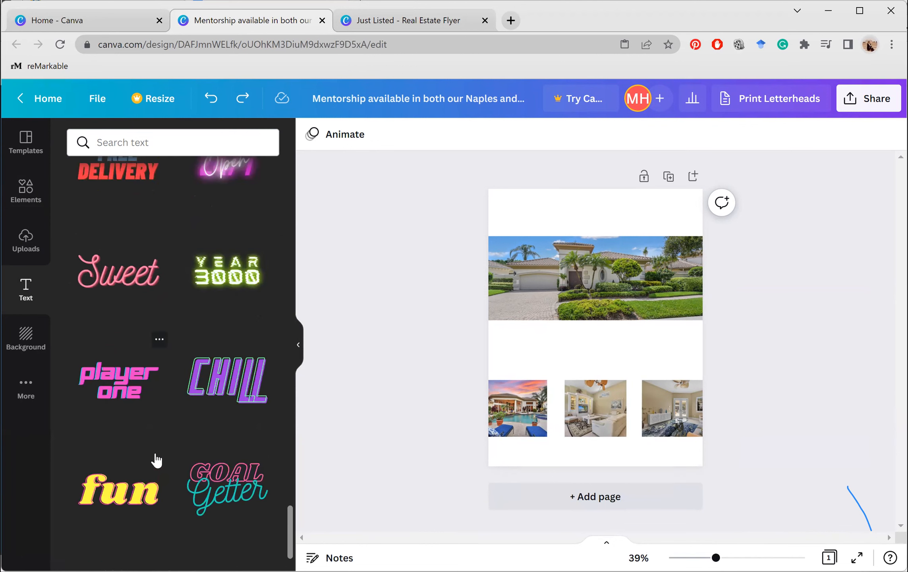
scroll(157, 460, down, 5)
scroll(156, 460, up, 1)
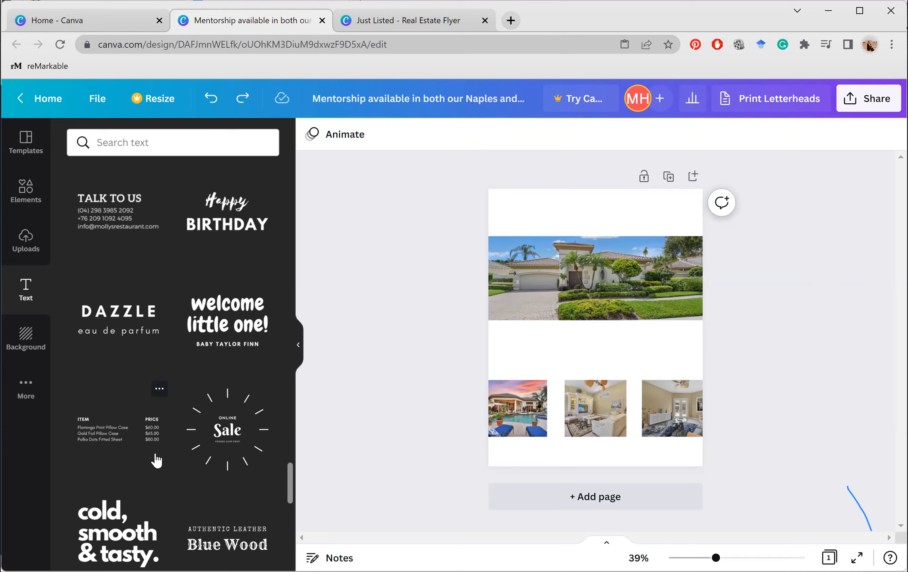
scroll(157, 461, down, 1)
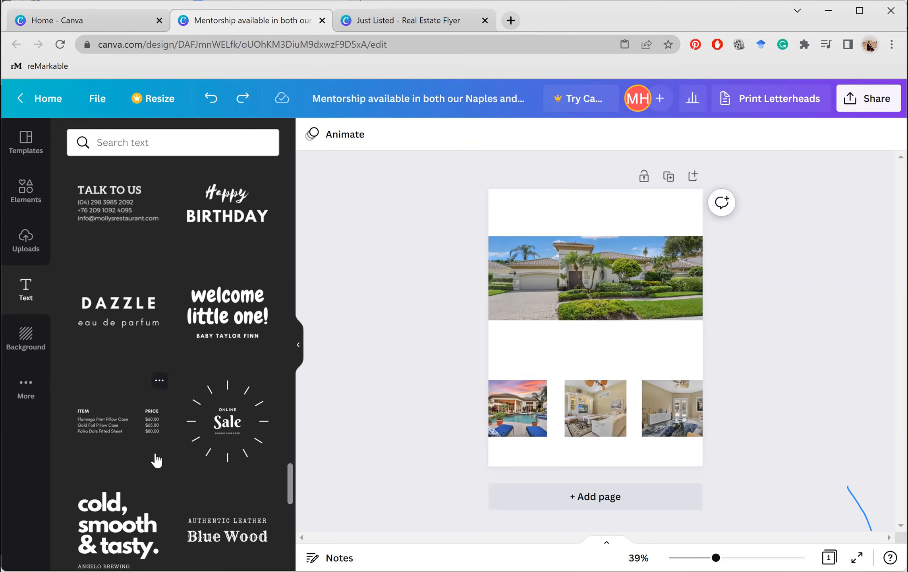
scroll(157, 460, down, 10)
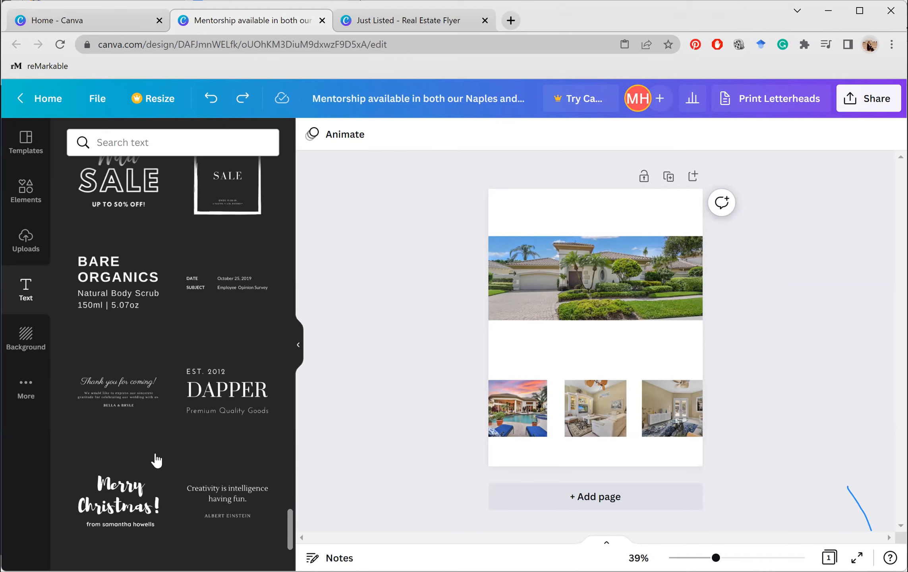
scroll(157, 461, down, 1)
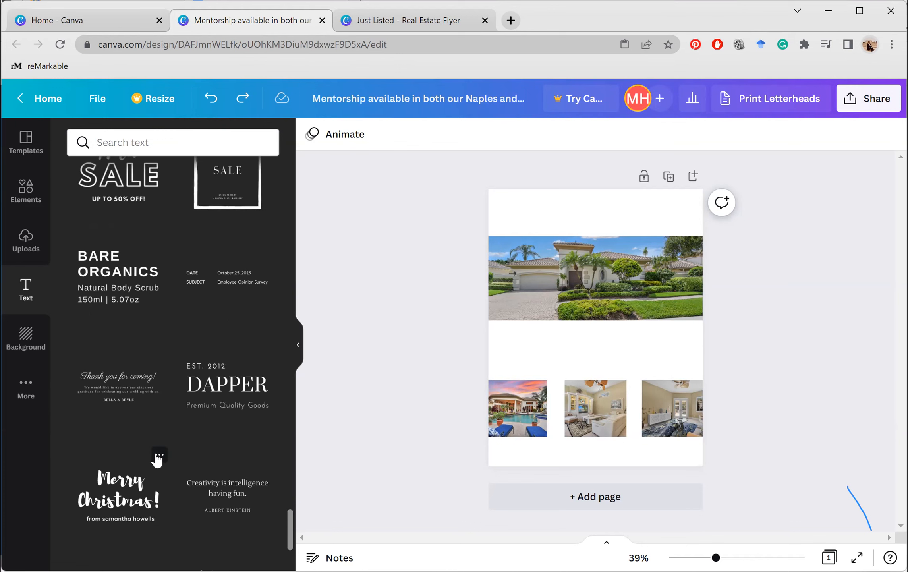
scroll(175, 171, up, 5)
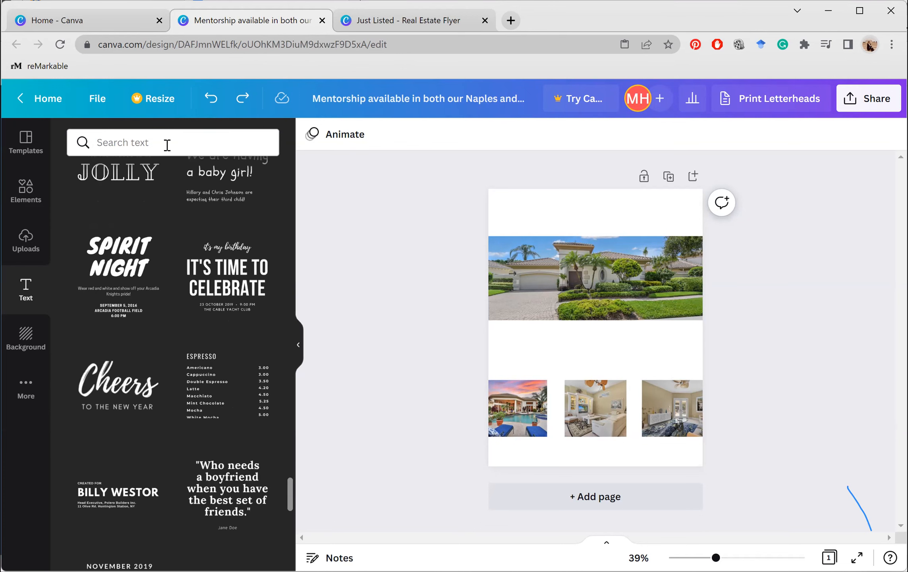
click(167, 145)
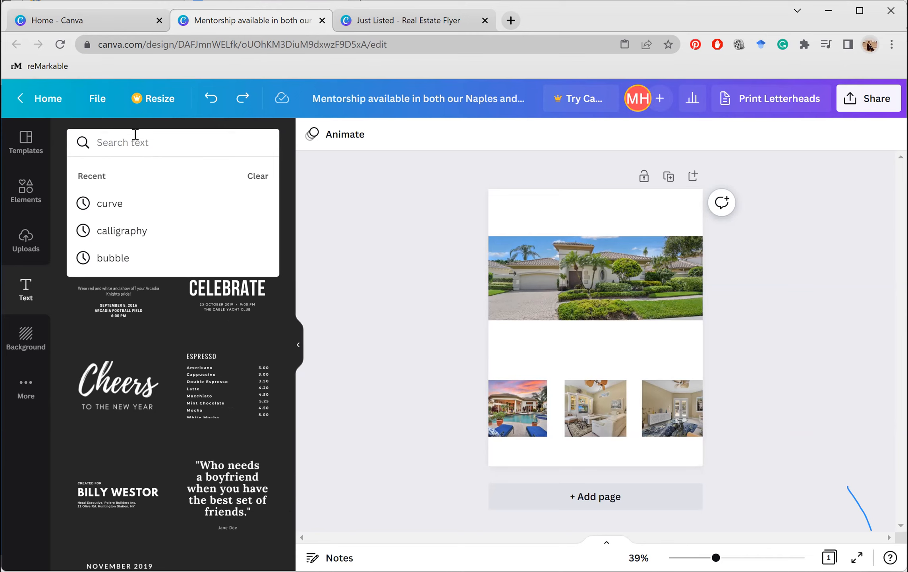
Clear the 'curve' search and place a size-62 'Add a heading' box at the page top
click(135, 204)
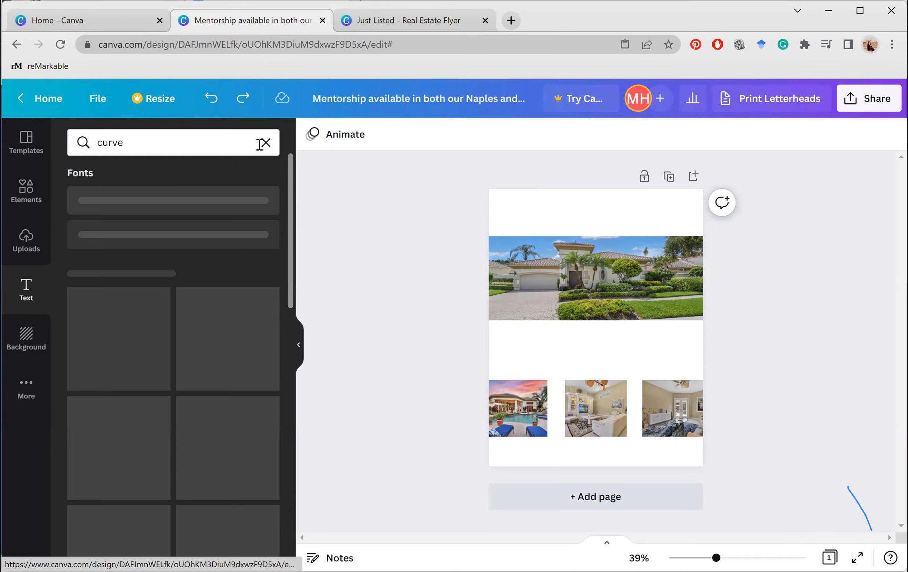
click(262, 143)
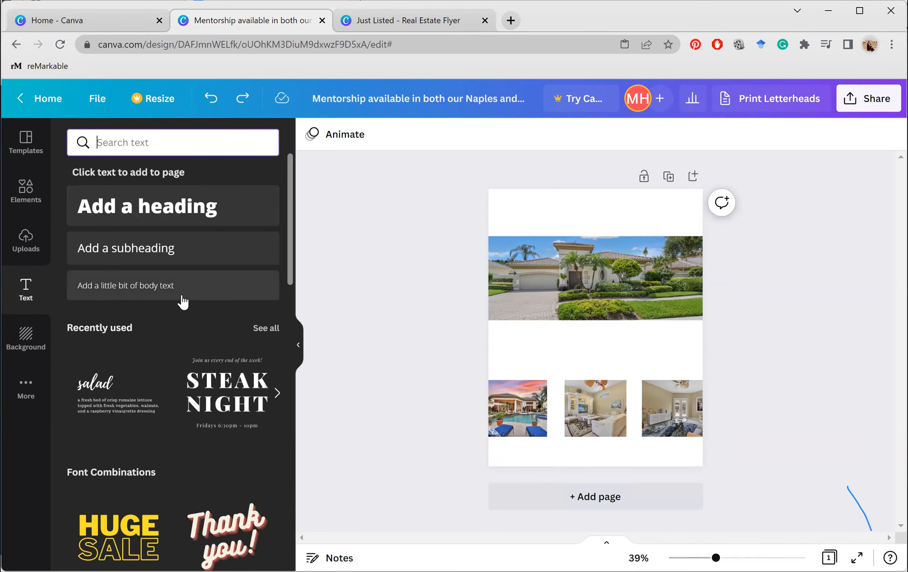
scroll(193, 200, down, 1)
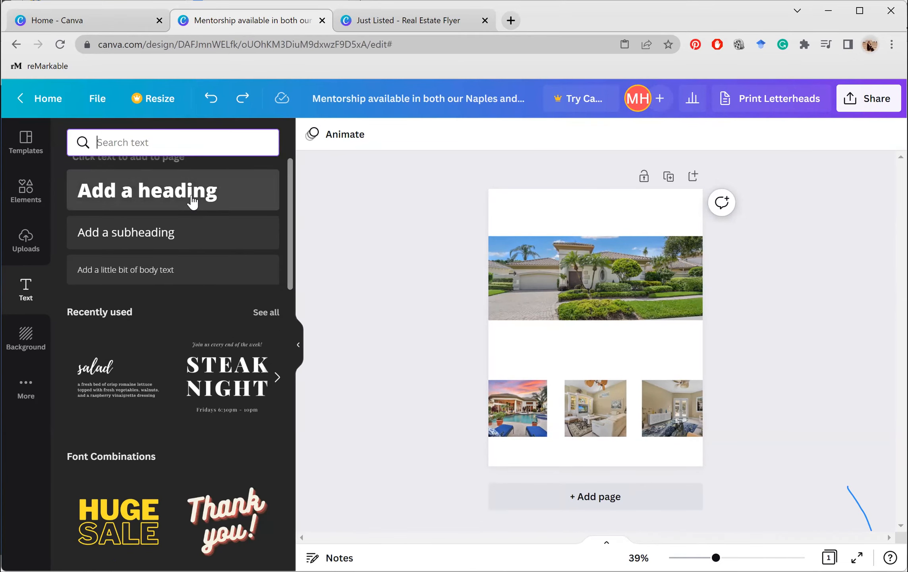
click(192, 201)
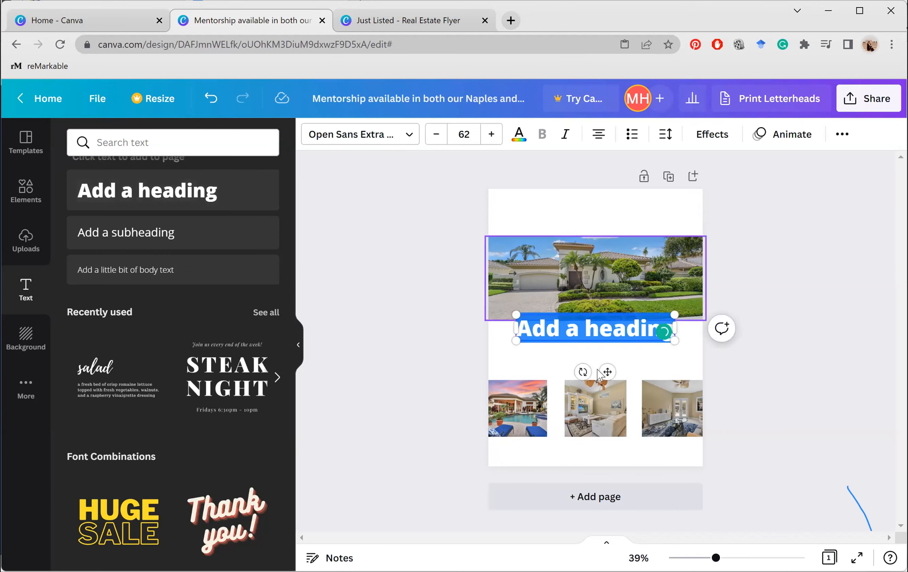
drag(602, 371, 572, 251)
click(585, 212)
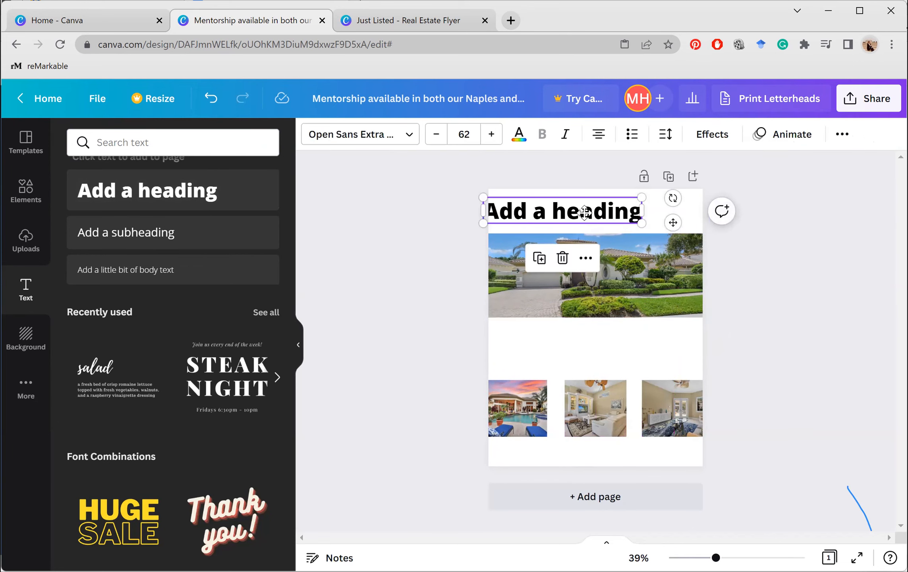
drag(584, 213, 587, 216)
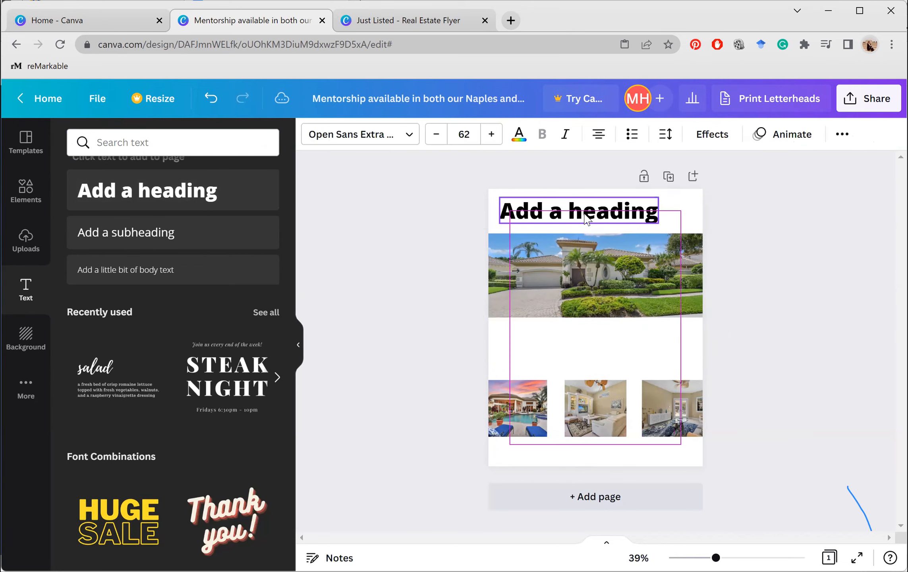
right_click(390, 136)
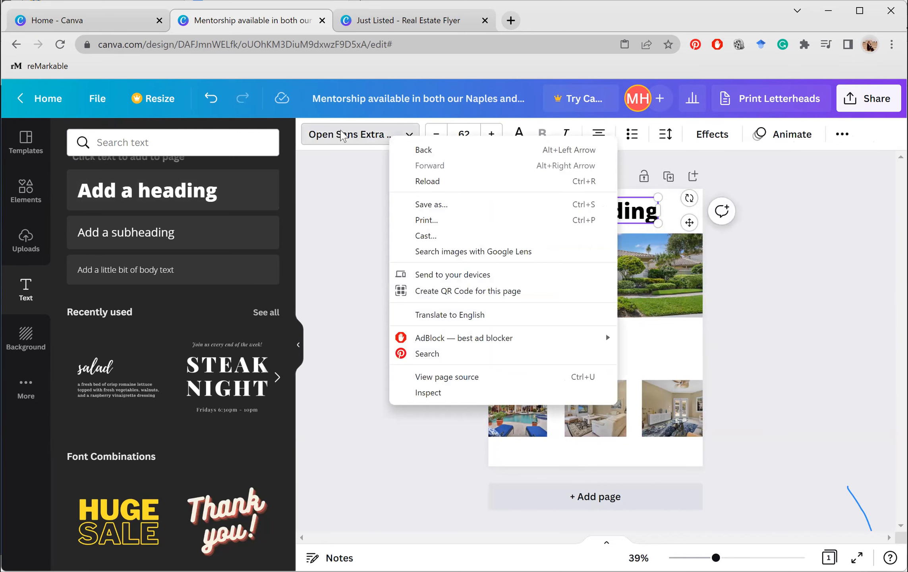
Search the fonts for 'cursive' and apply Sulat Rizal to the heading
click(341, 139)
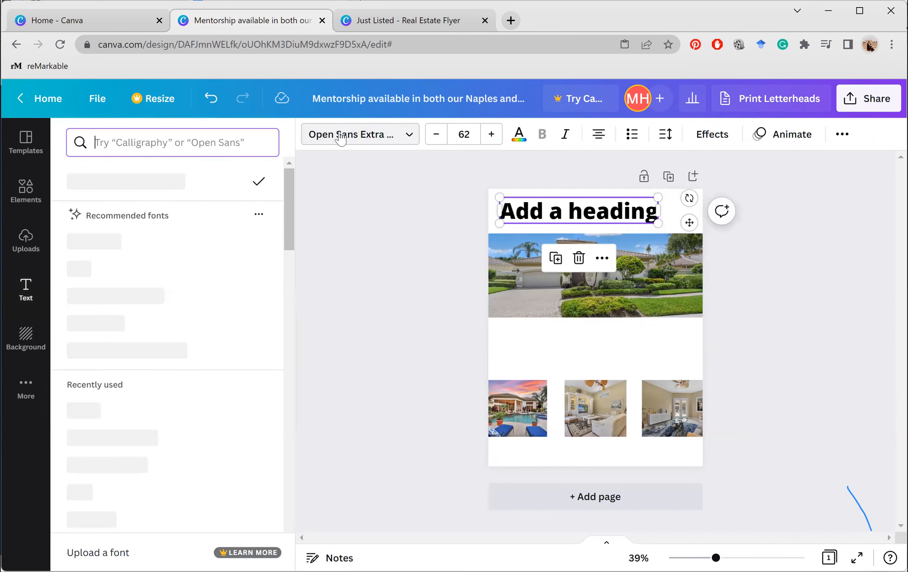
click(340, 138)
click(340, 138)
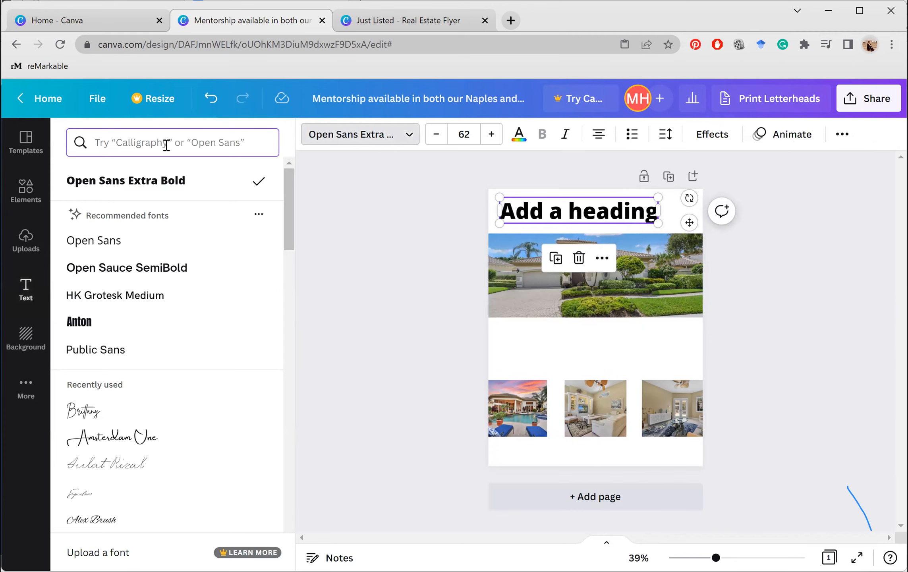
click(166, 146)
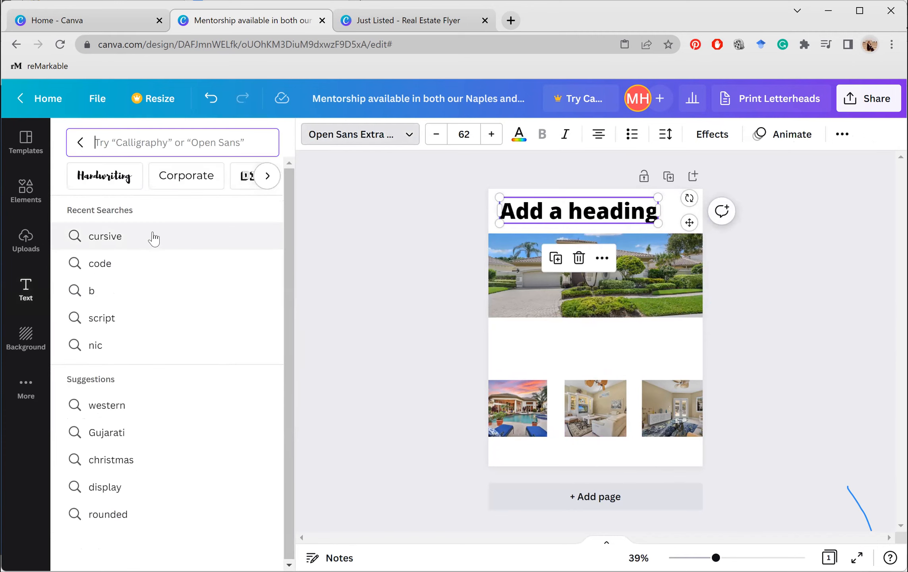
right_click(155, 238)
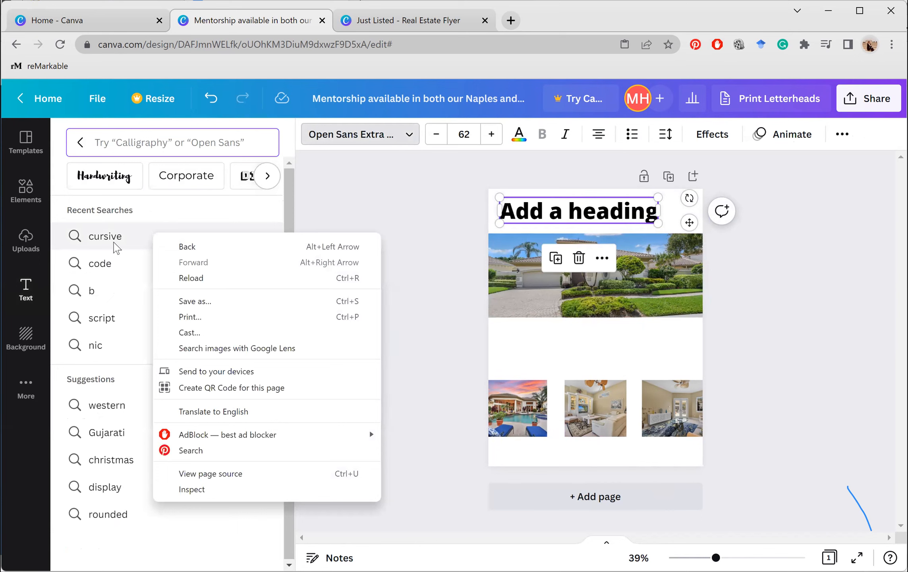
click(114, 243)
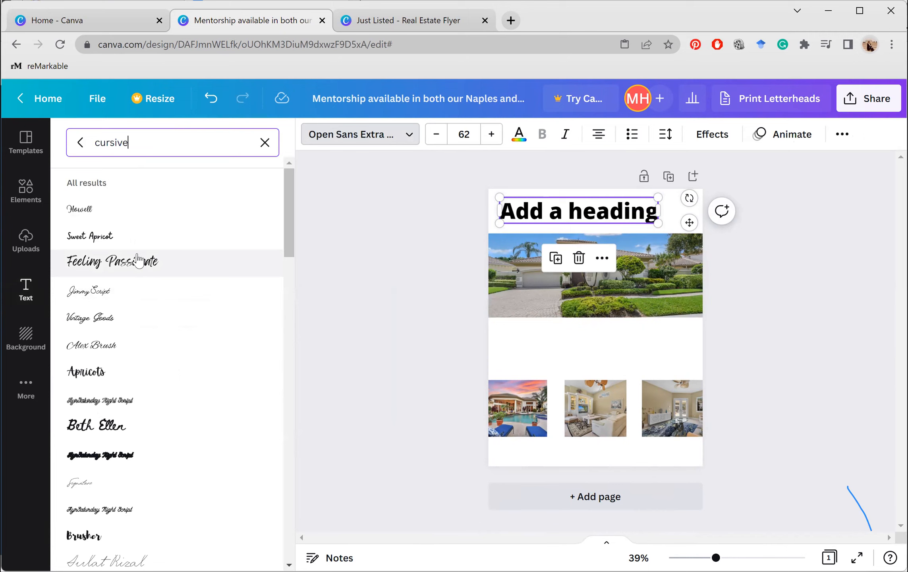
scroll(138, 261, down, 4)
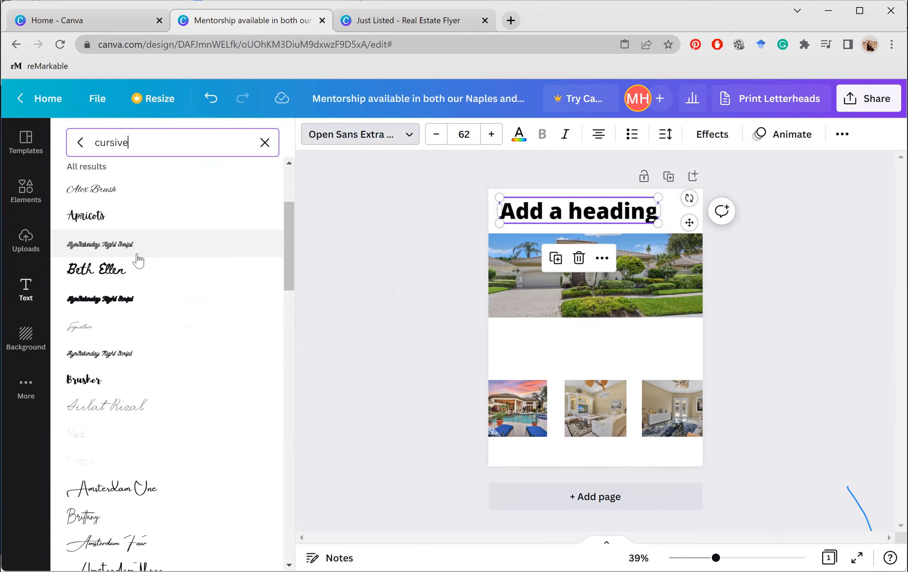
right_click(135, 406)
click(85, 406)
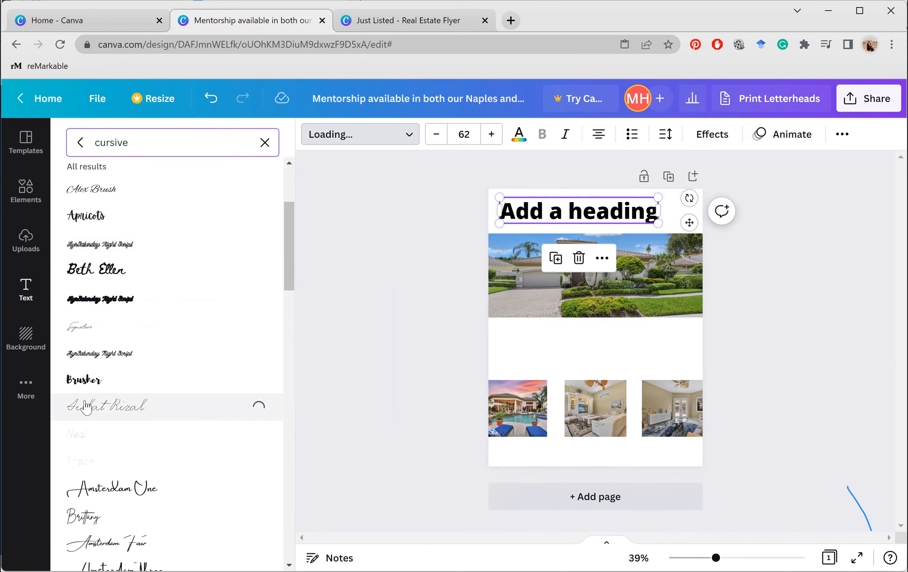
click(571, 208)
Replace the heading text with 'Just Listed' and move it to the page's top-left
key(ctrl+a)
text(Just)
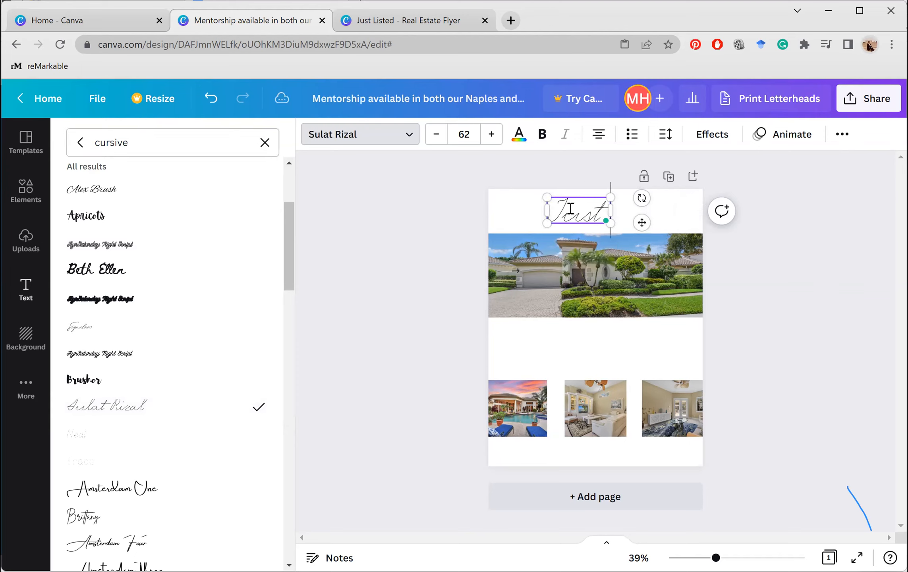
text( Listed)
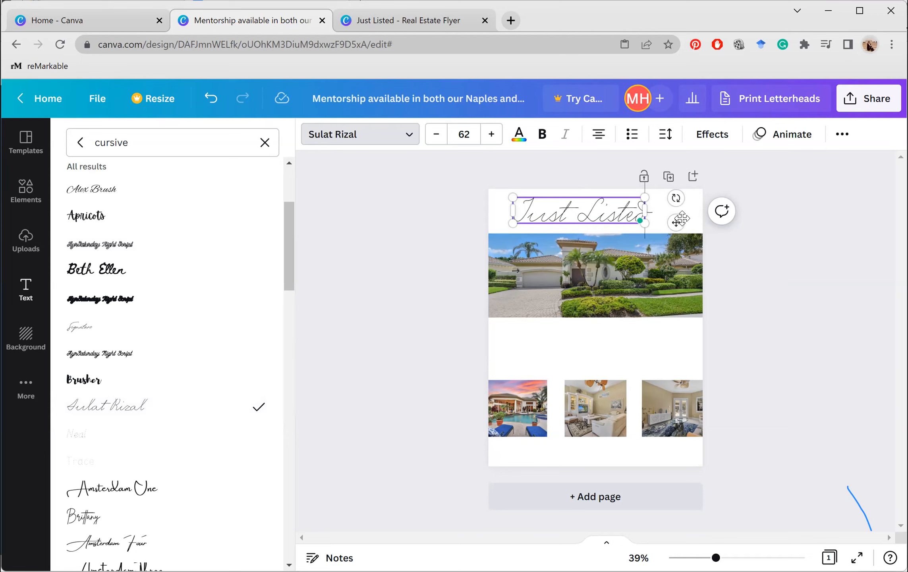
drag(676, 221, 662, 238)
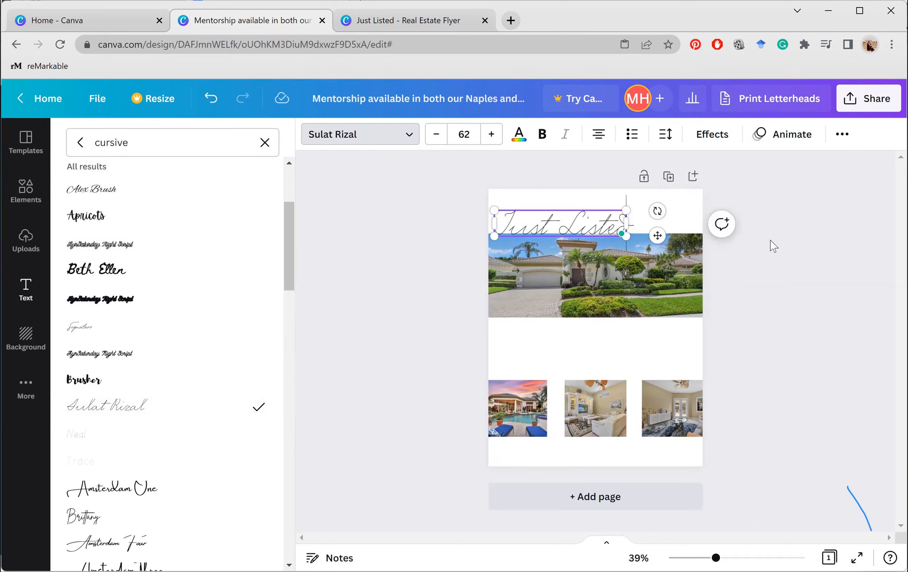
right_click(610, 175)
click(565, 232)
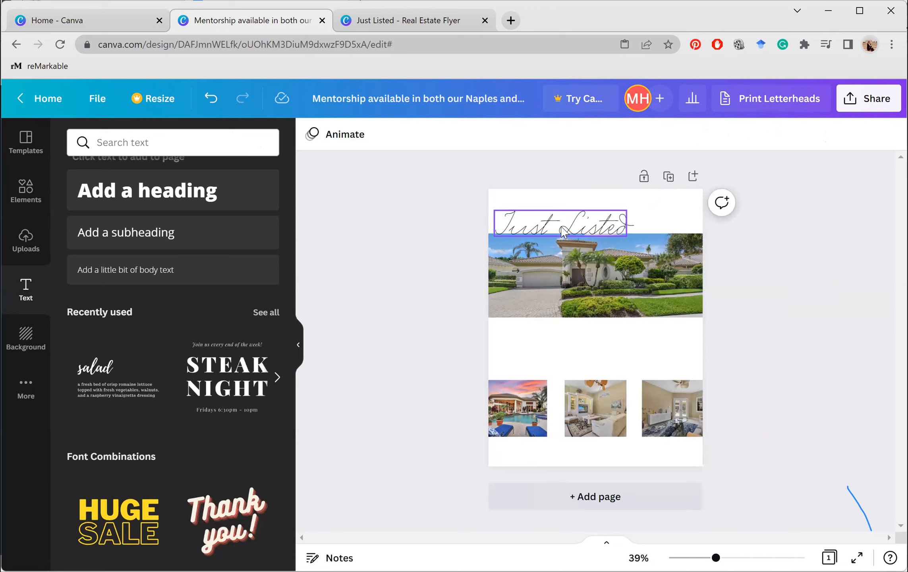
click(558, 218)
drag(558, 218, 564, 212)
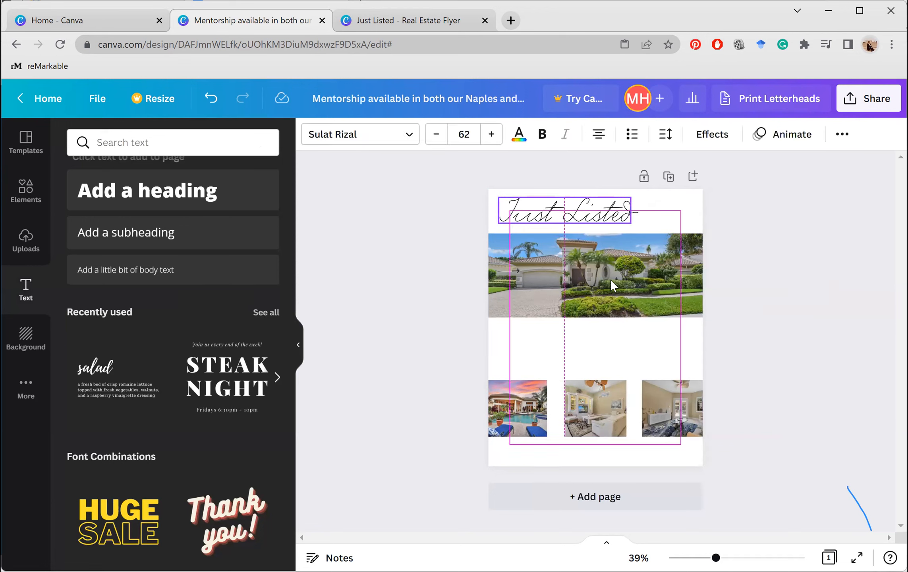
Move the house photo up about 25 px so it sits just beneath the heading
click(626, 284)
drag(626, 284, 627, 264)
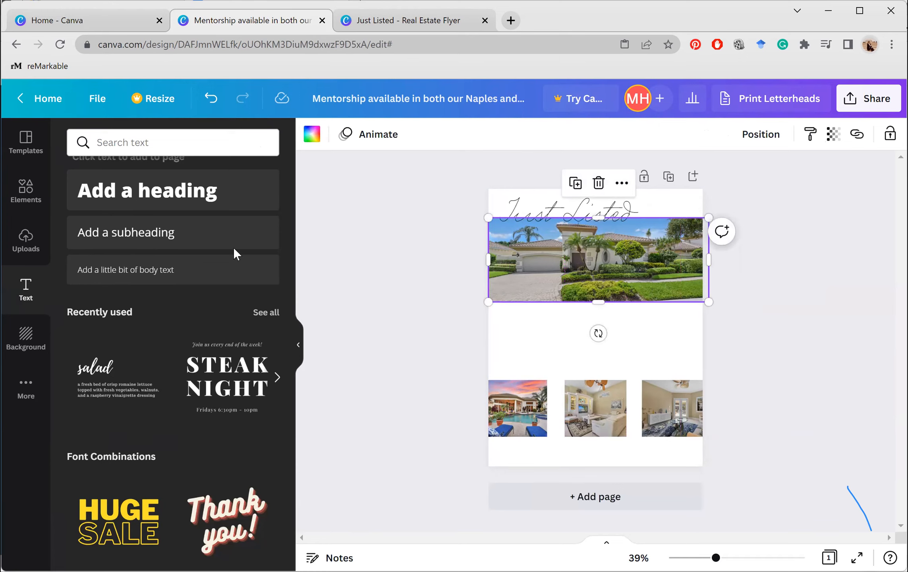
click(532, 206)
Switch the heading font to BDScript after briefly trying Amsterdam Three
click(382, 140)
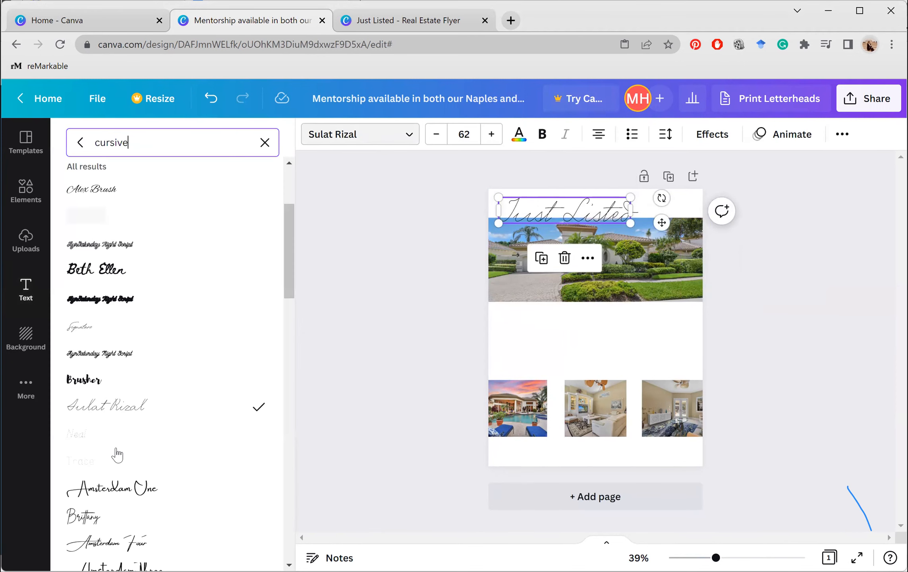
scroll(146, 379, down, 5)
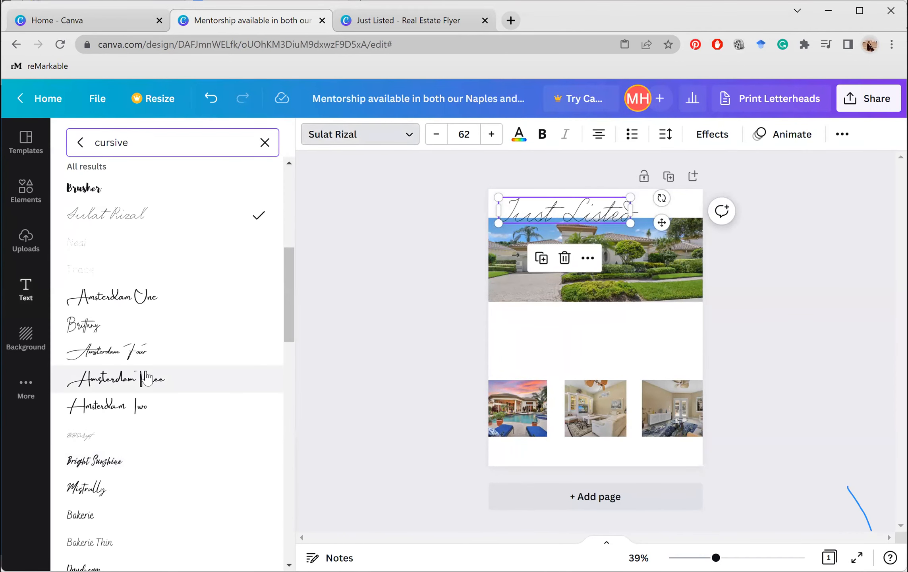
click(147, 379)
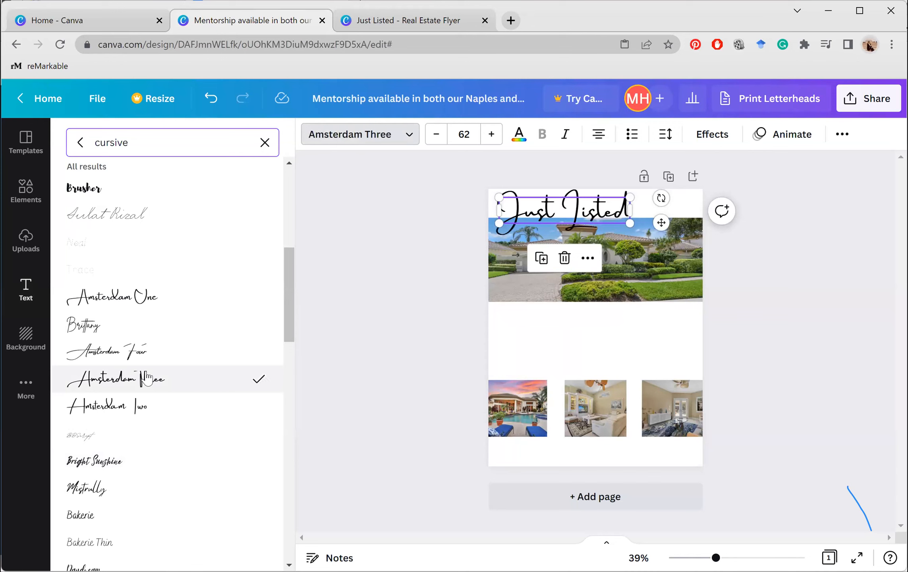
click(121, 442)
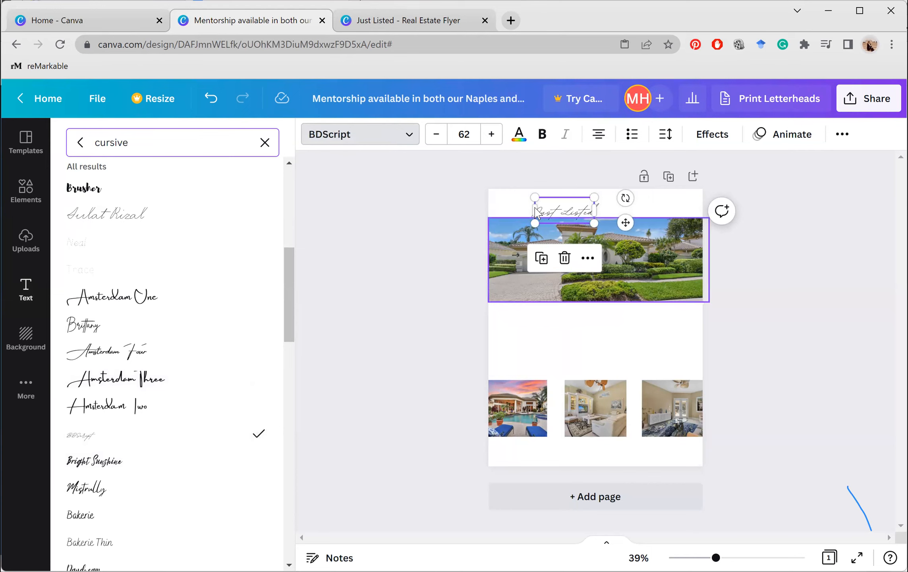
Enlarge 'Just Listed' to size 150 and set it over the house photo's top edge
drag(535, 224, 495, 240)
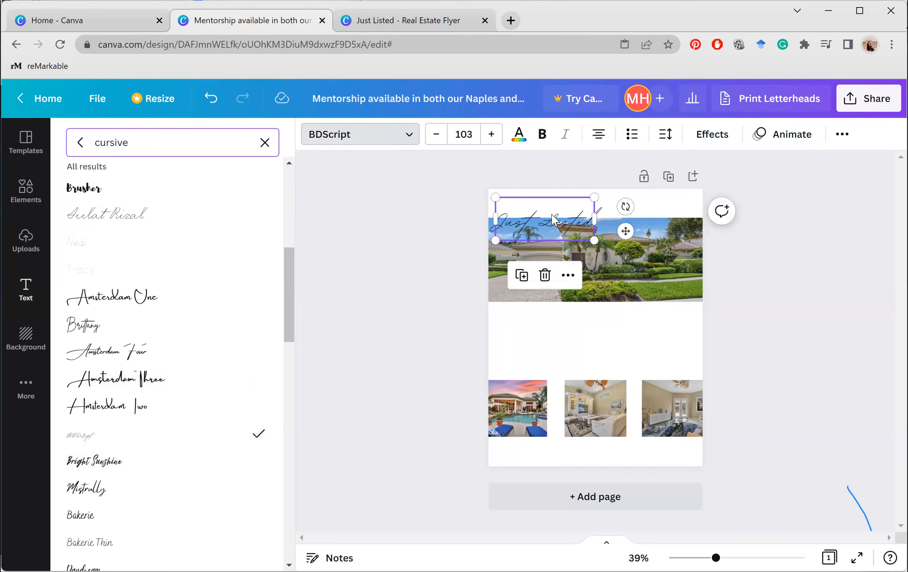
drag(547, 219, 549, 210)
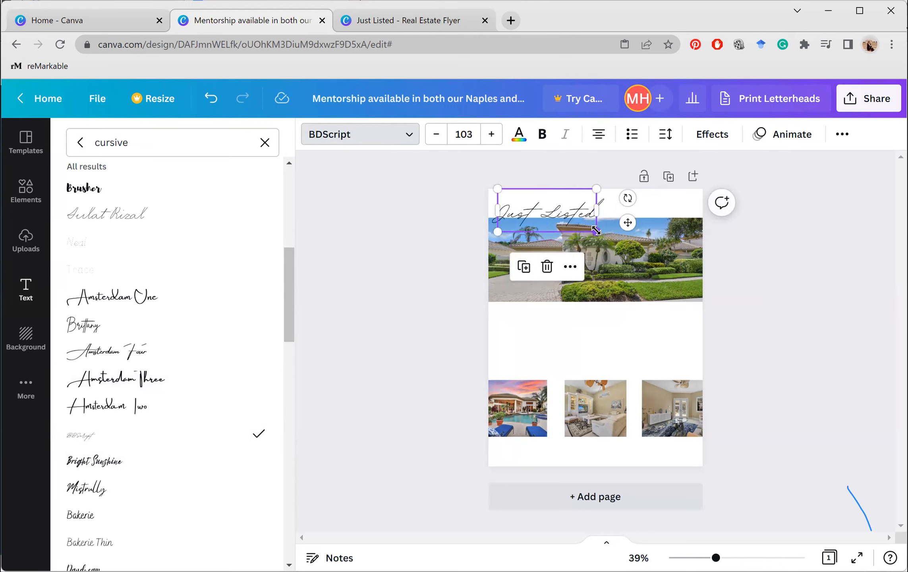
drag(596, 232, 643, 251)
mouse_move(621, 215)
mouse_down()
mouse_move(620, 197)
mouse_move(624, 203)
mouse_up()
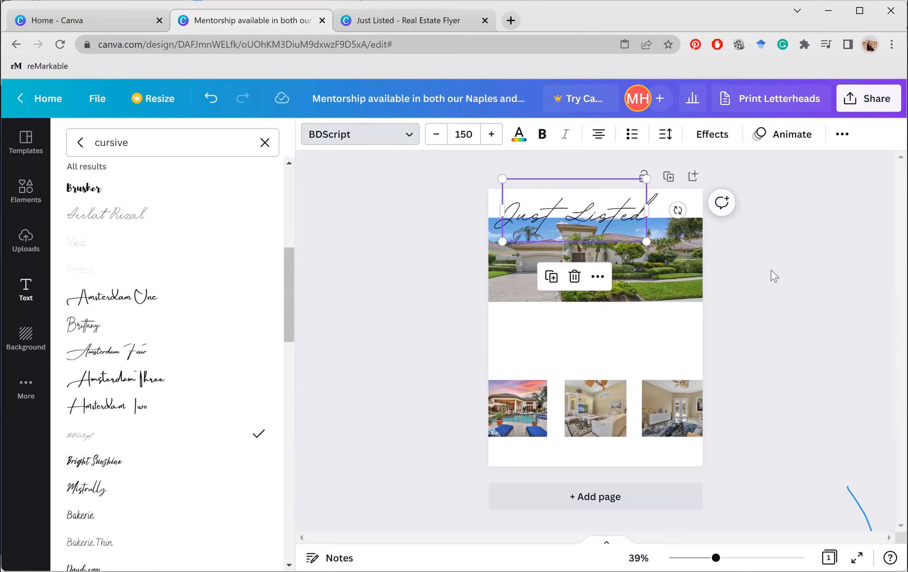
key(Escape)
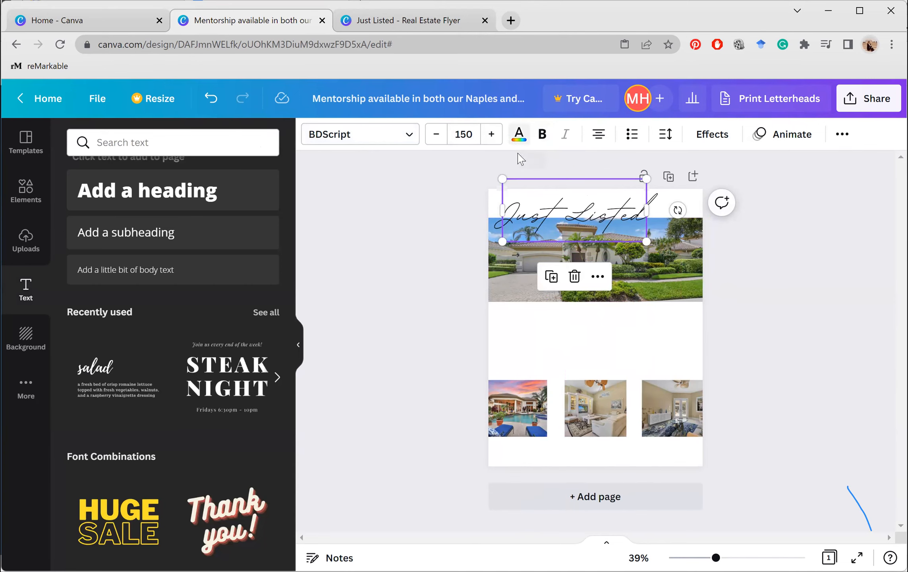
Bold the BDScript 'Just Listed' heading and switch its alignment to left
click(518, 135)
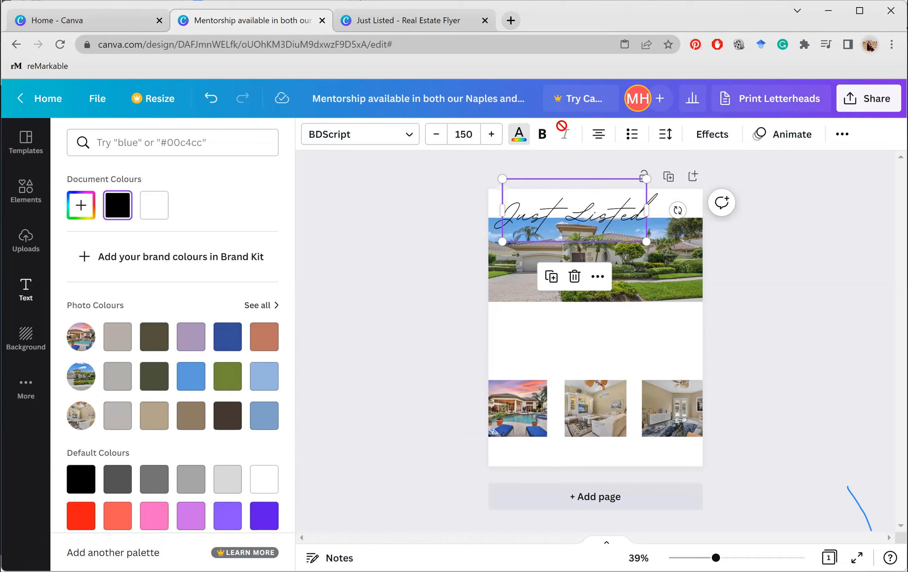
click(540, 139)
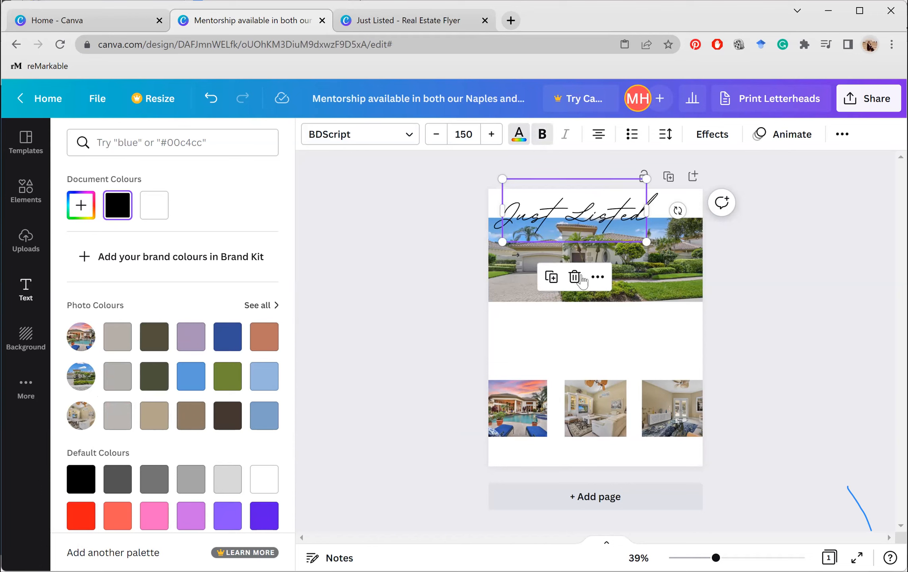
click(593, 199)
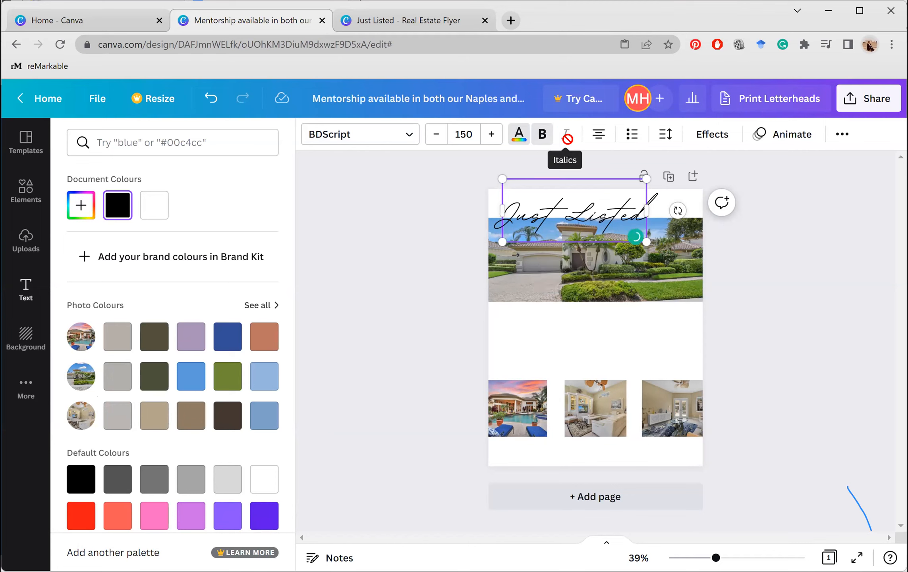
click(604, 136)
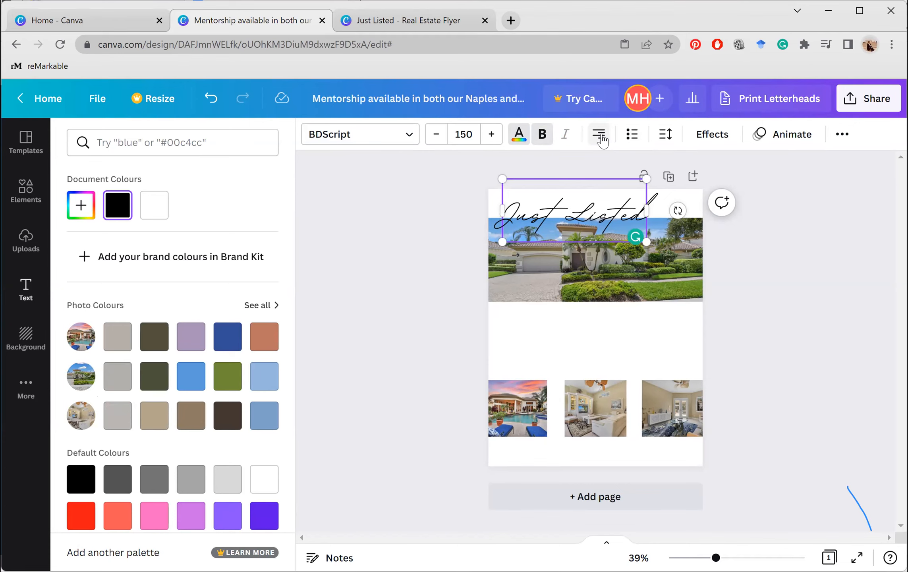
click(602, 137)
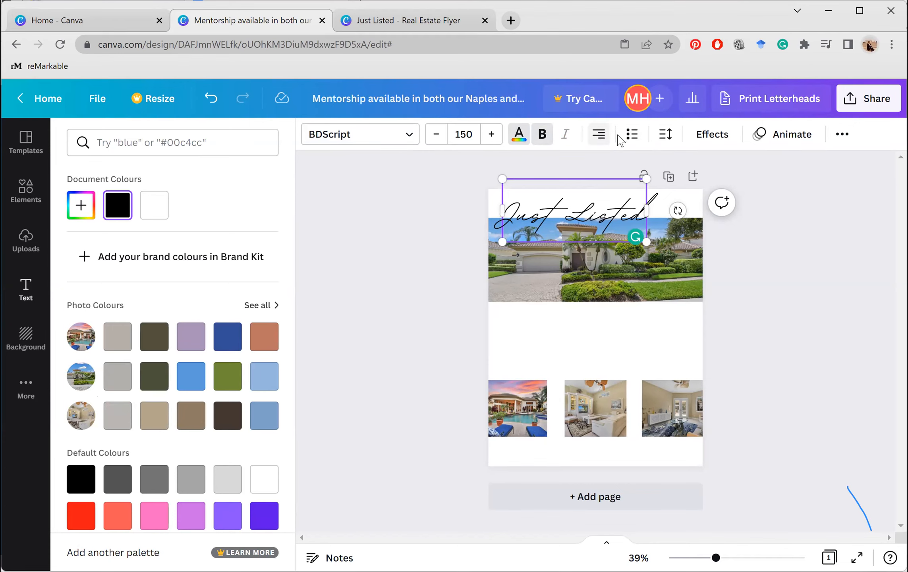
right_click(661, 139)
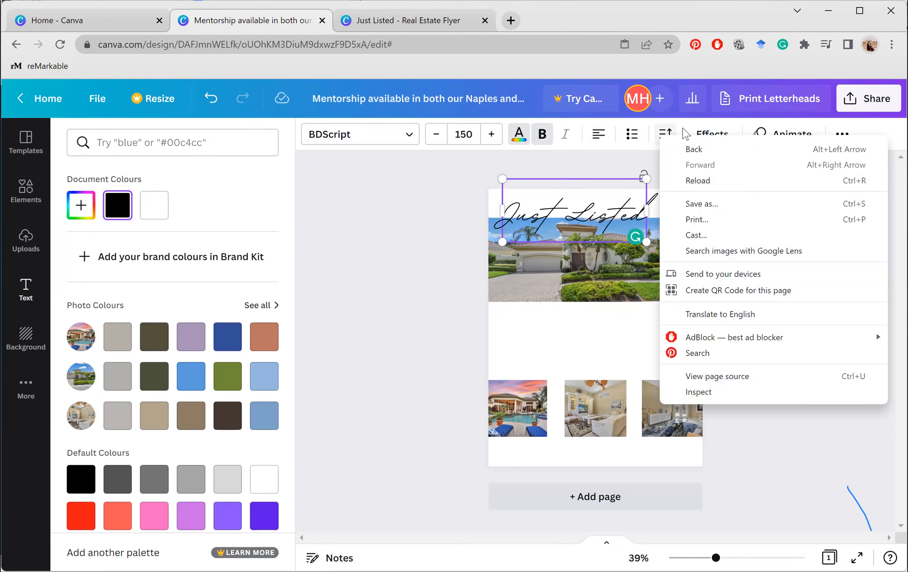
key(Escape)
Raise the heading's letter spacing to 16
click(668, 135)
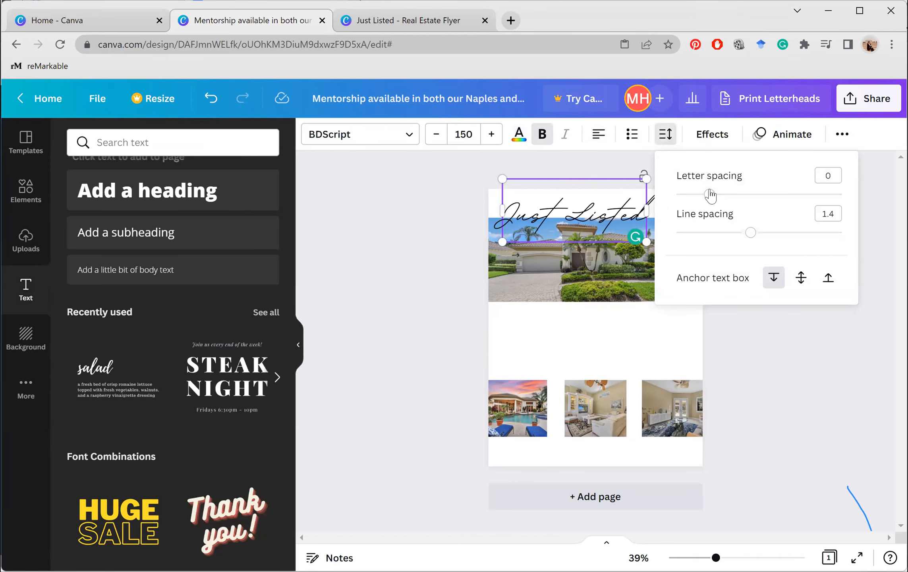
mouse_move(729, 202)
mouse_down()
mouse_move(778, 201)
mouse_move(713, 201)
mouse_up()
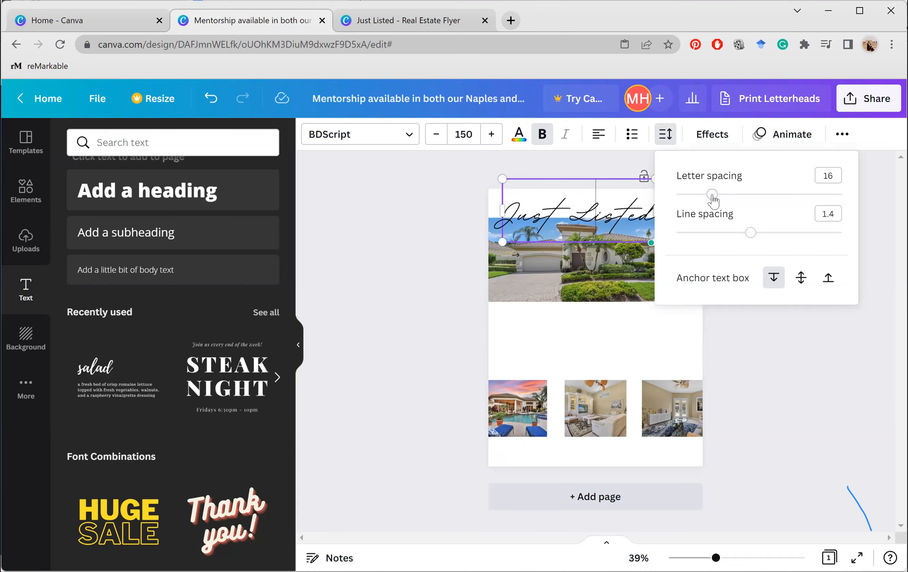
click(567, 216)
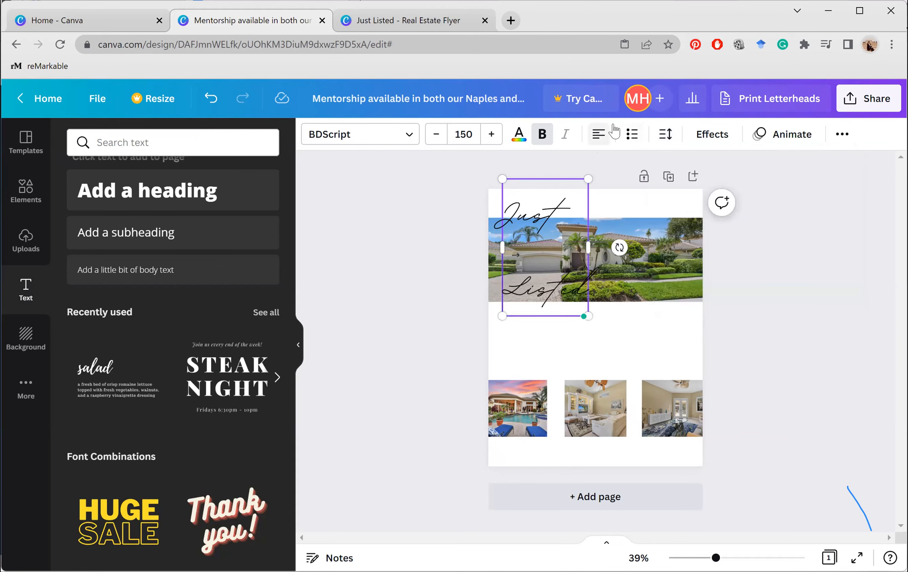
Increase the heading's line spacing to 1.71 and join 'Listed' onto the line with 'Just'
click(666, 134)
mouse_move(750, 232)
mouse_down()
mouse_move(842, 239)
mouse_move(760, 243)
mouse_up()
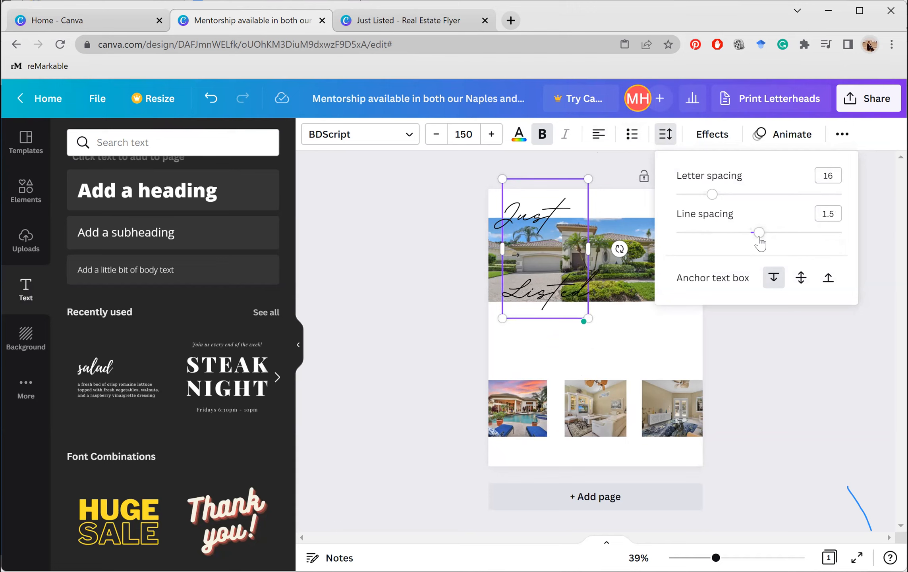
drag(756, 236, 776, 237)
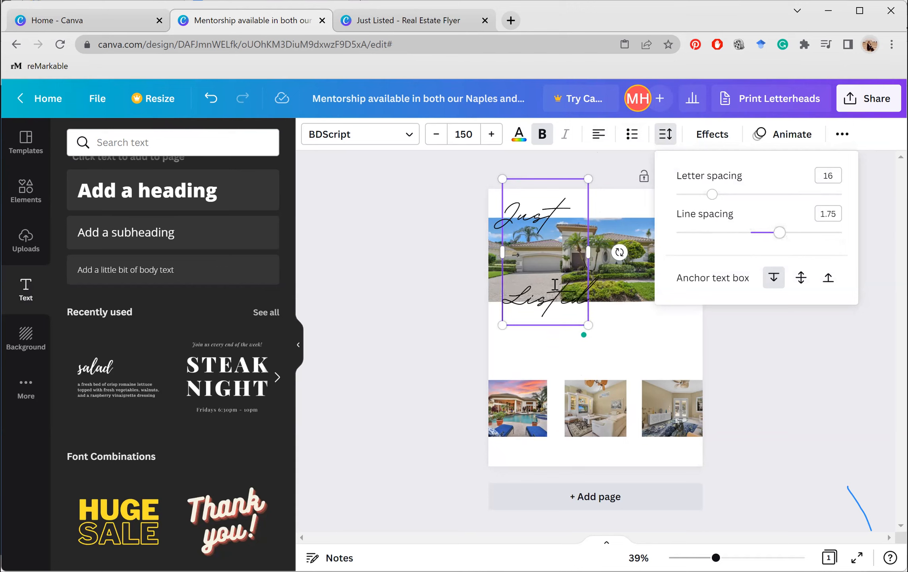
click(505, 298)
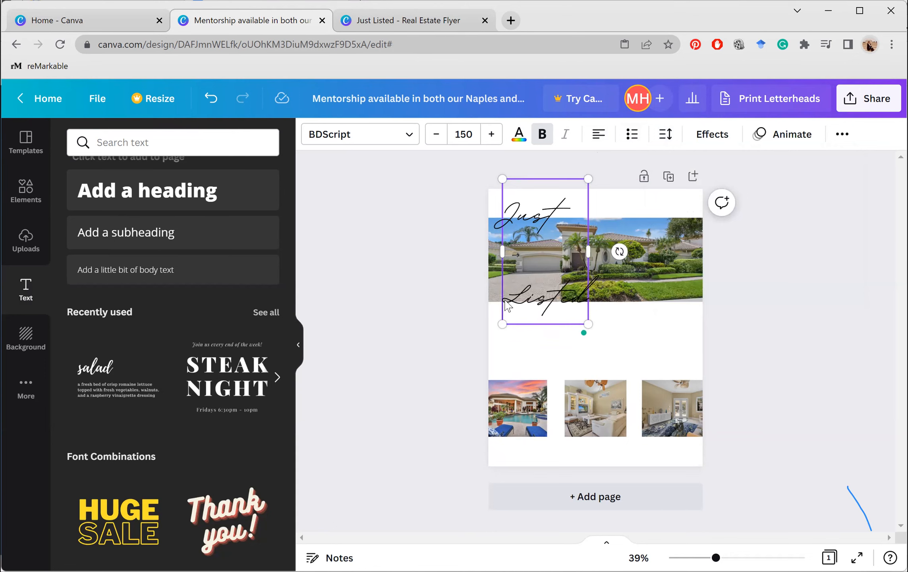
key(BackSpace)
click(813, 261)
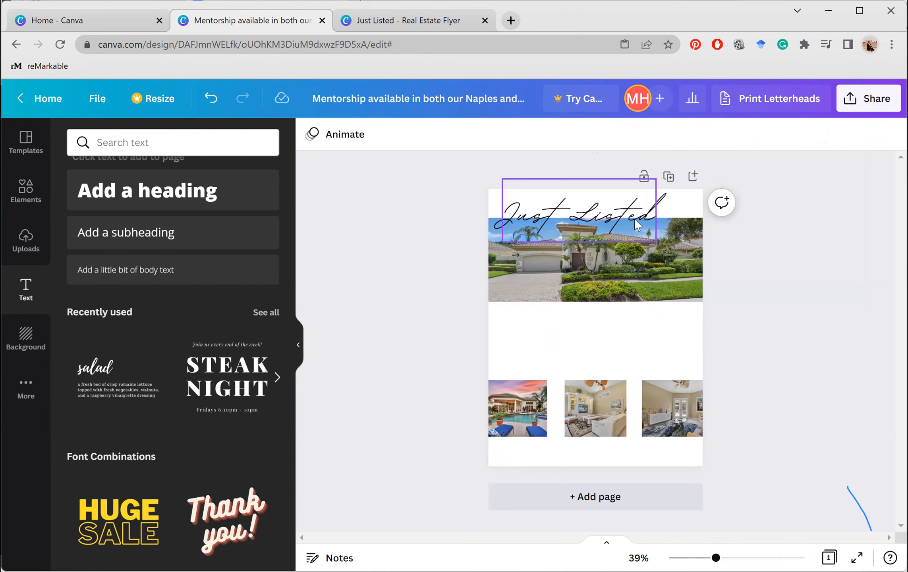
Give the 'Just Listed' heading the Lift text effect instead of a drop shadow
click(635, 220)
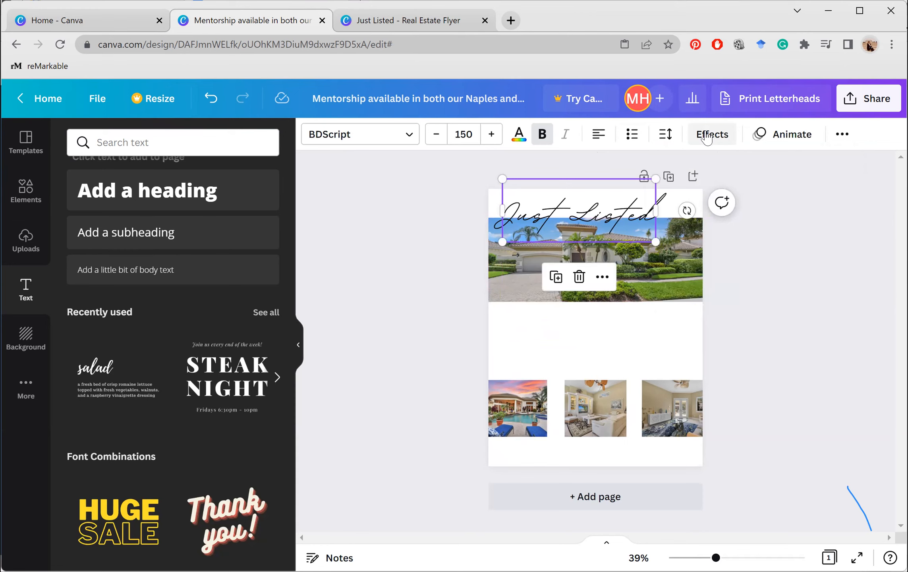
right_click(707, 137)
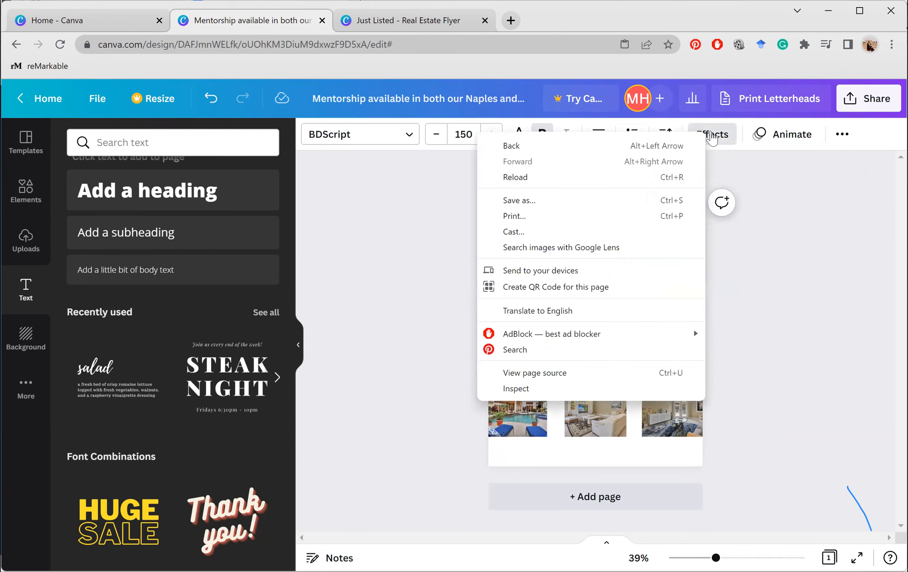
click(211, 254)
click(186, 248)
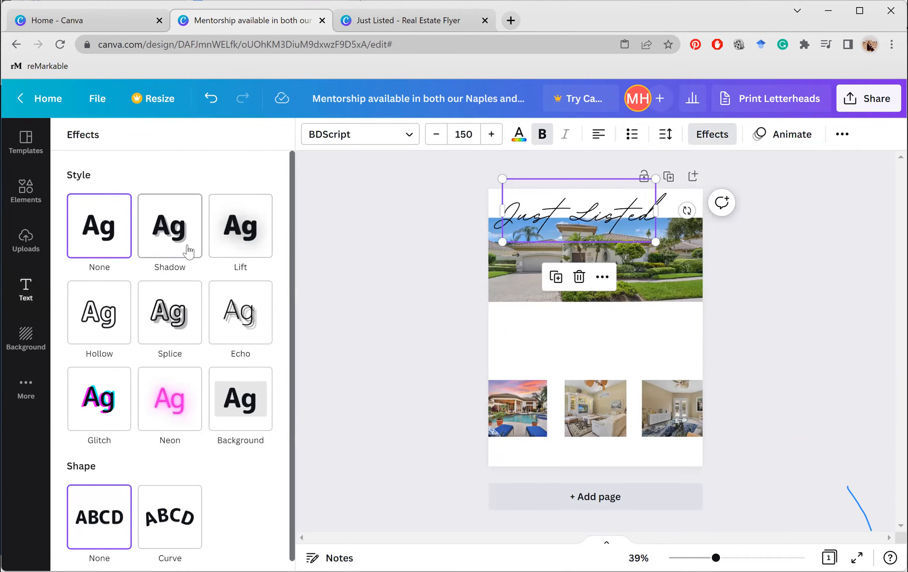
click(240, 248)
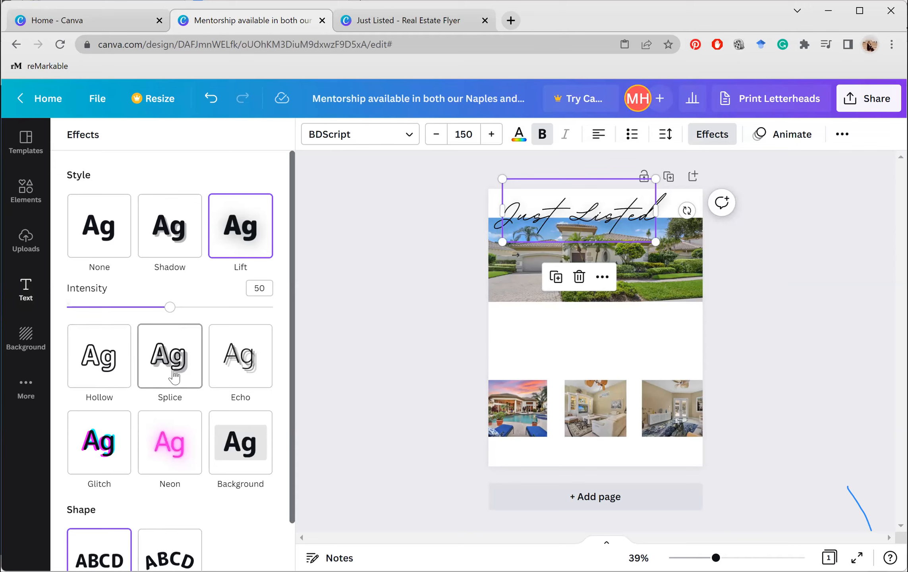
Test a curved heading, revert it to flat, and drag it to the top of the photo
scroll(139, 516, down, 2)
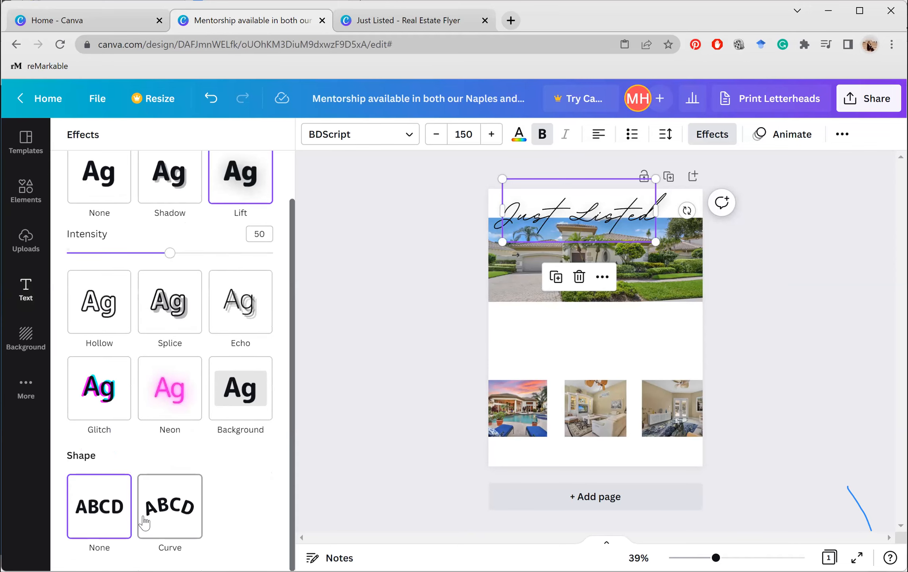
click(143, 522)
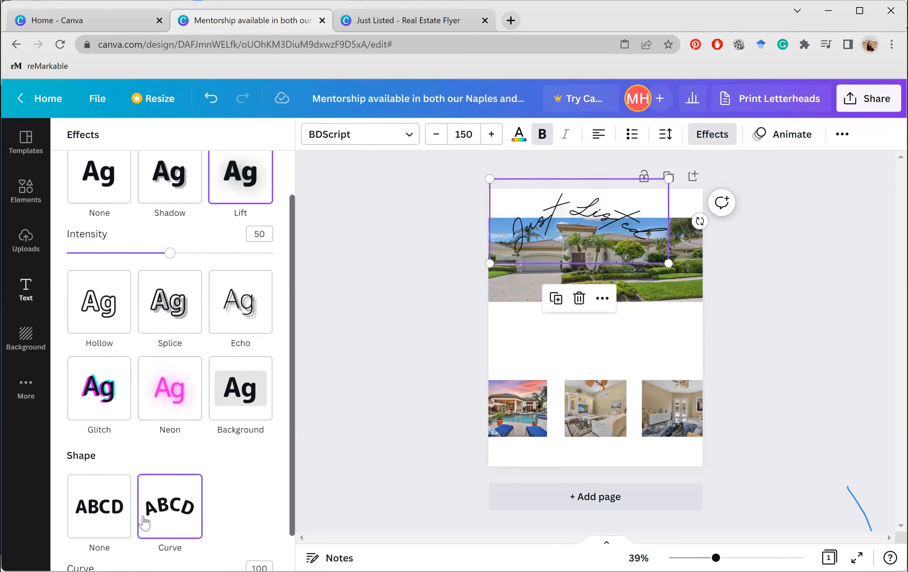
click(99, 514)
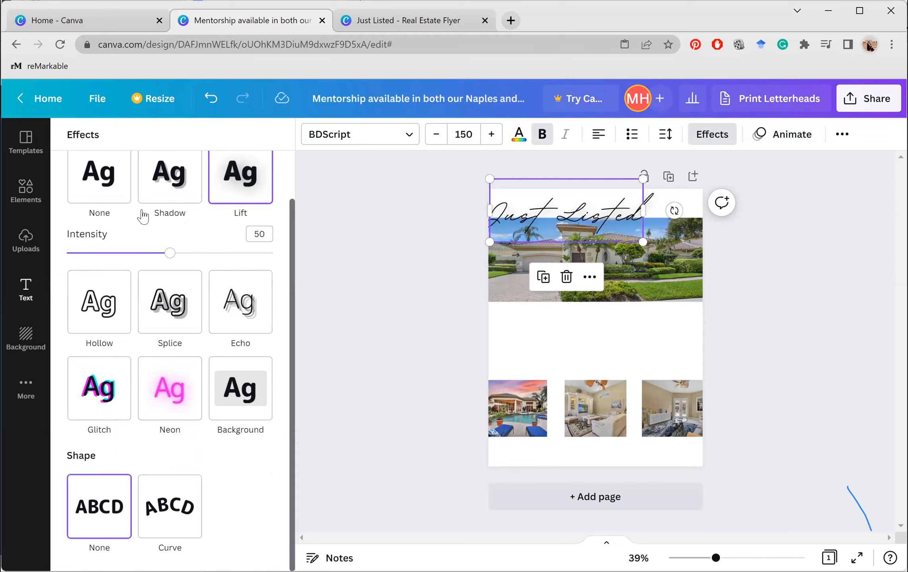
mouse_move(583, 198)
mouse_down()
mouse_move(597, 195)
mouse_move(588, 198)
mouse_up()
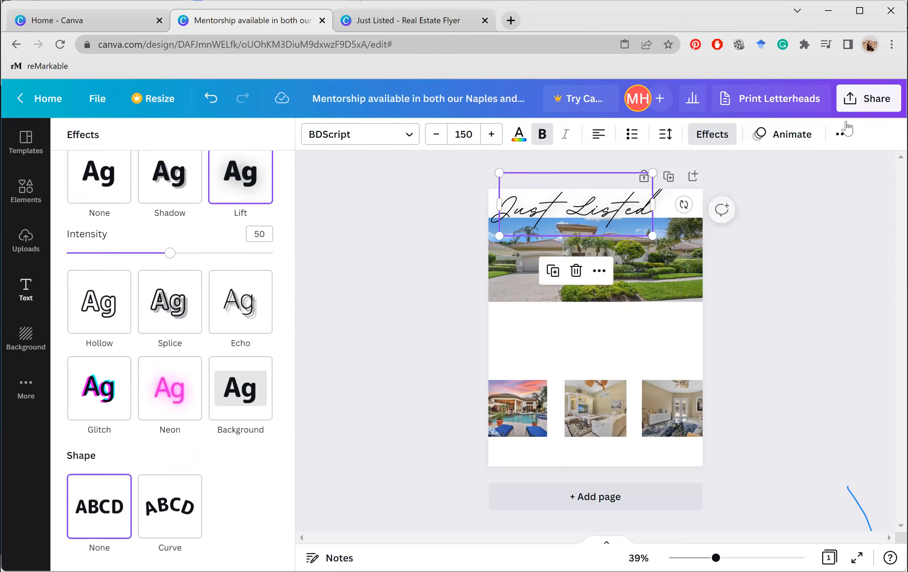
click(823, 224)
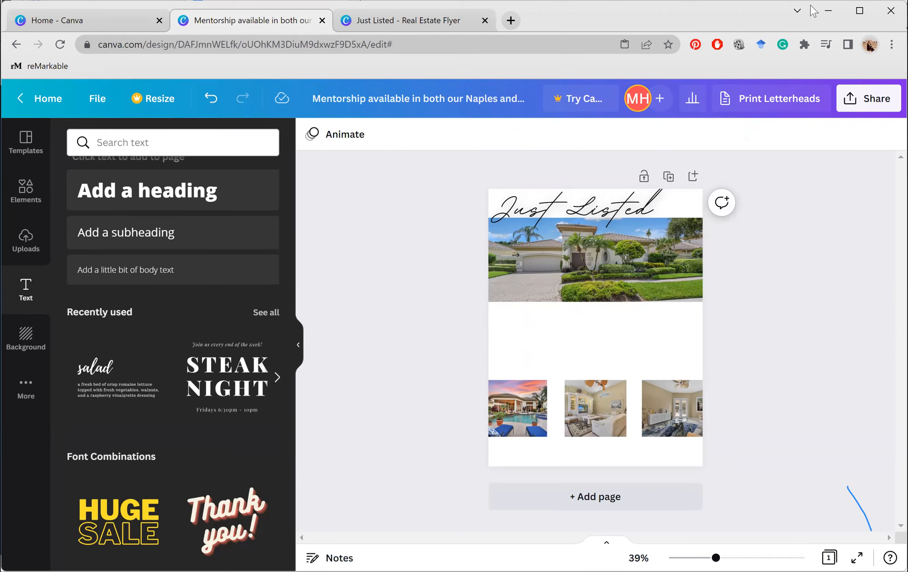
click(449, 23)
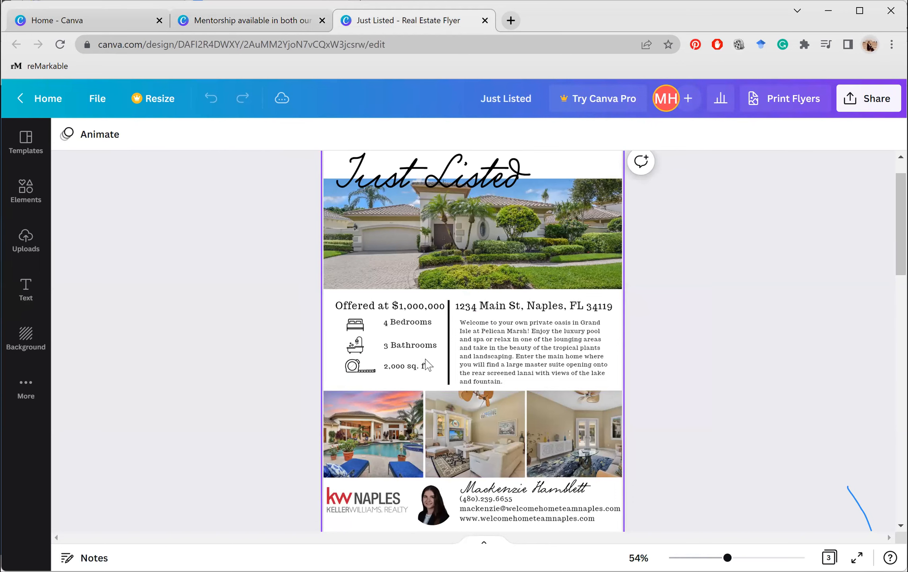
click(251, 27)
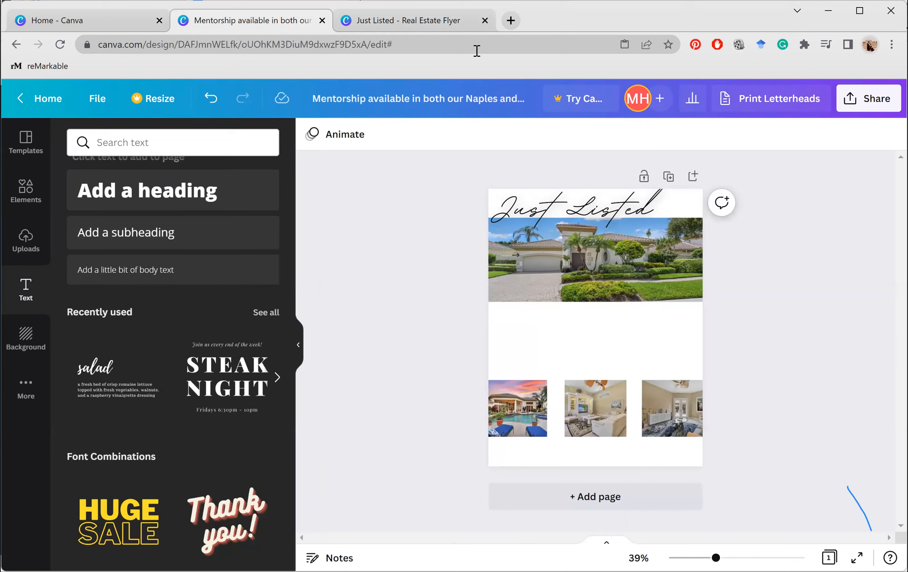
click(429, 23)
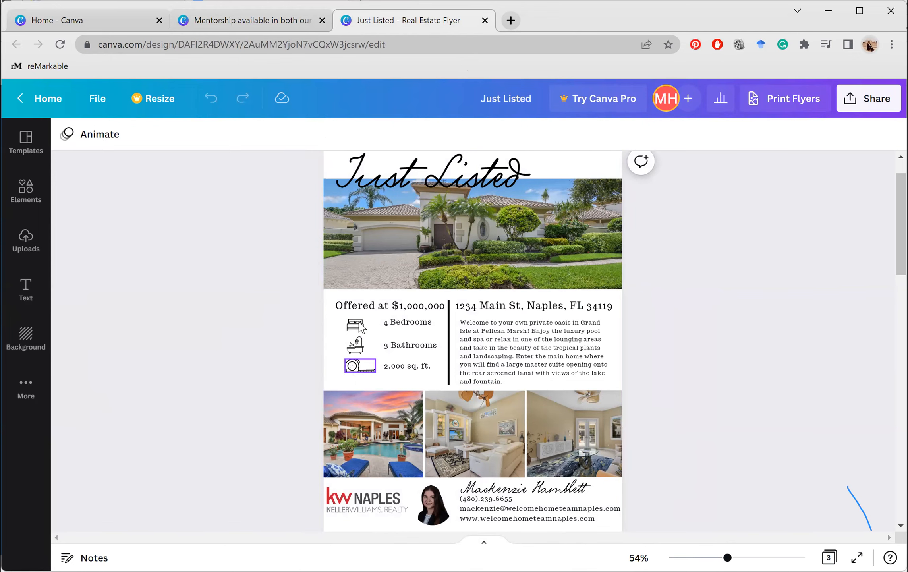
click(256, 22)
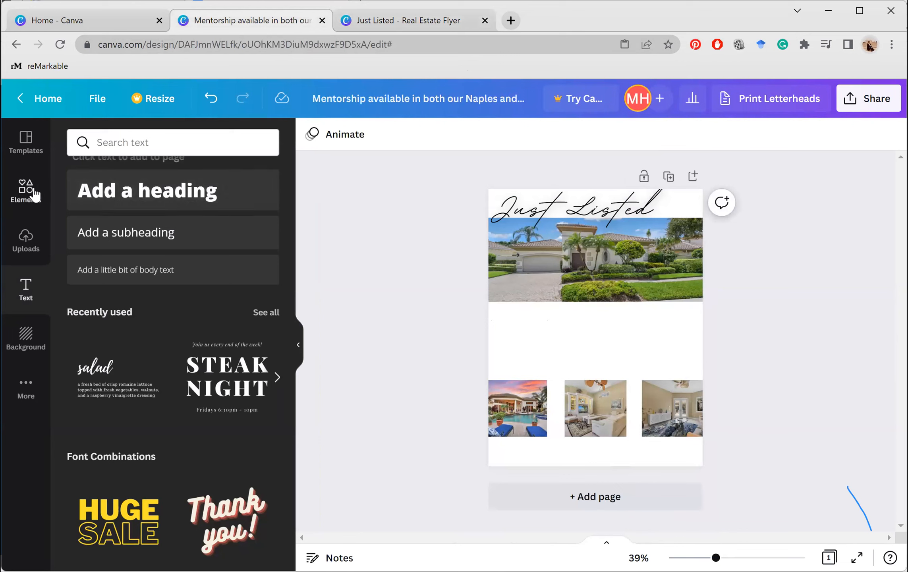
Search Elements for 'bedrooms' and insert the black bed outline graphic
click(35, 195)
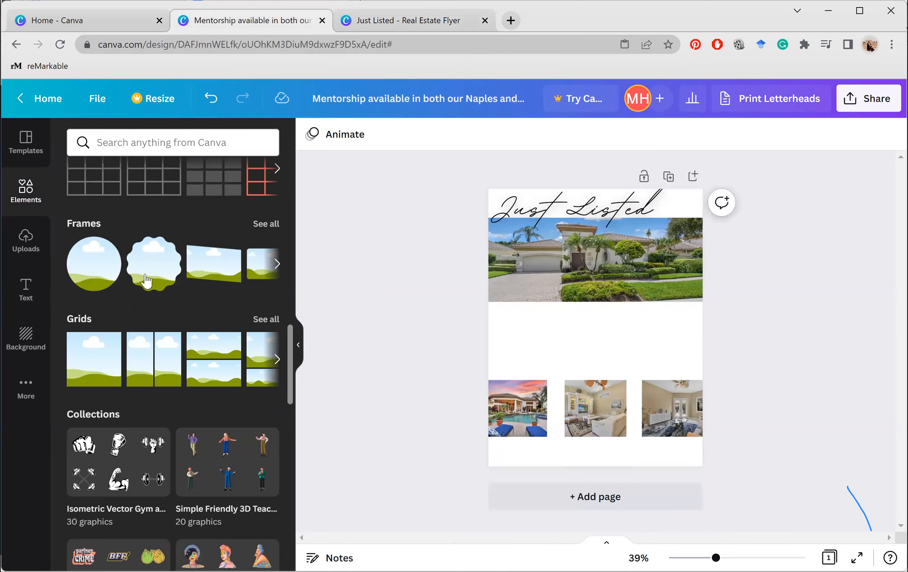
scroll(159, 151, up, 15)
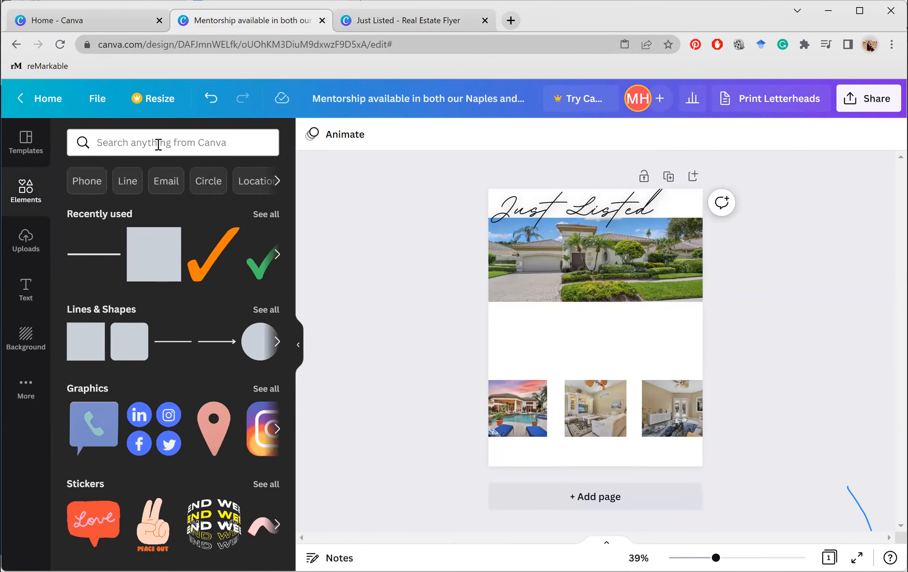
click(158, 145)
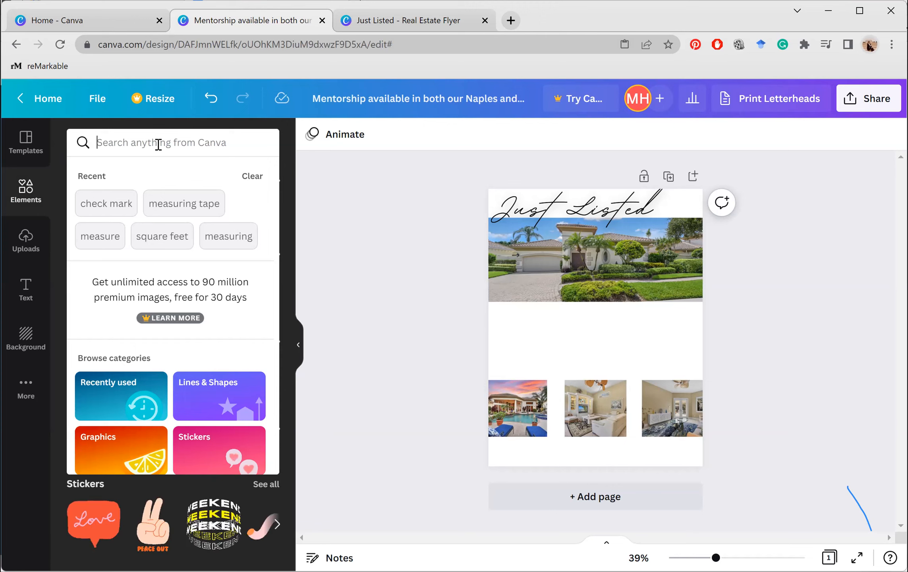
text(bedrooms)
key(Return)
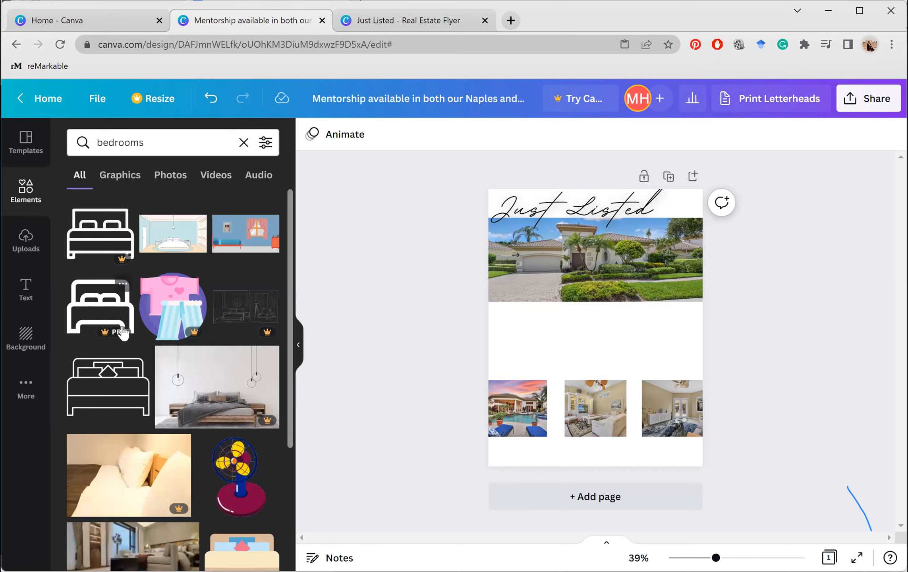
click(104, 392)
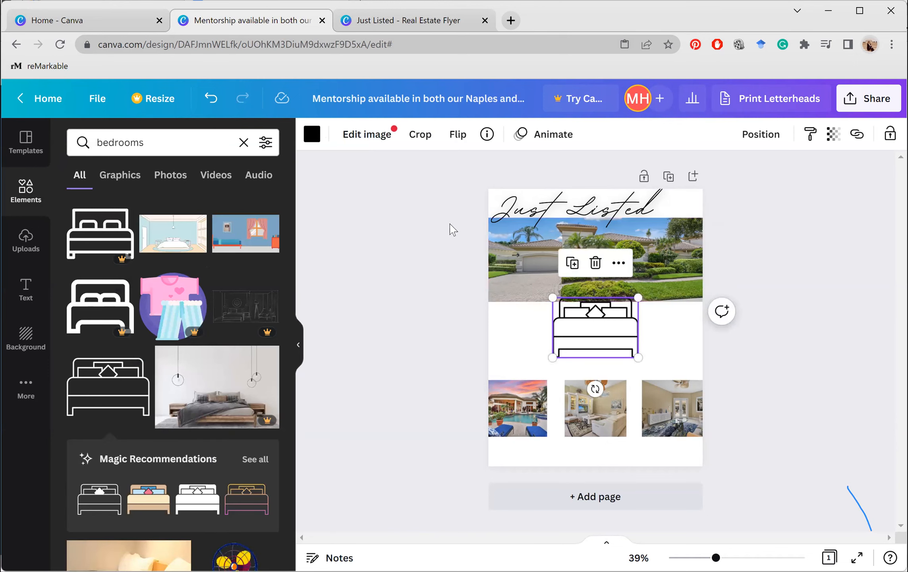
Try dark olive and dark red on the bed icon, then keep it black
click(312, 135)
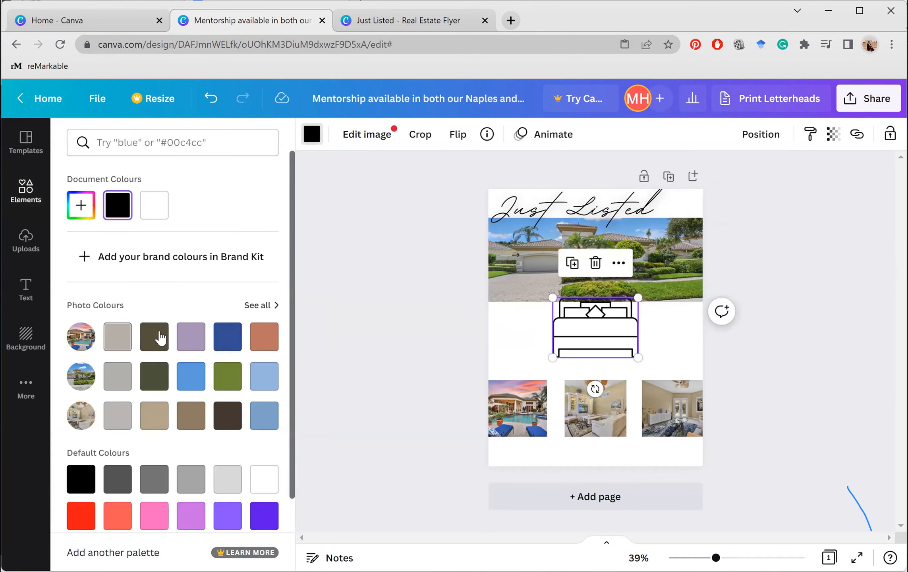
click(160, 338)
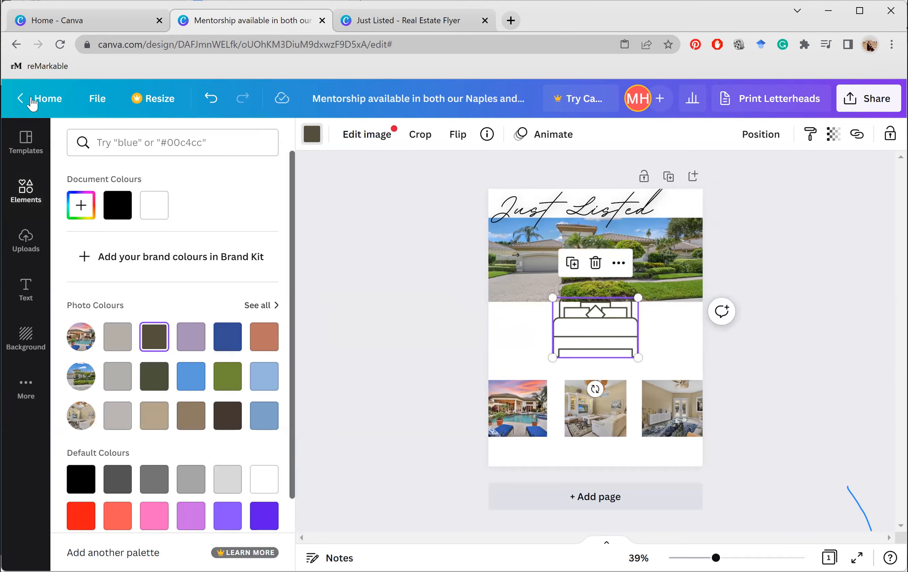
click(116, 216)
click(85, 210)
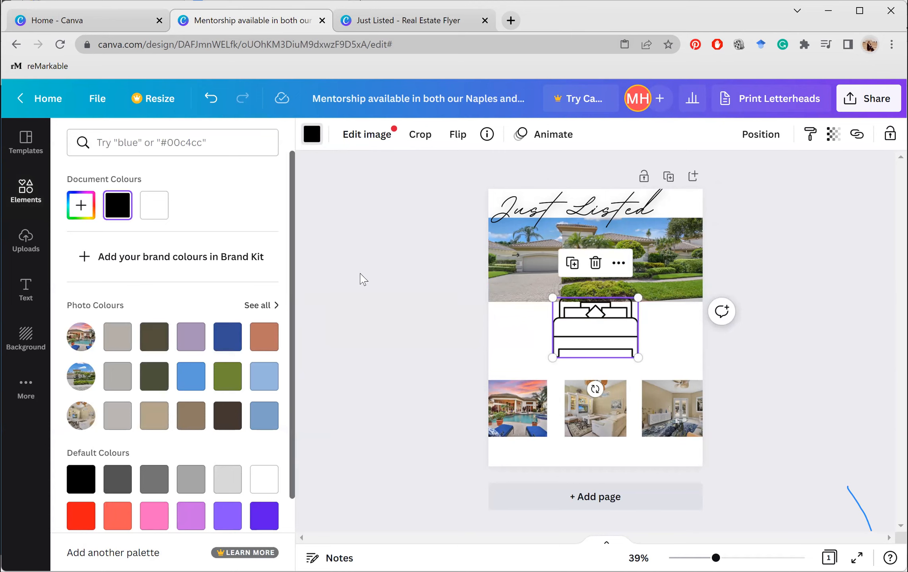
drag(171, 259, 191, 277)
drag(30, 313, 51, 348)
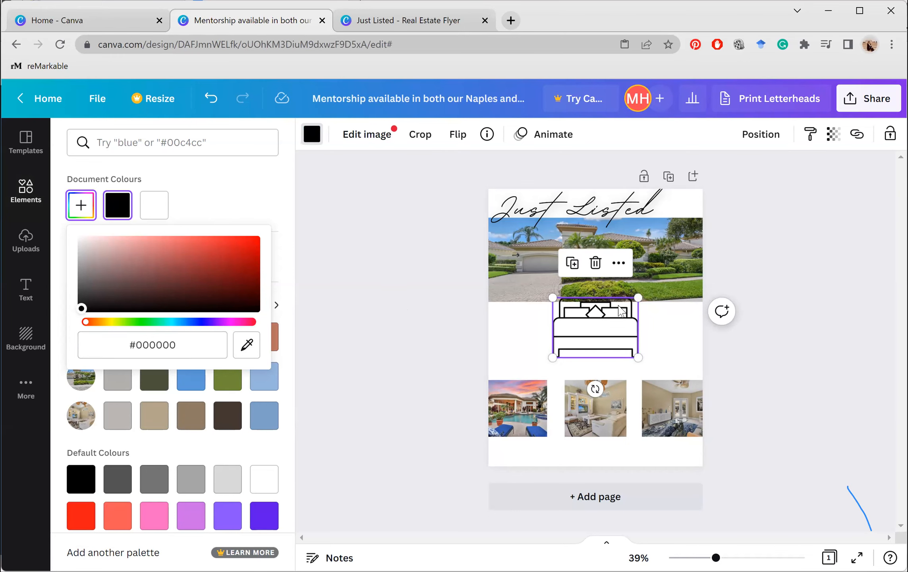
click(621, 311)
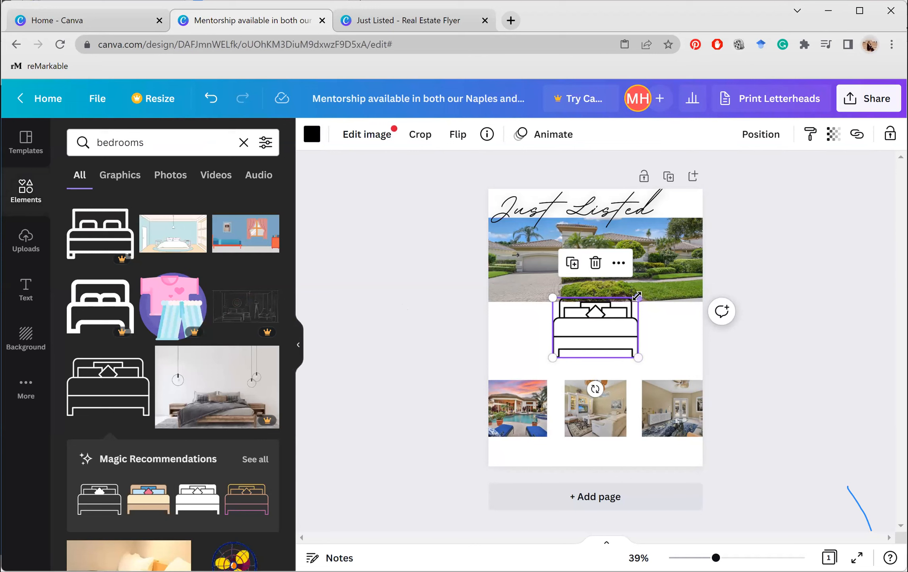
Shrink the bed icon to about 0.8 by 0.5 and shift it slightly left
mouse_move(637, 296)
mouse_down()
mouse_move(566, 343)
mouse_move(660, 274)
mouse_move(641, 295)
mouse_up()
drag(574, 339, 569, 342)
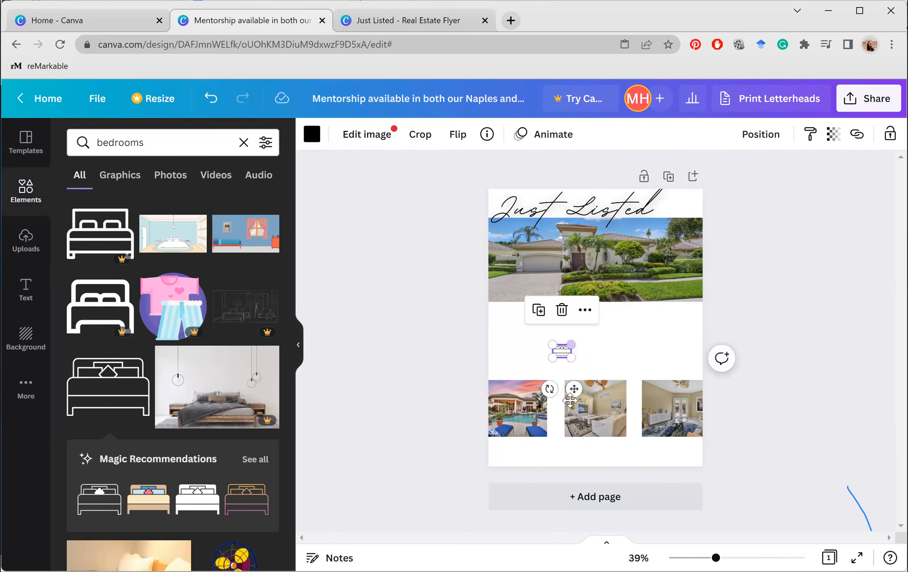
mouse_move(540, 376)
mouse_down()
mouse_move(516, 364)
mouse_move(527, 366)
mouse_up()
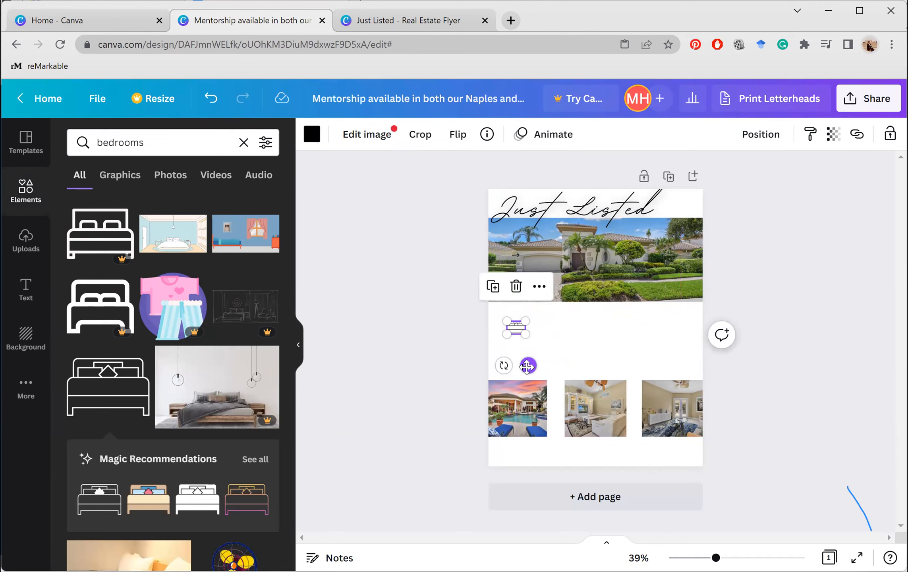
click(166, 138)
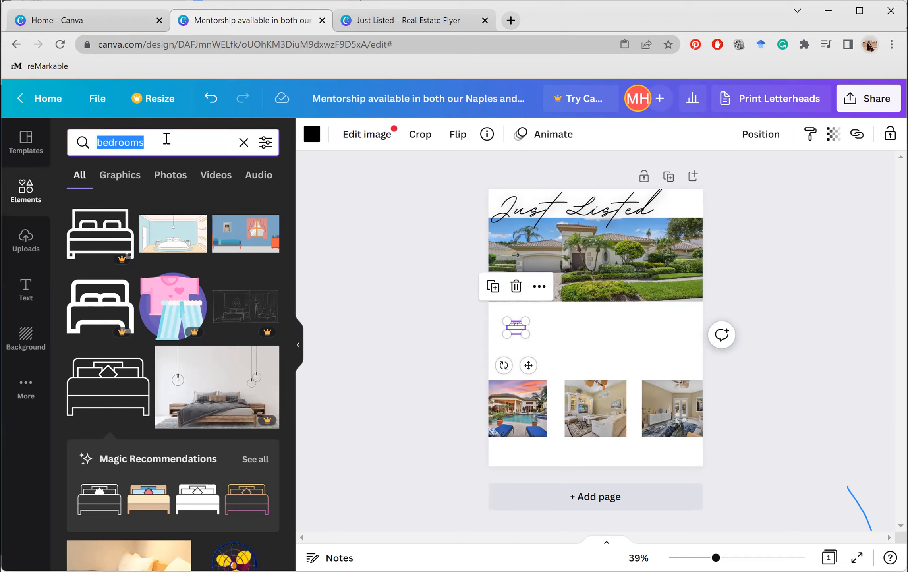
Search Elements for 'bathtub' after trying 'bathrooms', and pick the shower-bathtub line icon
text(bathrooms)
key(Return)
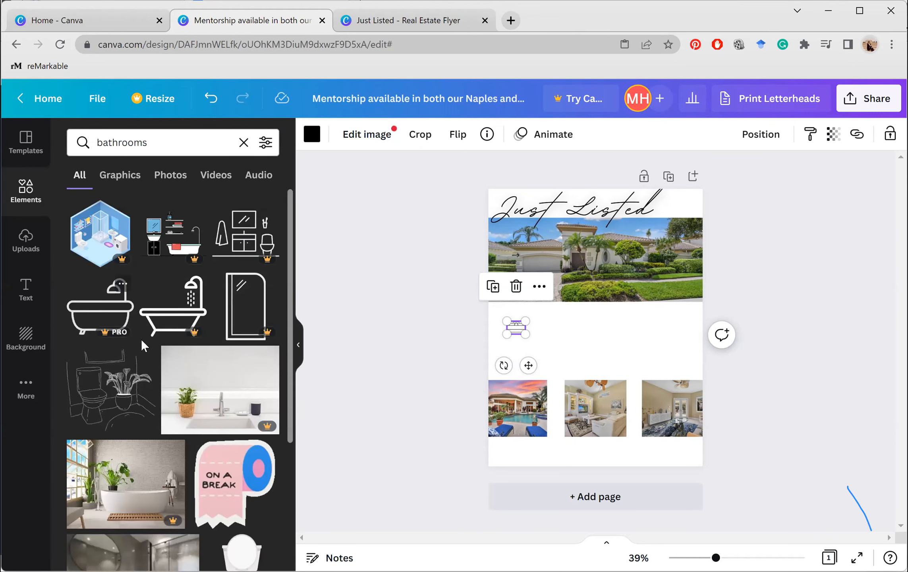
scroll(141, 339, down, 1)
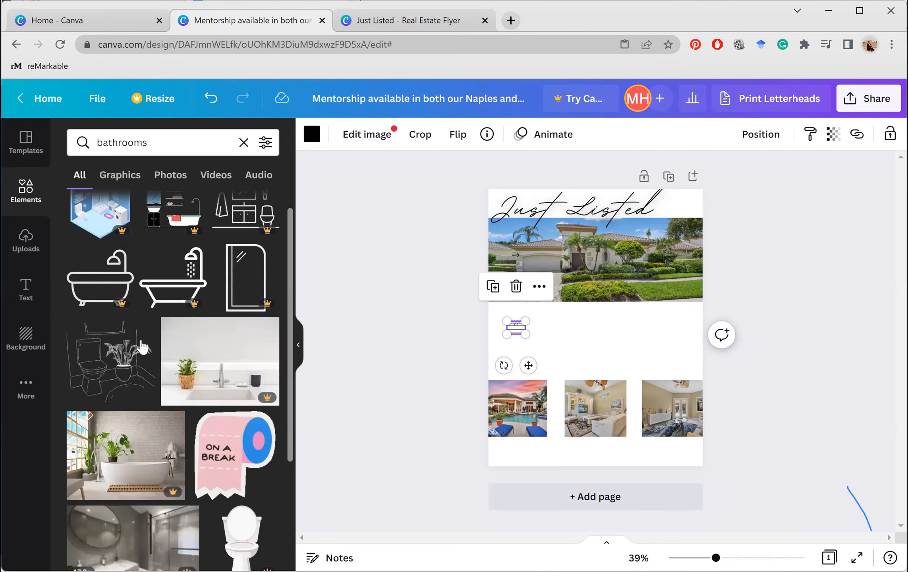
scroll(141, 343, down, 5)
click(183, 146)
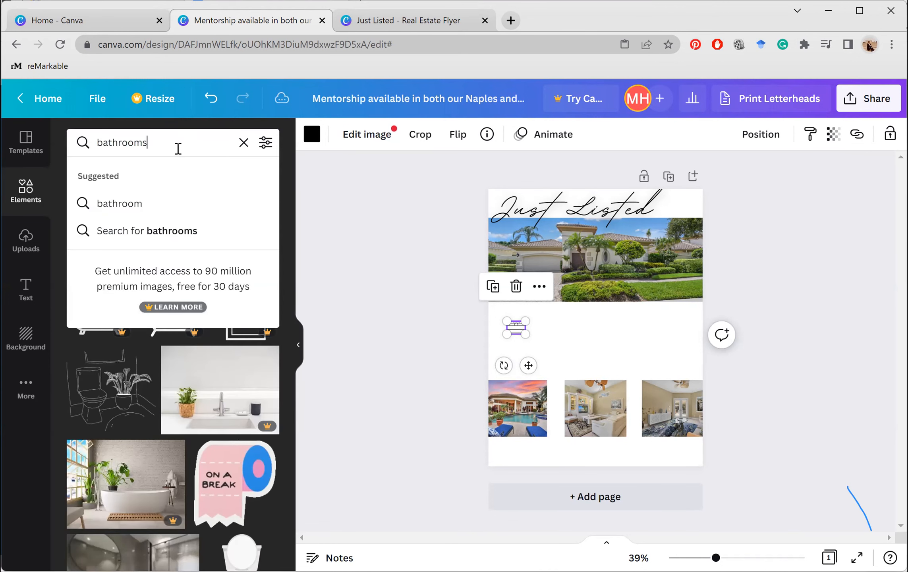
key(BackSpace)
key(BackSpace)
key(BackSpace)
key(BackSpace)
key(BackSpace)
text(tub)
key(Return)
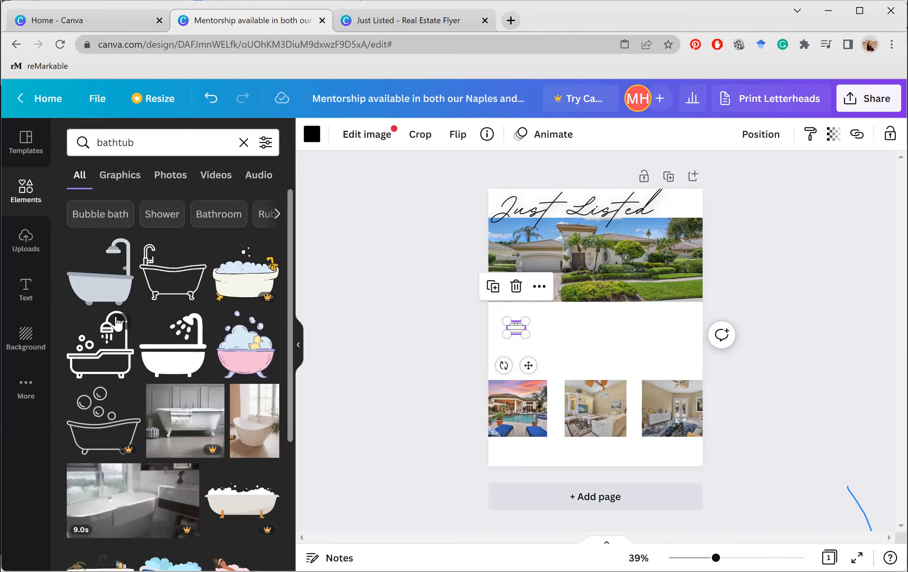
click(118, 319)
Insert the shower-bathtub icon, shrink it to 0.7 by 0.7, and place it below the bed icon
click(92, 371)
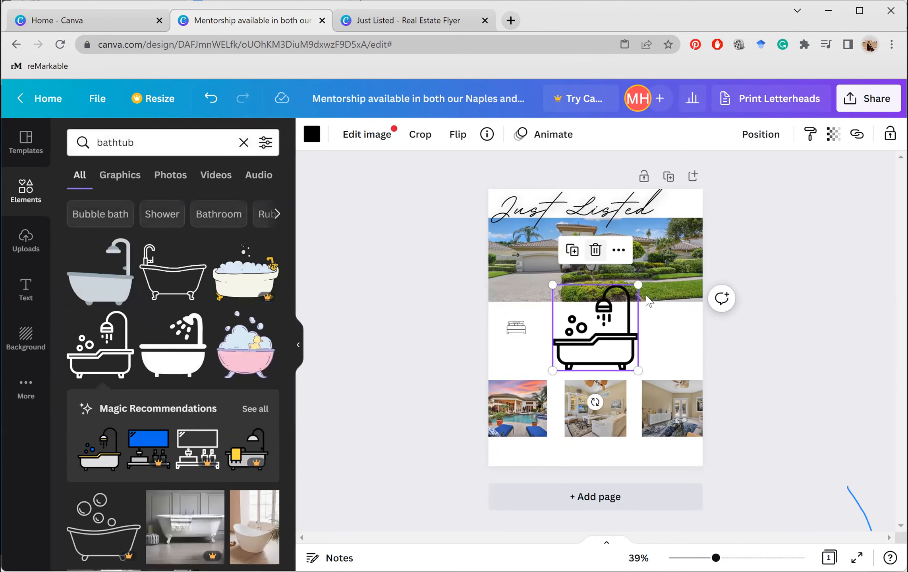
drag(635, 299, 578, 345)
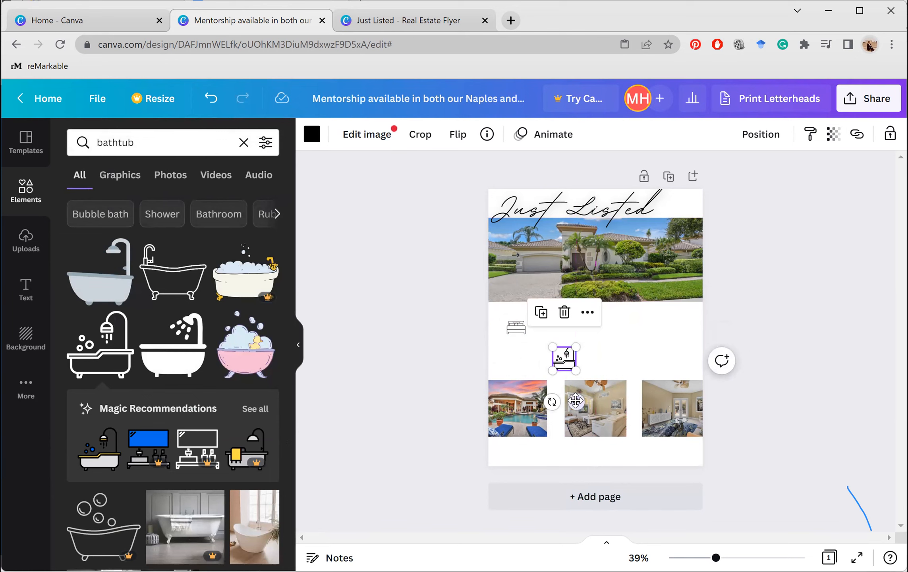
drag(576, 401, 531, 394)
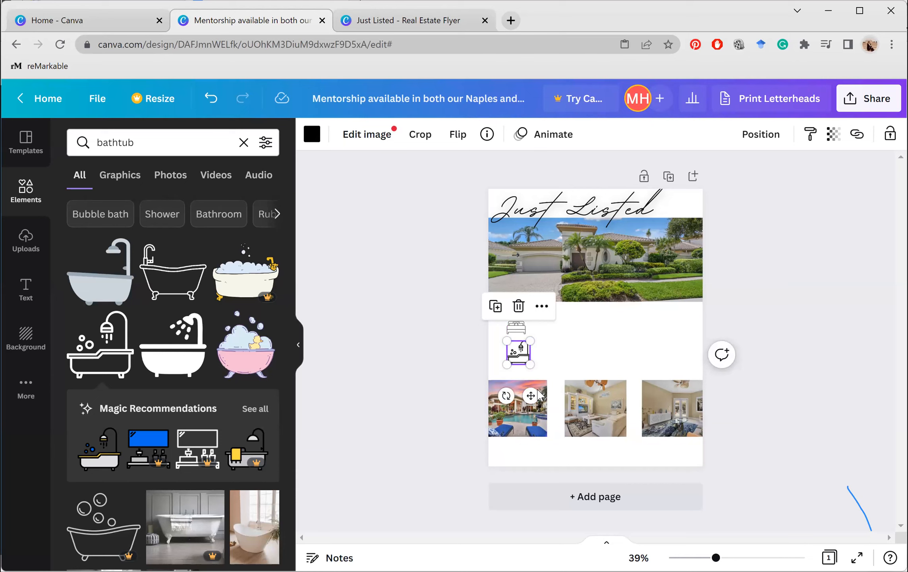
mouse_move(533, 392)
mouse_down()
mouse_move(522, 391)
mouse_move(533, 389)
mouse_up()
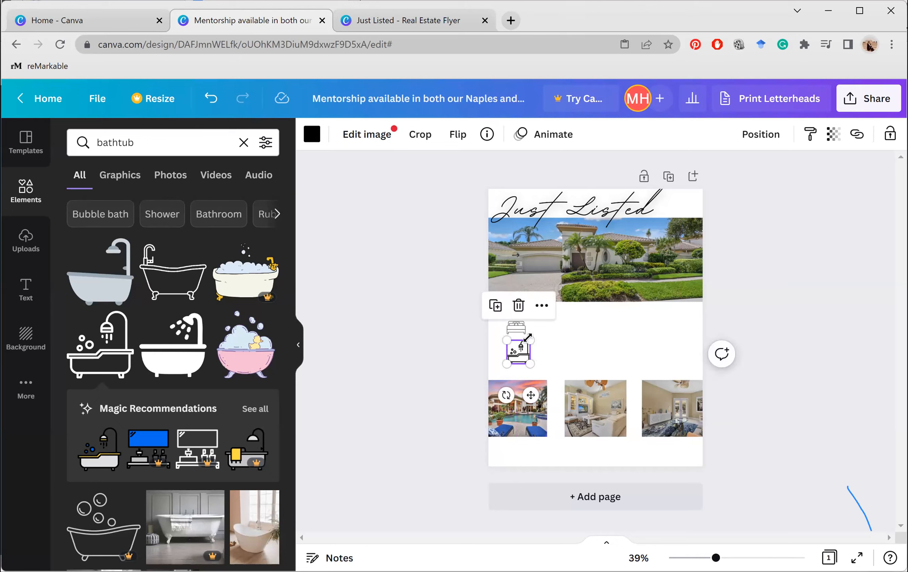
drag(526, 394, 527, 394)
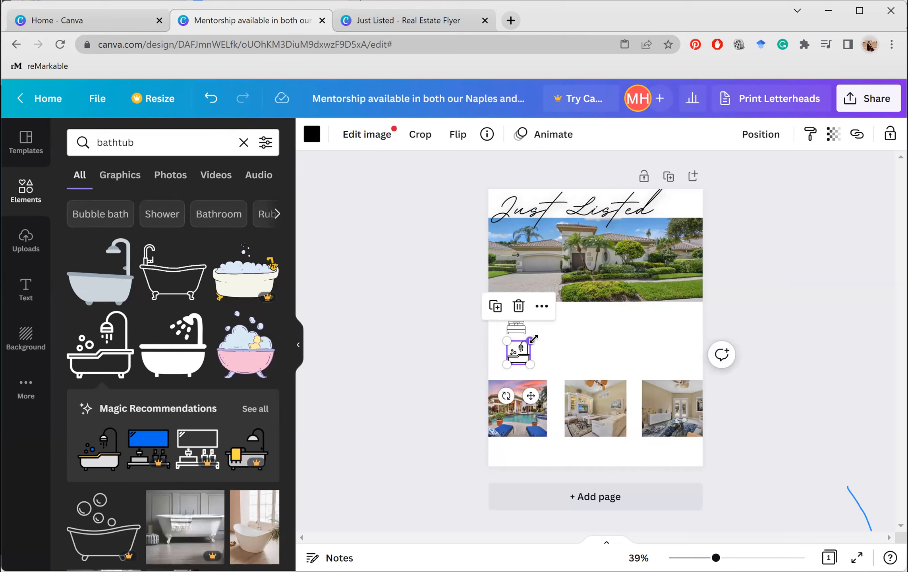
drag(530, 340, 527, 342)
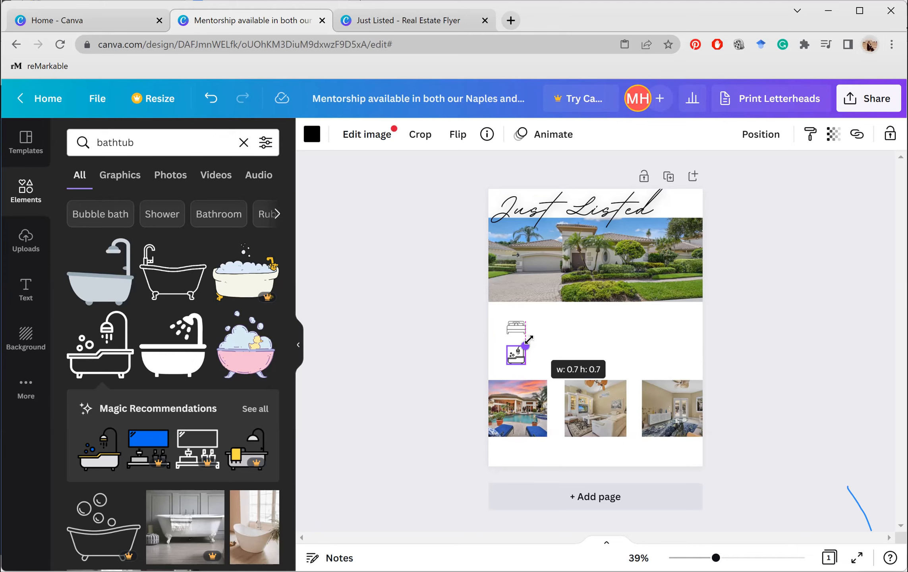
drag(533, 346, 532, 346)
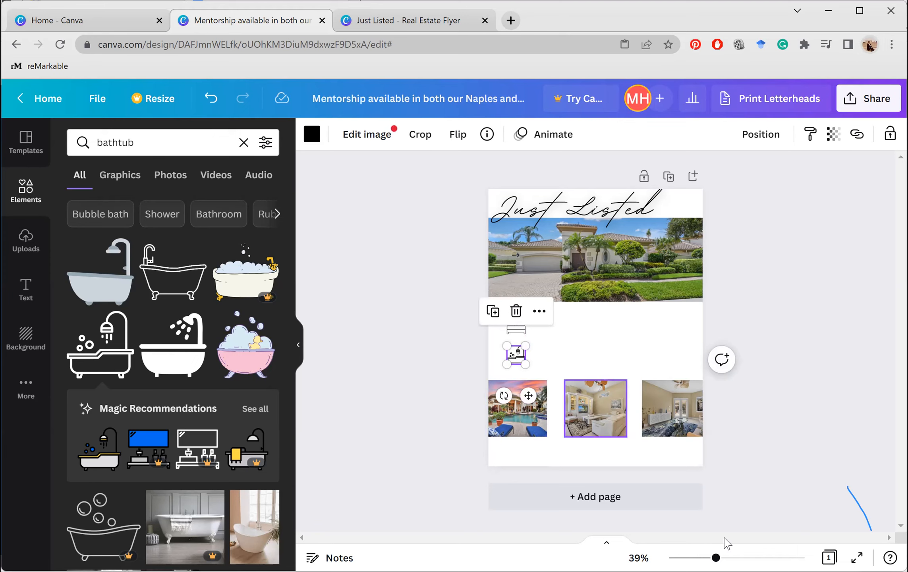
drag(716, 557, 742, 558)
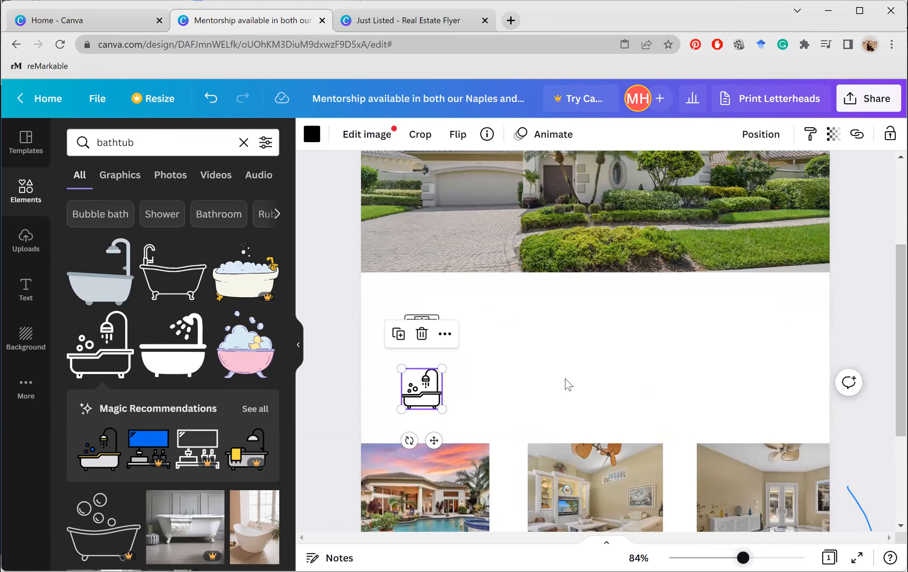
Zoom in and align the bed icon directly above the bathtub icon
click(566, 383)
click(429, 313)
drag(429, 313, 430, 334)
drag(431, 378, 431, 367)
key(Escape)
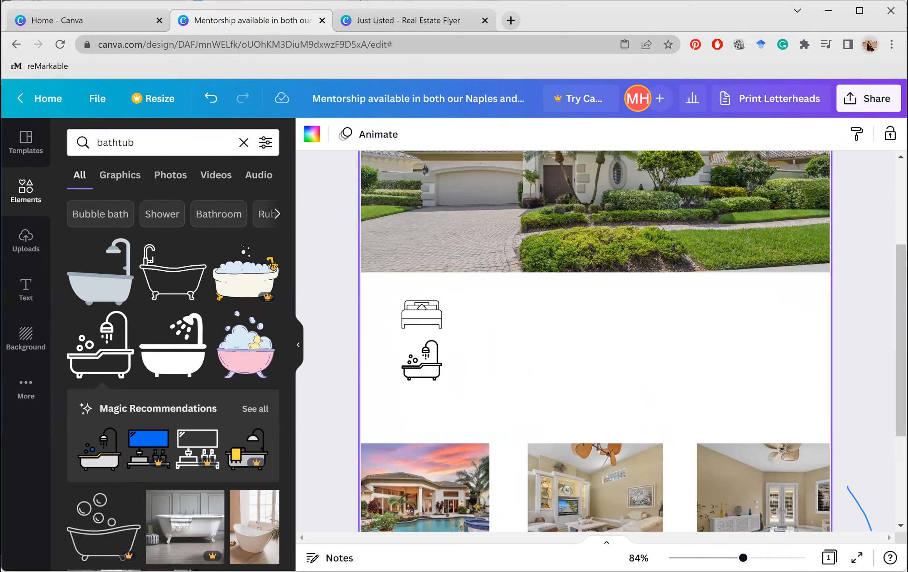
Replace the Elements search text with 'tape measure'
click(204, 143)
key(ctrl+a)
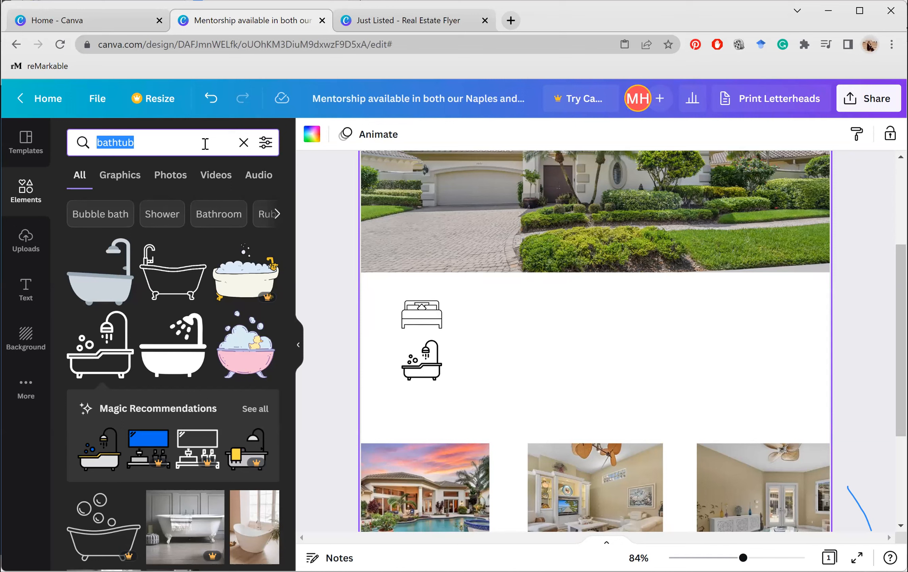
text(ts)
key(BackSpace)
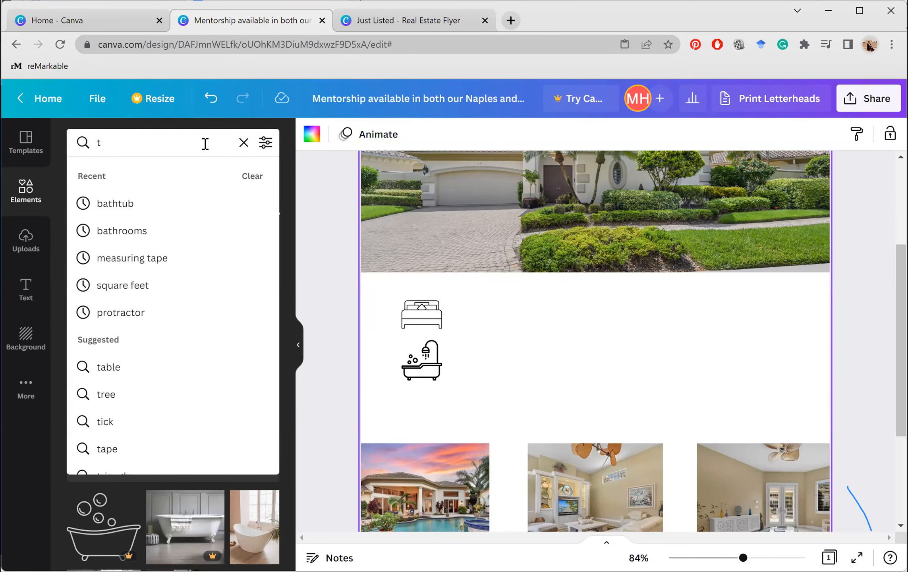
text(ape m)
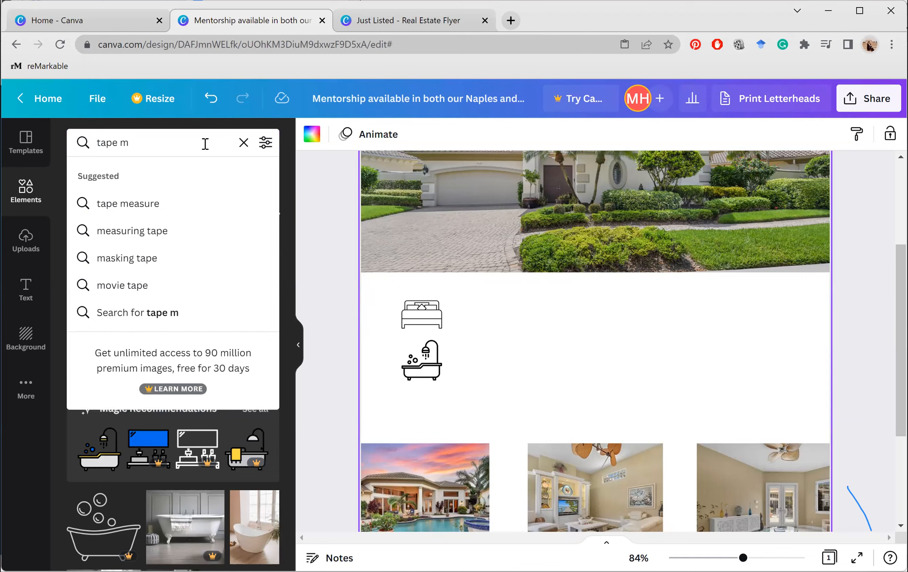
text(easure)
key(Return)
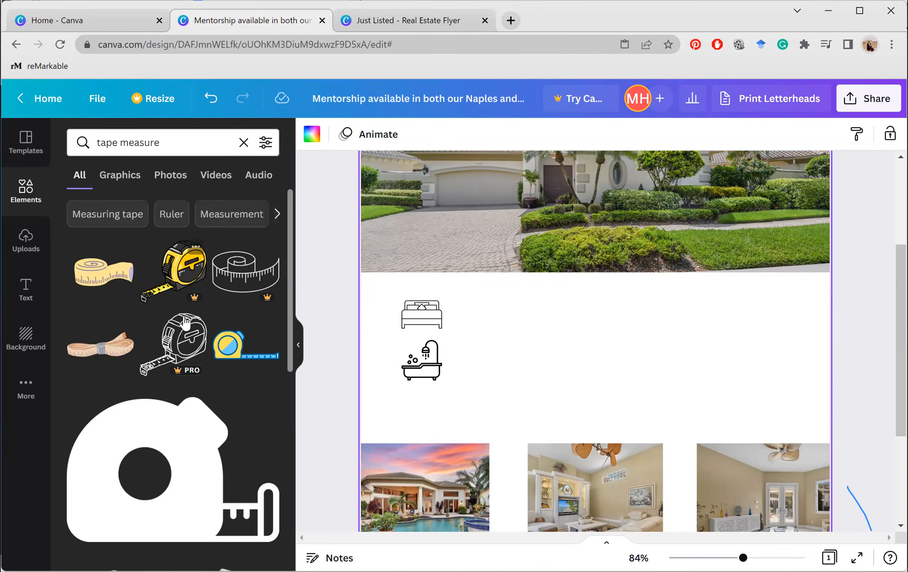
scroll(213, 335, down, 3)
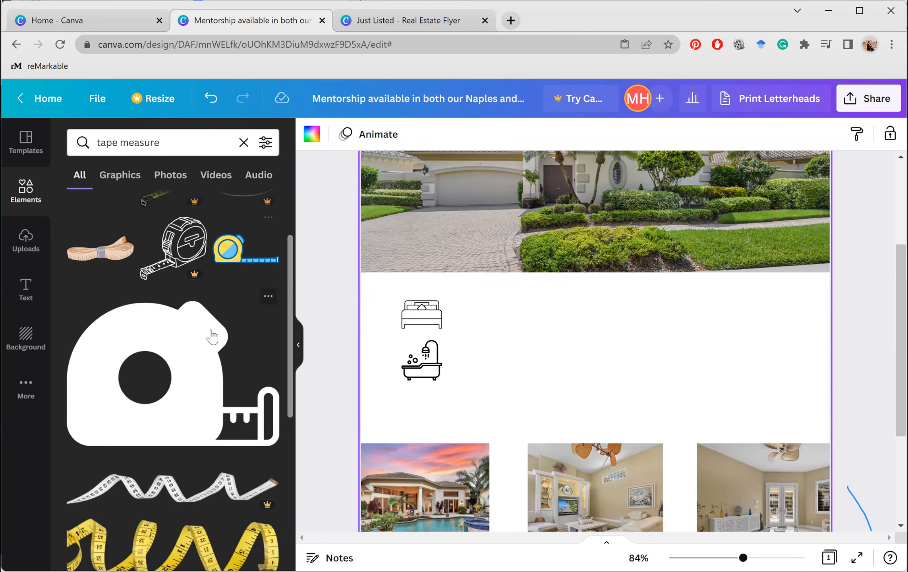
scroll(169, 385, down, 10)
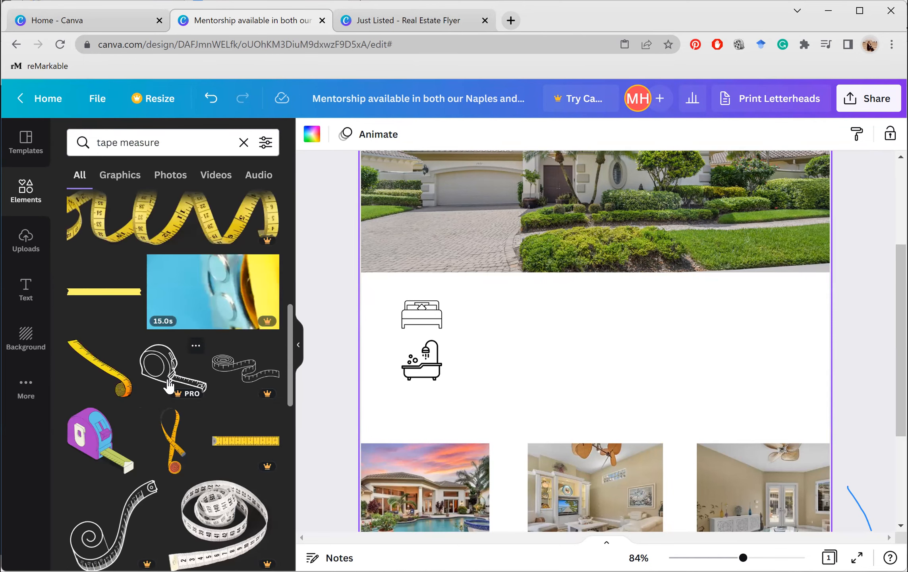
scroll(169, 385, down, 5)
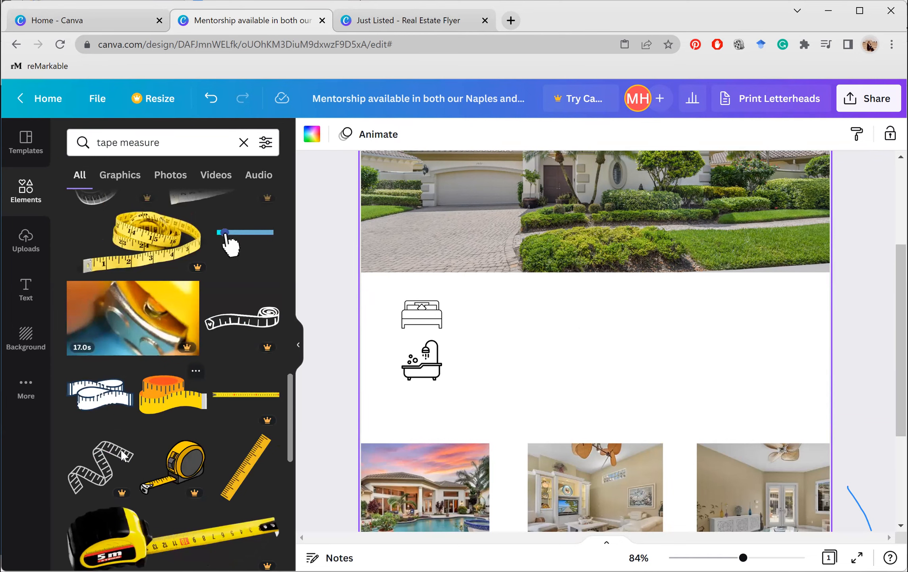
scroll(121, 449, down, 12)
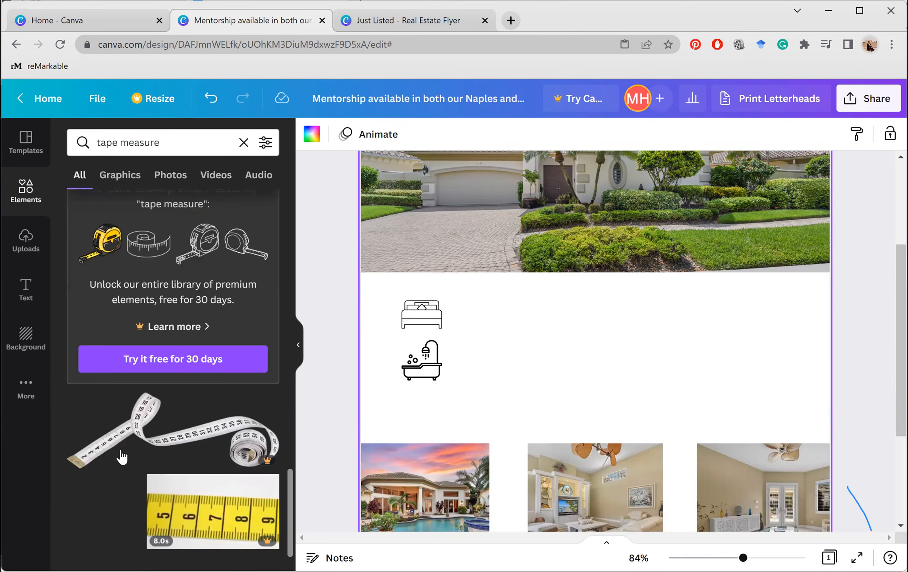
scroll(122, 457, down, 8)
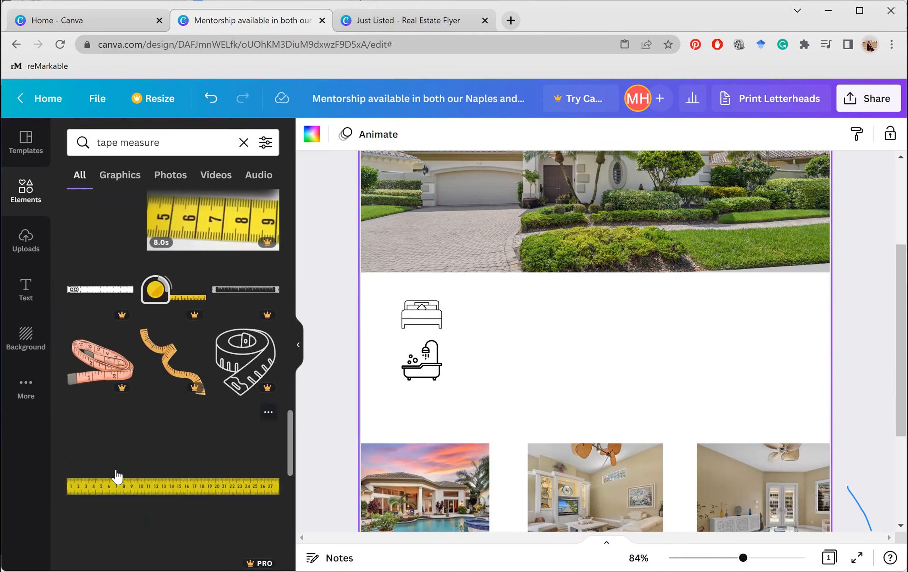
scroll(158, 445, down, 6)
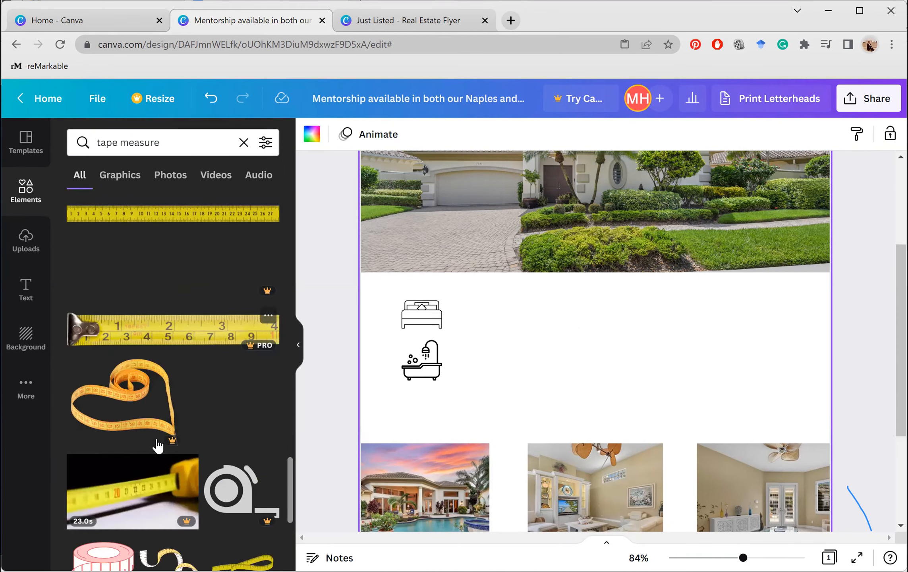
scroll(158, 446, down, 5)
scroll(158, 446, down, 3)
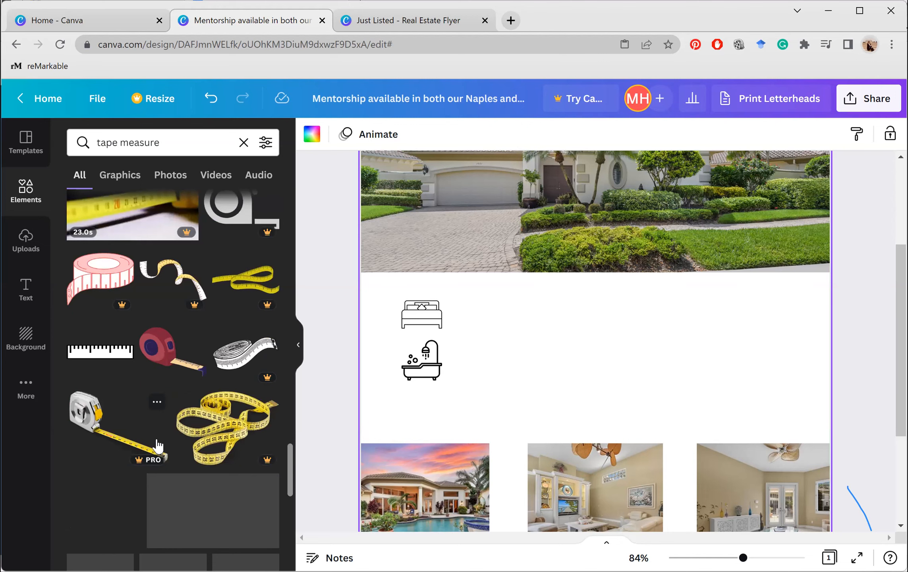
scroll(158, 445, down, 5)
scroll(158, 446, down, 5)
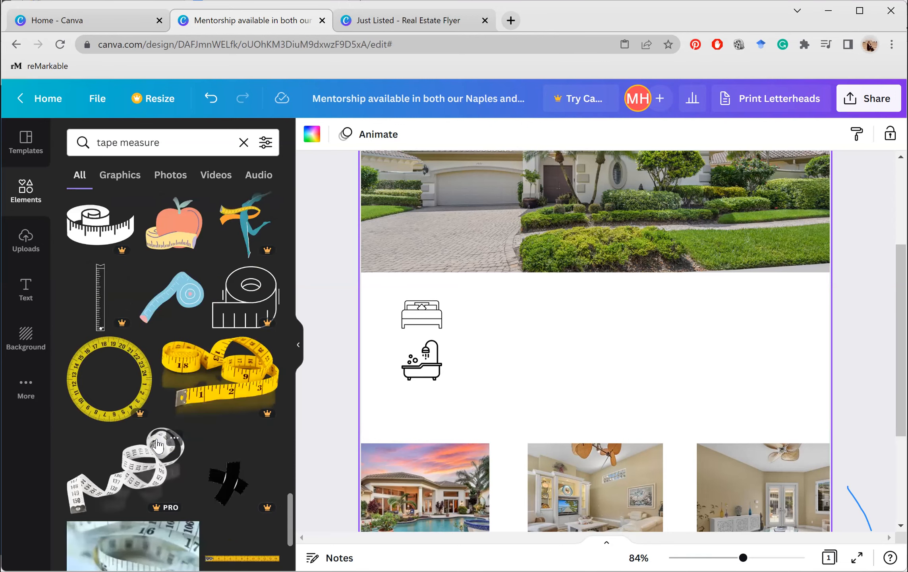
scroll(158, 445, down, 4)
scroll(88, 431, down, 1)
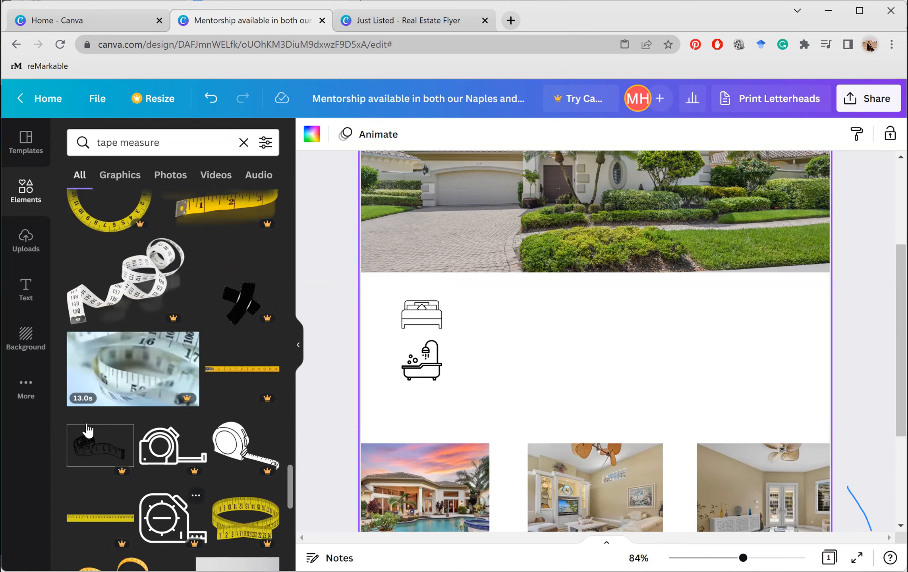
scroll(88, 430, down, 10)
scroll(87, 430, down, 7)
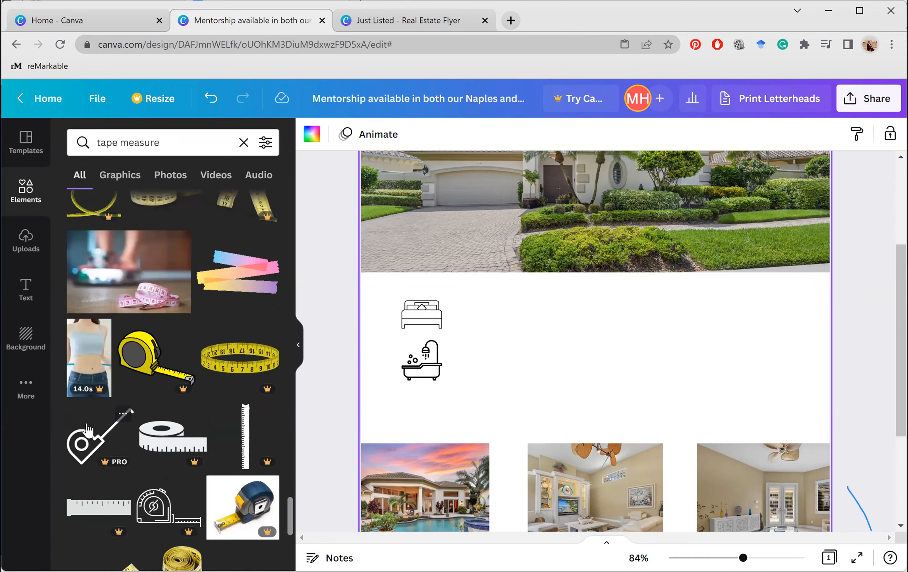
scroll(87, 430, down, 5)
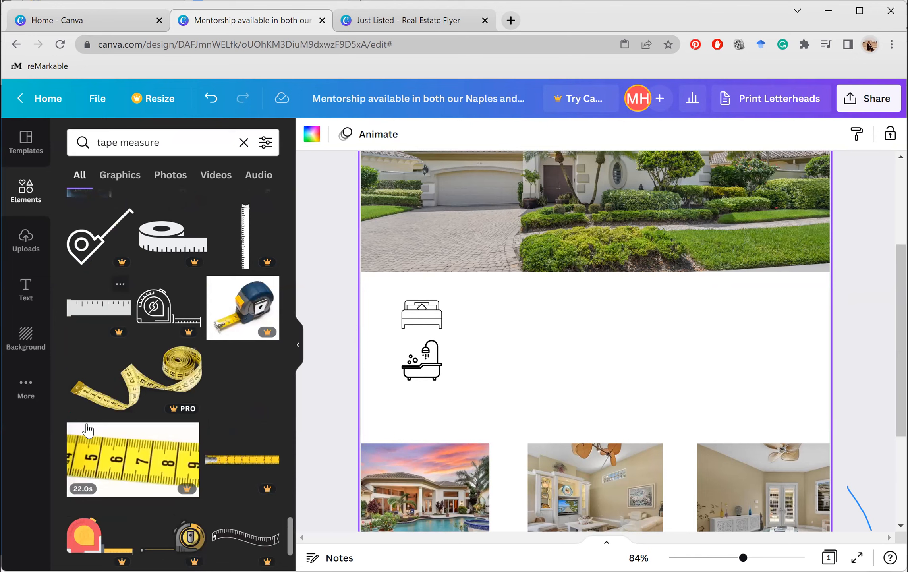
scroll(87, 430, down, 3)
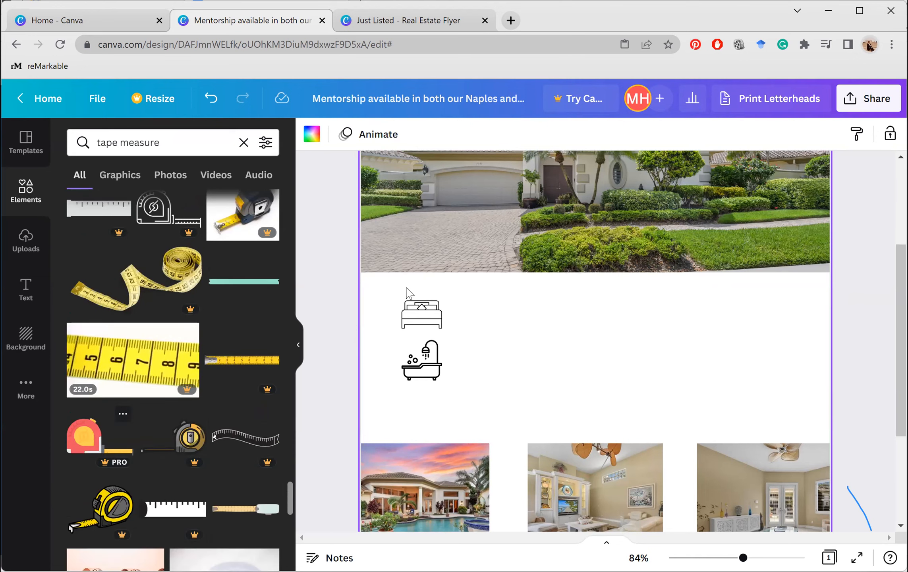
scroll(264, 328, up, 8)
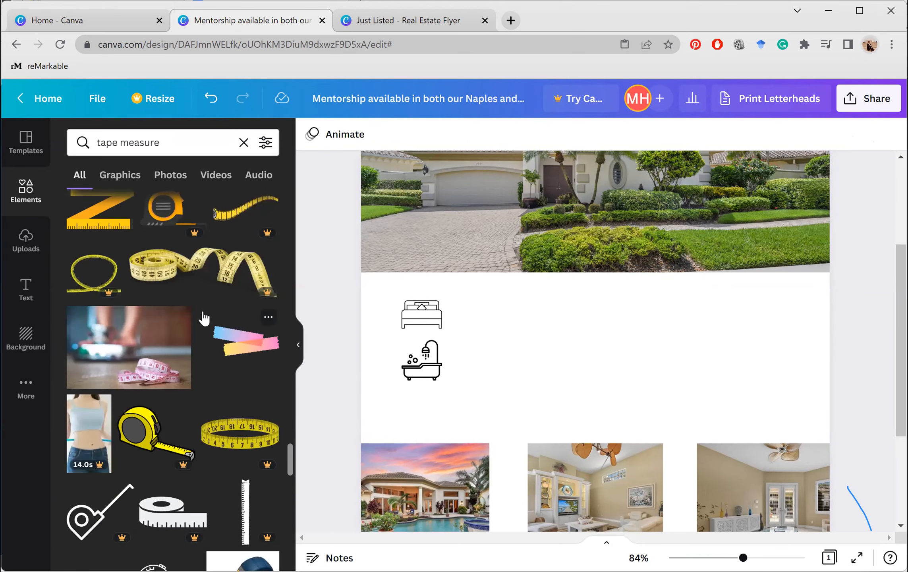
scroll(204, 318, up, 5)
scroll(203, 310, up, 3)
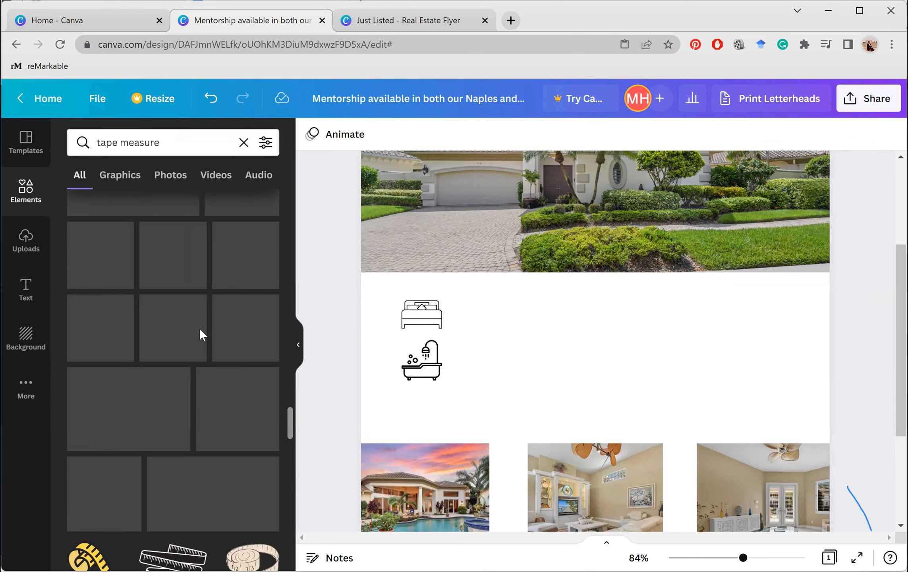
right_click(199, 328)
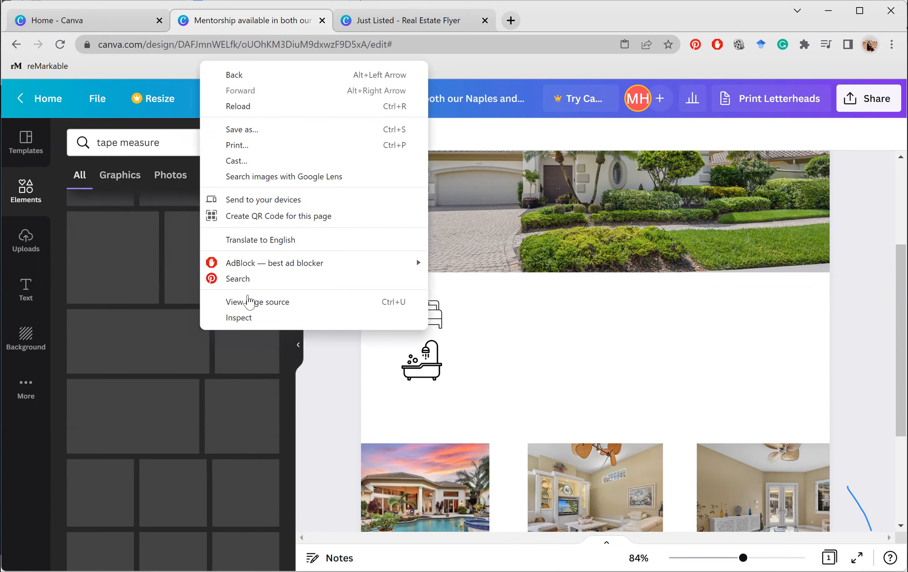
click(153, 330)
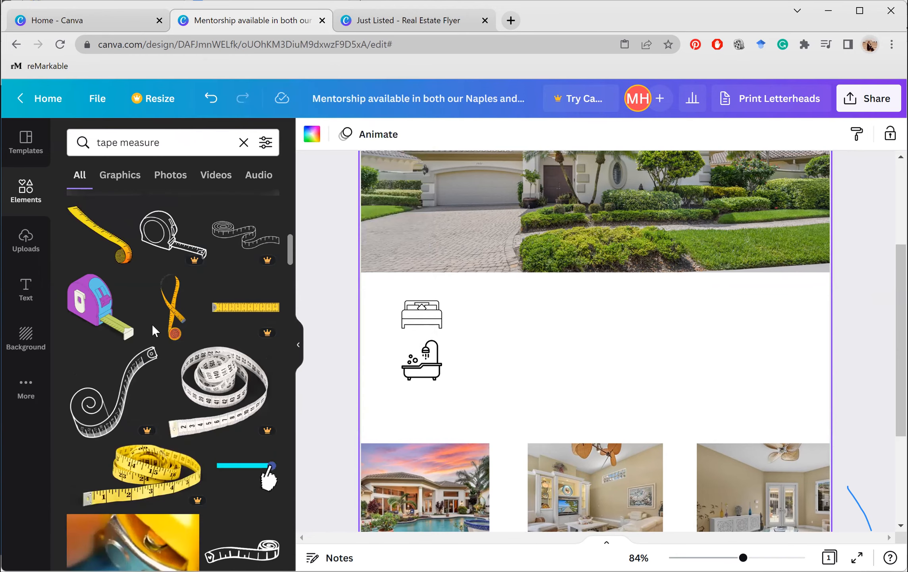
Insert the black tape-measure graphic and shrink it to match the other icons
click(153, 332)
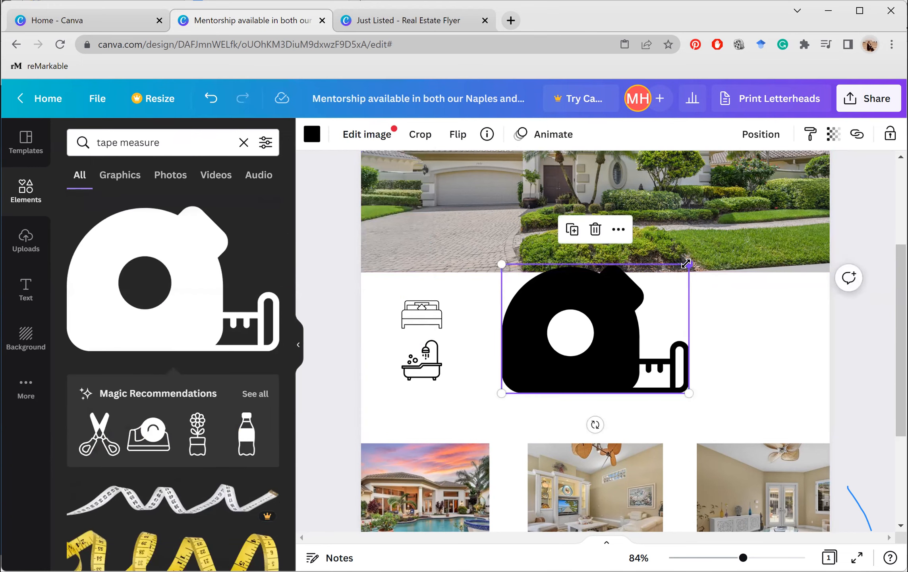
drag(686, 263, 403, 415)
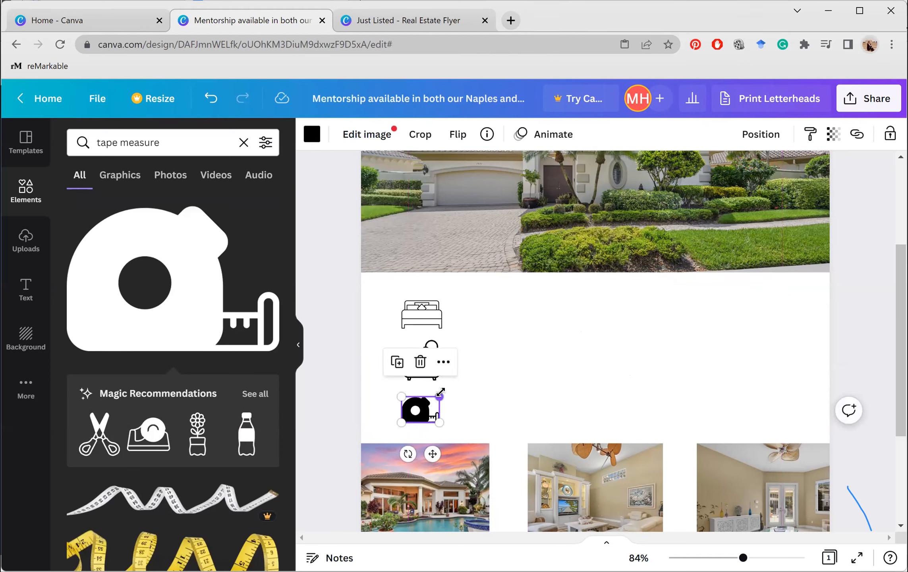
drag(440, 393, 445, 390)
click(483, 407)
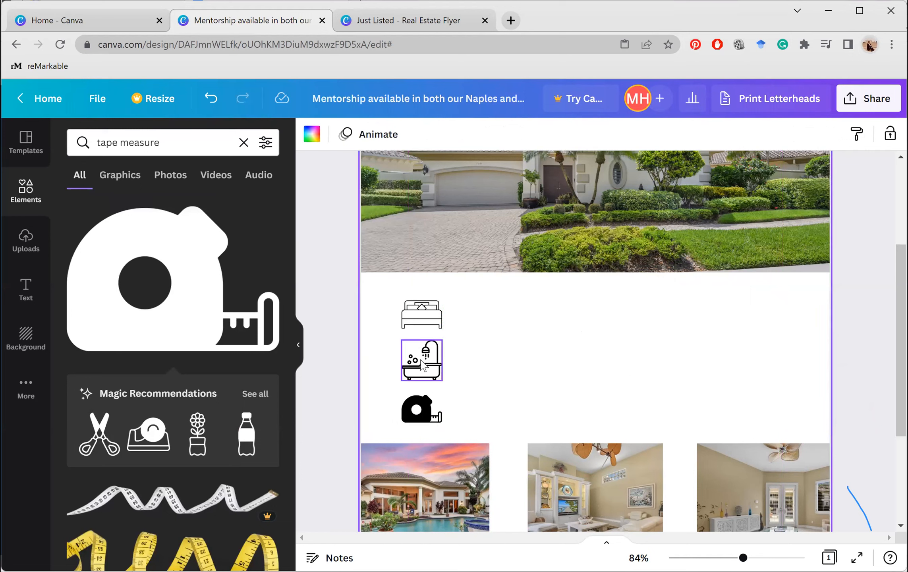
Fine-tune the bathtub icon's position within the icon column
mouse_move(425, 362)
mouse_down()
mouse_move(423, 335)
mouse_move(425, 354)
mouse_up()
key(ctrl+z)
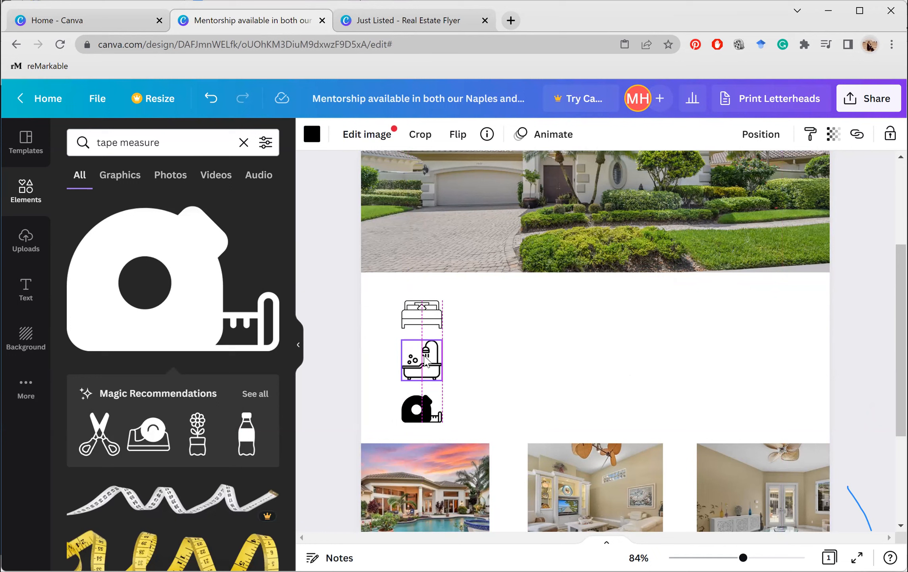
drag(425, 359, 426, 360)
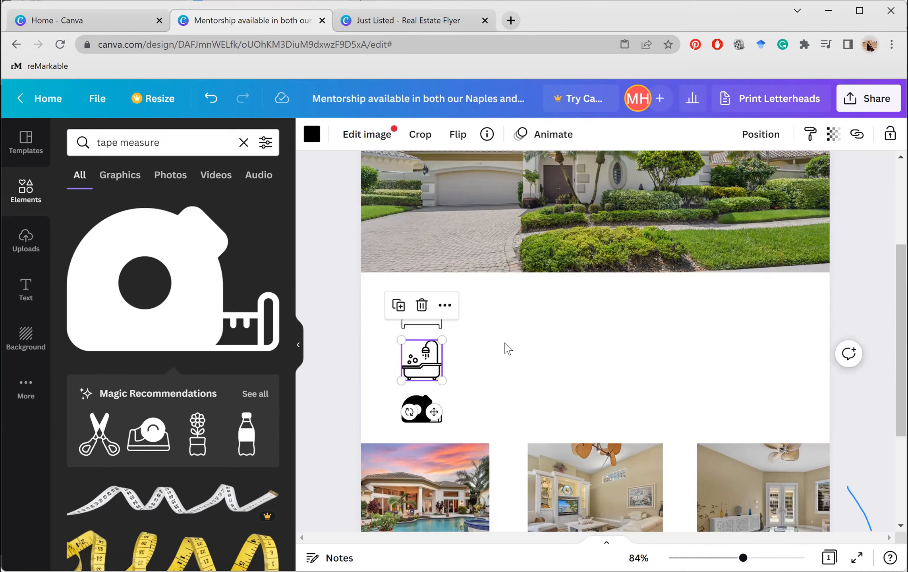
right_click(505, 343)
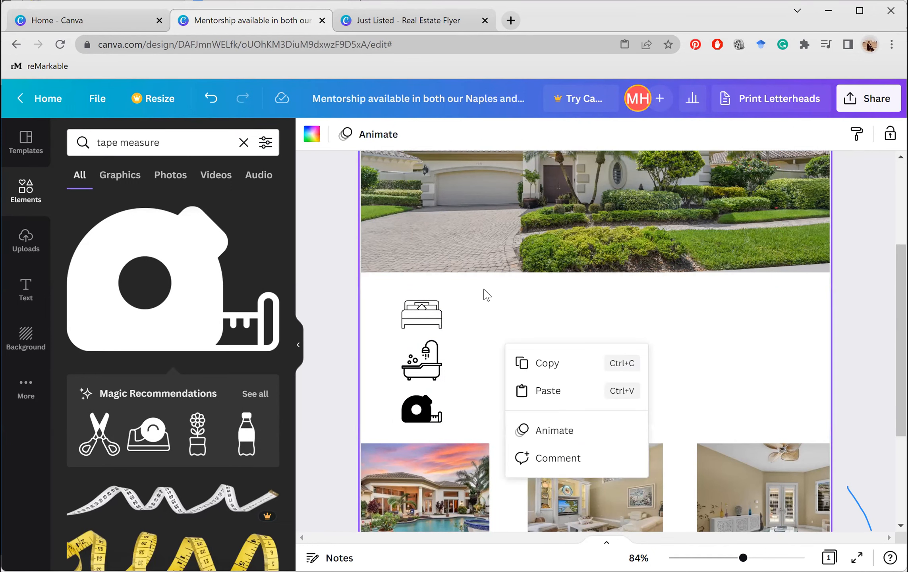
click(487, 295)
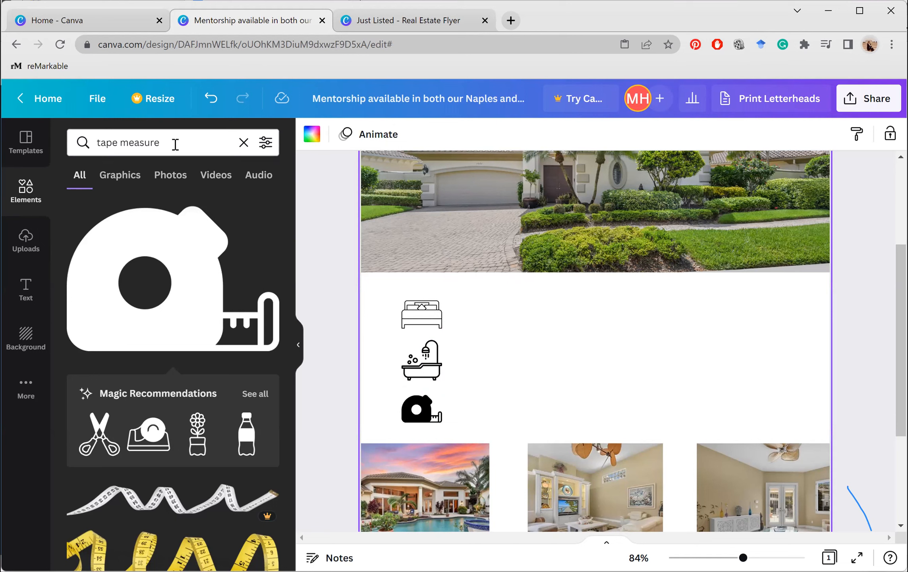
Replace the 'tape measure' search with 'restaurant' and insert the dining-room interior photo
right_click(176, 144)
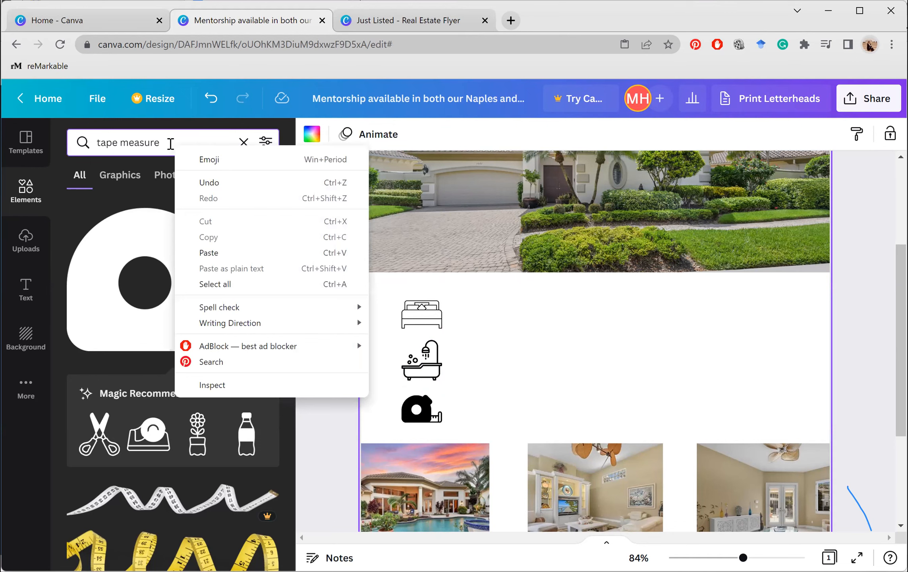
click(170, 144)
key(ctrl+a)
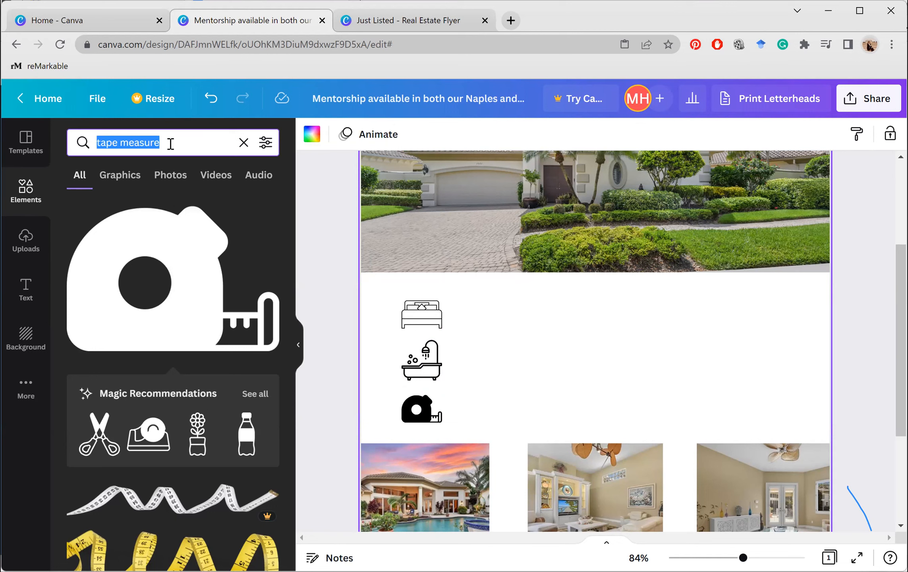
text(res)
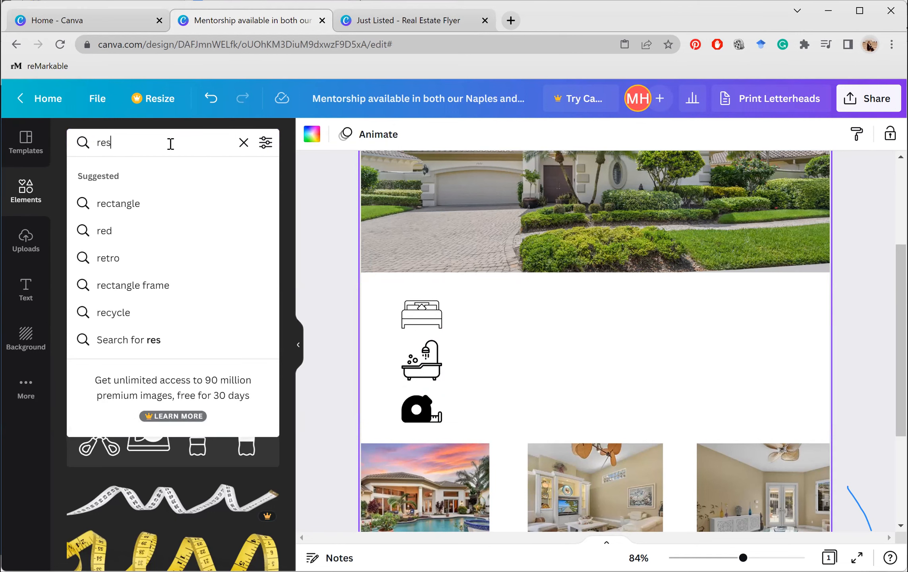
text(taurant)
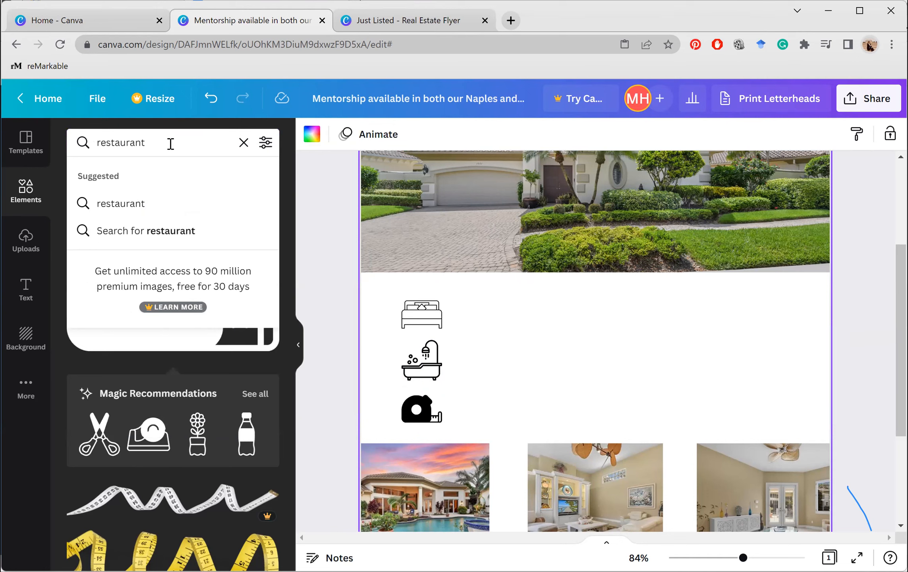
key(Return)
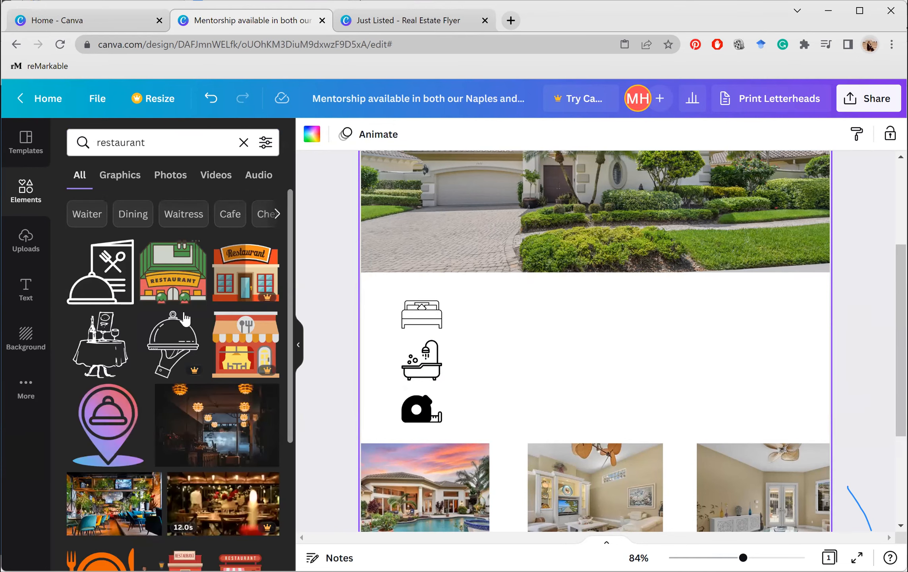
scroll(158, 397, down, 5)
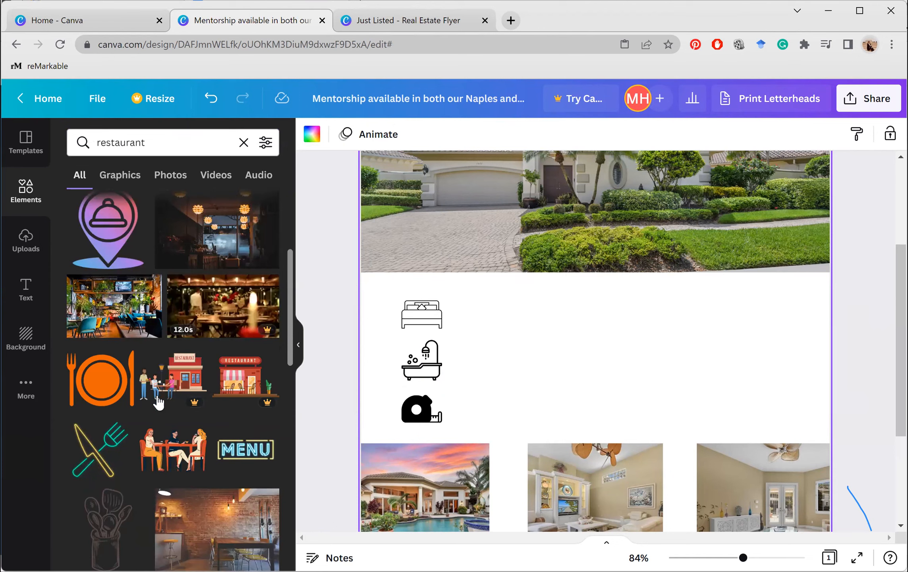
scroll(158, 402, down, 3)
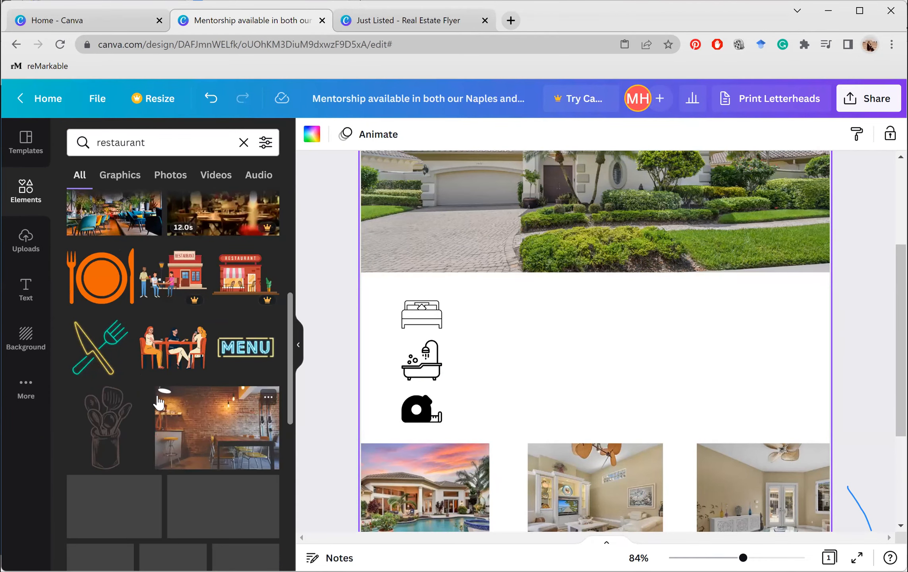
scroll(159, 402, down, 6)
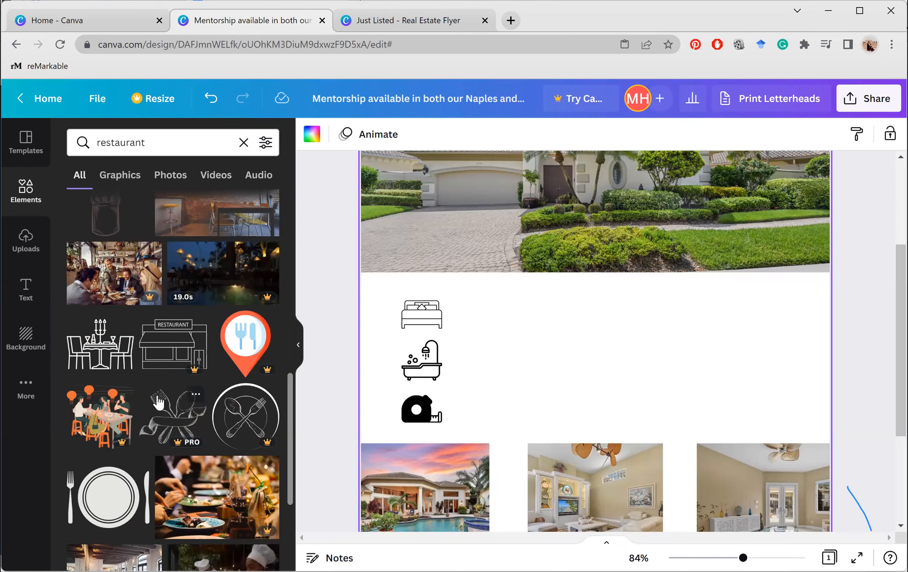
scroll(158, 402, down, 3)
scroll(212, 328, down, 2)
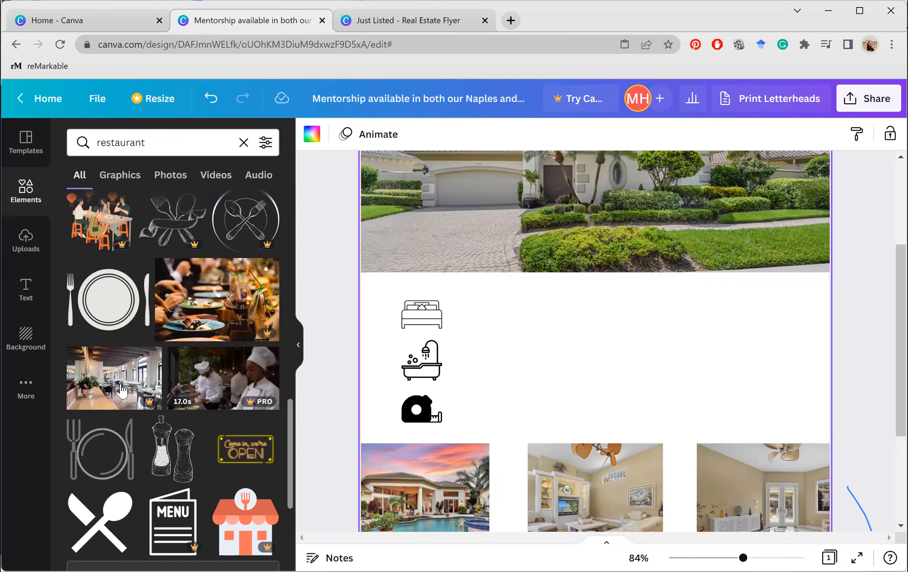
click(104, 396)
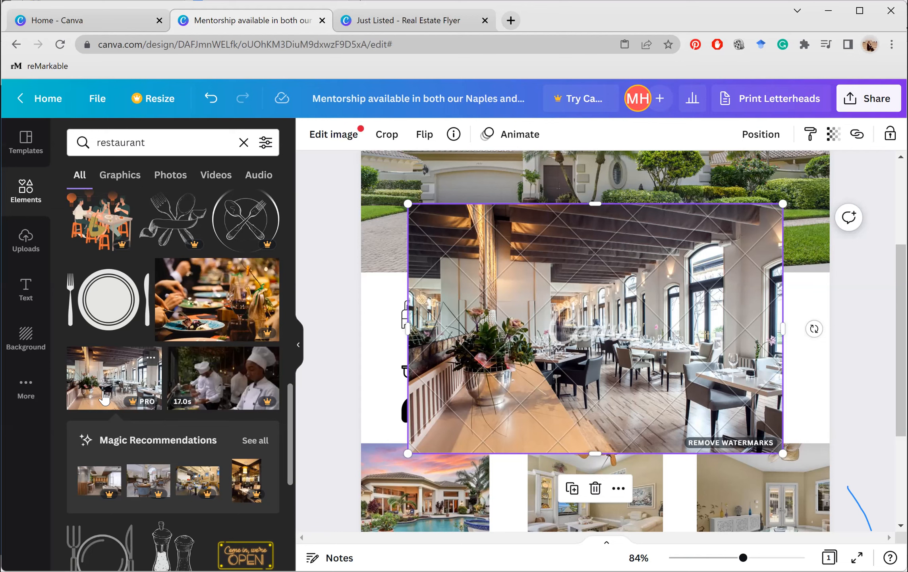
Delete the watermarked restaurant photo and filter the restaurant search to Graphics, then Photos
key(Delete)
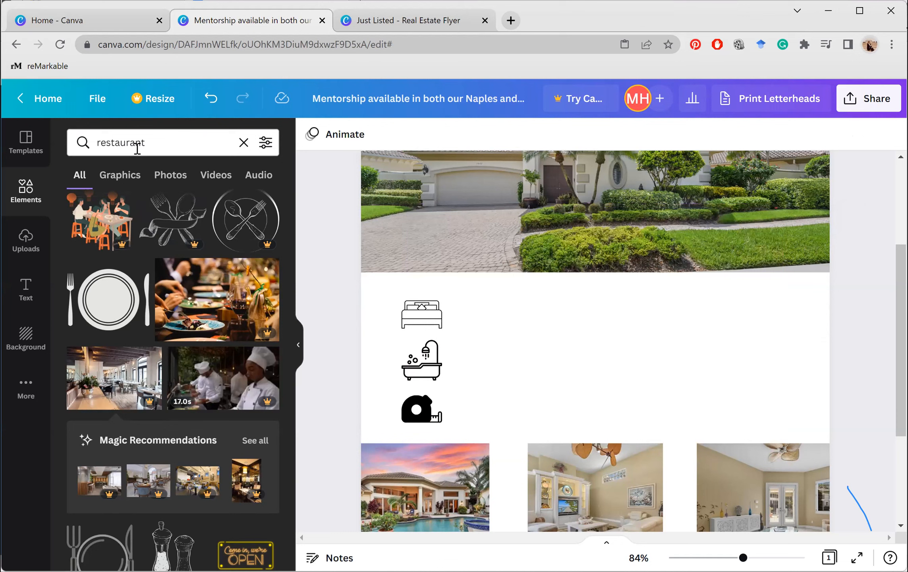
right_click(122, 181)
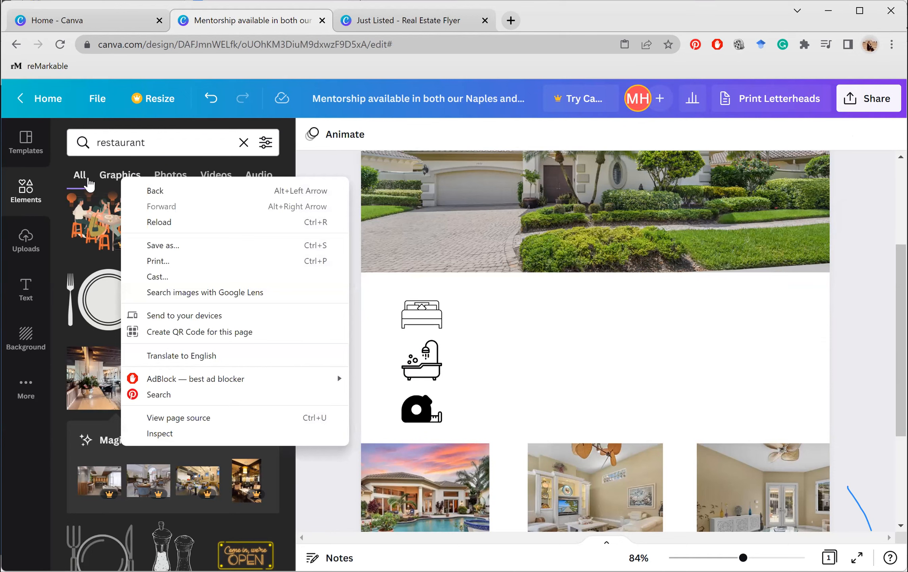
click(107, 186)
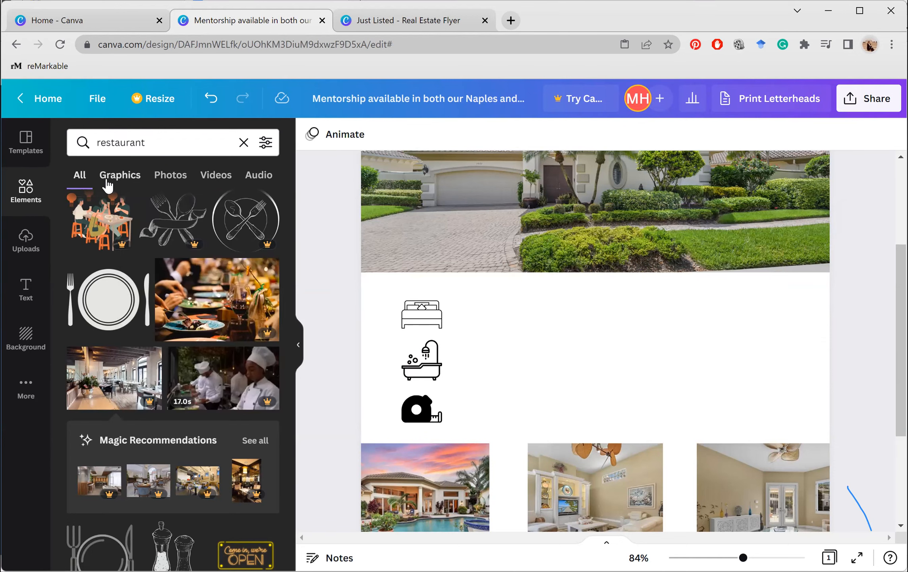
click(107, 185)
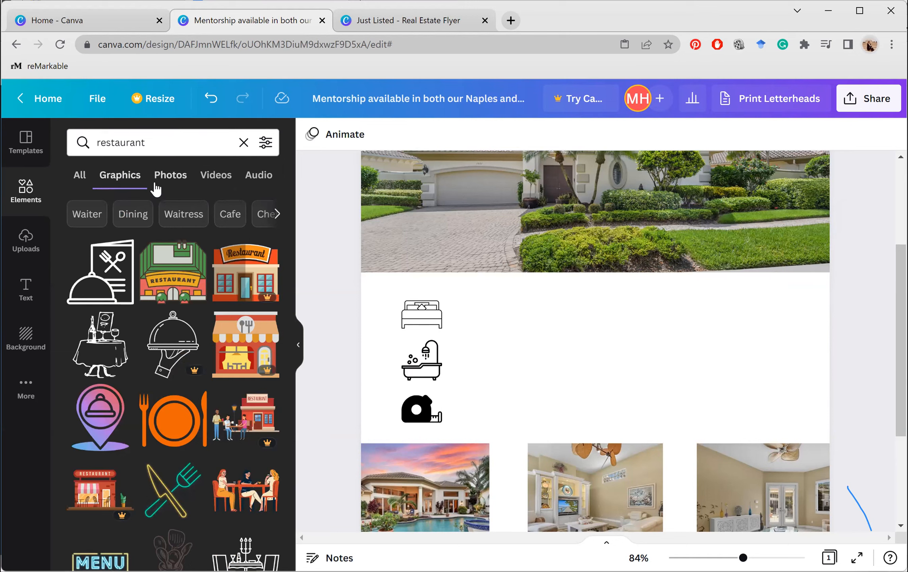
click(171, 178)
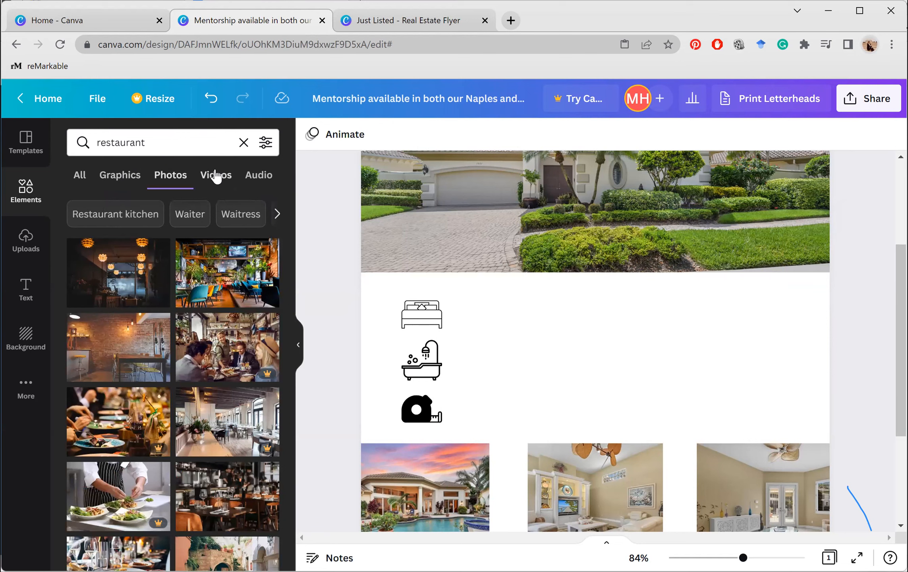
Check the restaurant video results, return to All results, then bring up the Text panel
click(216, 176)
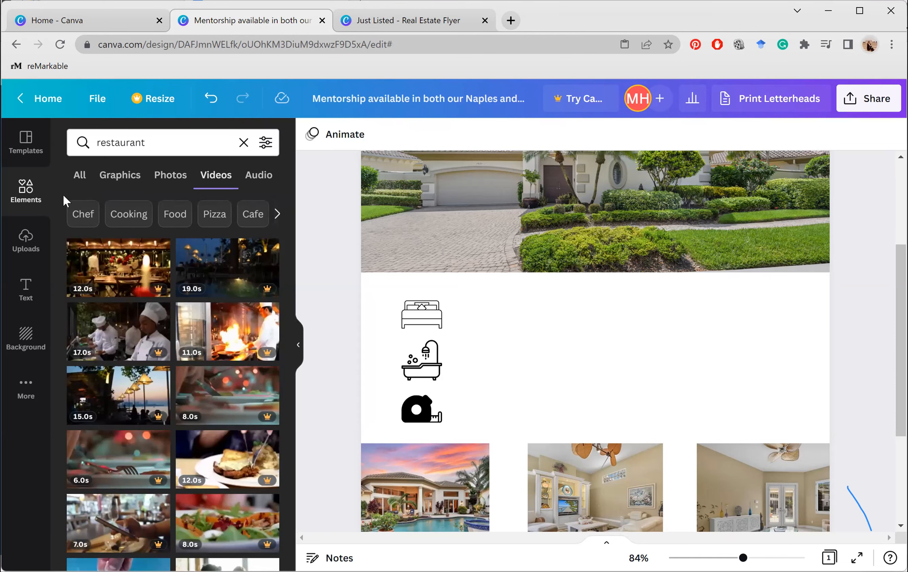
right_click(73, 176)
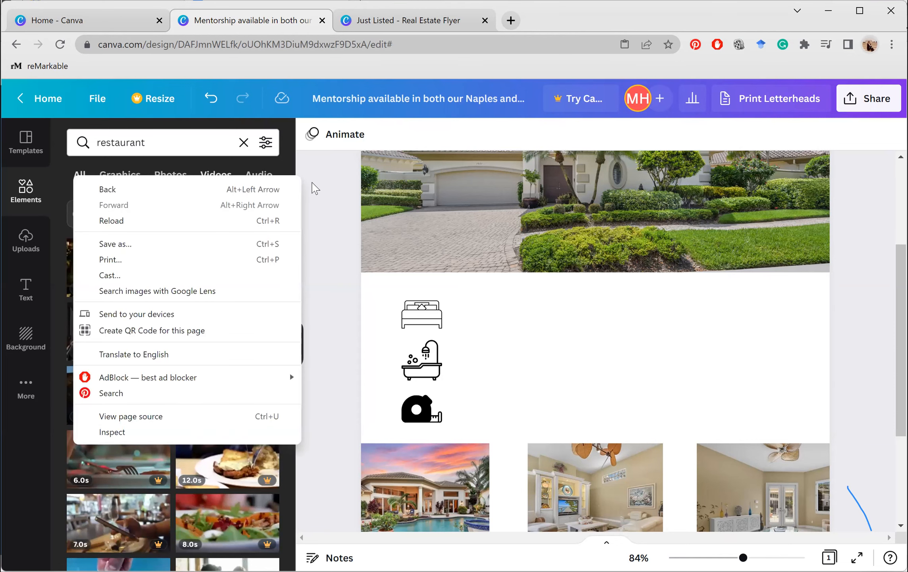
click(480, 306)
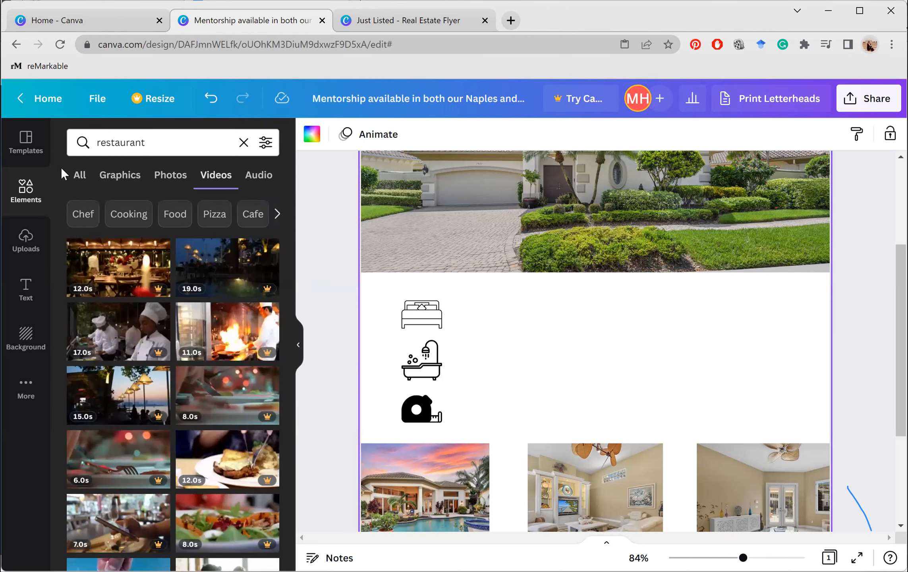
right_click(86, 174)
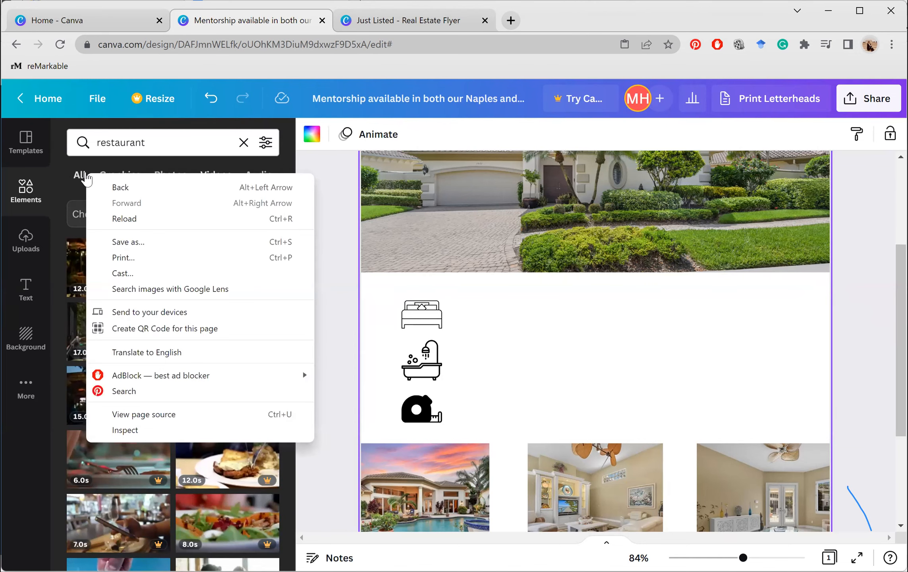
click(87, 178)
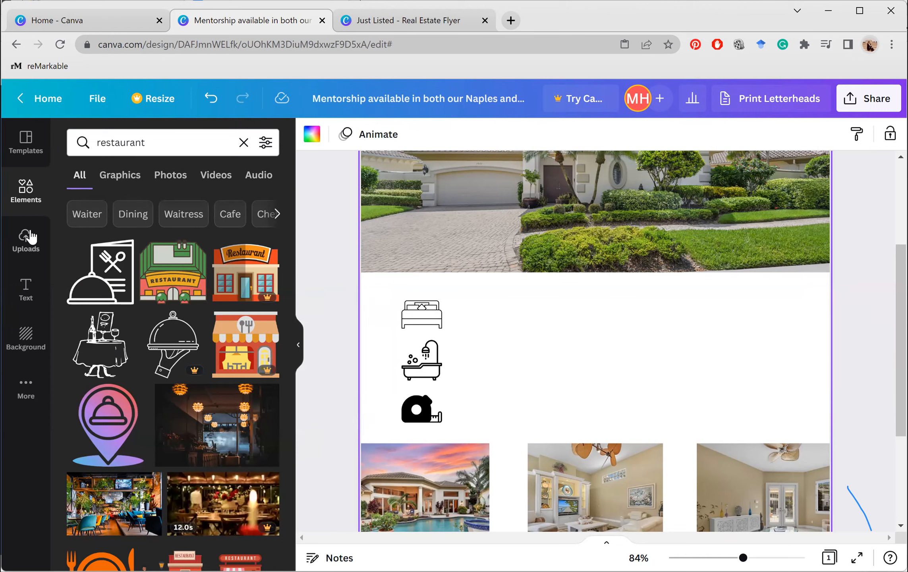
click(25, 294)
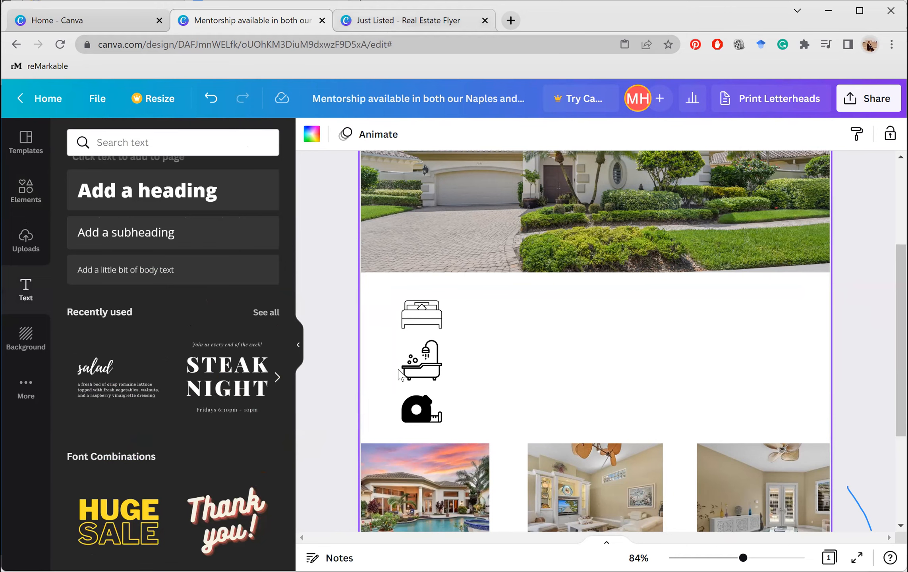
key(ctrl+Tab)
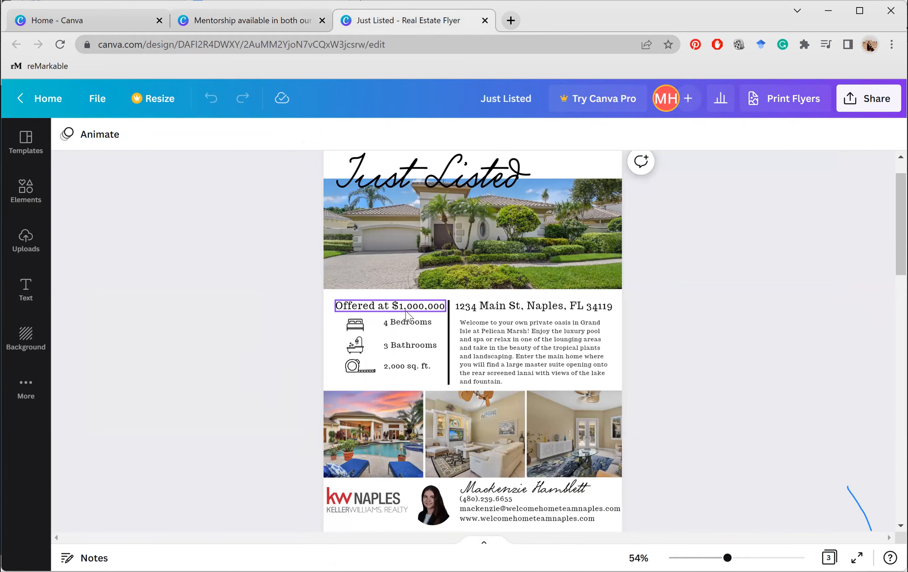
click(247, 22)
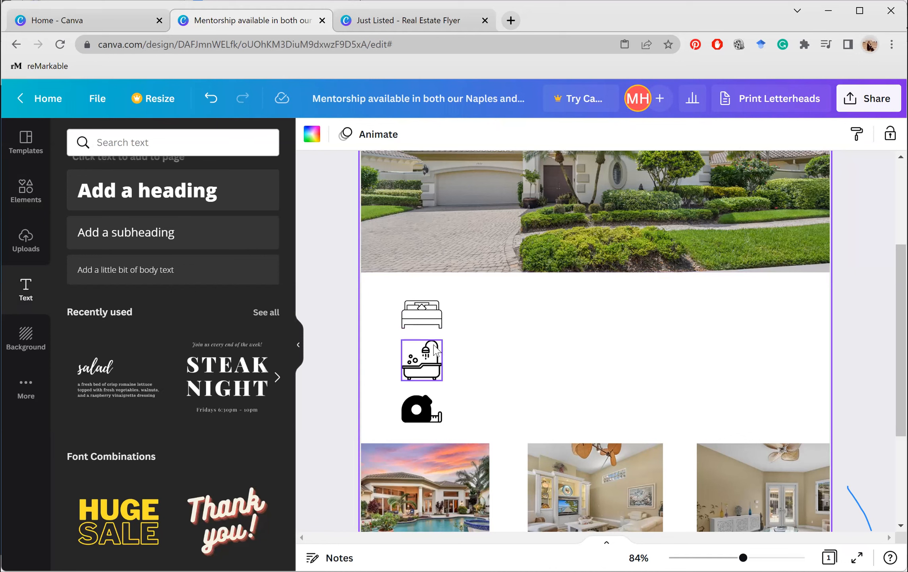
Move the bathtub and bed icons lower so they sit evenly above the tape measure
drag(435, 340, 435, 357)
click(441, 334)
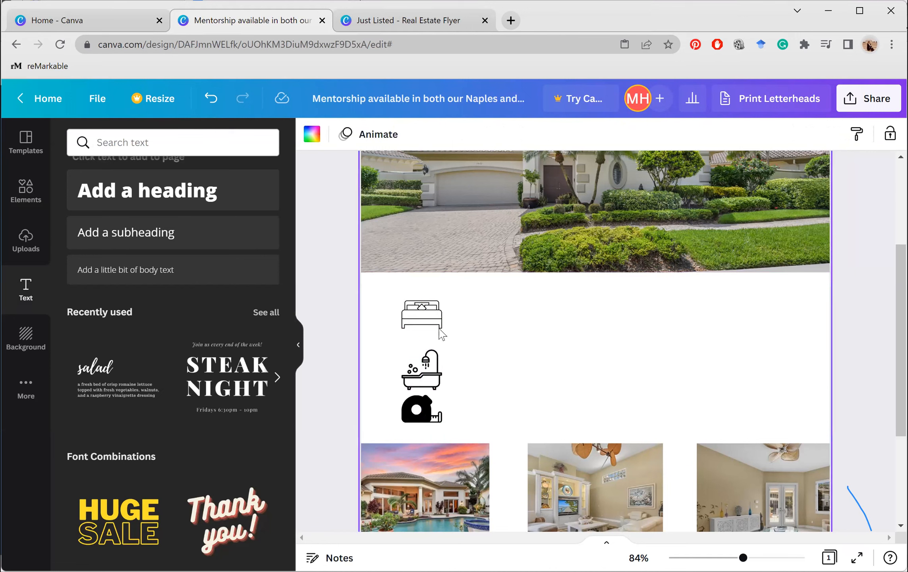
click(438, 327)
drag(437, 334, 439, 342)
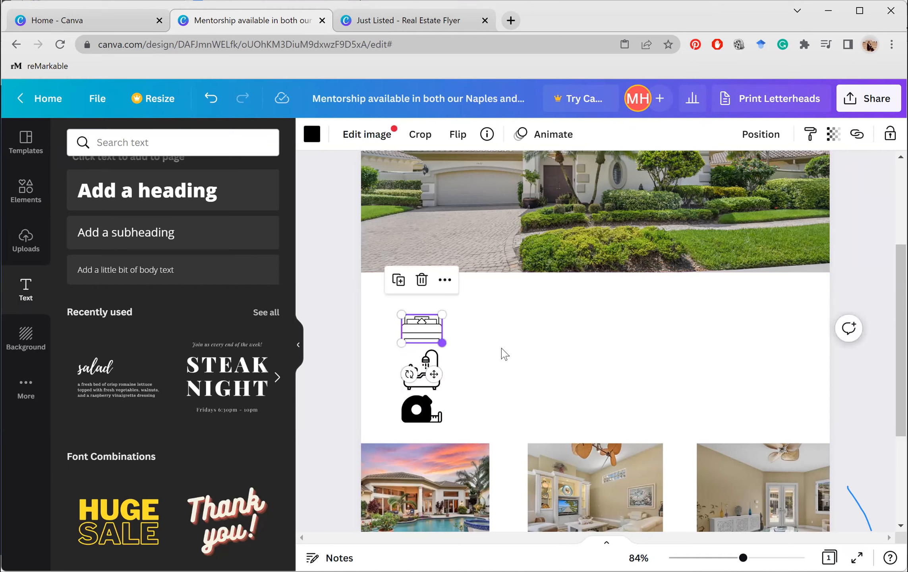
click(503, 354)
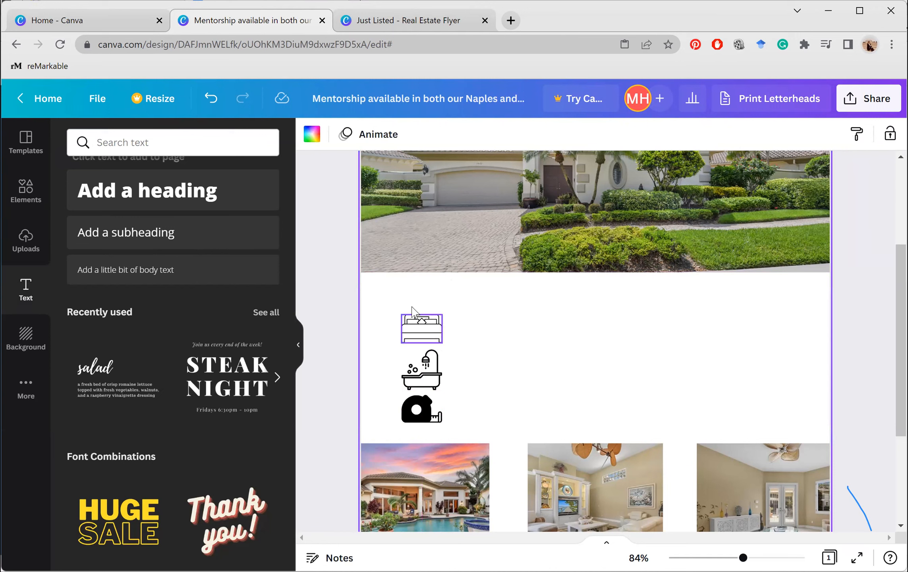
drag(405, 334, 403, 331)
click(468, 339)
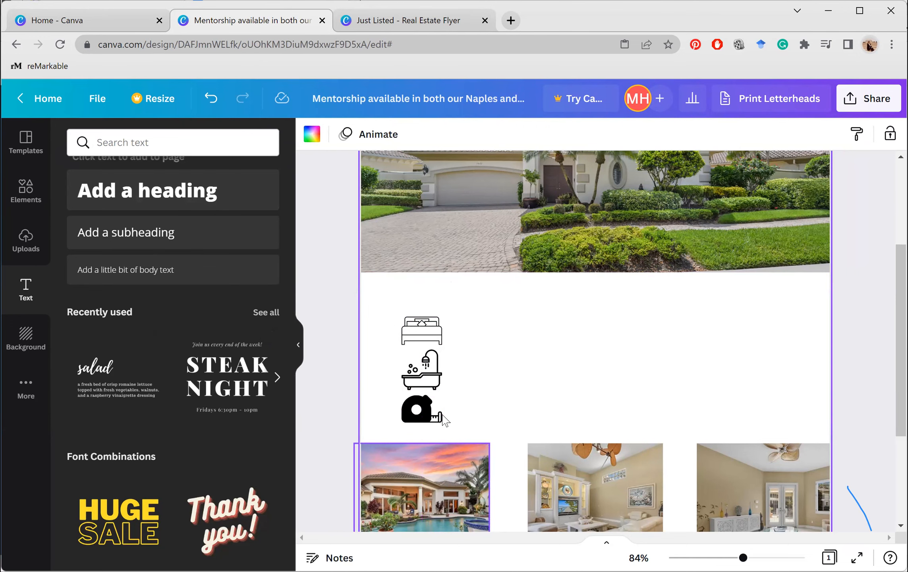
Shrink the Just Listed heading from size 150 to 140
scroll(445, 419, up, 4)
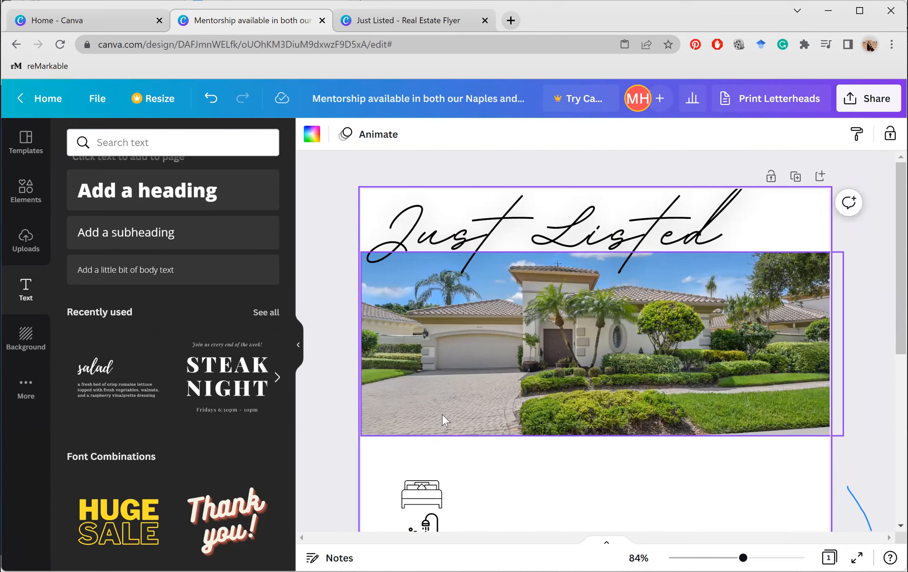
click(699, 186)
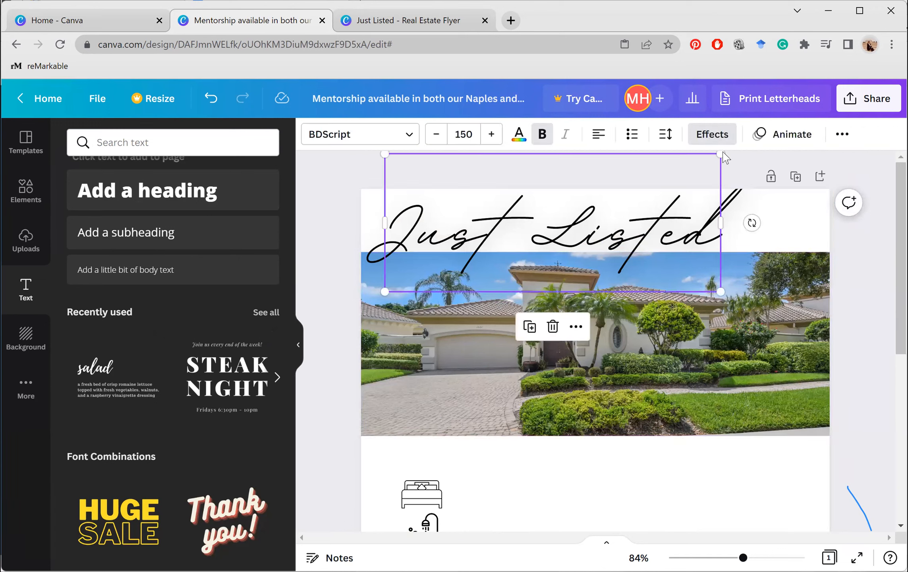
drag(721, 154, 697, 163)
scroll(572, 385, down, 4)
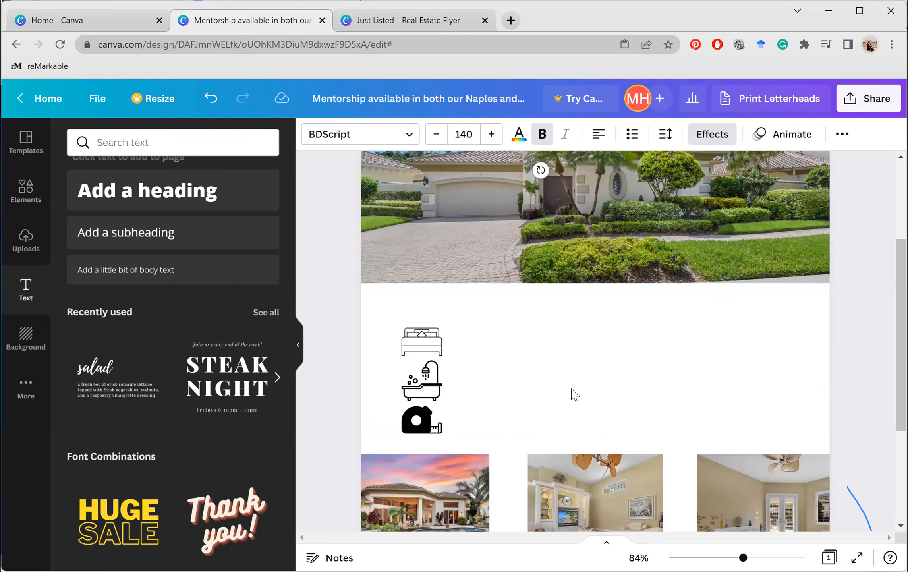
key(Escape)
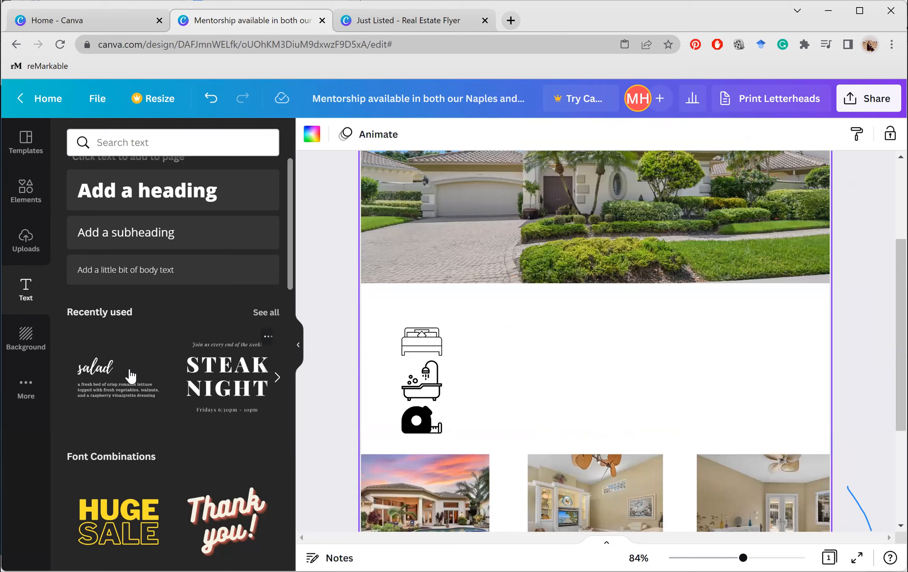
Add the salad heading-and-description text combo and delete its 'salad' heading, keeping the body paragraph
click(131, 375)
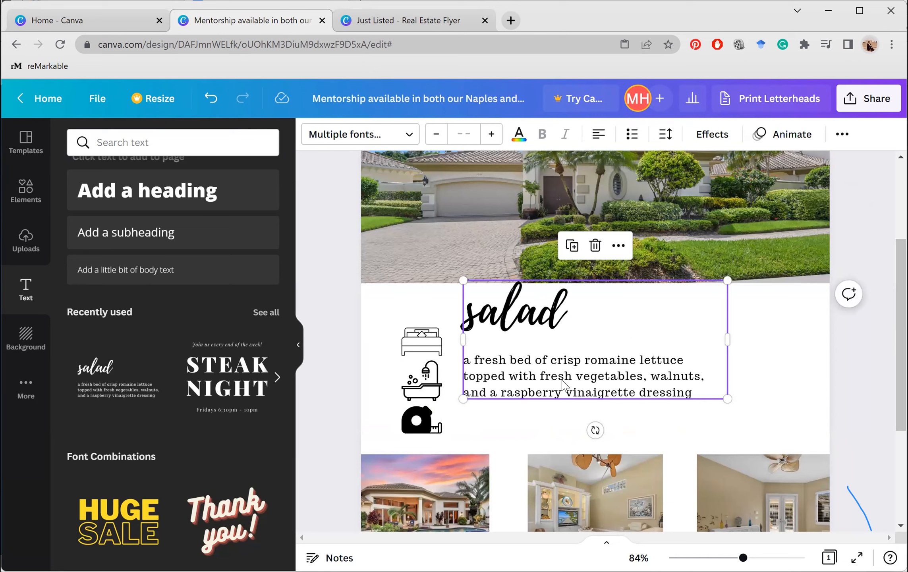
right_click(589, 388)
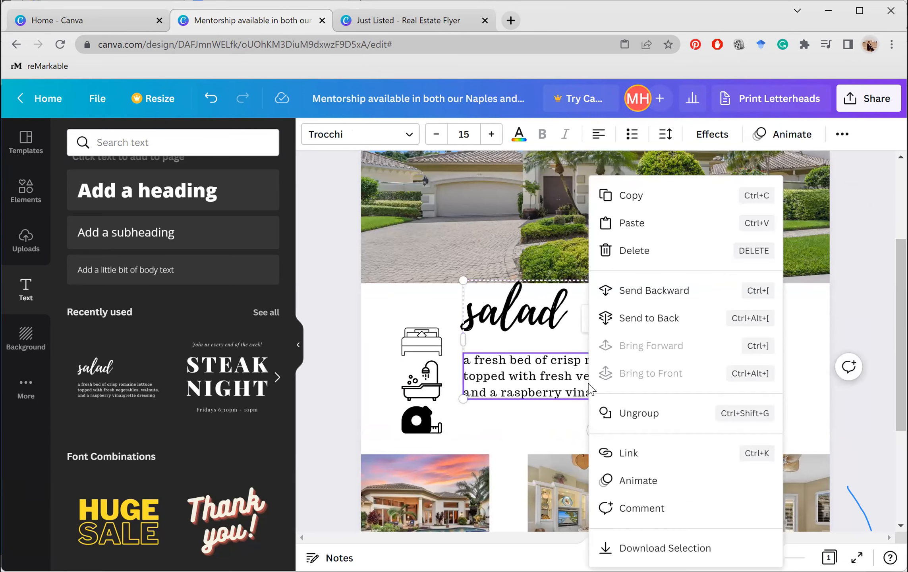
click(546, 374)
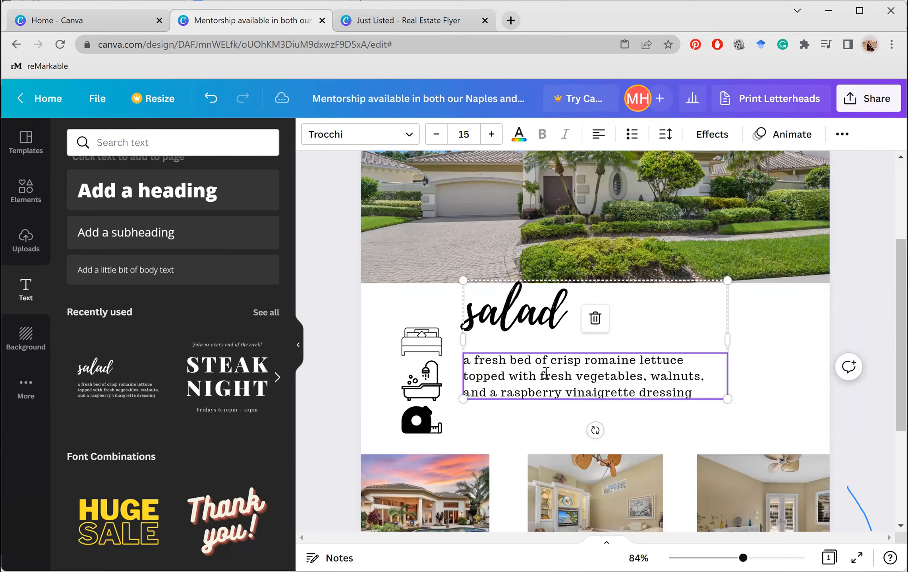
double_click(546, 373)
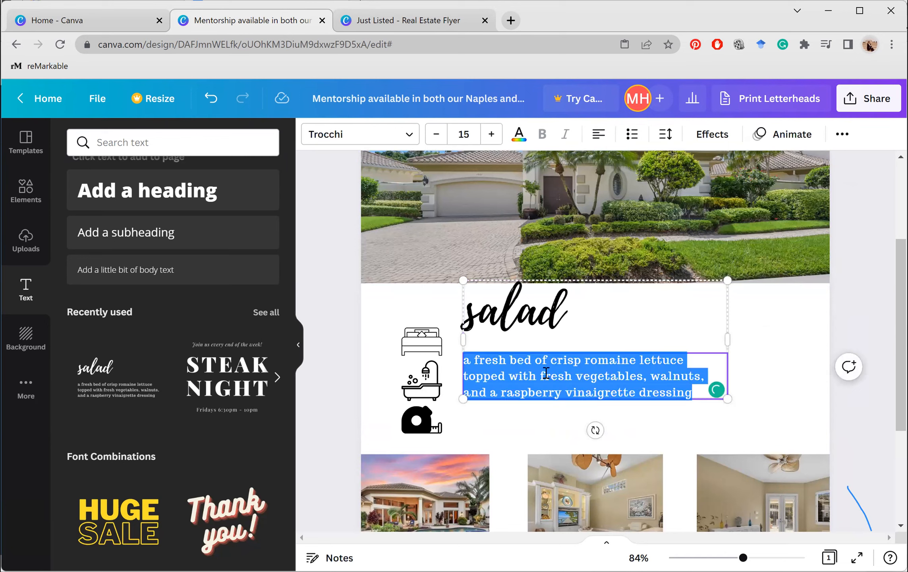
click(571, 333)
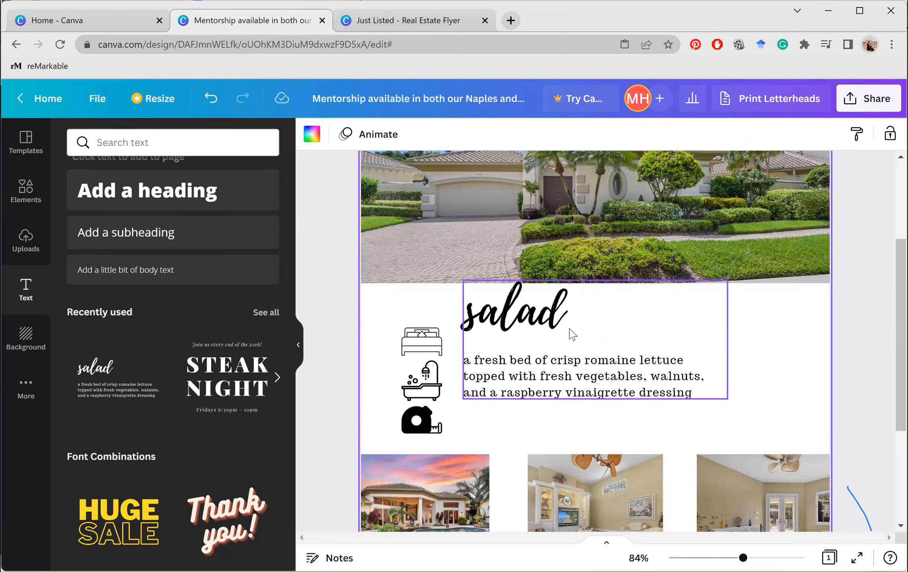
click(571, 333)
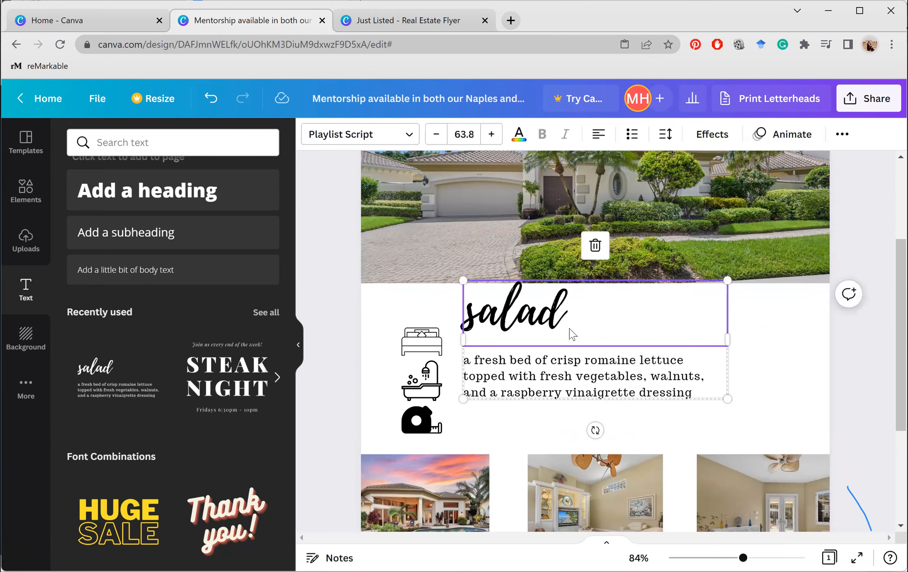
key(Delete)
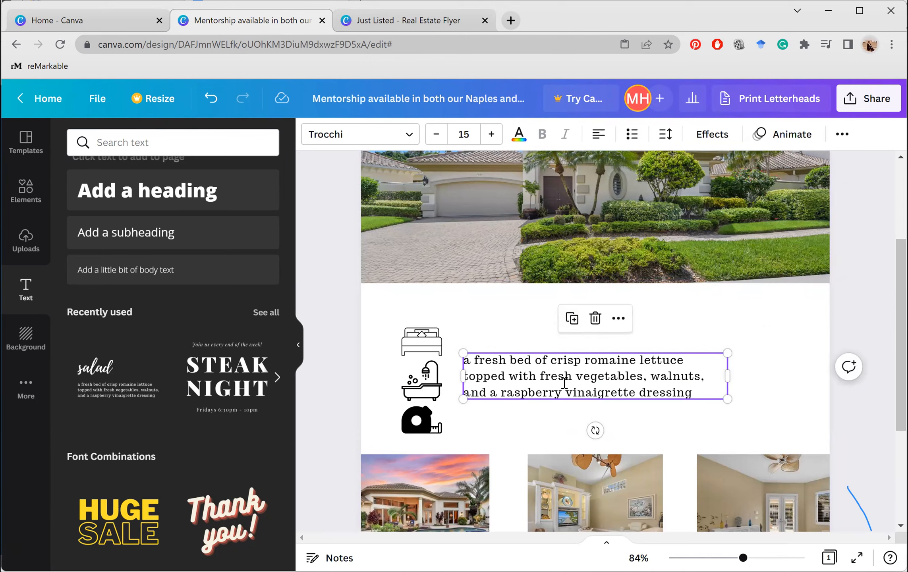
Replace the placeholder body text with '4 bedroom' and narrow its box to fit
double_click(564, 383)
text(4)
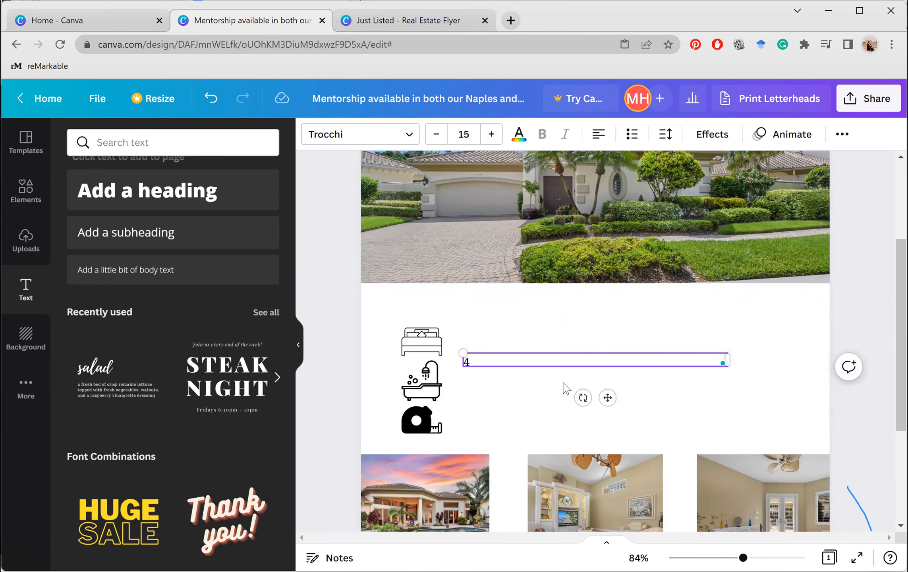
text( bedroom)
click(782, 384)
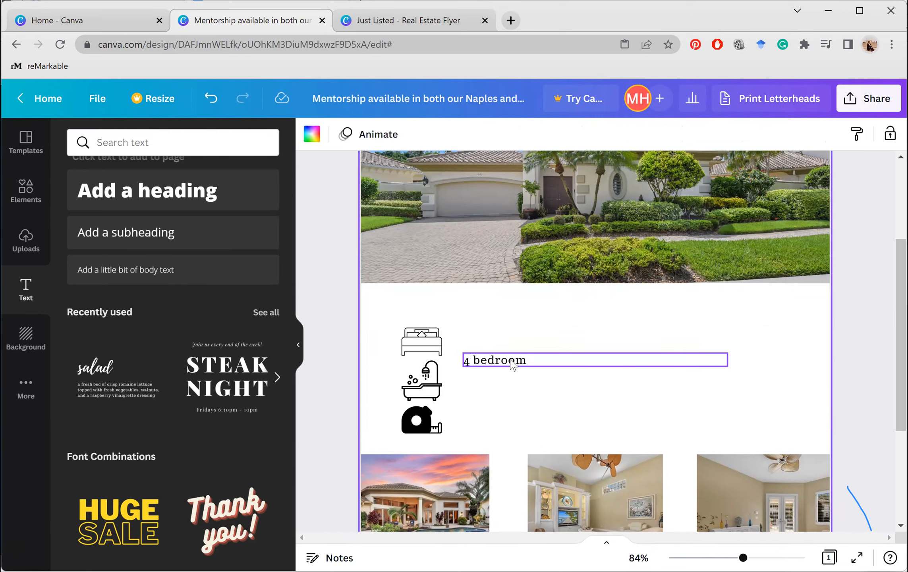
click(514, 364)
drag(729, 359, 503, 336)
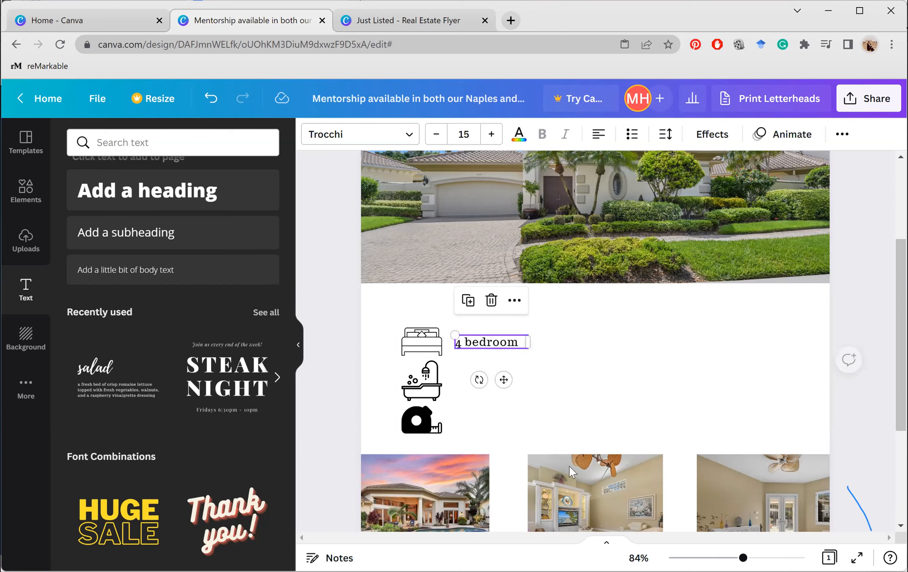
Duplicate the label beside the bathtub icon and change it to '3 bathroom'
right_click(493, 352)
click(515, 365)
right_click(545, 376)
click(595, 418)
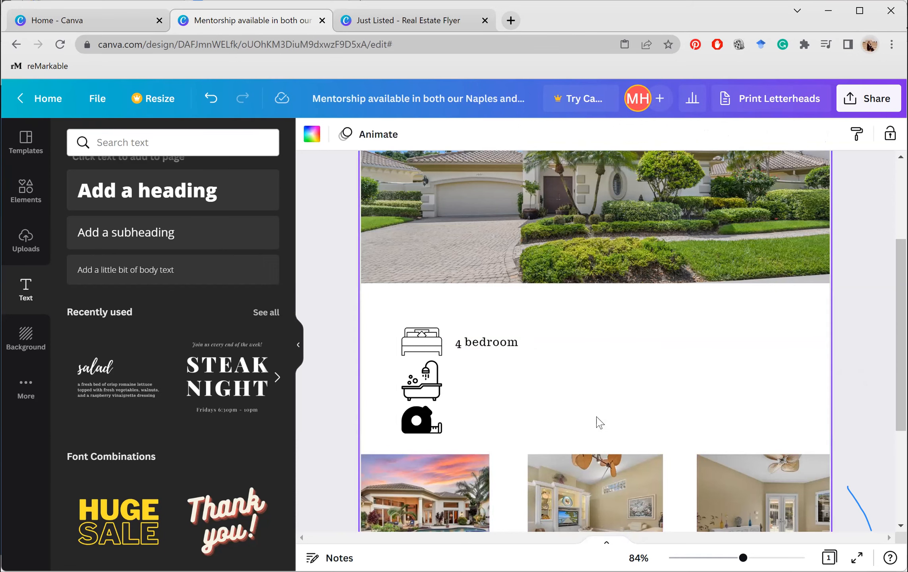
drag(523, 355, 515, 379)
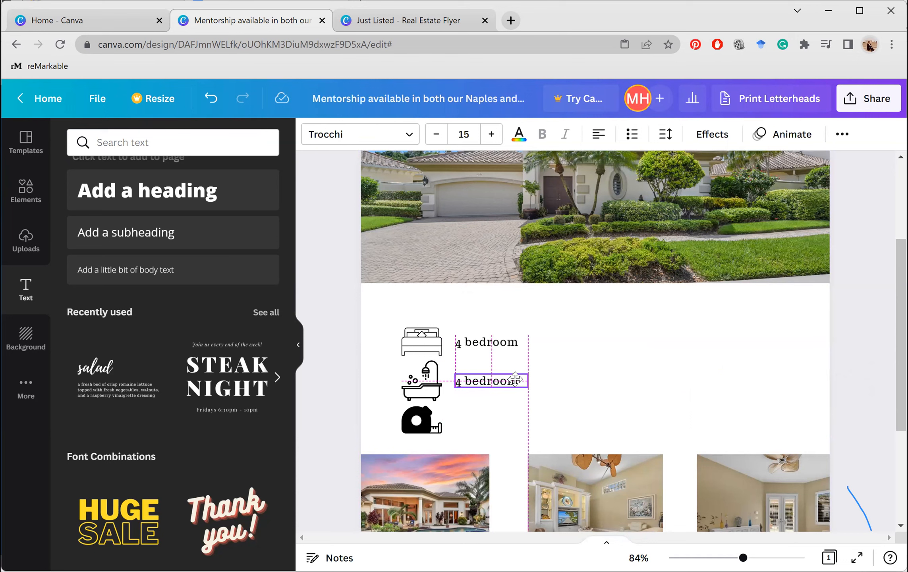
drag(515, 379, 516, 384)
right_click(516, 385)
click(499, 381)
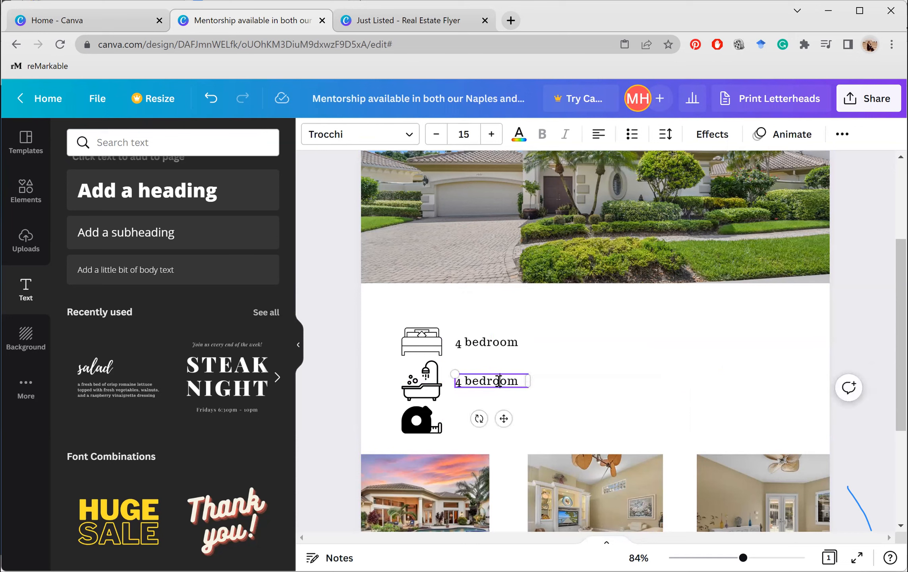
key(ctrl+a)
text(3 batro)
key(BackSpace)
key(BackSpace)
text(hroom)
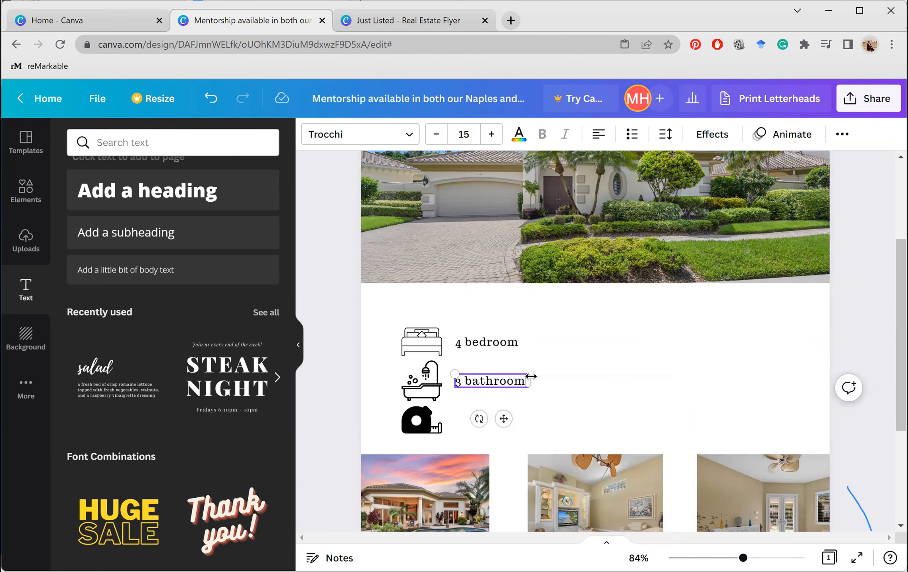
click(558, 384)
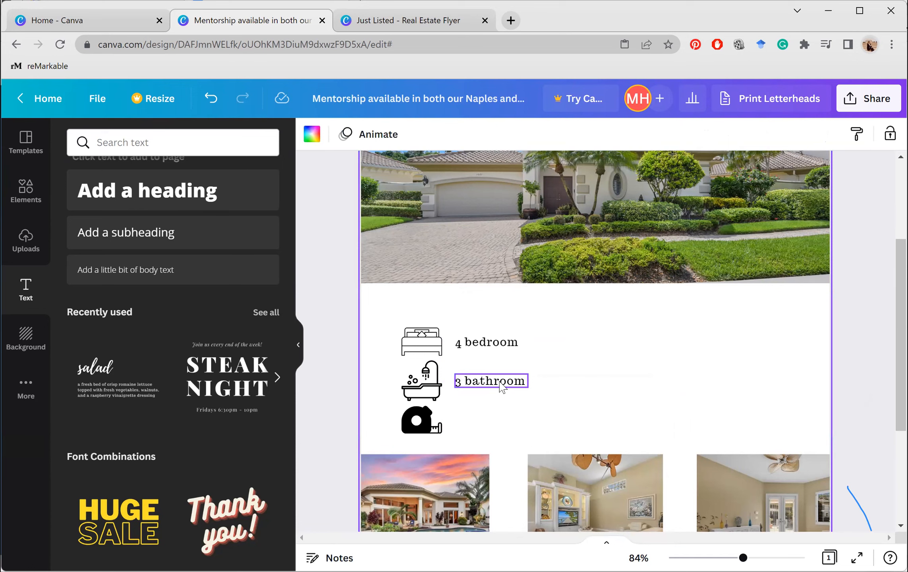
Duplicate the label beside the tape-measure icon and change it to '2,000 sq. ft.'
click(502, 387)
right_click(516, 381)
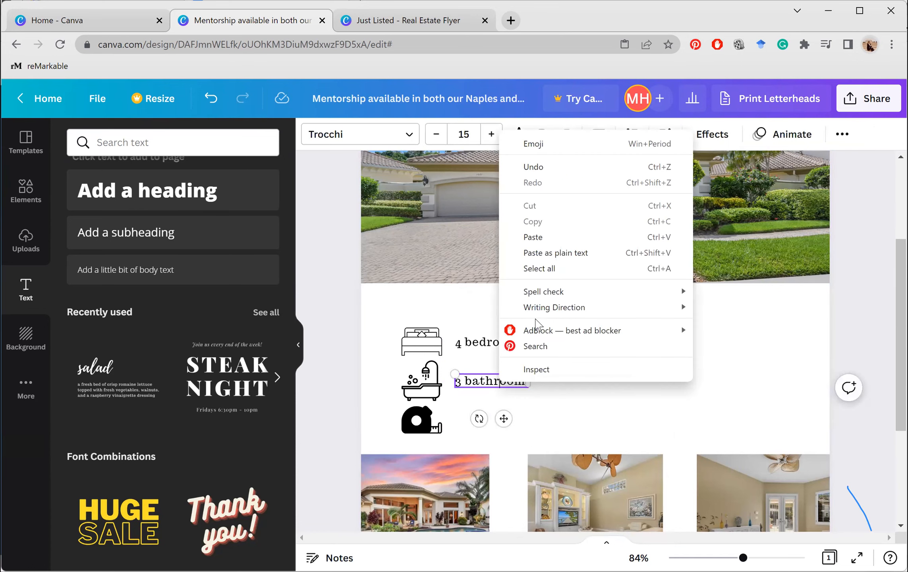
click(735, 368)
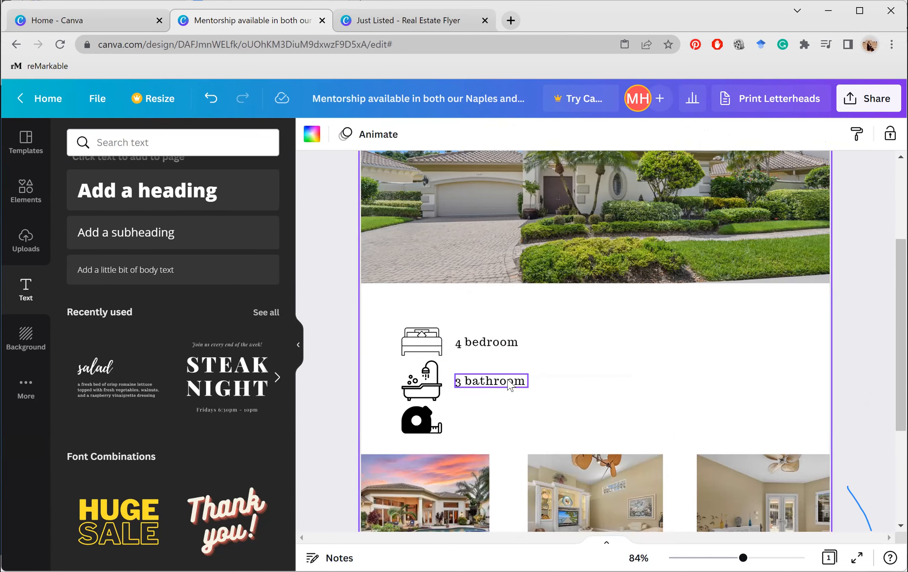
right_click(513, 385)
click(556, 397)
right_click(560, 398)
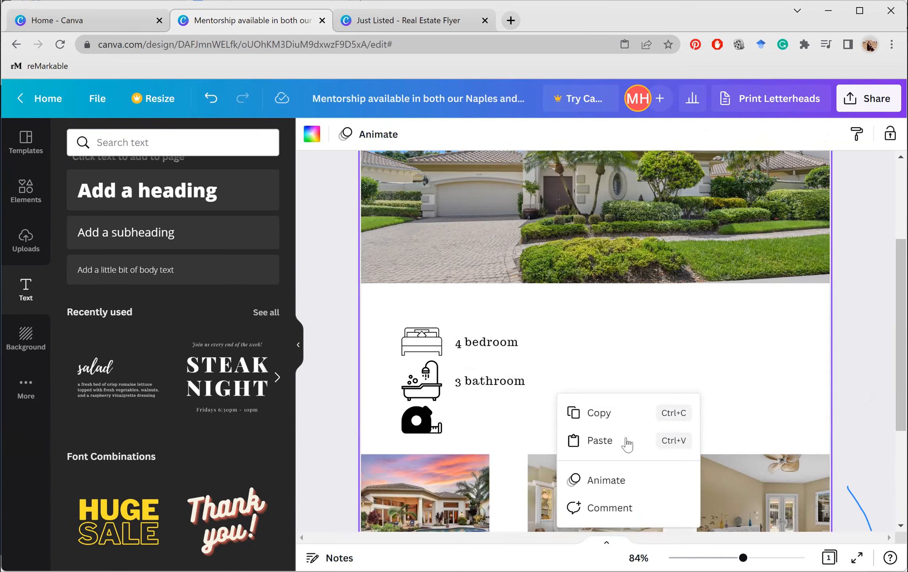
click(626, 443)
drag(507, 391, 499, 424)
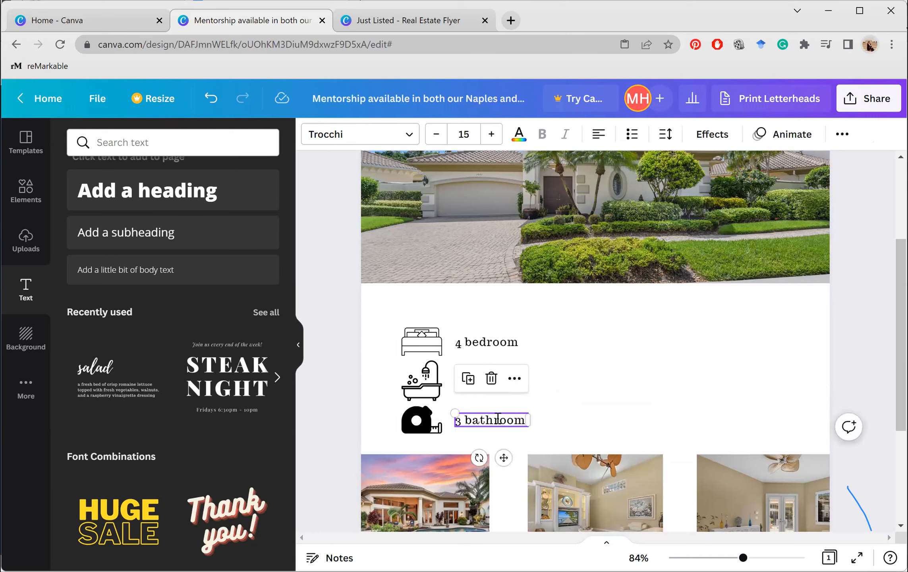
click(498, 419)
text(2,000 s)
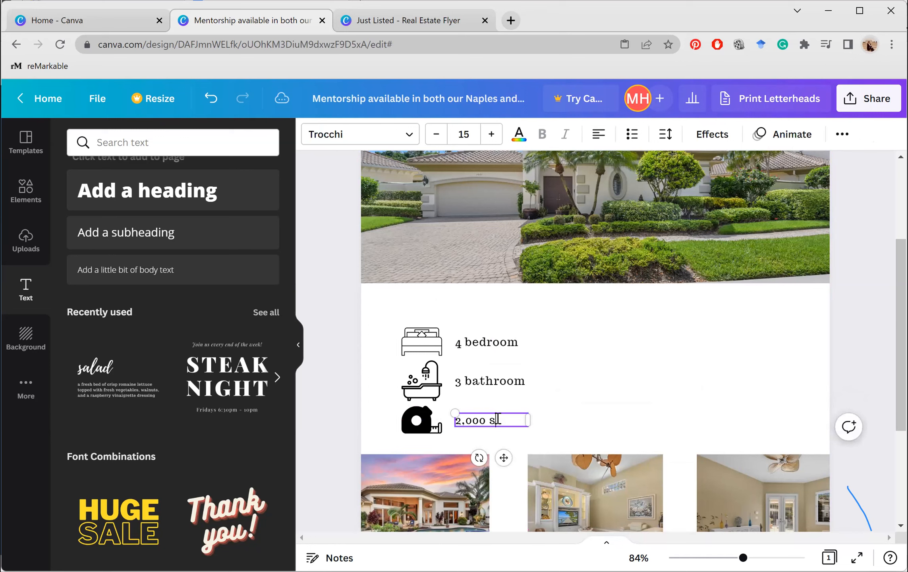
text(q. ft.)
click(402, 309)
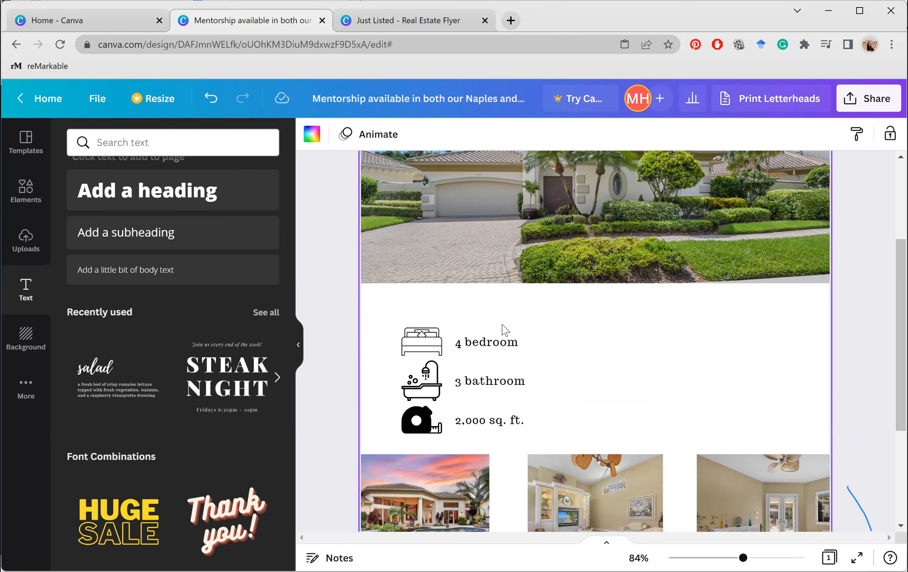
Paste a label copy above the icons and retype it as 'Offered Price : $500,000' on one line
right_click(498, 352)
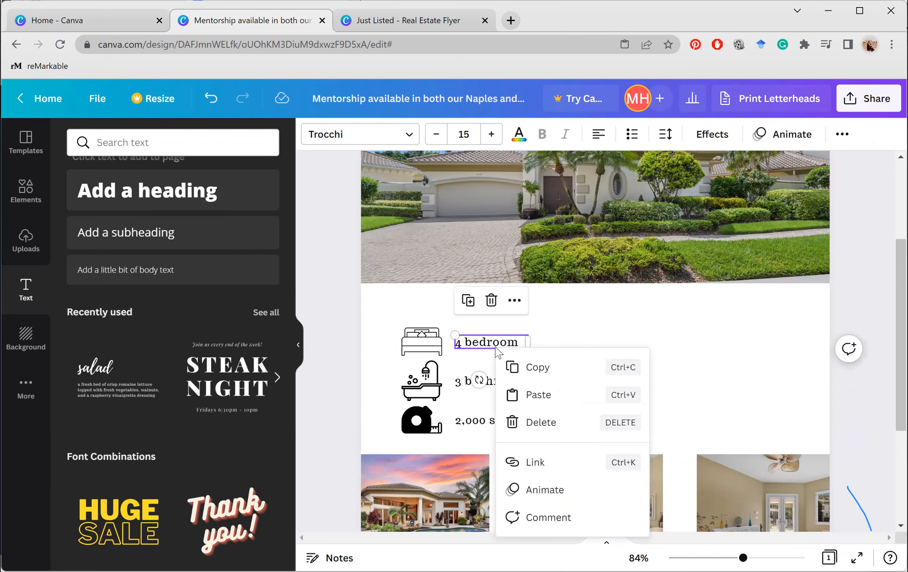
click(614, 412)
drag(429, 299, 530, 300)
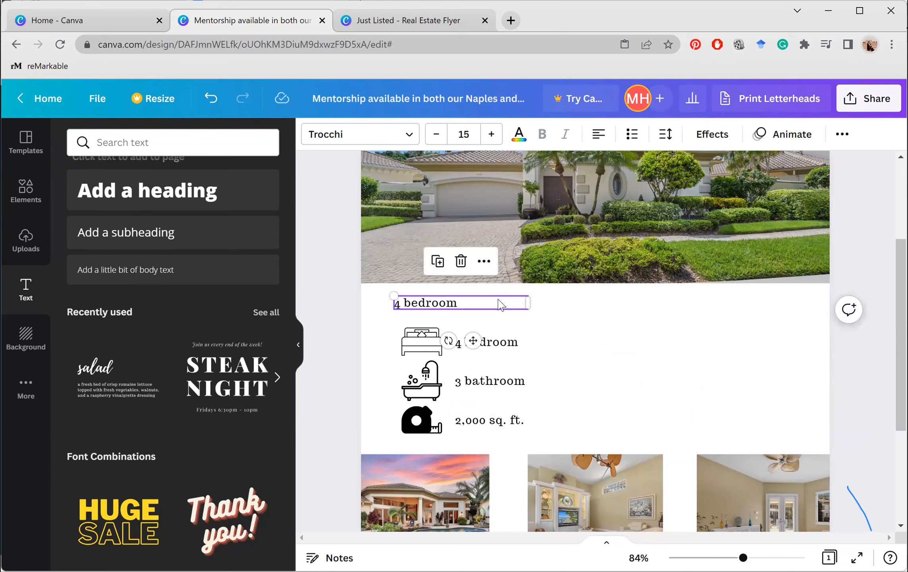
double_click(499, 299)
key(ctrl+a)
text(Of)
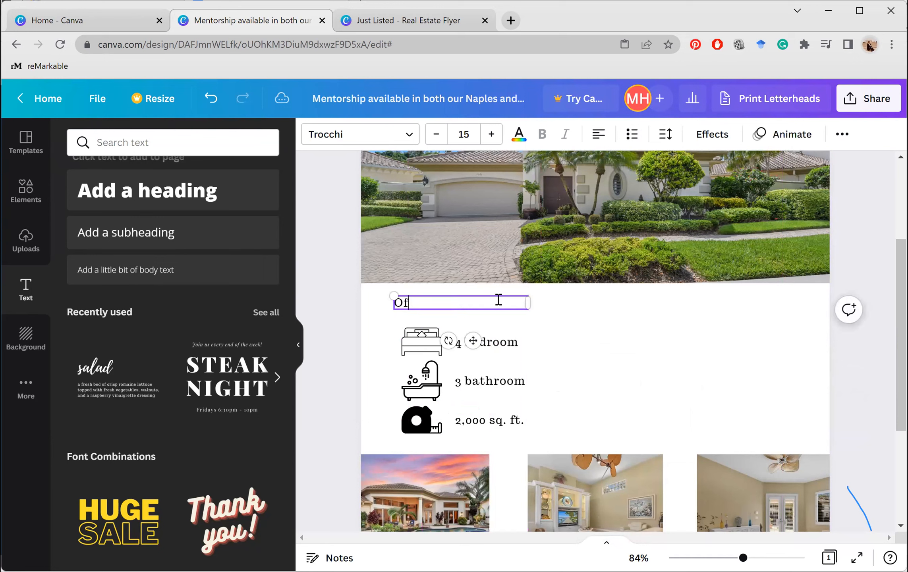
text(fered Price : $500,000)
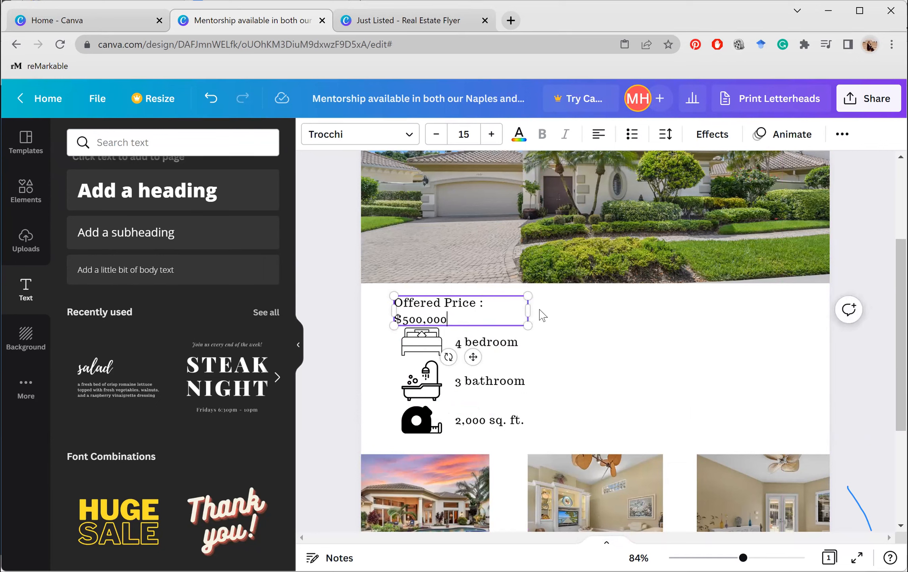
drag(530, 310, 561, 324)
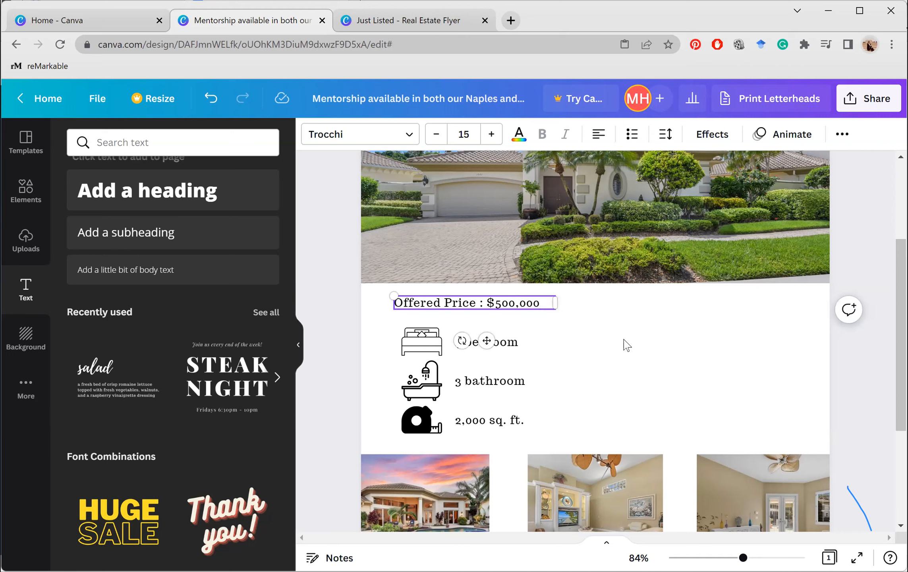
click(627, 346)
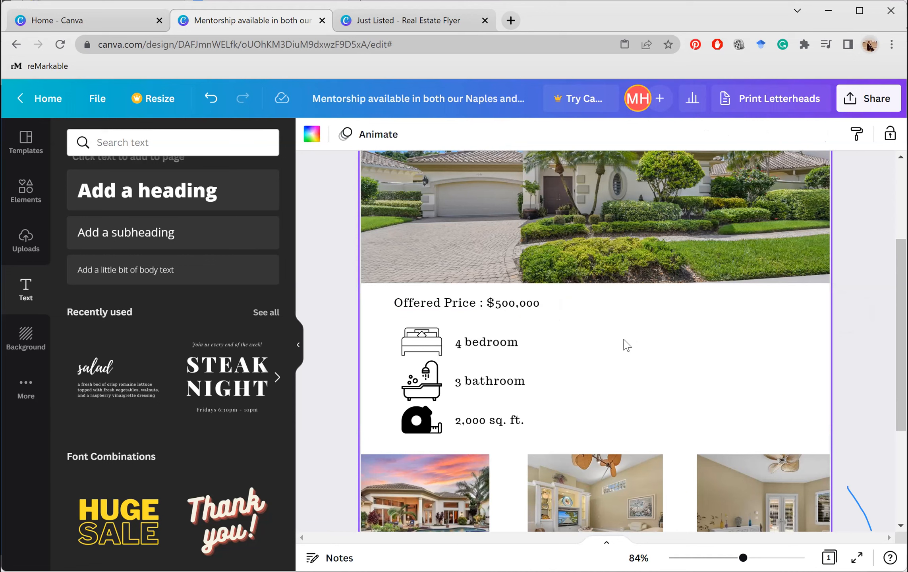
Enlarge the price line's font, resize and position it, then view the Just Listed flyer
click(493, 304)
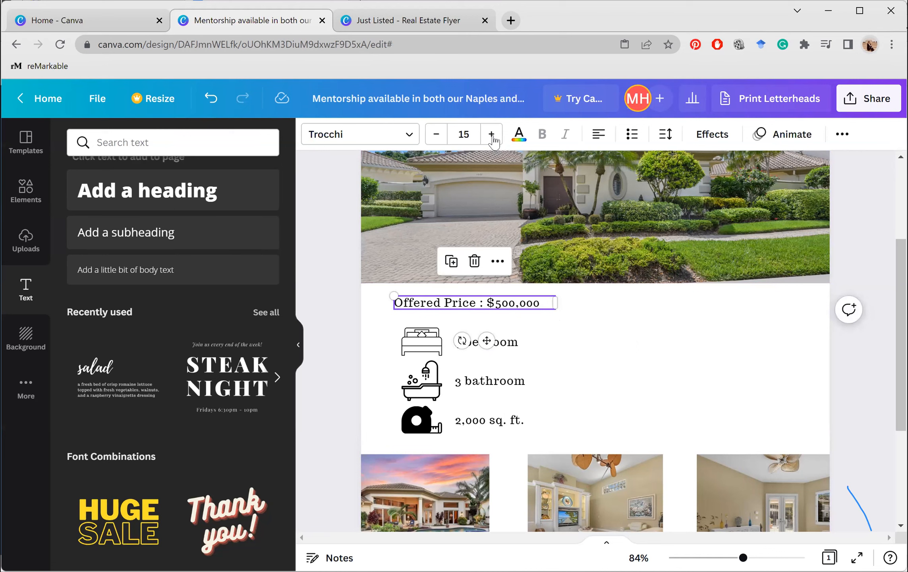
click(491, 135)
click(492, 135)
click(491, 135)
click(491, 135)
click(491, 135)
click(491, 135)
click(491, 135)
click(491, 135)
drag(557, 321, 635, 318)
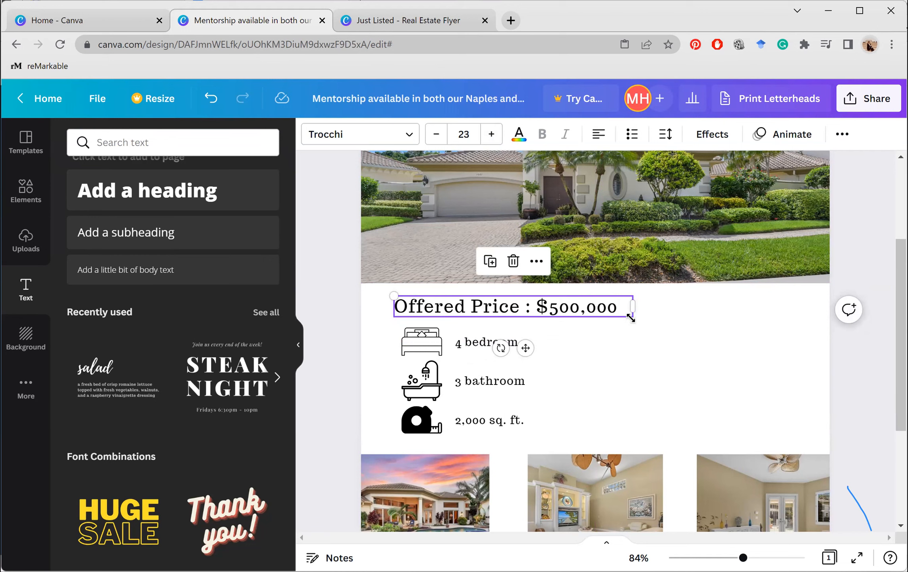
drag(631, 318, 592, 327)
drag(504, 343, 486, 341)
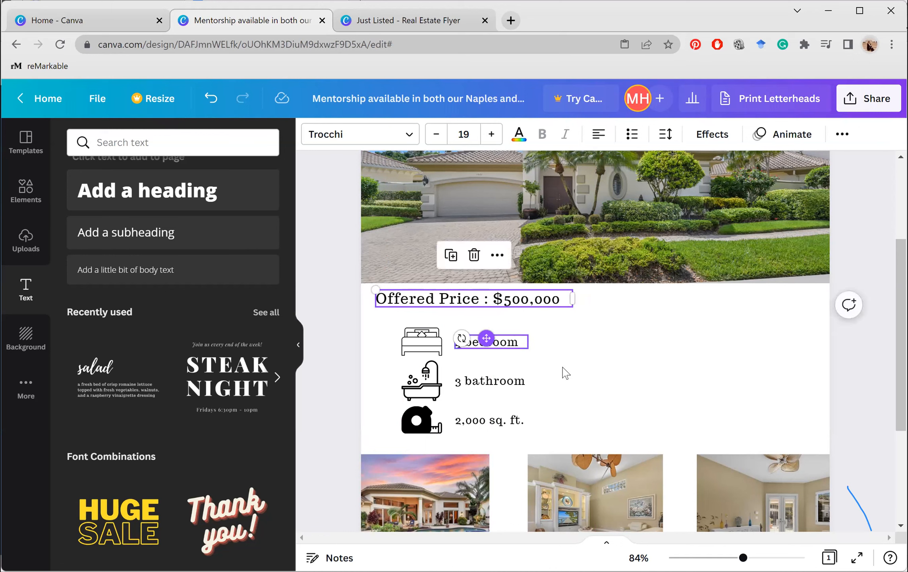
drag(489, 297, 485, 297)
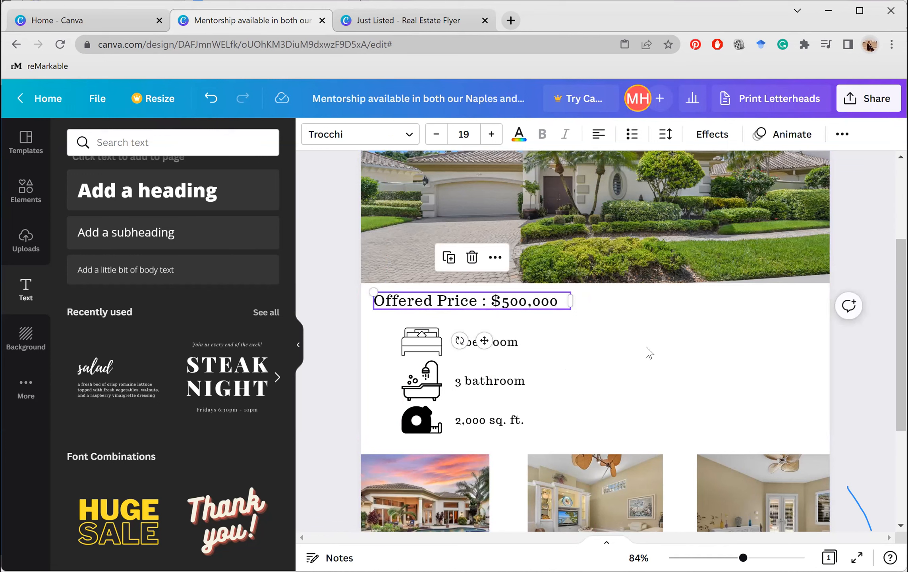
click(649, 352)
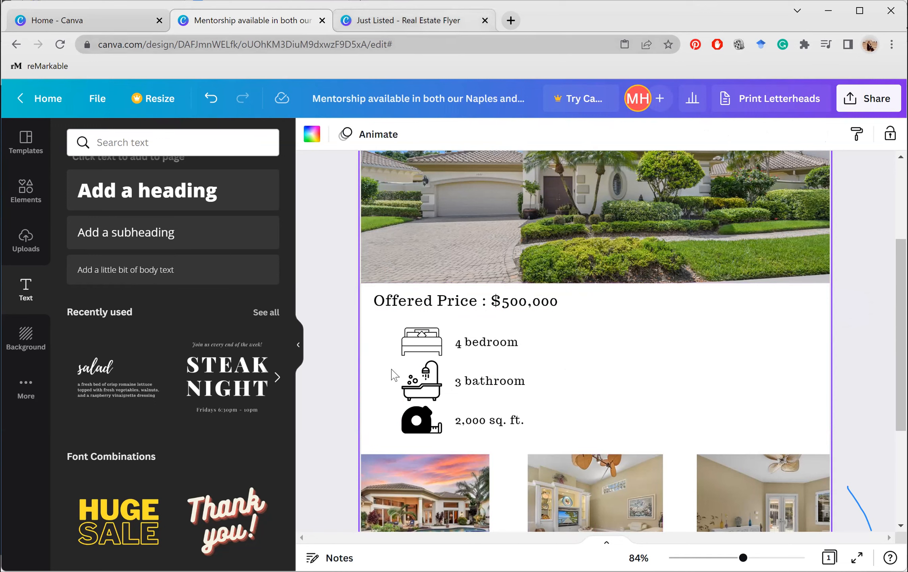
key(ctrl+Tab)
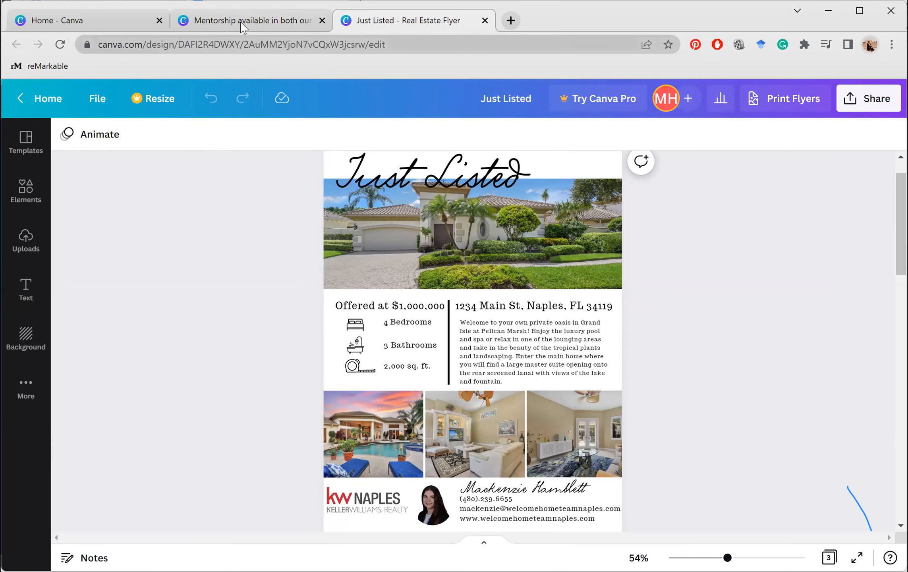
Duplicate the Offered Price text box and move the copy to the right side
key(ctrl+shift+Tab)
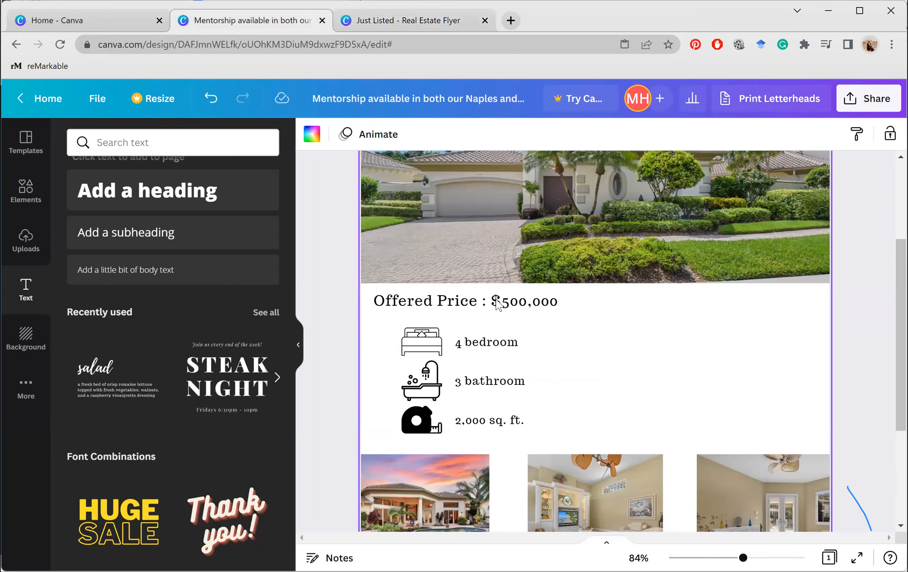
click(497, 305)
right_click(498, 305)
click(556, 324)
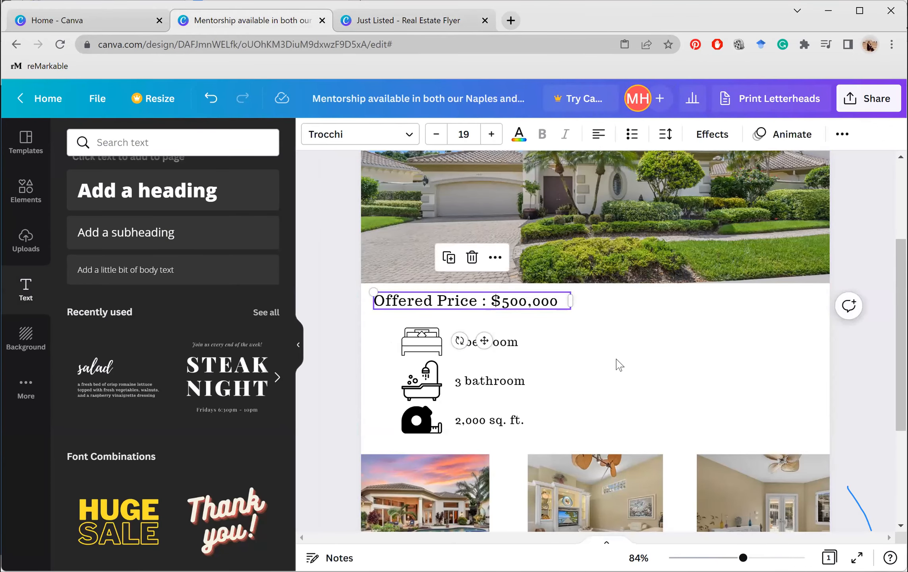
right_click(619, 363)
key(ctrl+v)
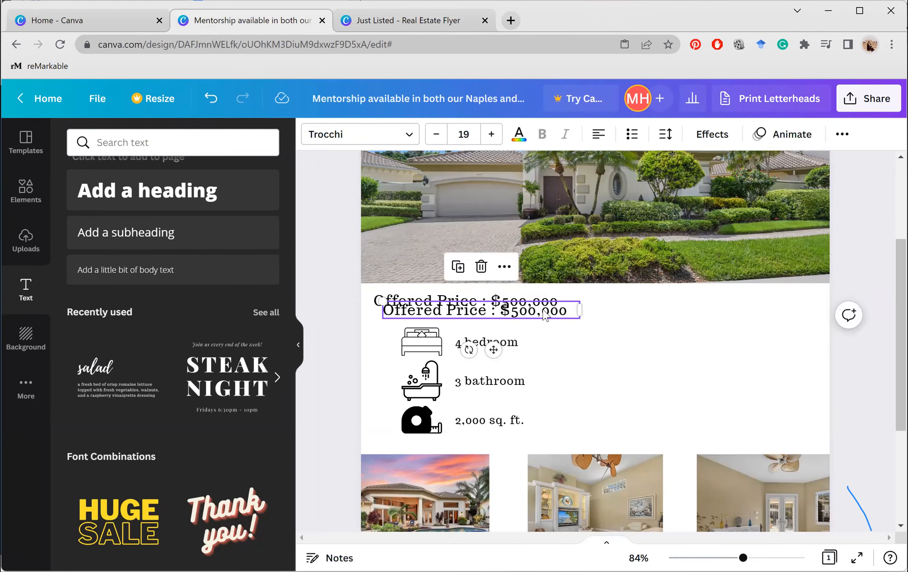
drag(544, 307, 772, 302)
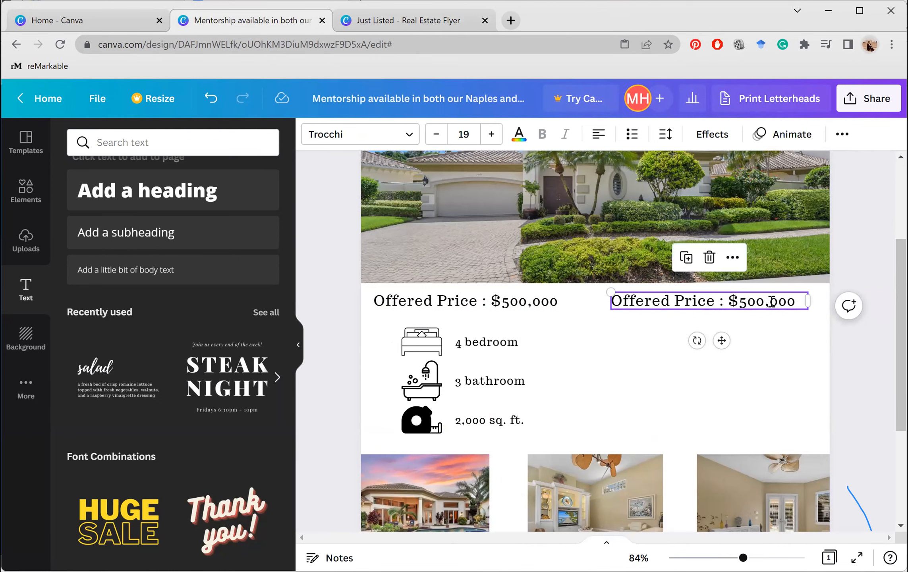
Retype the copy as '1234 Main St, Naples, FL 34114' on one line, aligned to the right edge
double_click(772, 302)
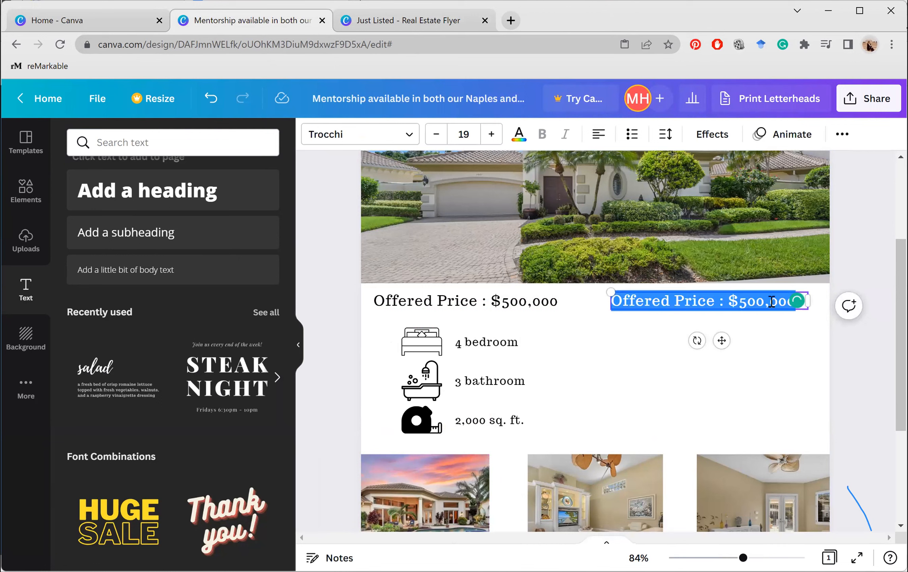
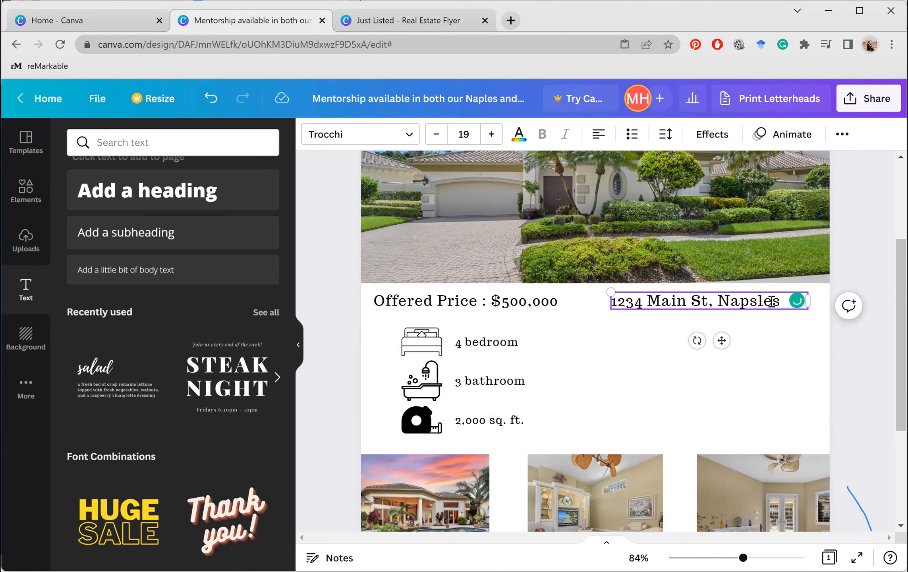
key(BackSpace)
key(BackSpace)
key(BackSpace)
key(BackSpace)
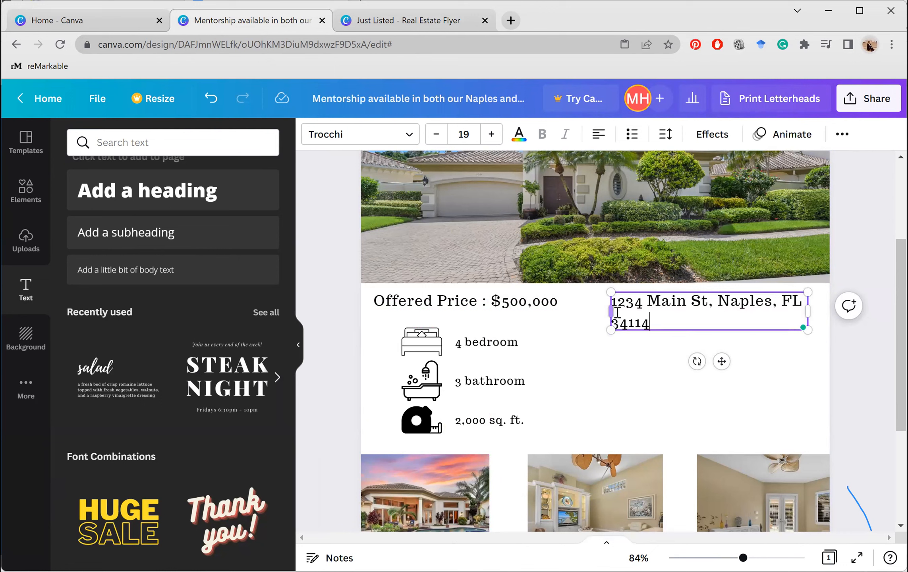
drag(611, 311, 560, 310)
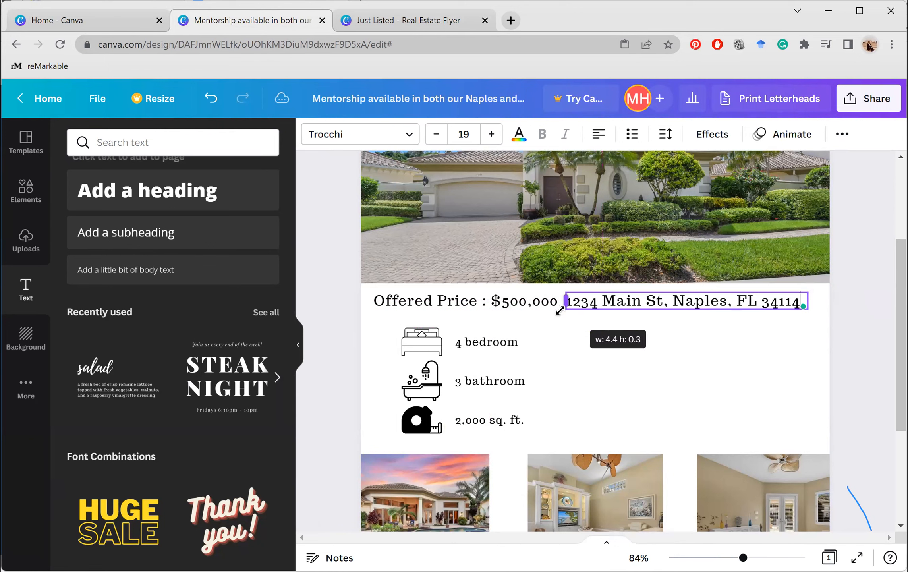
drag(695, 338, 714, 340)
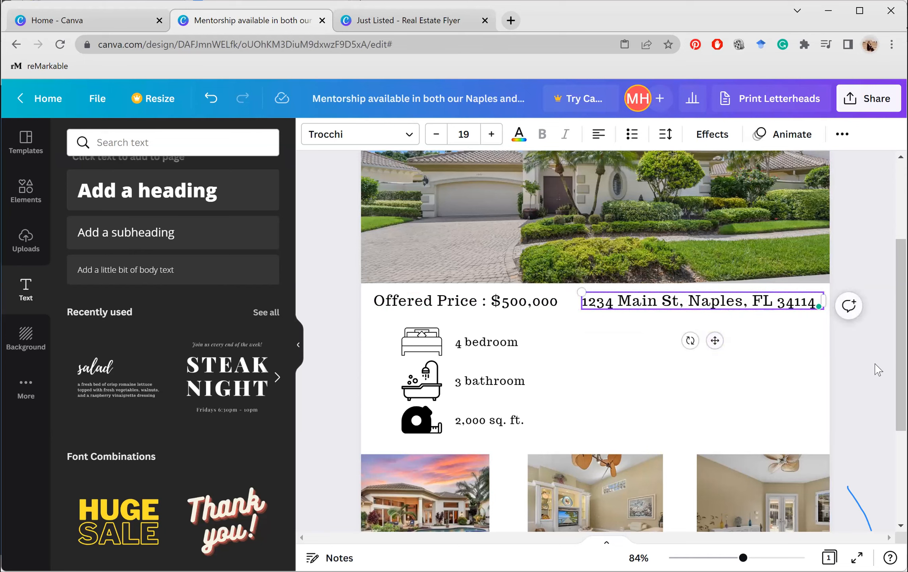
Duplicate the 4 bedroom text box and place the copy below the address
right_click(506, 346)
click(561, 359)
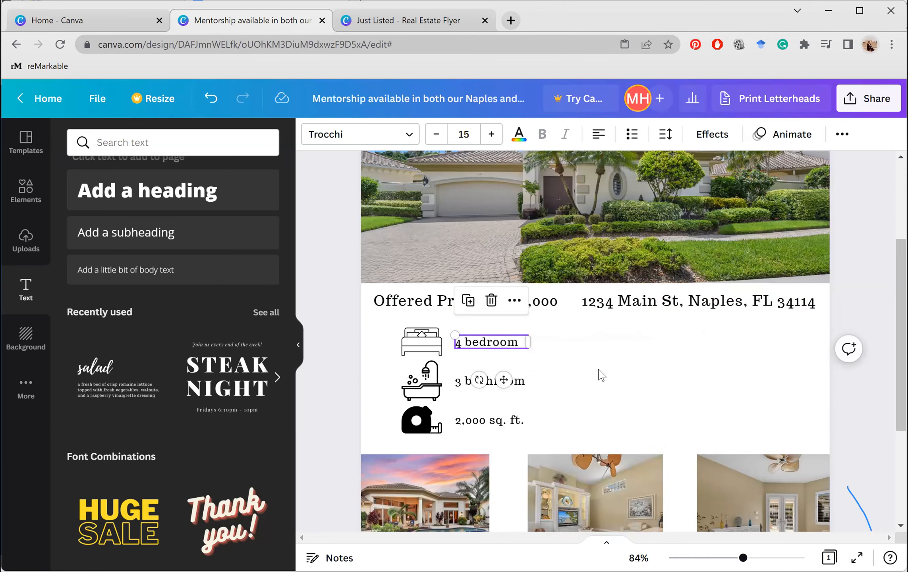
right_click(648, 391)
click(485, 346)
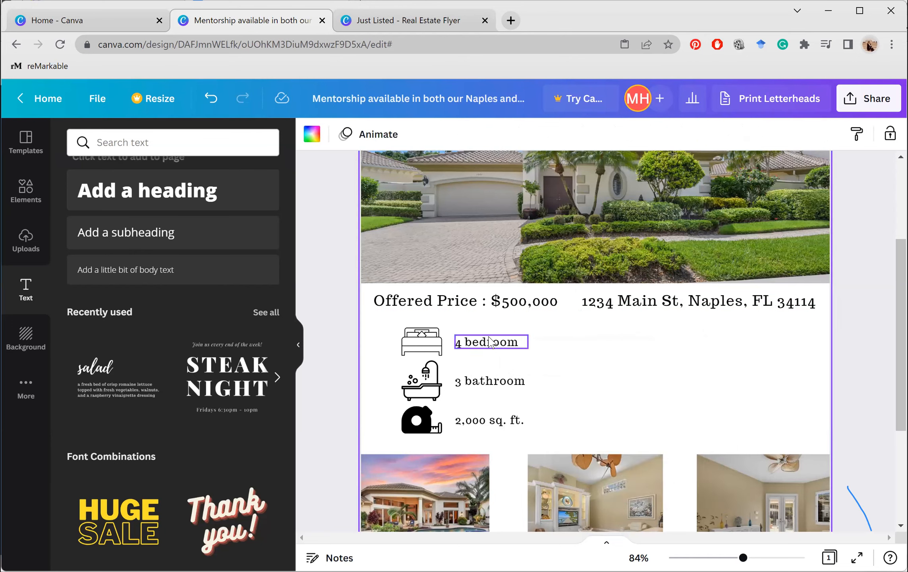
right_click(481, 335)
click(501, 349)
right_click(543, 362)
click(574, 403)
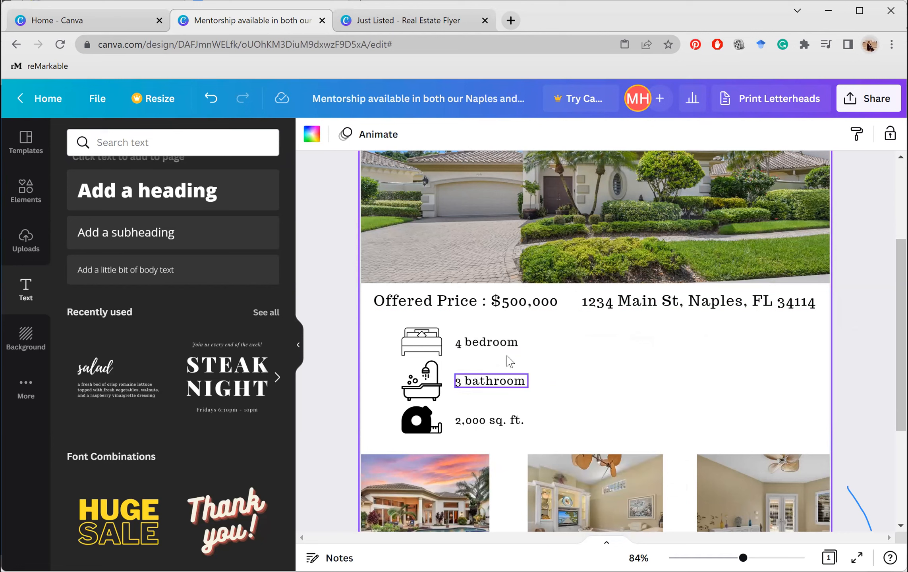
click(499, 340)
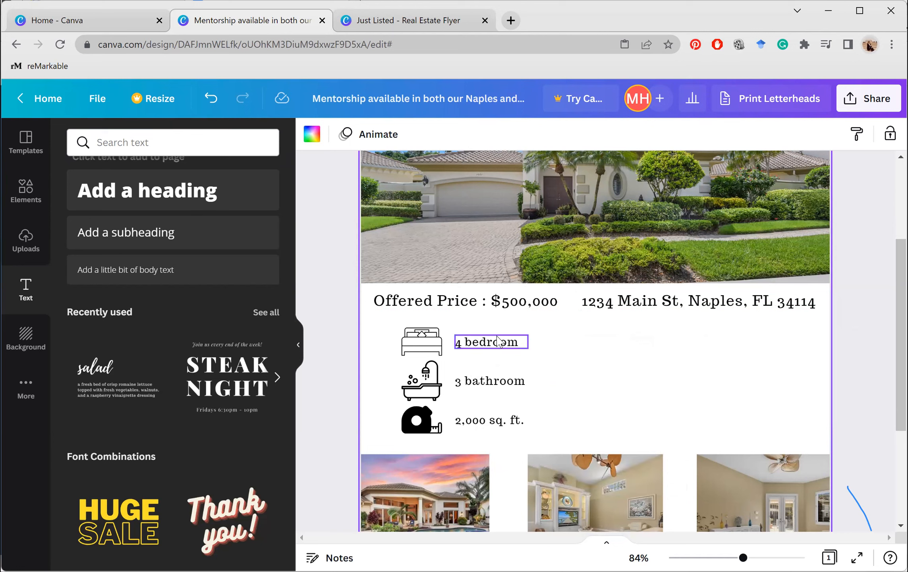
right_click(540, 359)
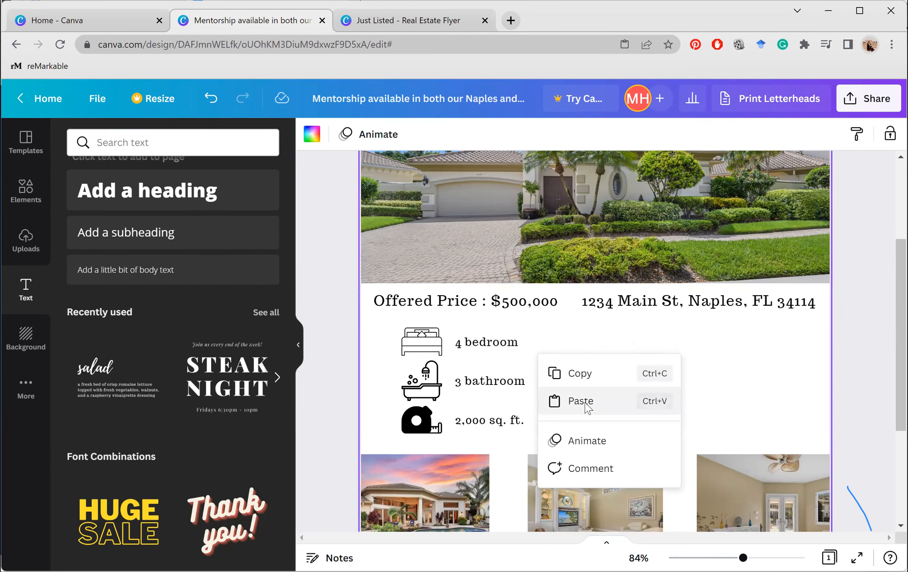
click(584, 404)
drag(500, 353, 817, 343)
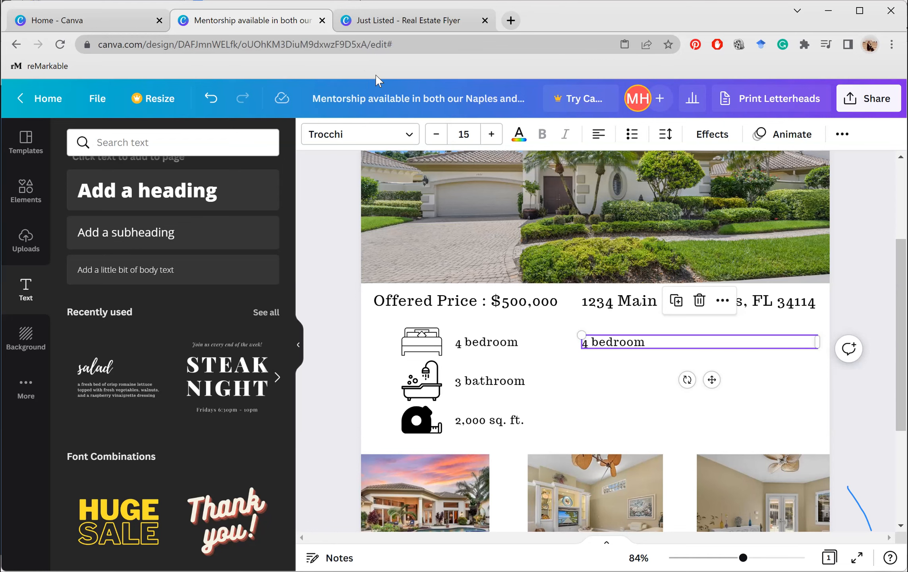
Copy the property description from the Just Listed flyer and paste it over the duplicate's text
click(380, 24)
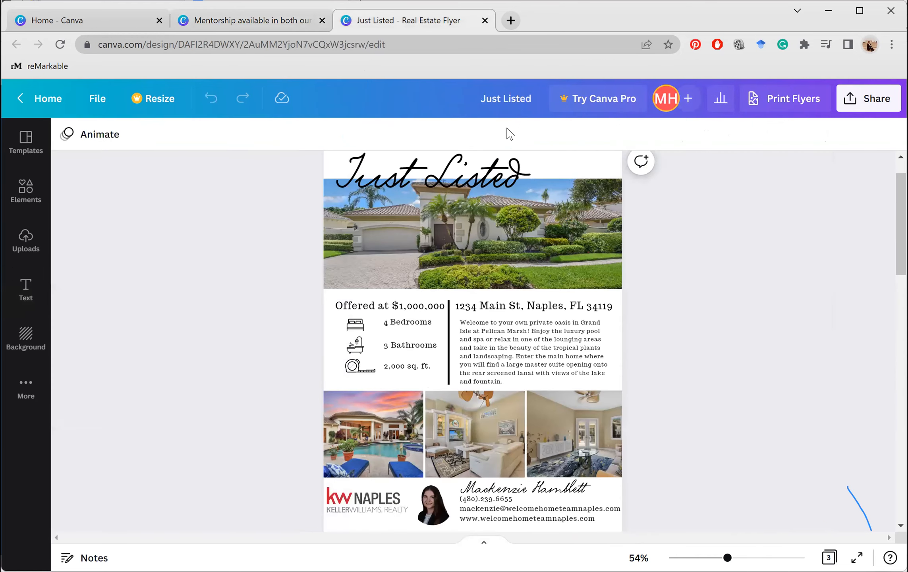
click(527, 348)
click(527, 347)
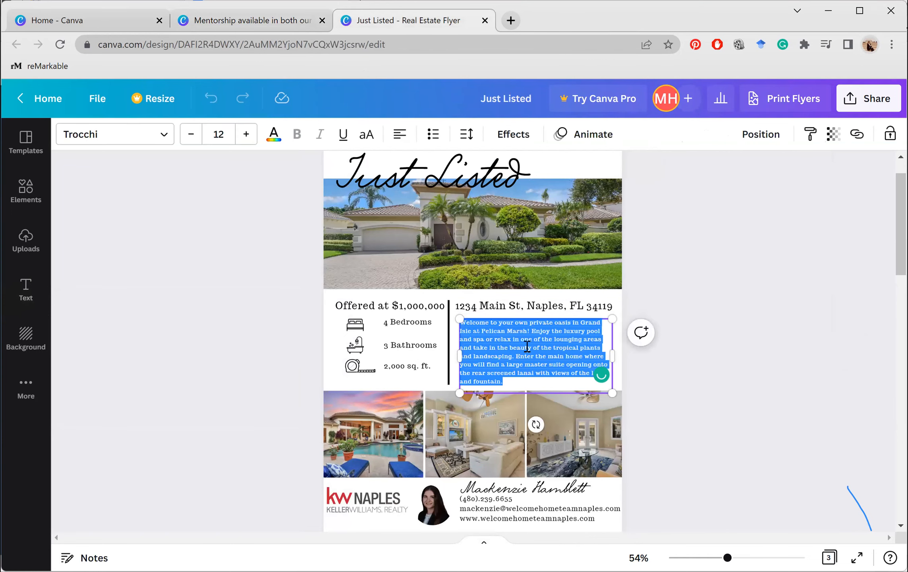
right_click(527, 345)
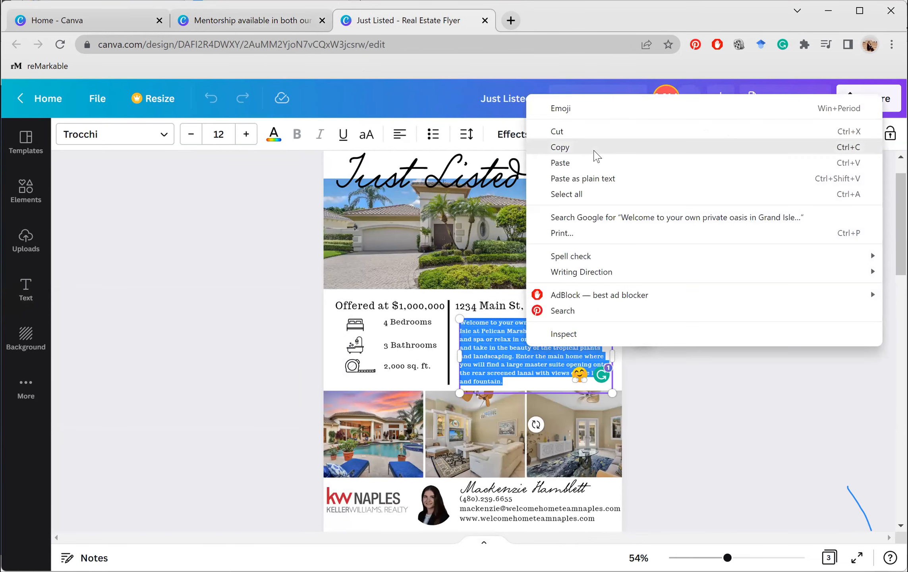
click(560, 147)
click(251, 20)
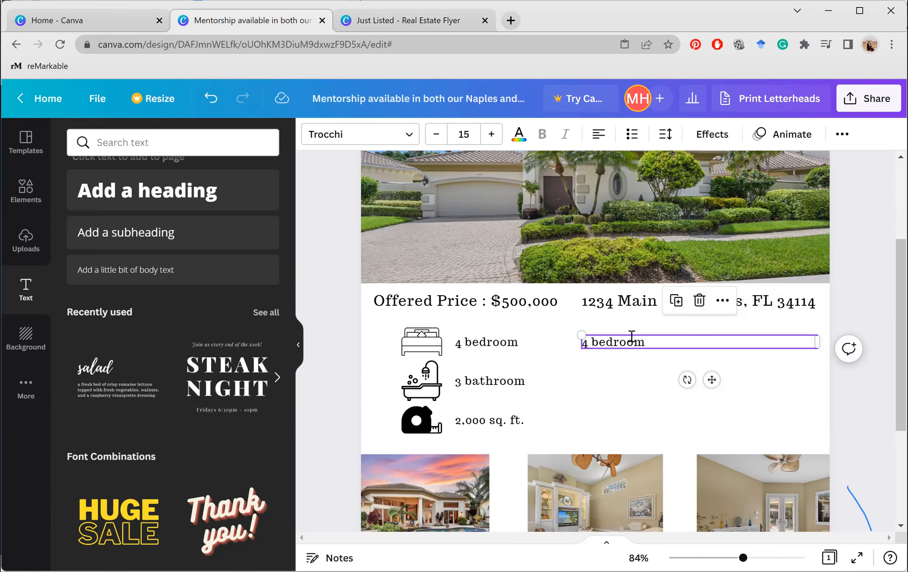
triple_click(631, 337)
right_click(632, 338)
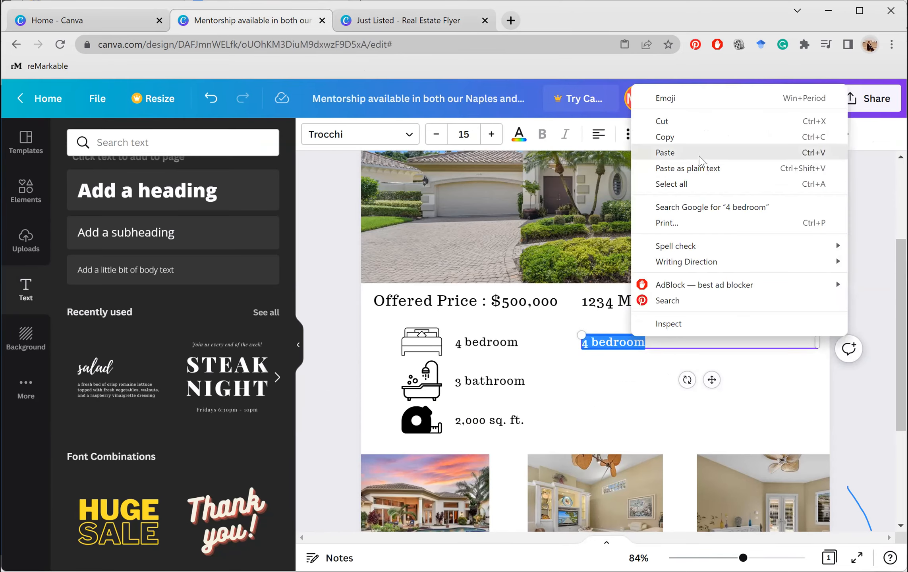
click(699, 157)
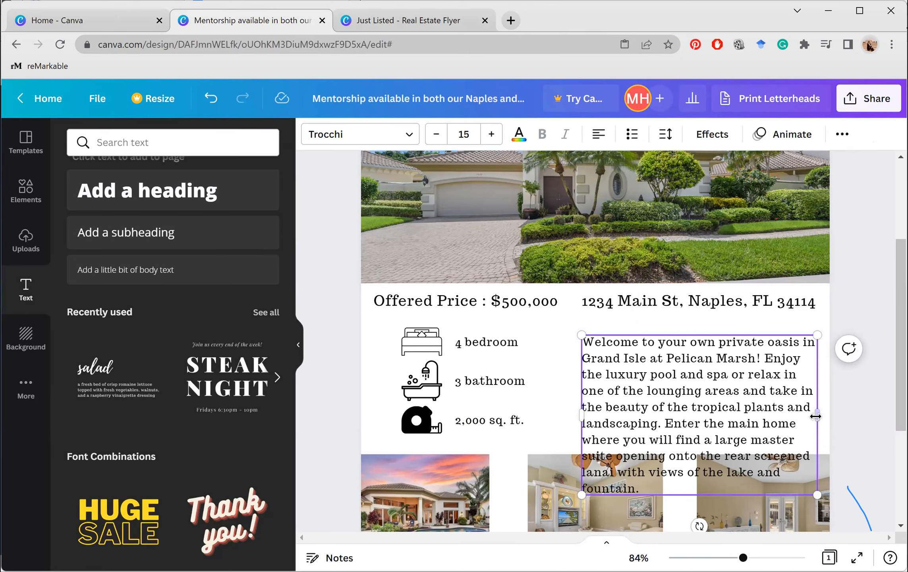
Move the description up beside the feature list and cut it to end at 'landscaping.'
click(885, 422)
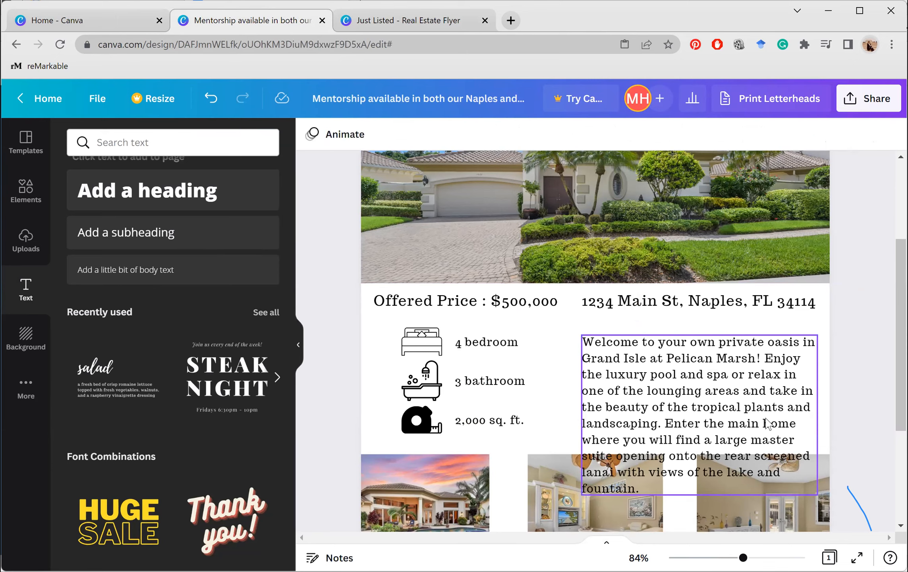
drag(766, 423, 758, 400)
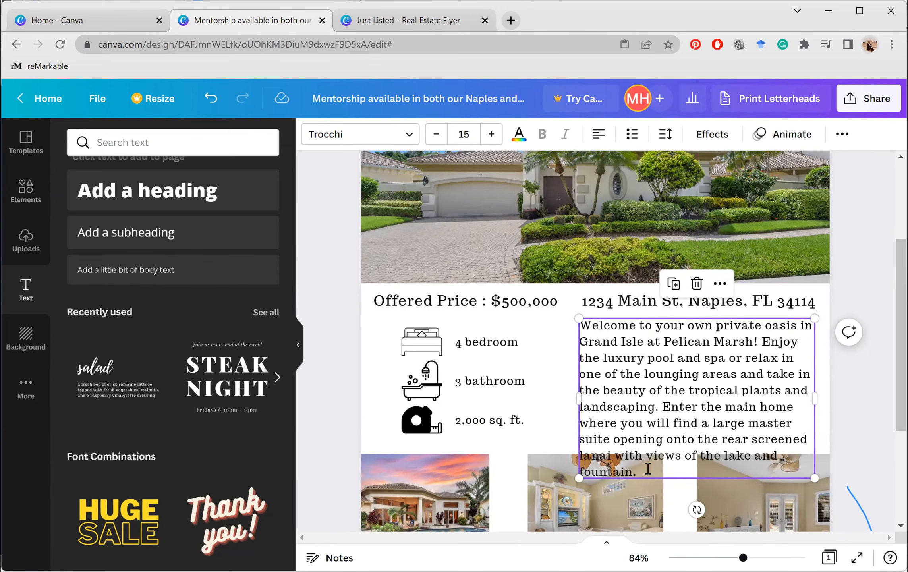
drag(647, 469, 661, 409)
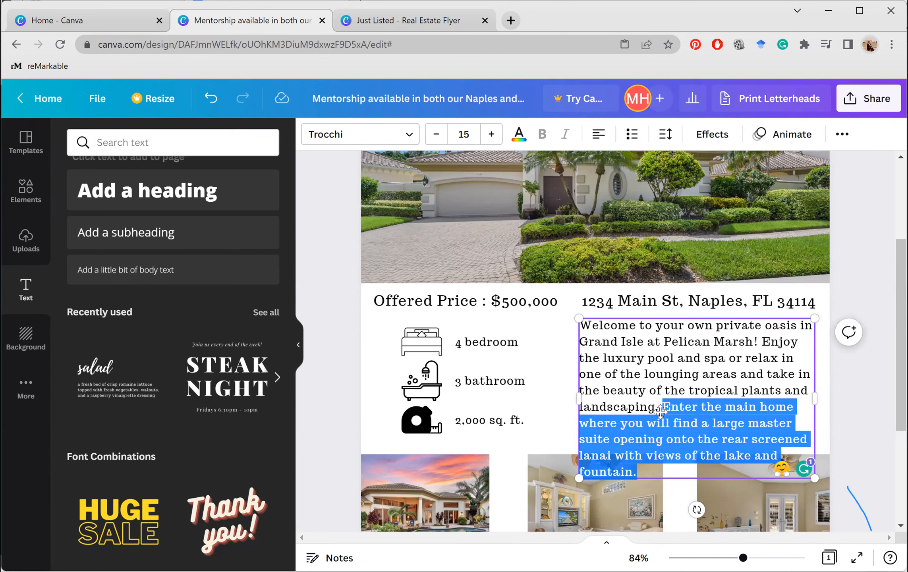
key(BackSpace)
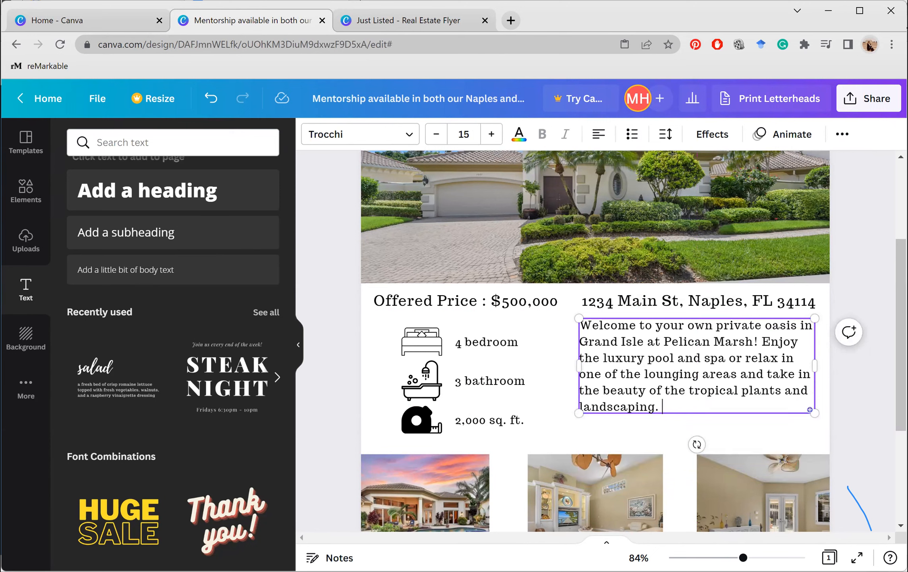
click(868, 436)
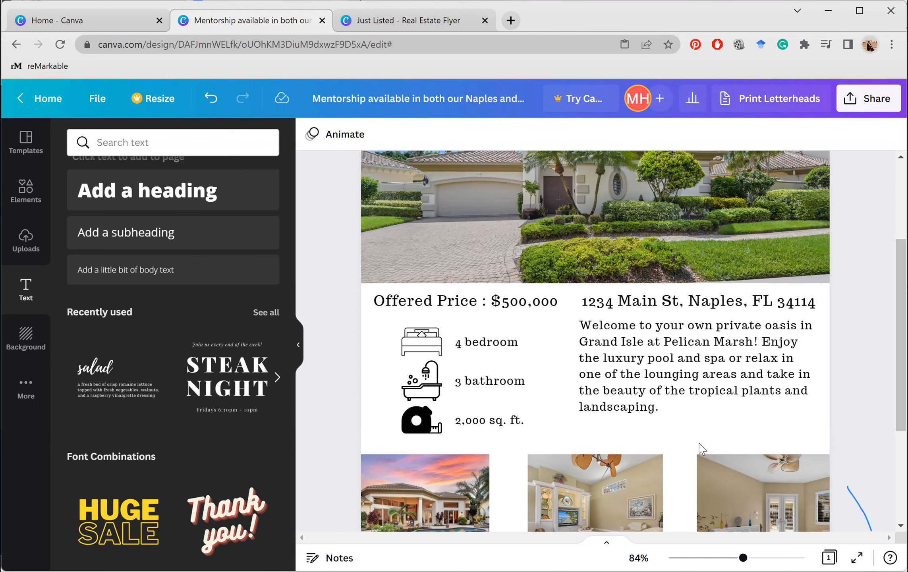
Narrow the description text box so its paragraph rewraps
scroll(701, 449, down, 5)
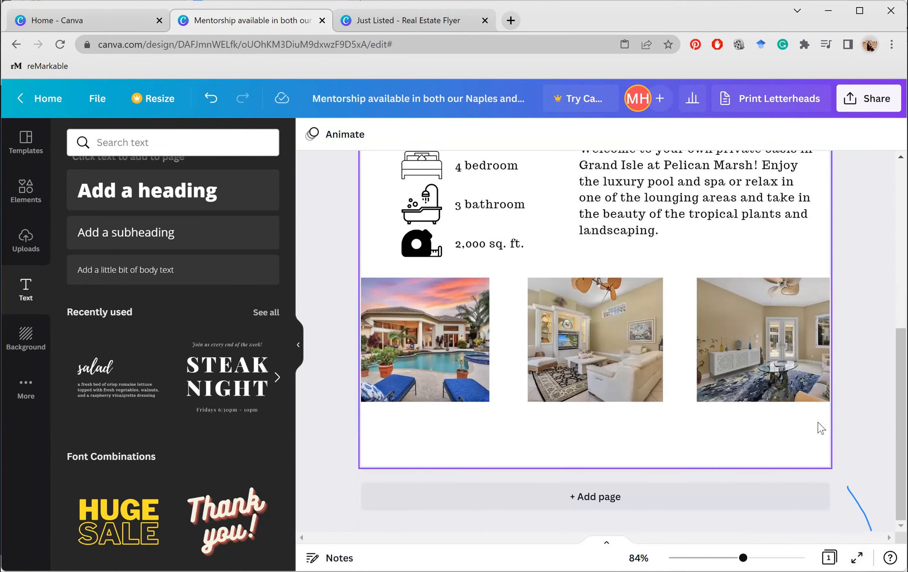
scroll(706, 370, up, 2)
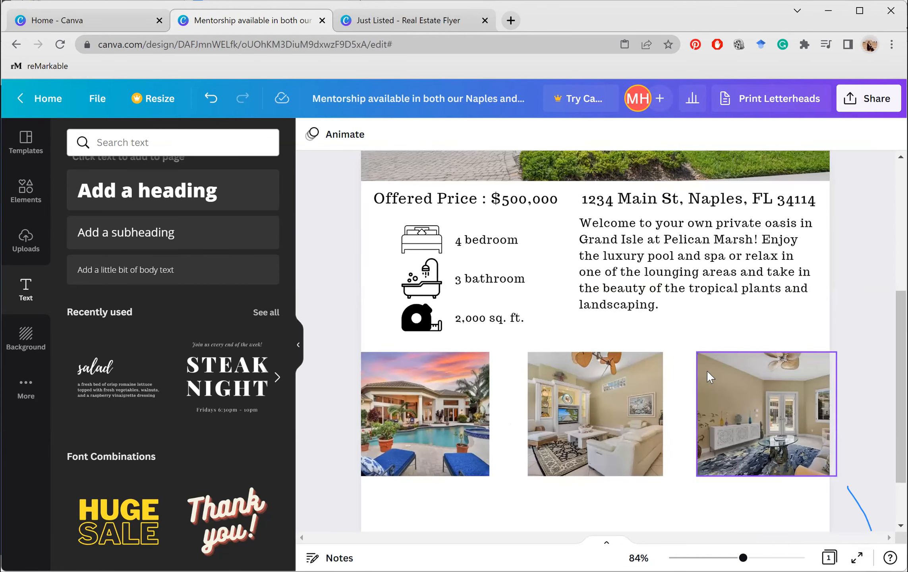
click(627, 270)
mouse_move(576, 259)
mouse_down()
mouse_move(601, 256)
mouse_move(587, 259)
mouse_up()
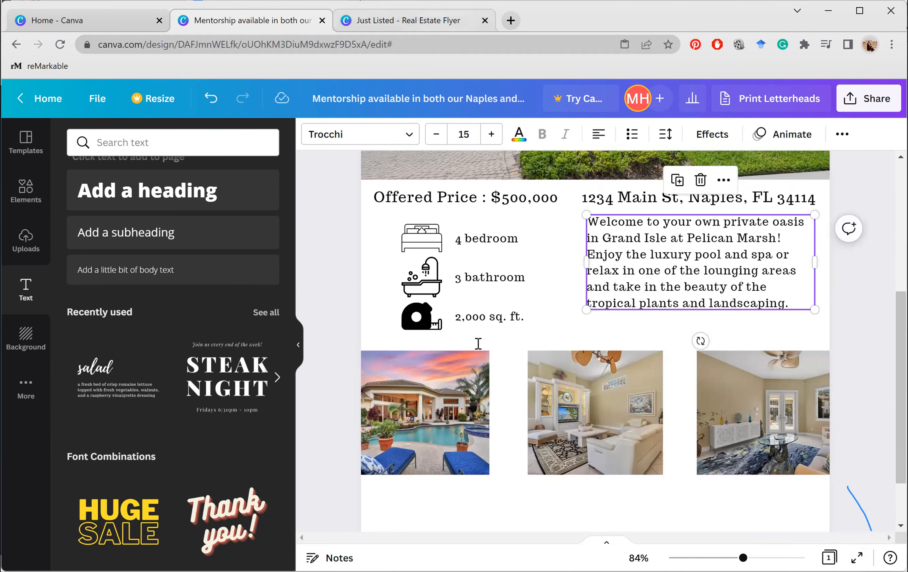
Compare against the Just Listed flyer, then zoom out to see the whole page
click(349, 21)
click(292, 28)
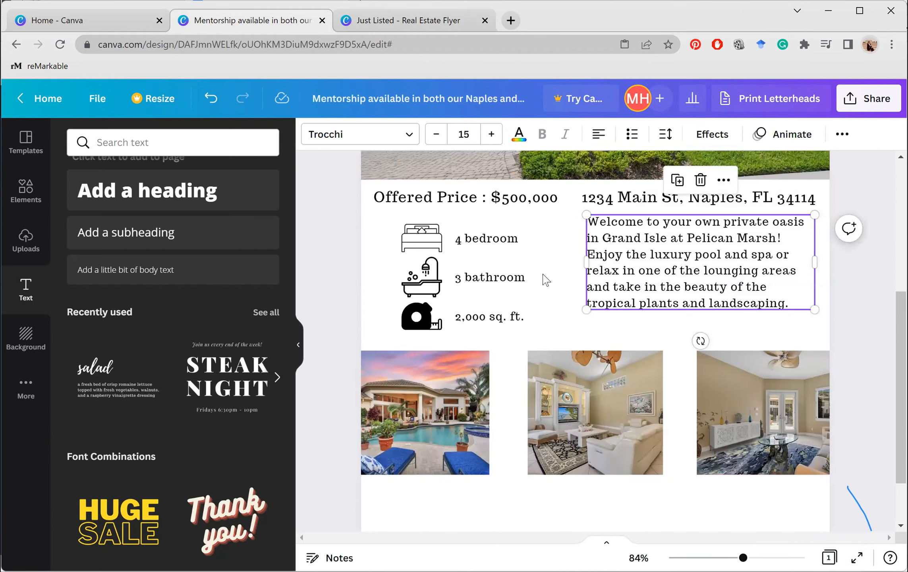
click(546, 280)
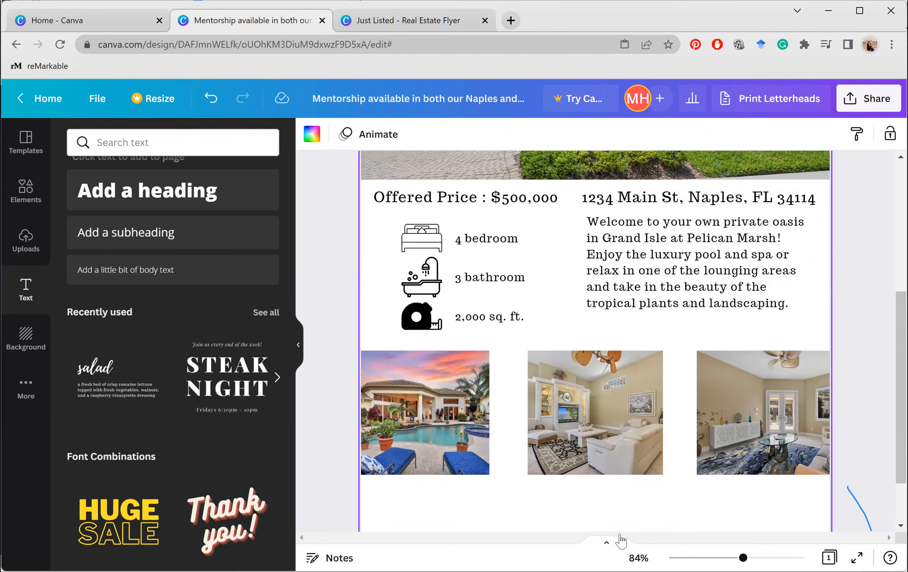
scroll(694, 543, up, 3)
drag(743, 557, 740, 557)
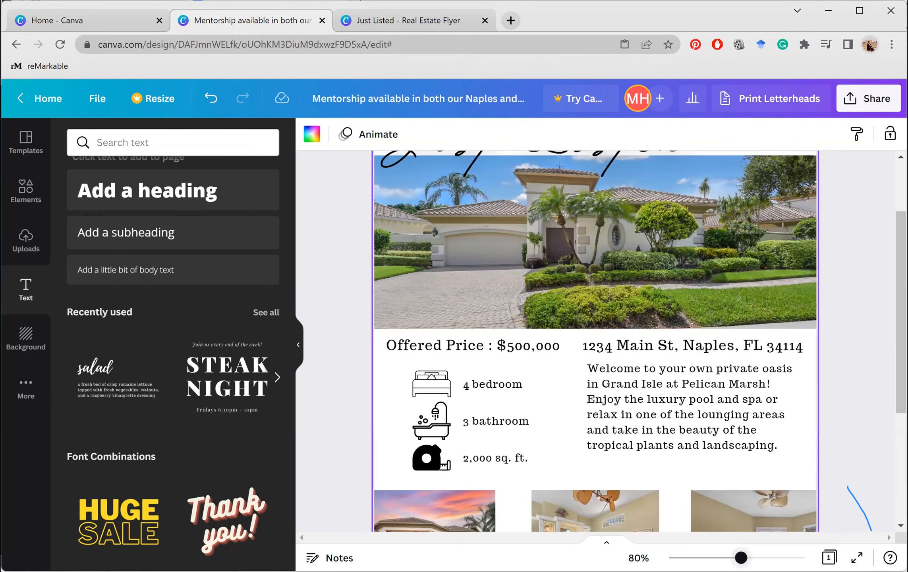
scroll(780, 510, down, 3)
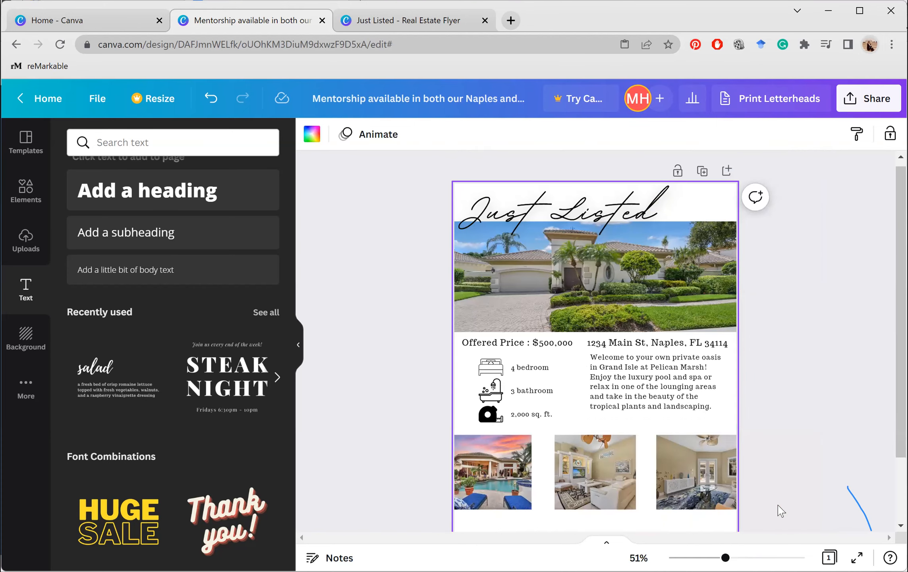
click(781, 511)
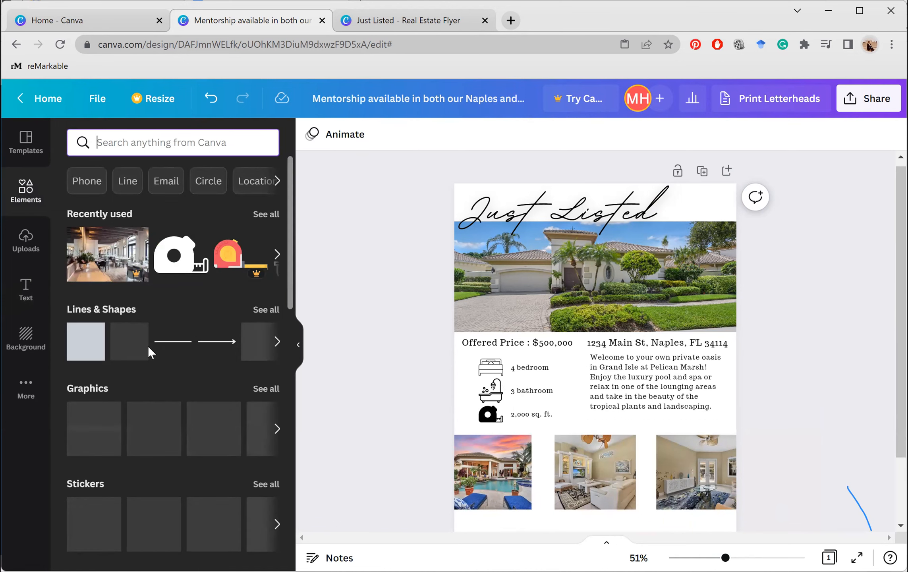
Add a plain line, rotate it vertical and place it between the features and description
click(185, 342)
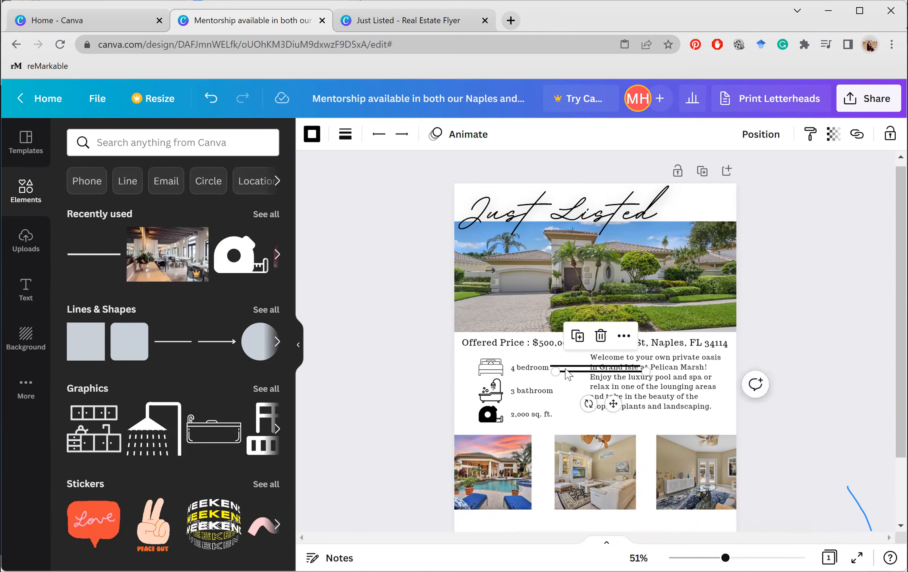
key(Escape)
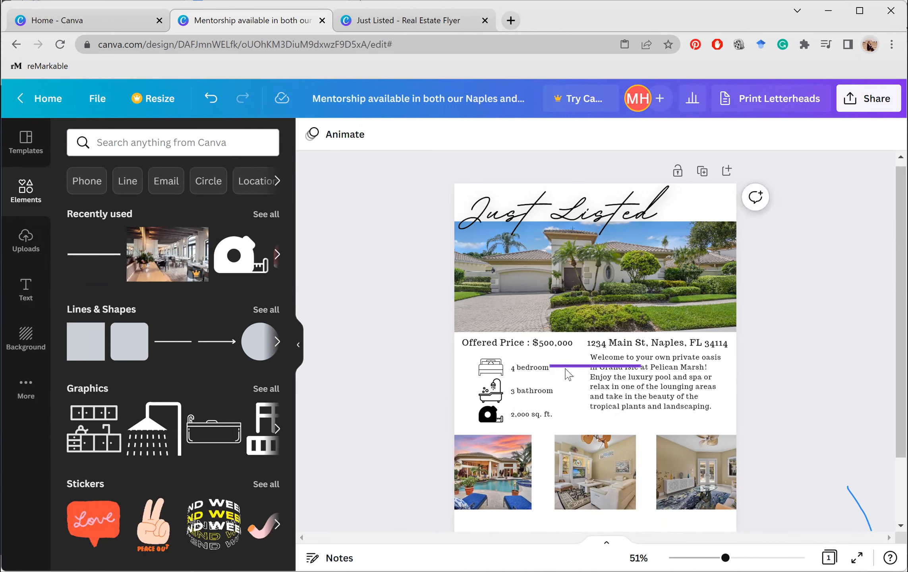
click(566, 369)
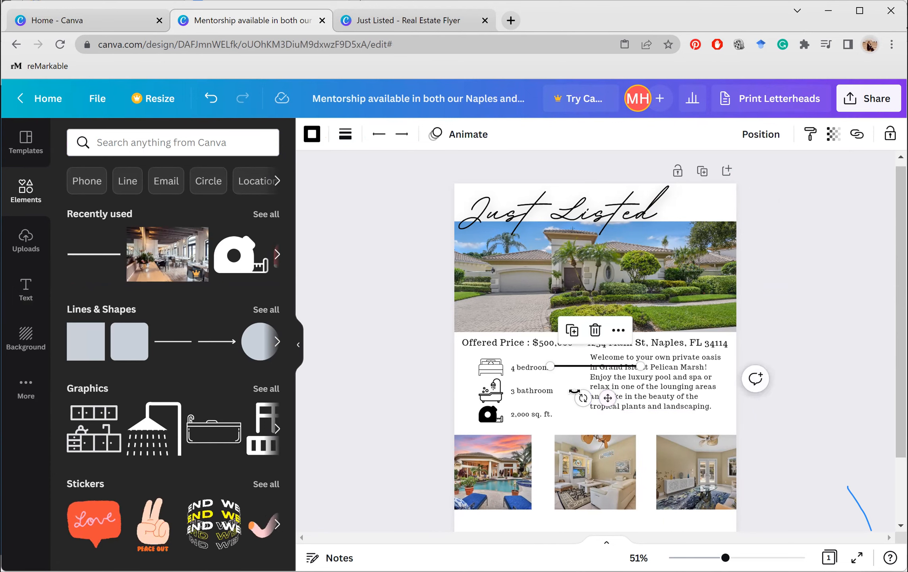
drag(561, 389, 432, 356)
drag(551, 393, 548, 394)
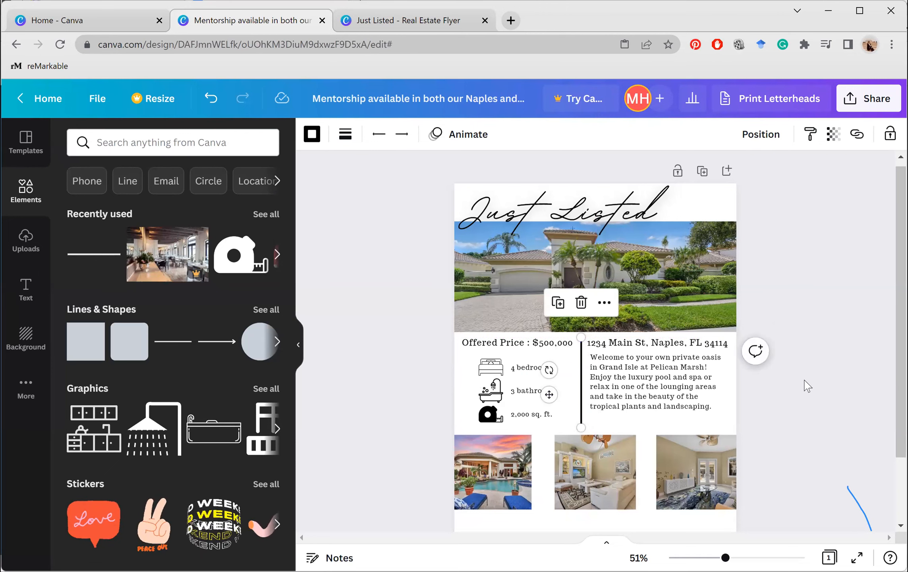
click(804, 381)
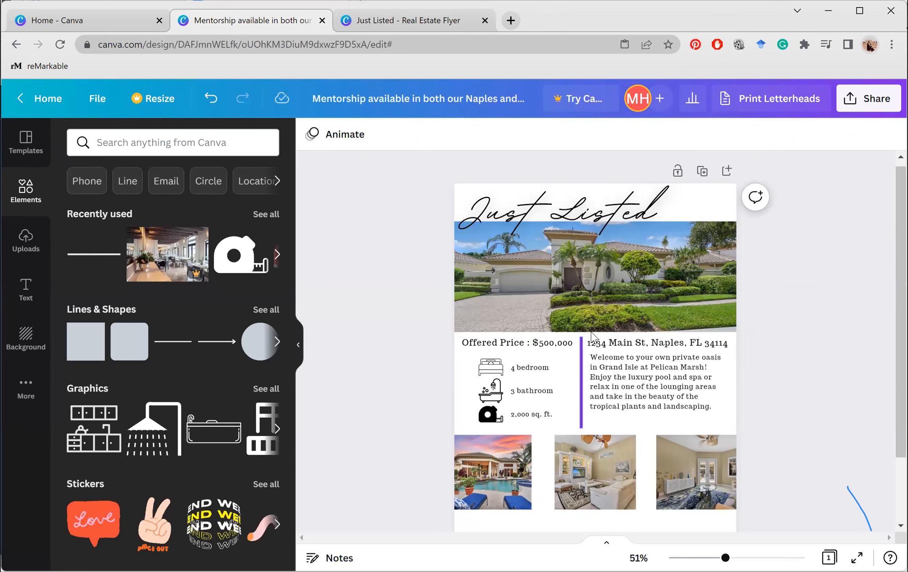
Extend the vertical divider's top end upward
click(580, 386)
mouse_move(581, 337)
mouse_down()
mouse_move(578, 244)
mouse_move(584, 340)
mouse_up()
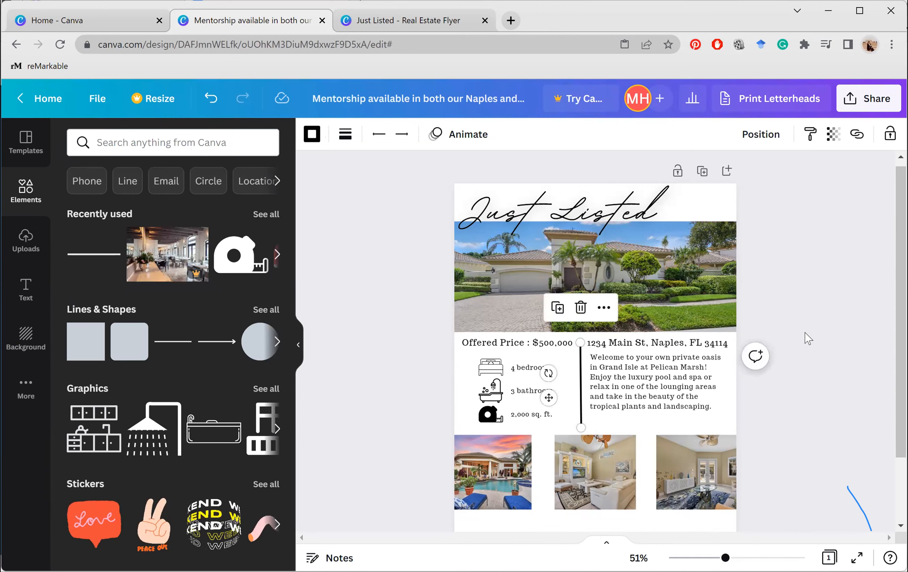
click(572, 358)
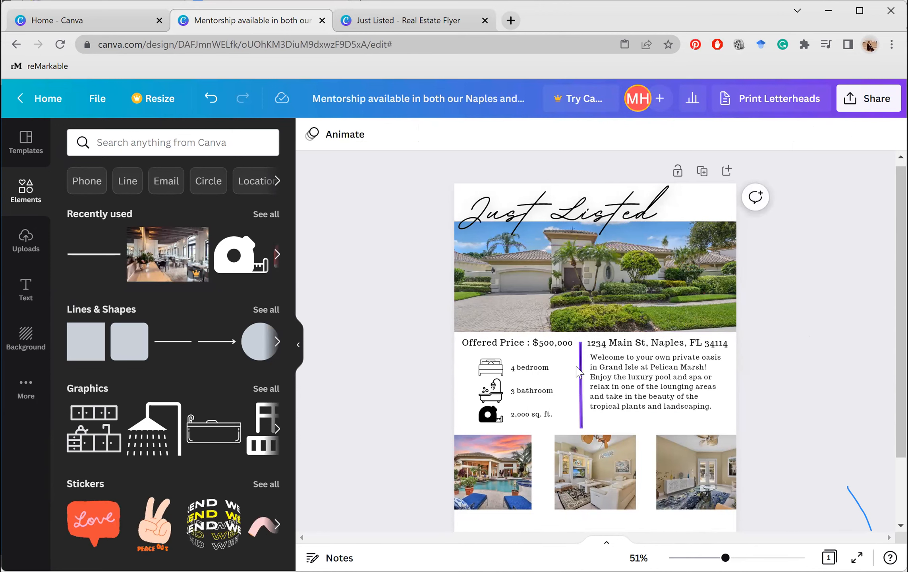
click(579, 372)
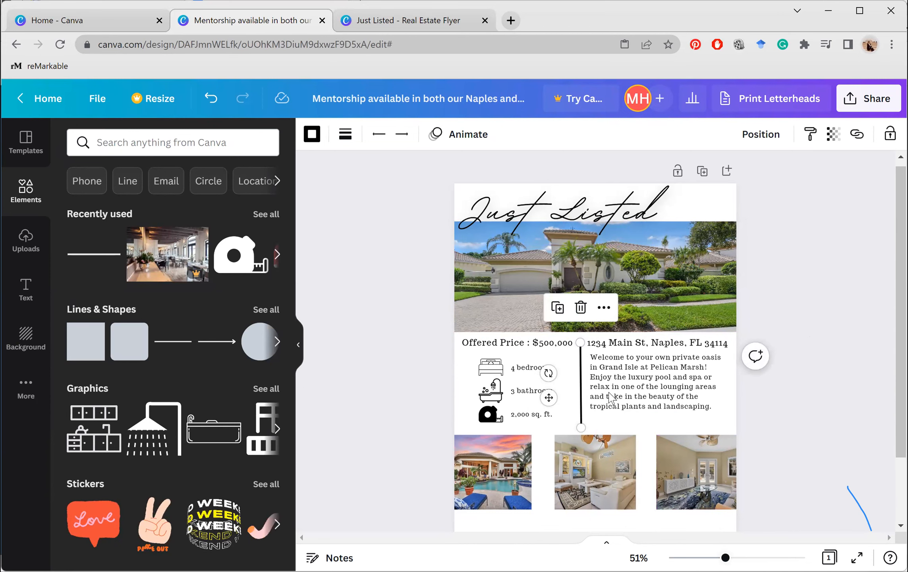
scroll(592, 377, up, 3)
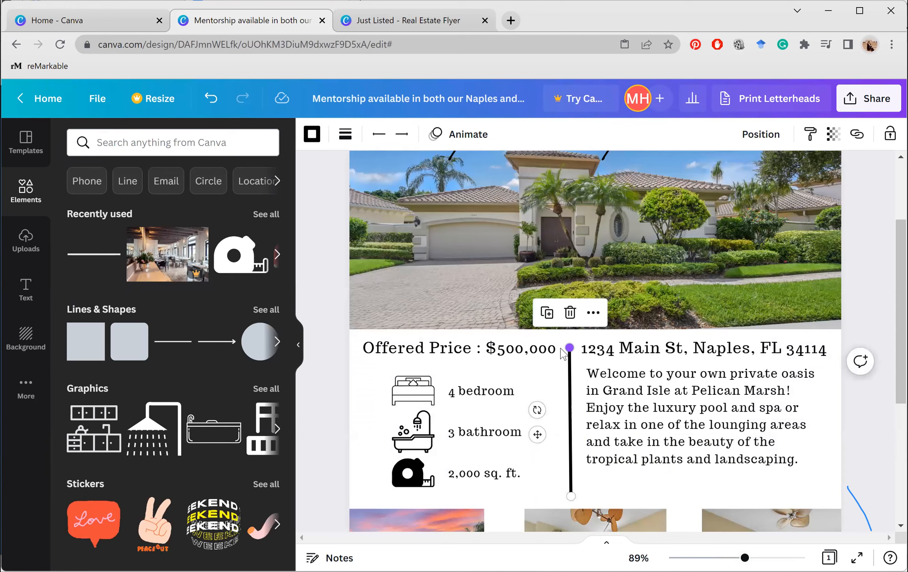
Nudge the divider line's top endpoint, then select the vertical divider line
drag(569, 347, 569, 347)
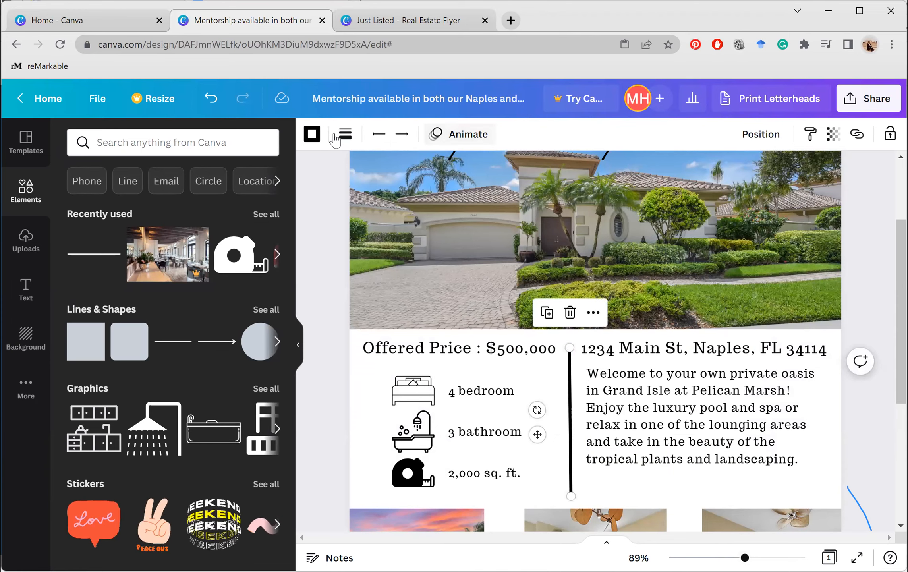
right_click(310, 145)
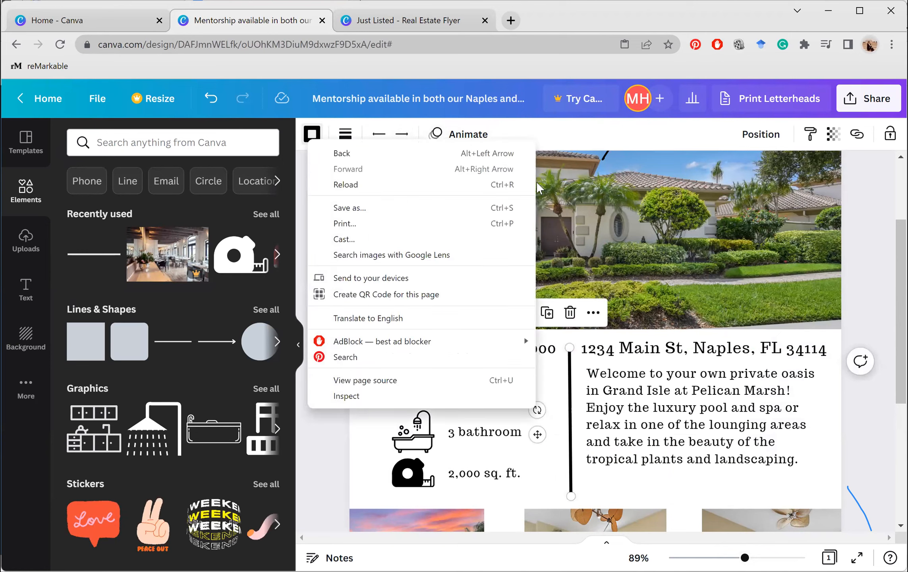
click(628, 175)
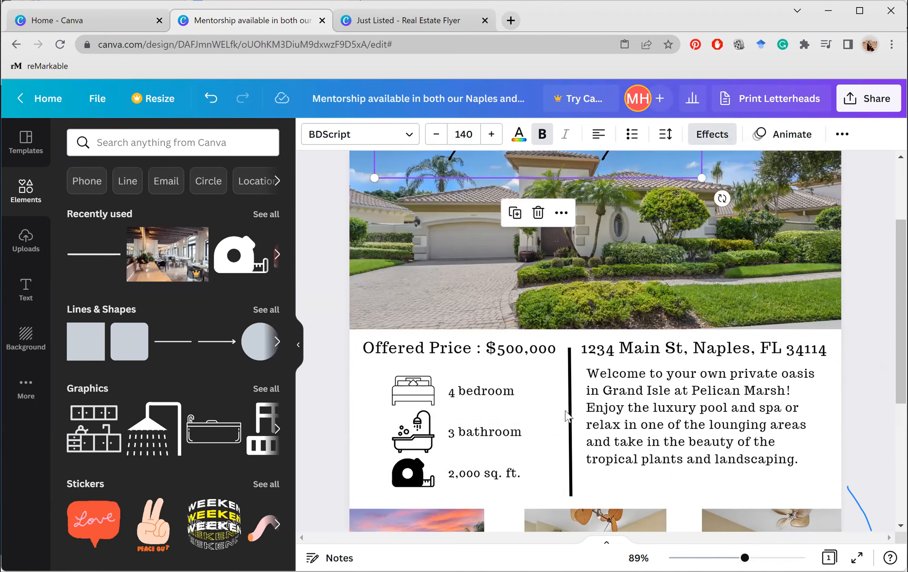
click(570, 424)
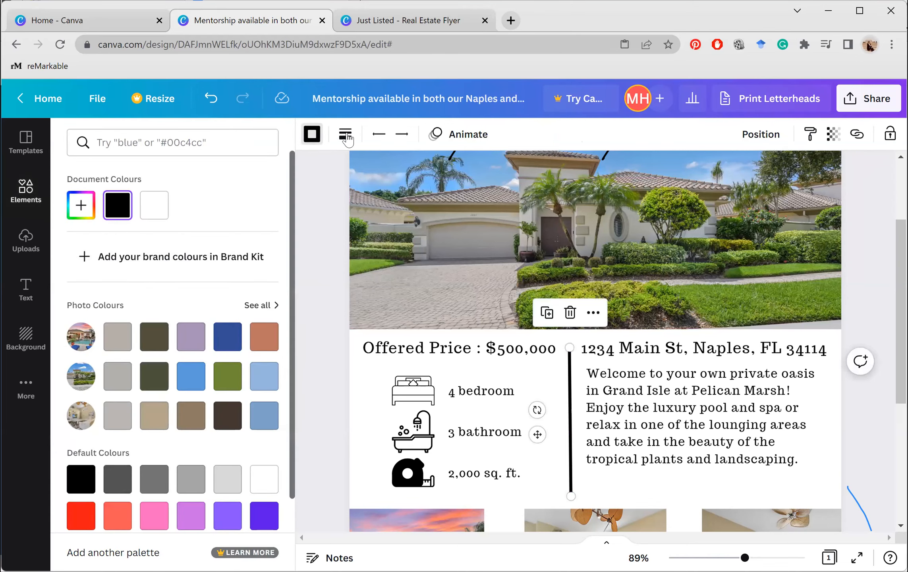
Try long-dashed, short-dashed and dotted styles, then keep the divider solid and thicken its weight
click(346, 136)
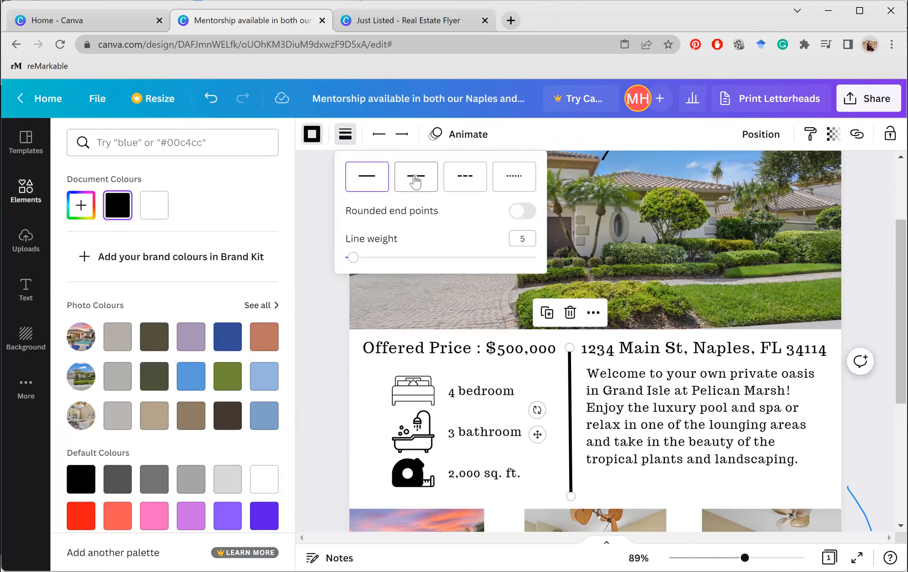
click(415, 181)
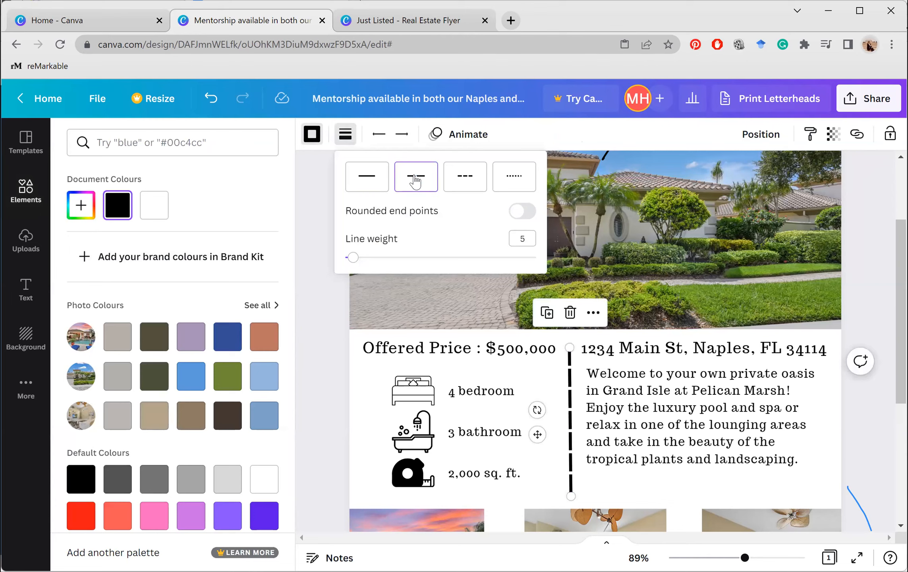
click(483, 187)
click(510, 179)
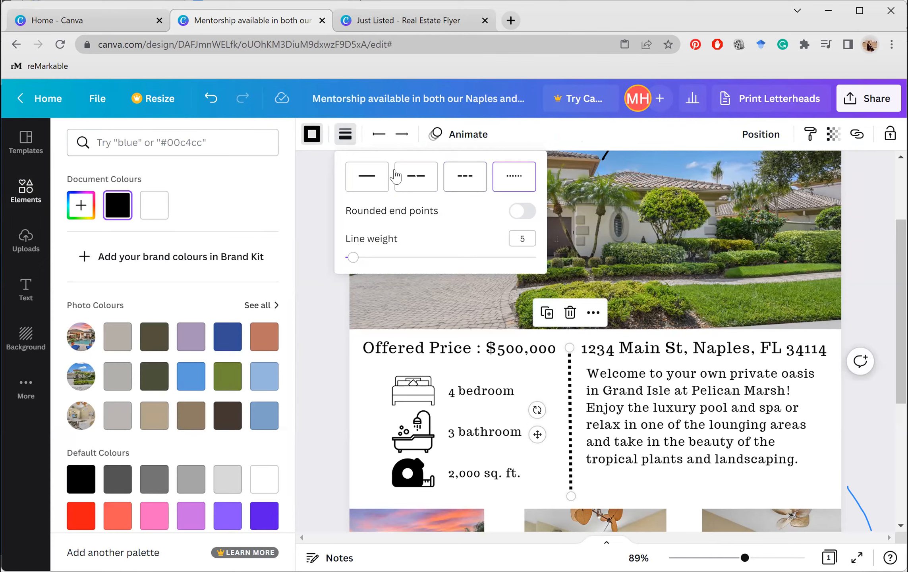
click(355, 185)
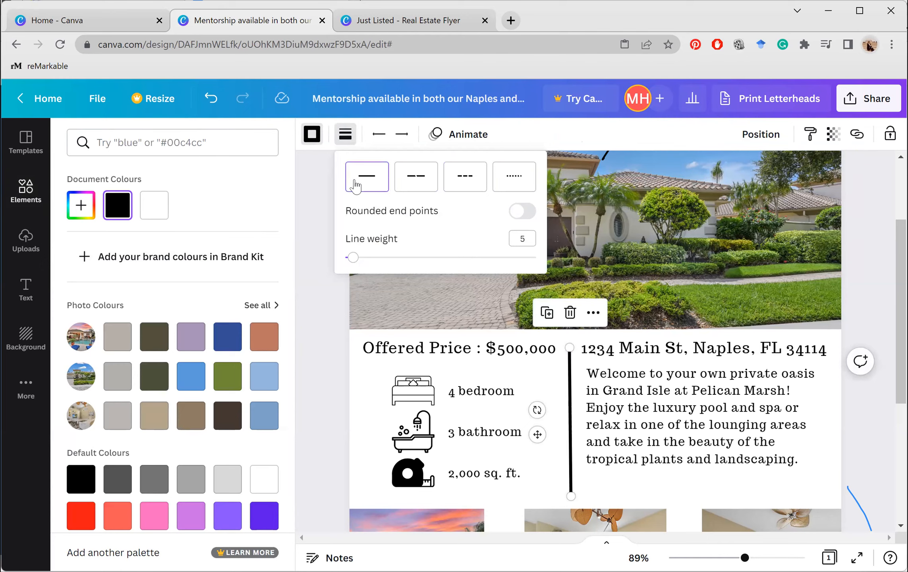
mouse_move(355, 259)
mouse_down()
mouse_move(418, 258)
mouse_move(354, 259)
mouse_up()
key(Escape)
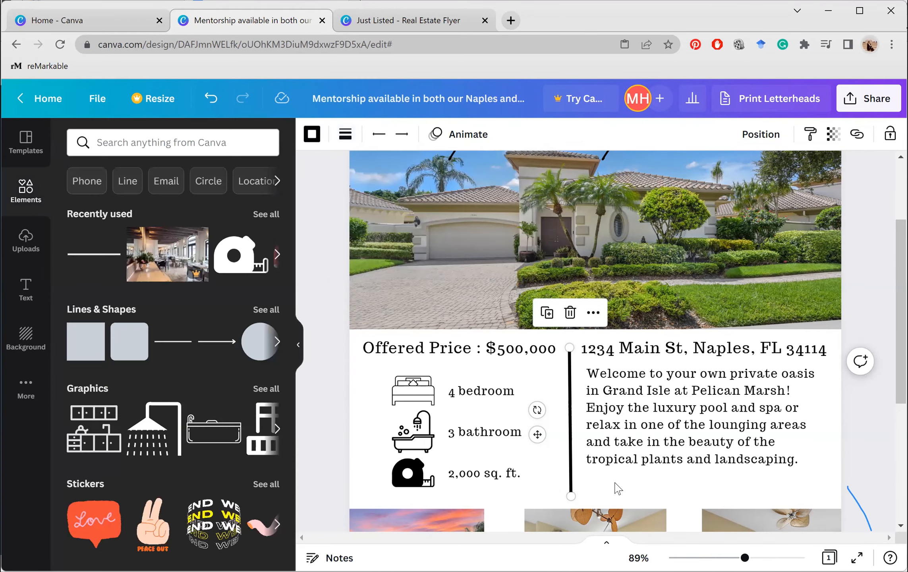
right_click(617, 488)
key(Escape)
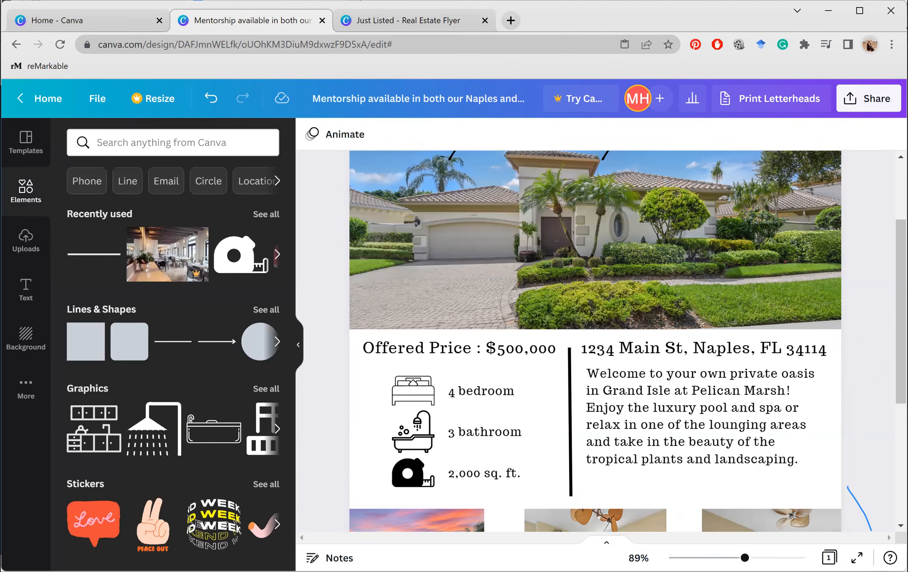
Extend the divider's top end up to the price row, then bring up the Uploads library
scroll(583, 318, down, 5)
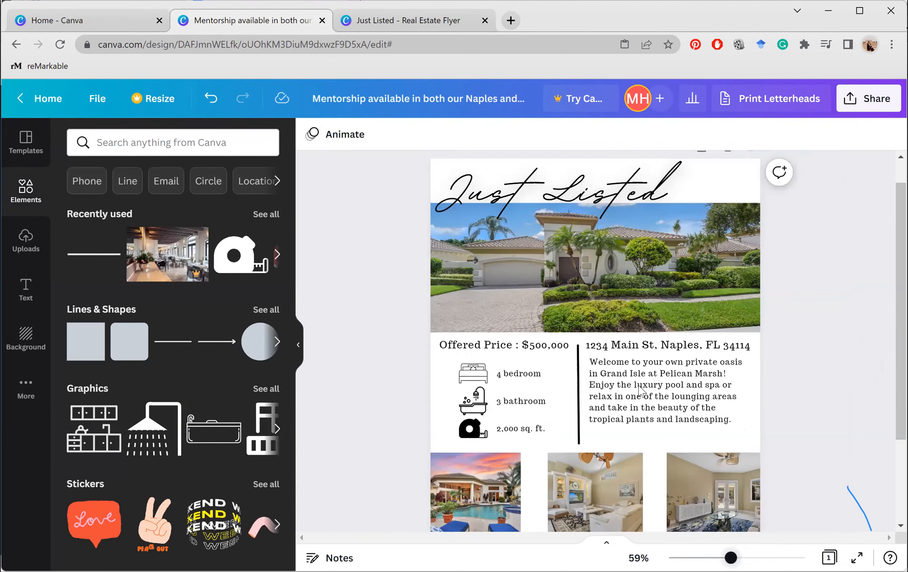
click(582, 318)
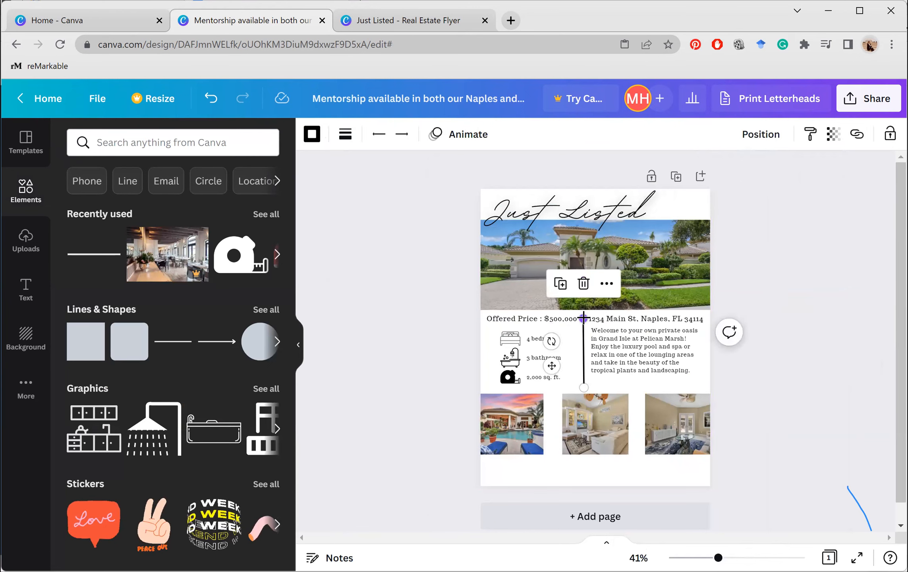
mouse_move(583, 318)
mouse_down()
mouse_move(582, 309)
mouse_move(582, 318)
mouse_up()
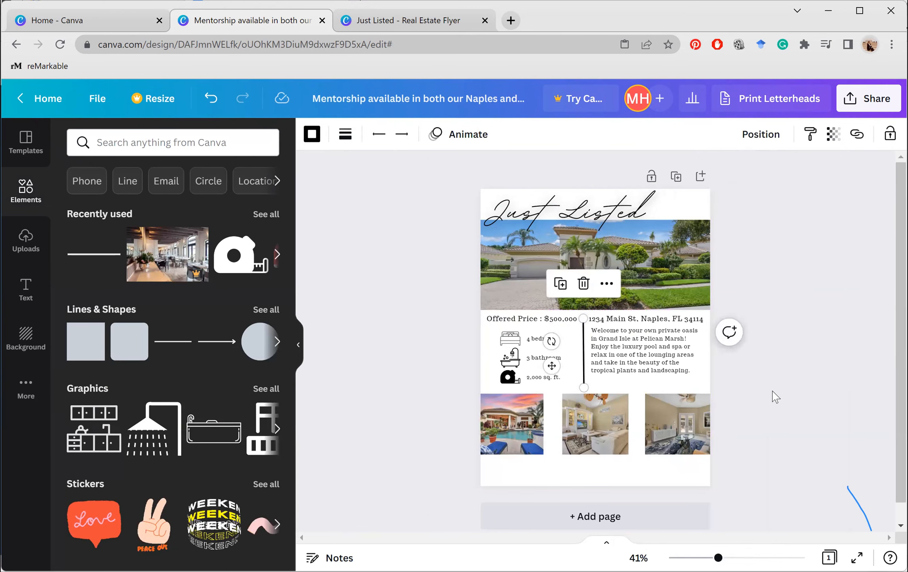
click(775, 396)
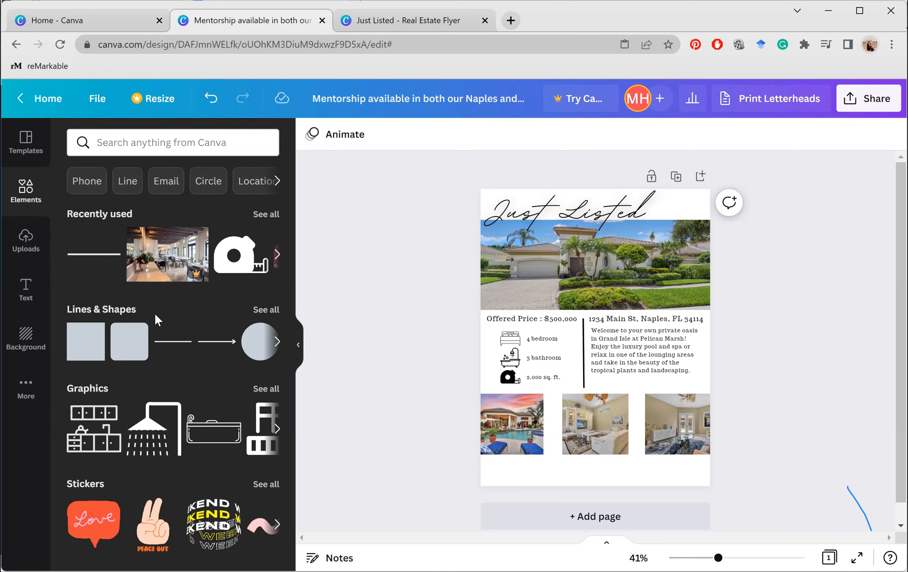
click(31, 244)
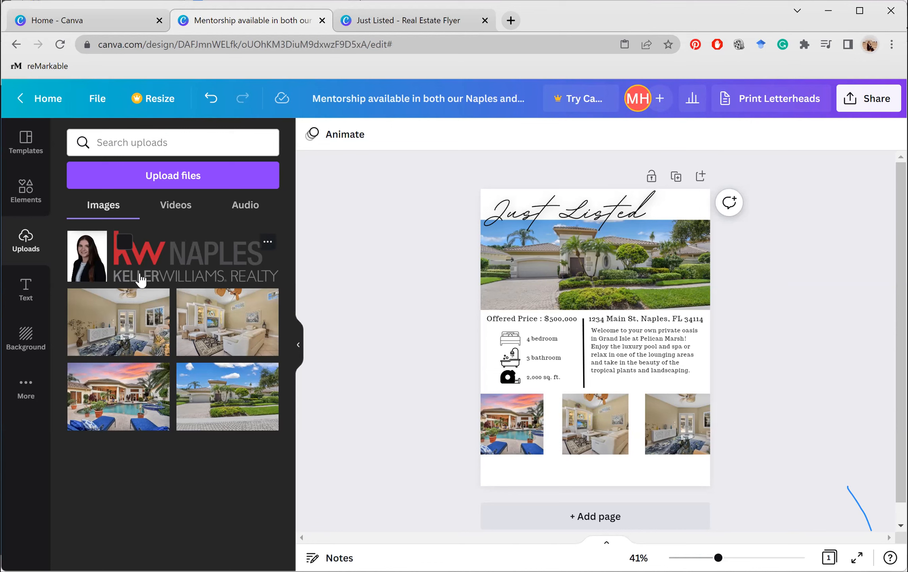
Add the KW NAPLES logo, move it below the photos at bottom-left, and shrink it to about 3 × 0.9
click(175, 263)
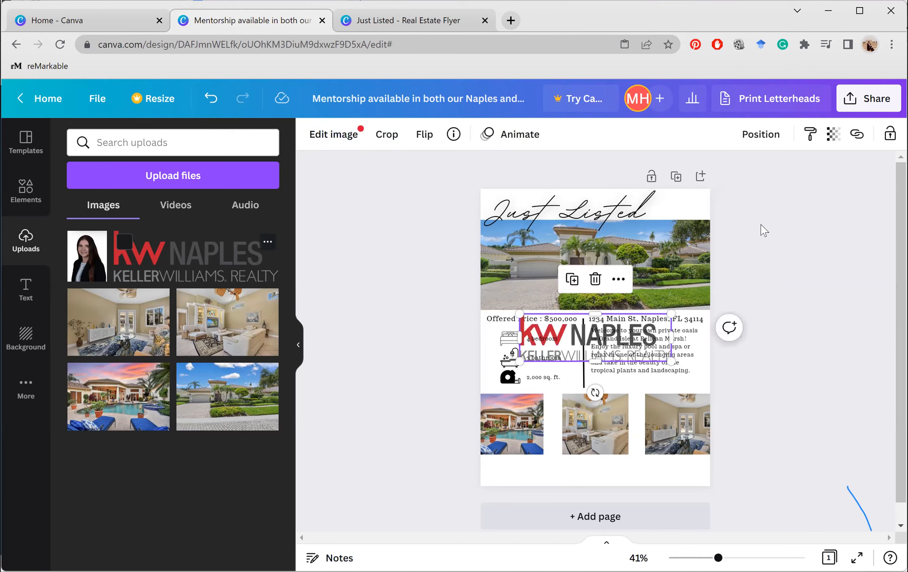
drag(606, 336, 536, 500)
drag(632, 497, 538, 475)
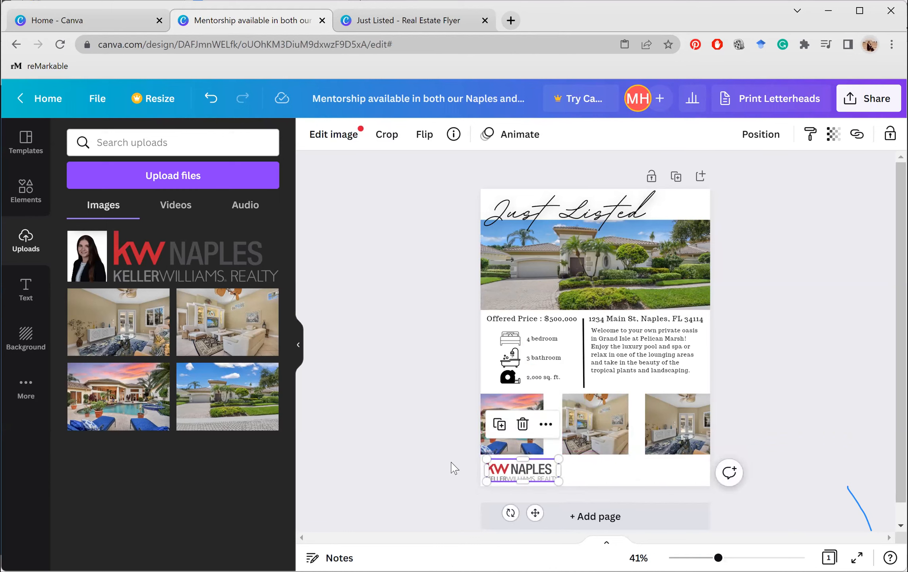
click(455, 468)
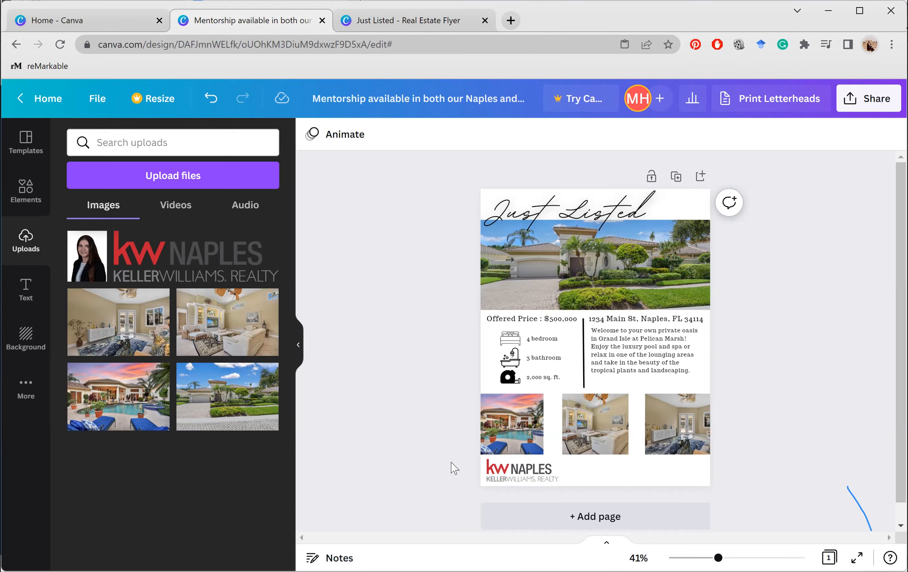
click(515, 475)
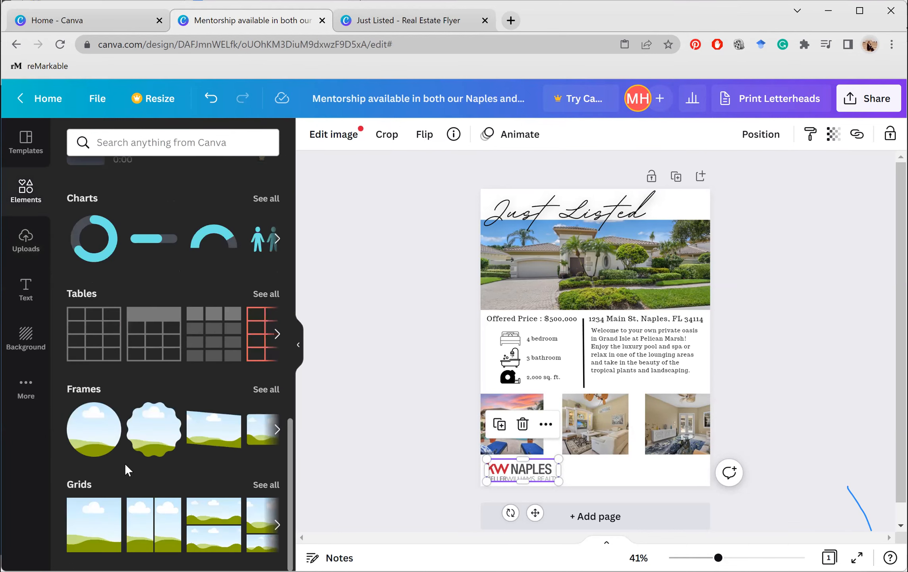
Scroll the Elements panel down to Frames and show every frame shape
scroll(125, 463, down, 2)
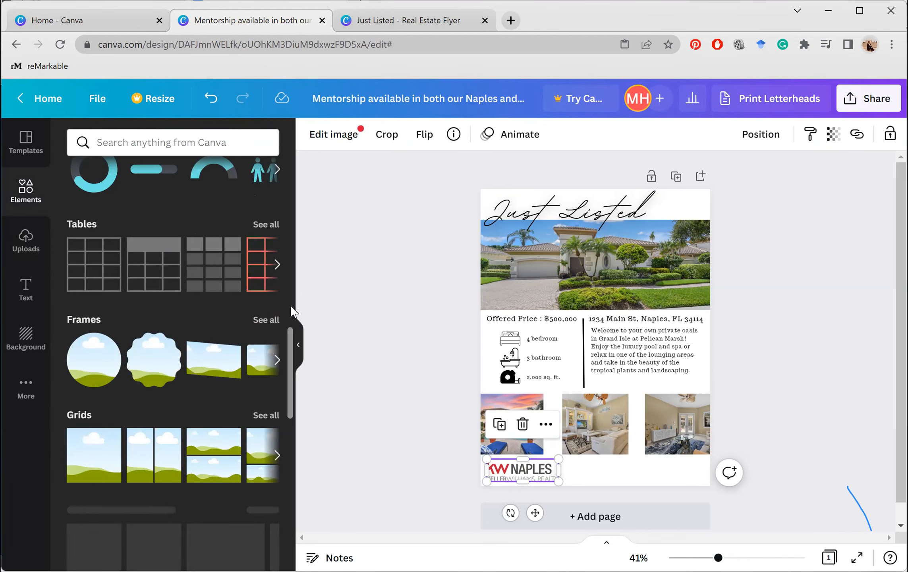
click(264, 319)
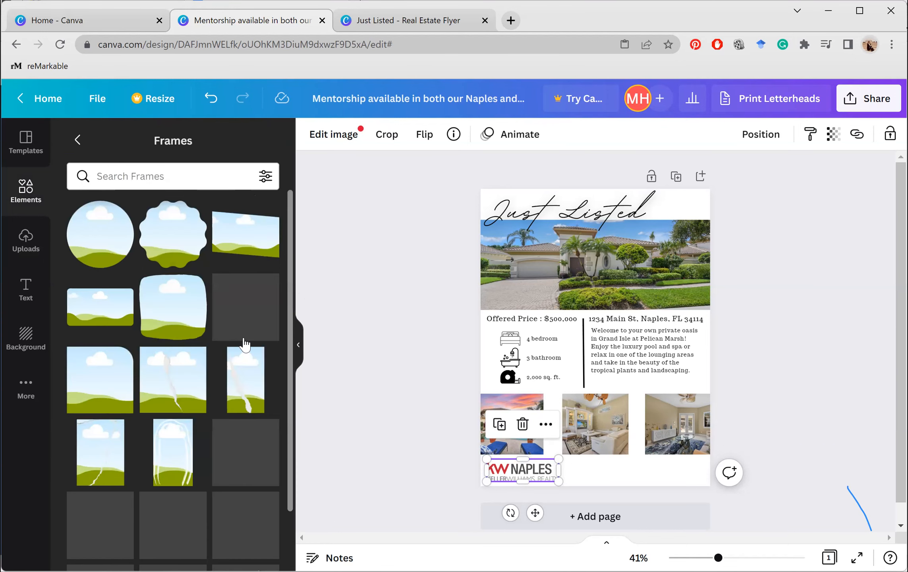
Add a circle frame, shrink it, and position it beside the KW logo below the photos
scroll(245, 344, down, 5)
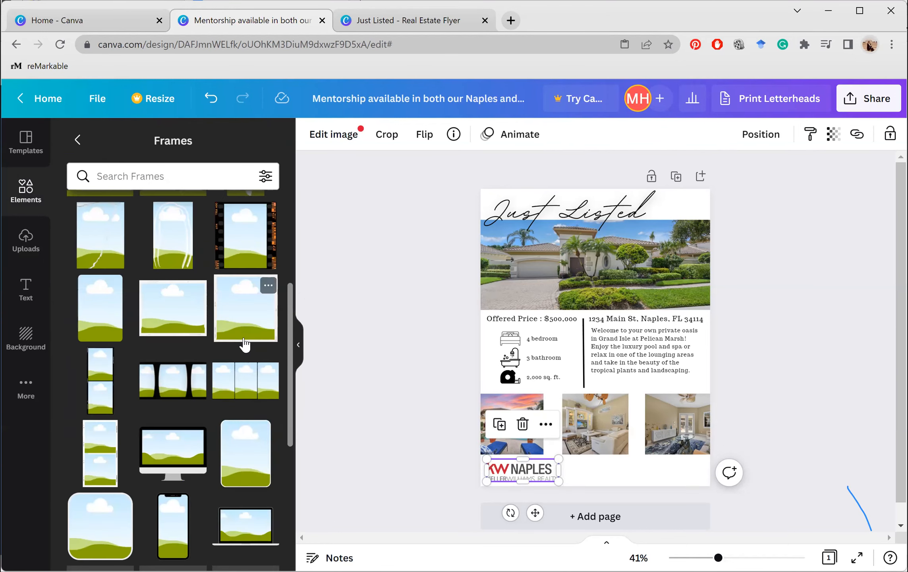
scroll(245, 344, down, 6)
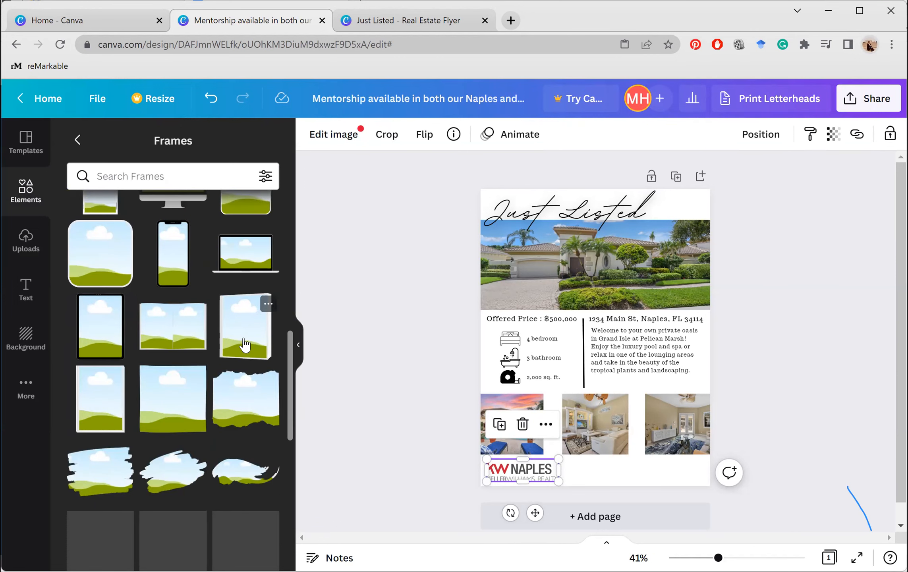
scroll(245, 344, down, 5)
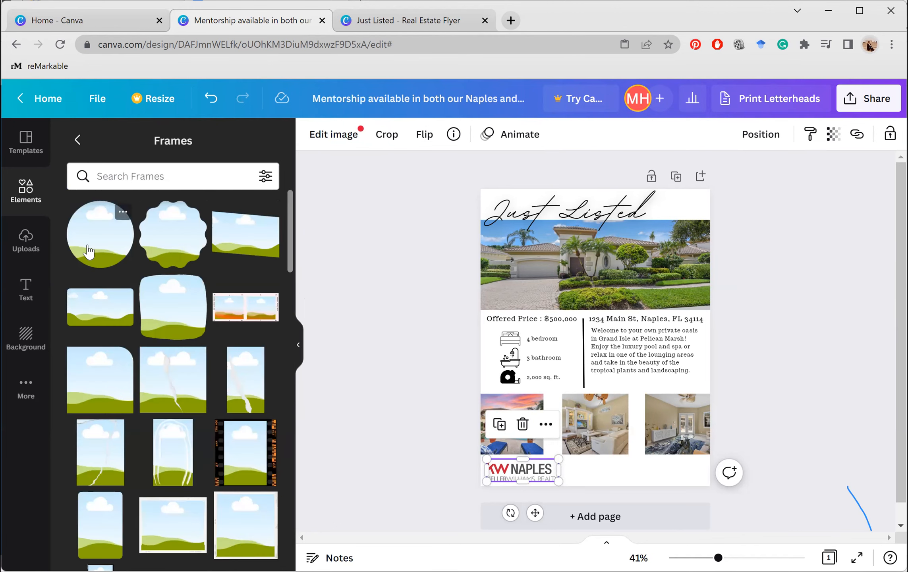
click(88, 251)
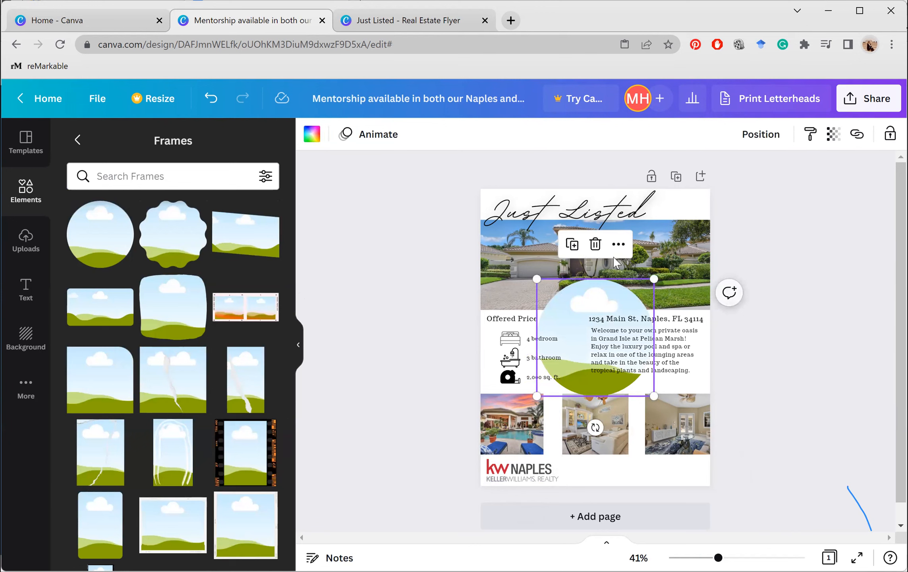
drag(657, 279, 569, 364)
drag(564, 428, 592, 517)
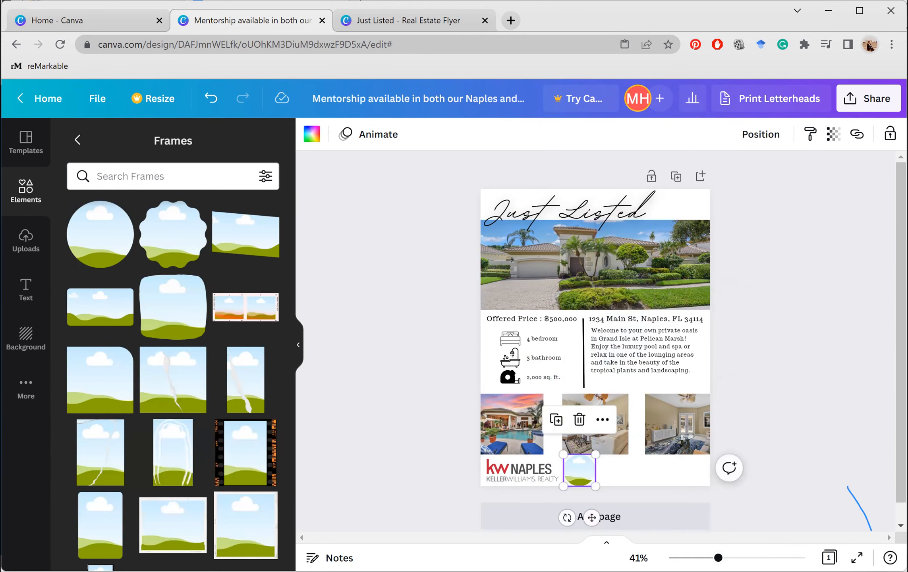
ctrl+scroll(639, 392, up, 5)
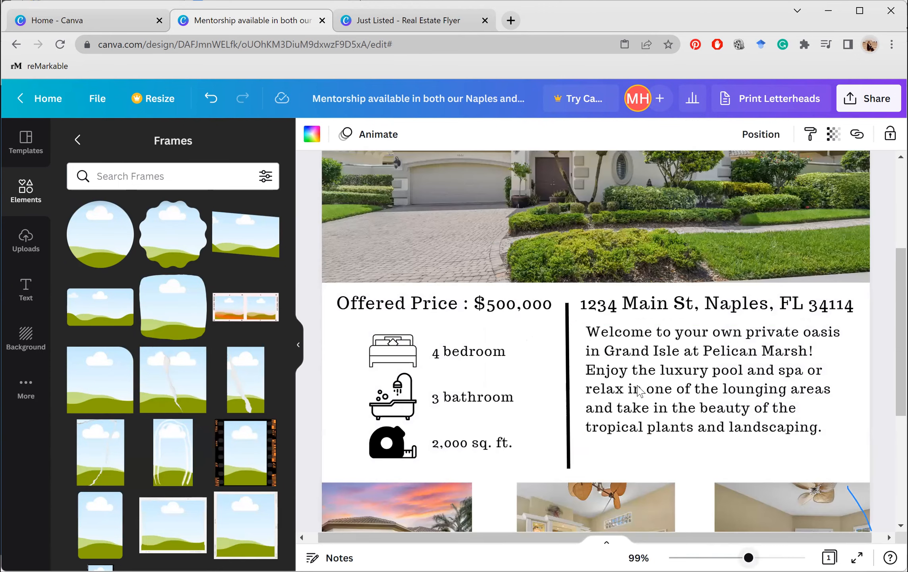
scroll(403, 262, down, 5)
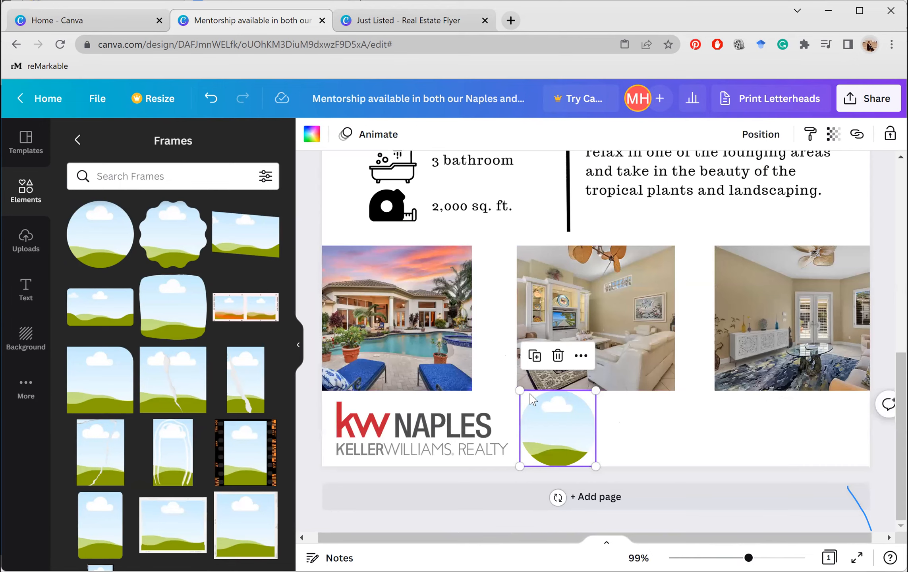
drag(517, 386, 528, 397)
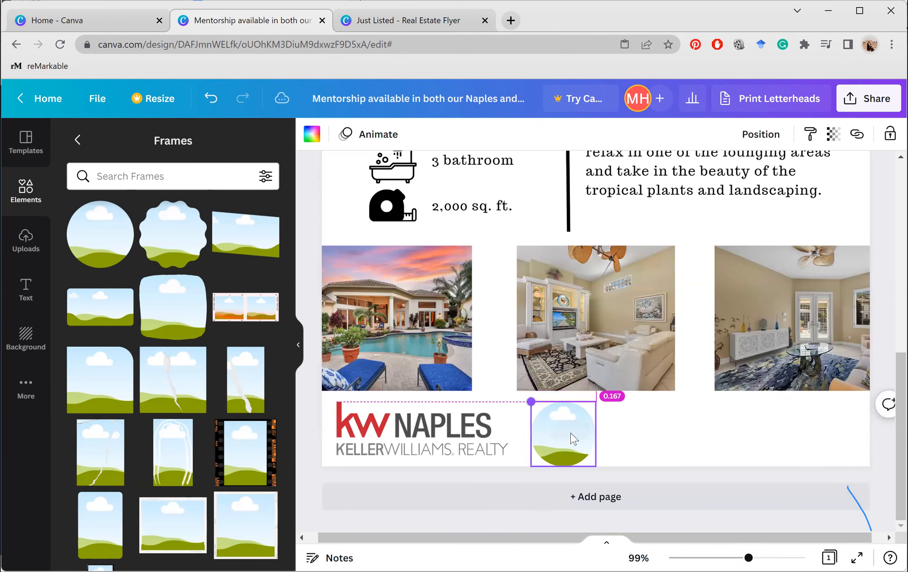
drag(572, 445, 572, 437)
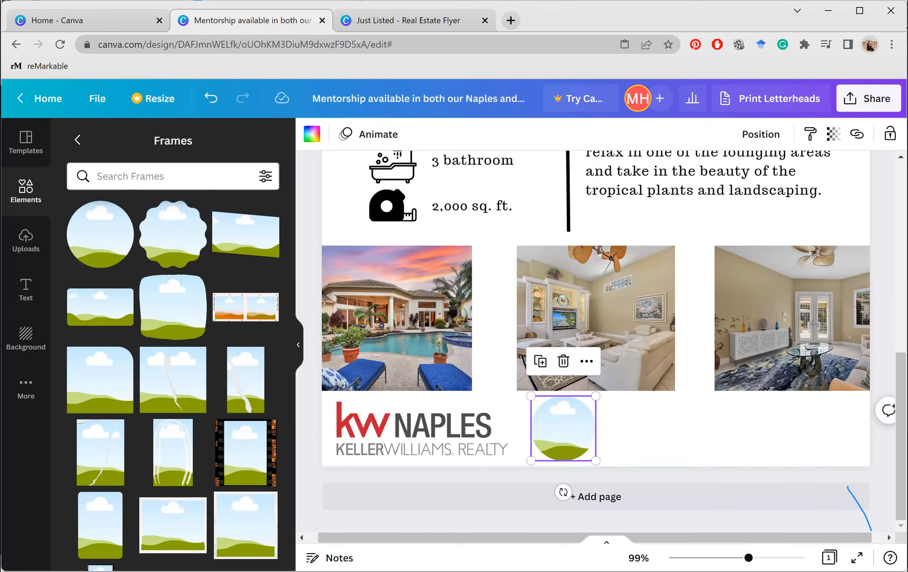
click(27, 234)
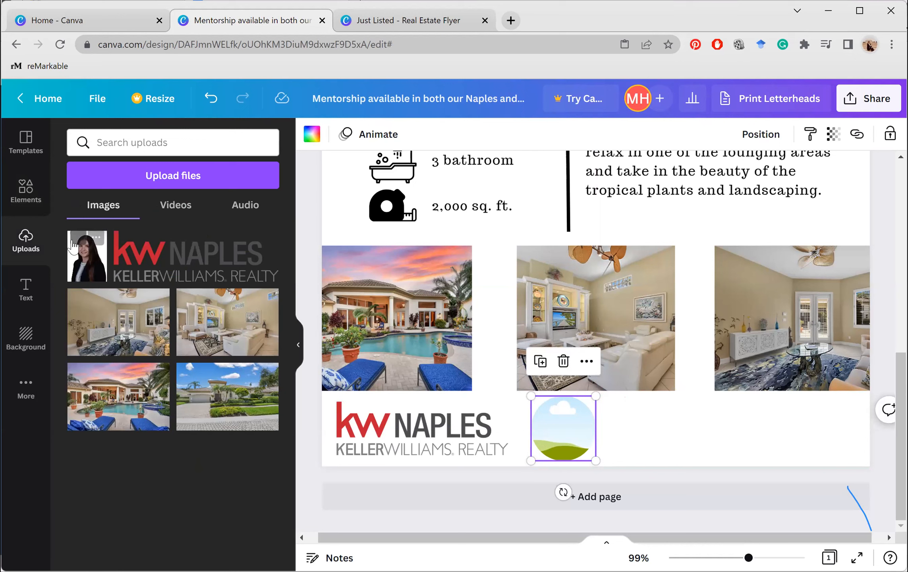
Drop the headshot into the circle frame and shift the photo down so the face sits inside
drag(87, 262, 563, 431)
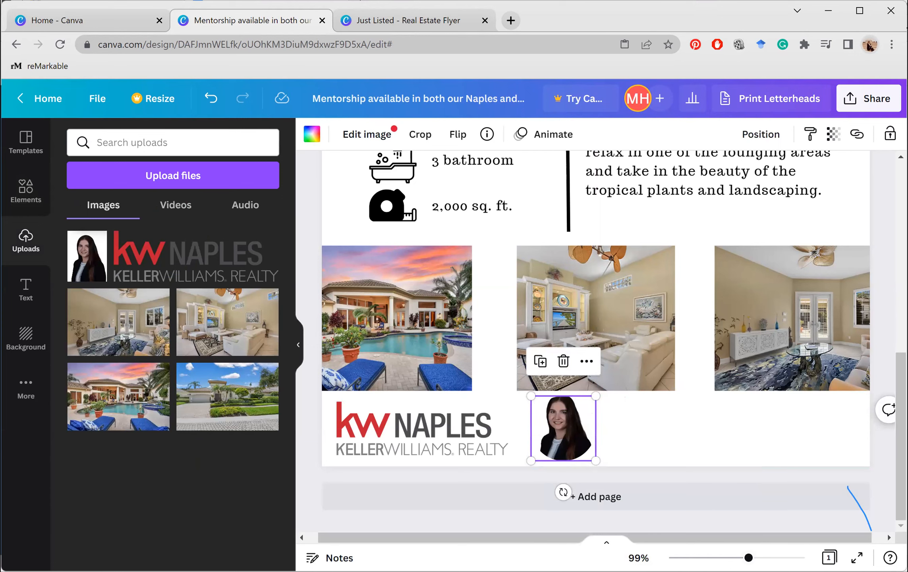
scroll(661, 463, up, 3)
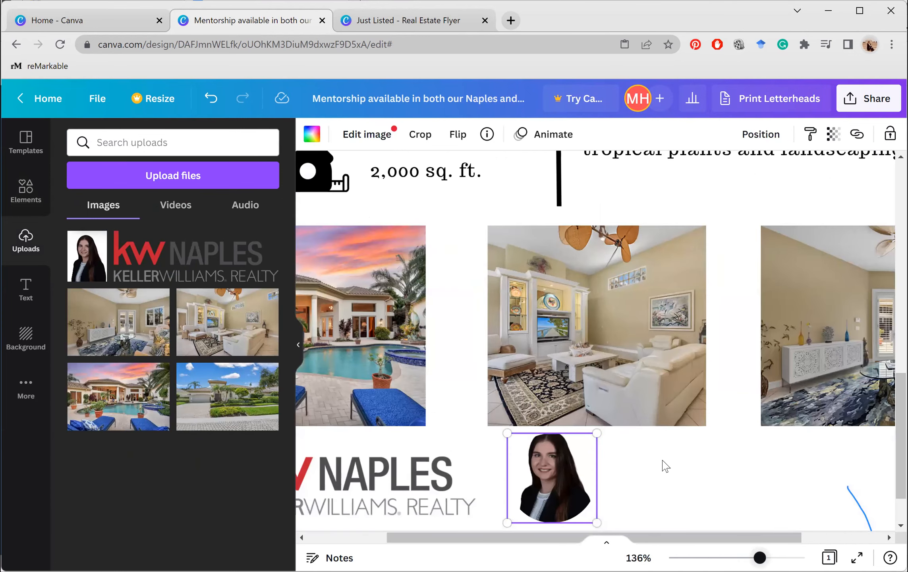
scroll(664, 463, up, 5)
scroll(662, 457, down, 5)
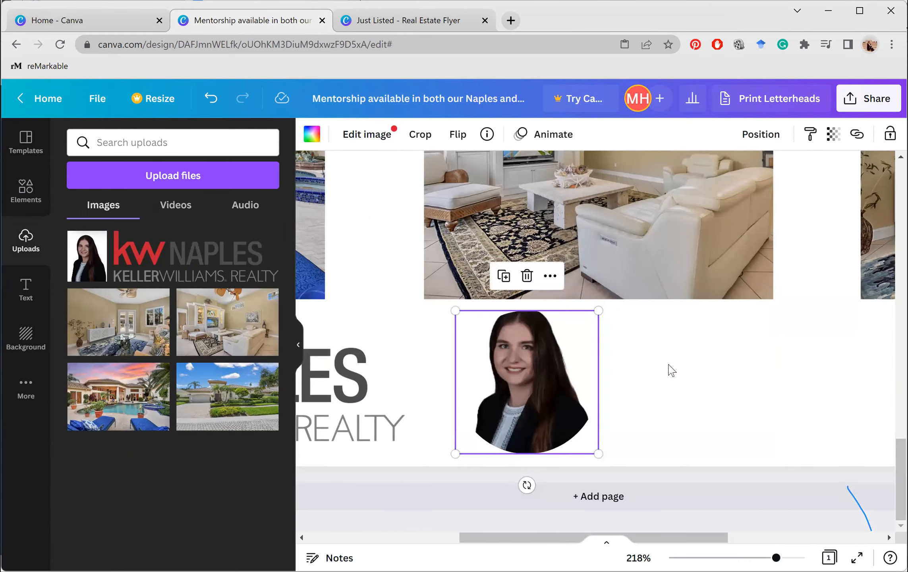
click(671, 370)
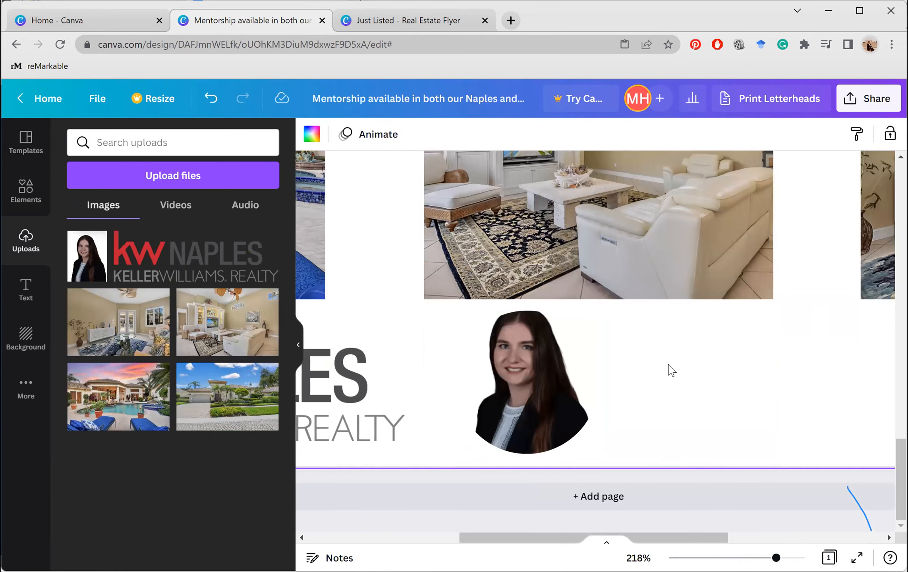
click(499, 363)
double_click(500, 364)
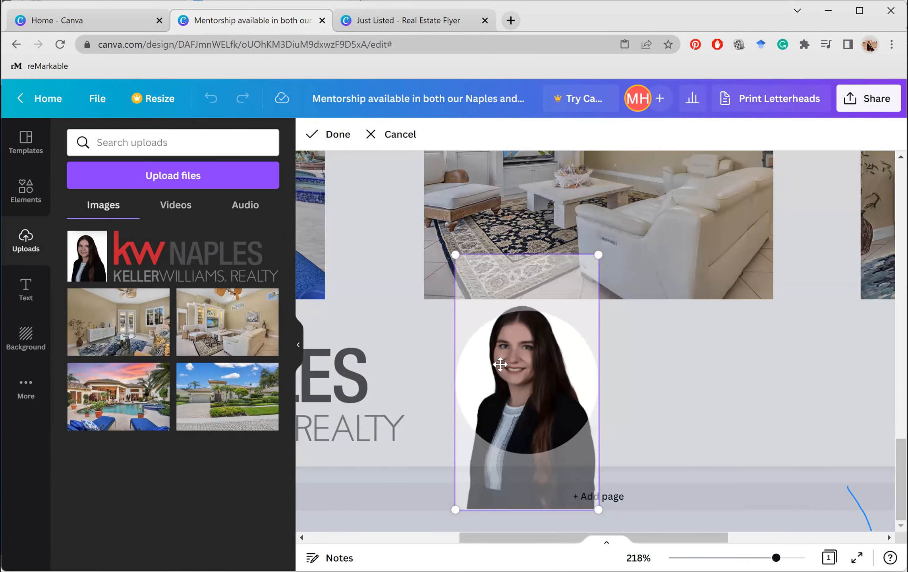
drag(500, 364, 515, 391)
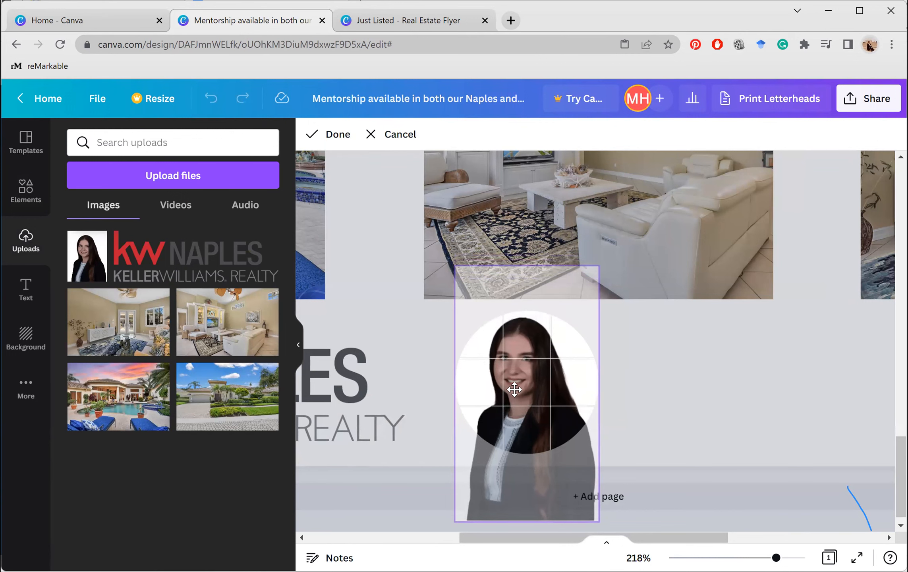
click(666, 414)
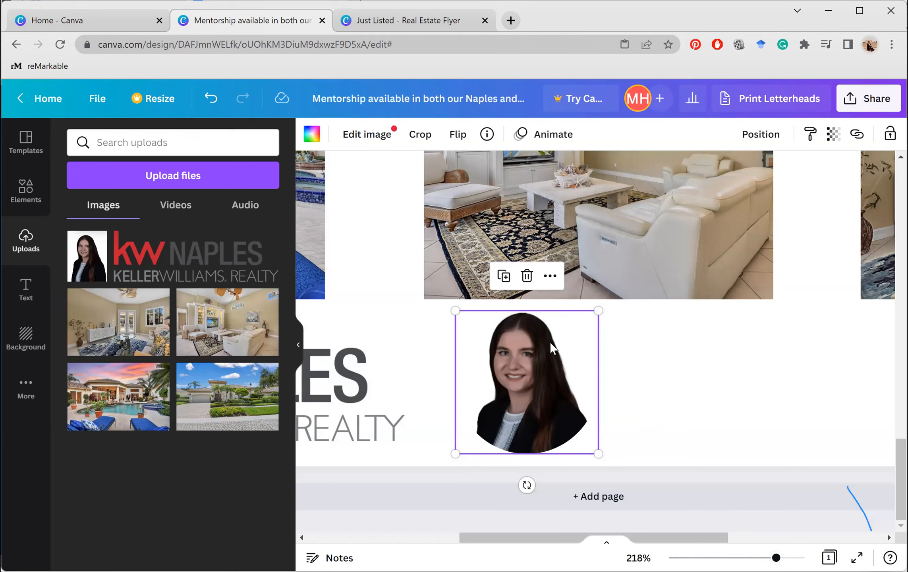
key(Delete)
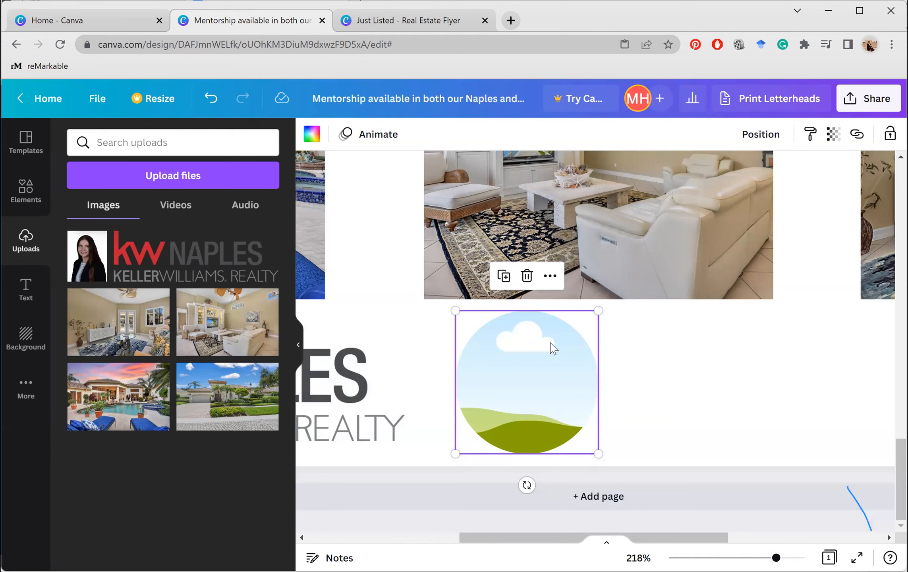
click(210, 97)
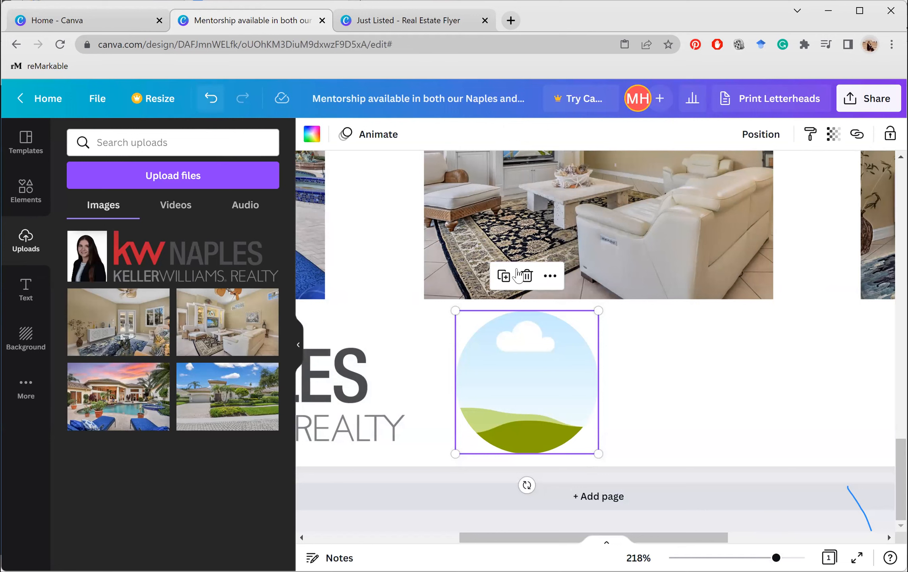
Deselect the headshot and go from the Frames list back to the Text panel
click(688, 331)
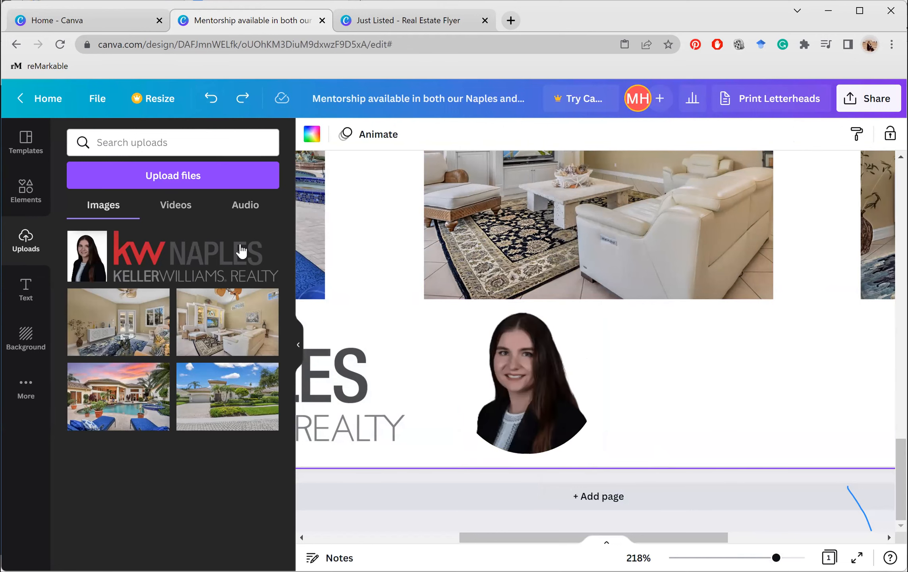
click(35, 207)
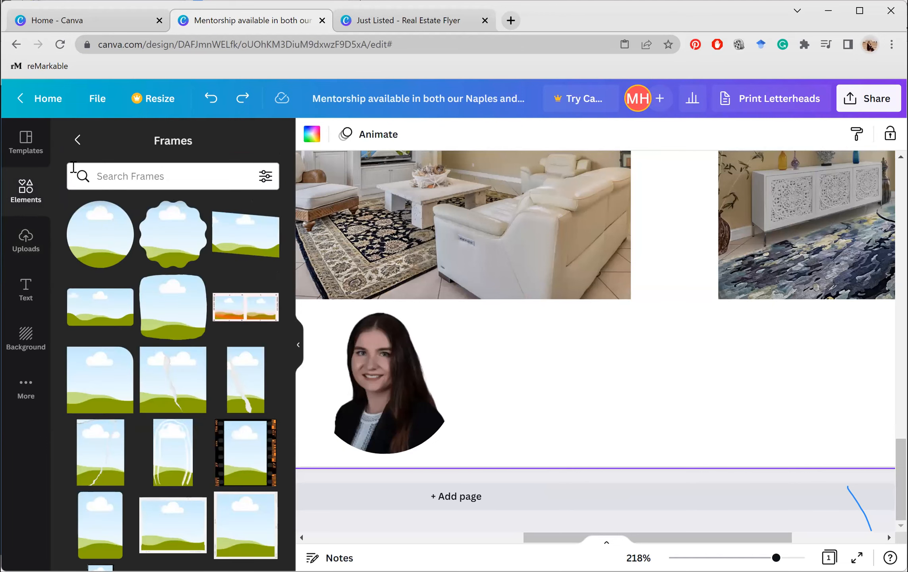
click(77, 140)
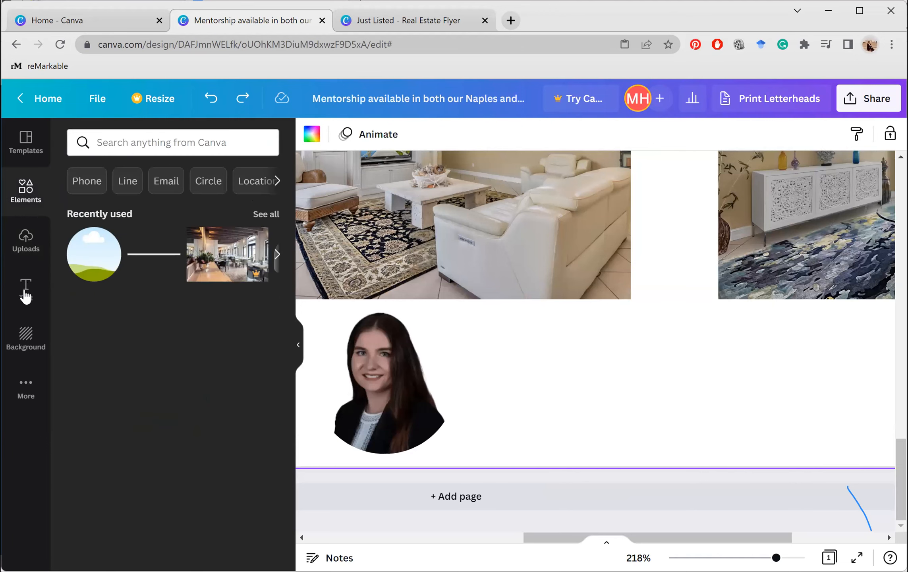
click(26, 294)
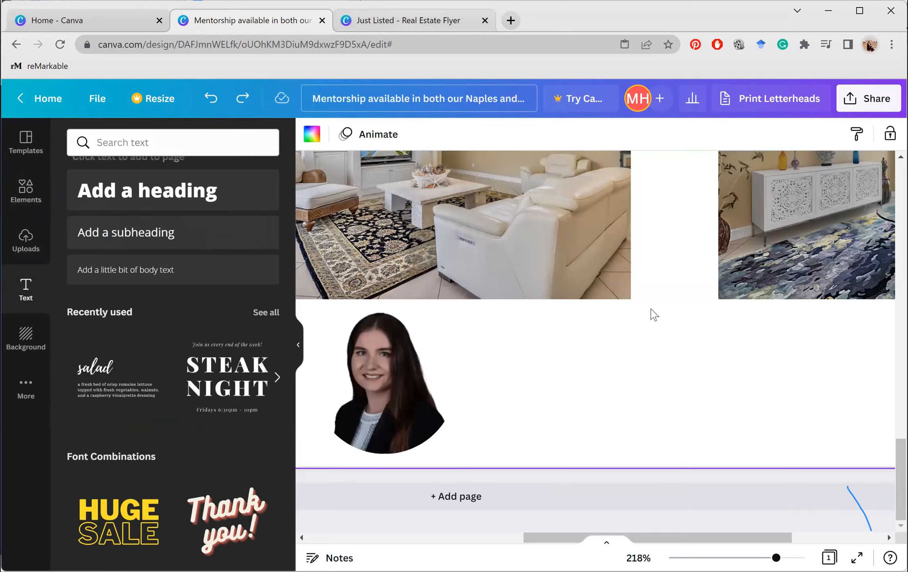
Check the Just Listed title on the original flyer, then return to the new design
key(ctrl+Tab)
scroll(653, 314, down, 2)
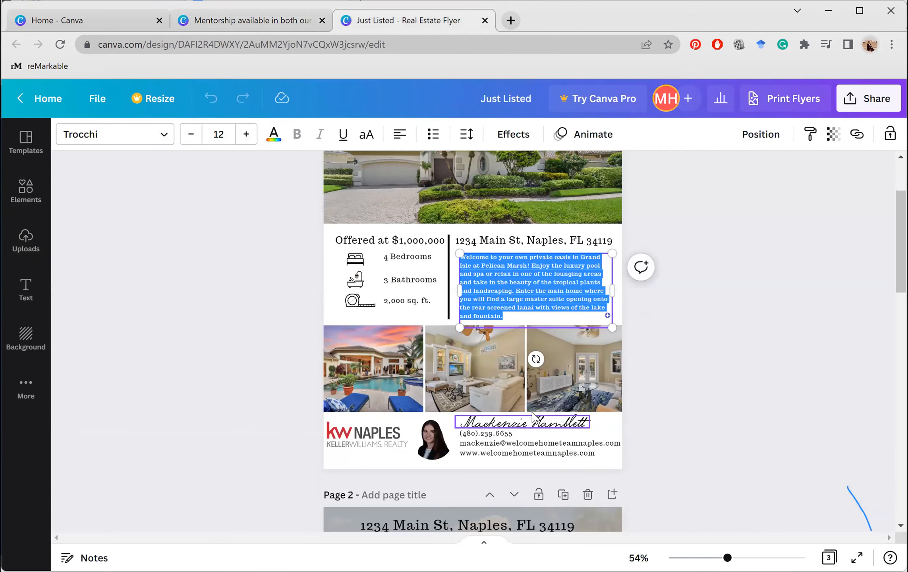
scroll(441, 151, up, 3)
click(457, 199)
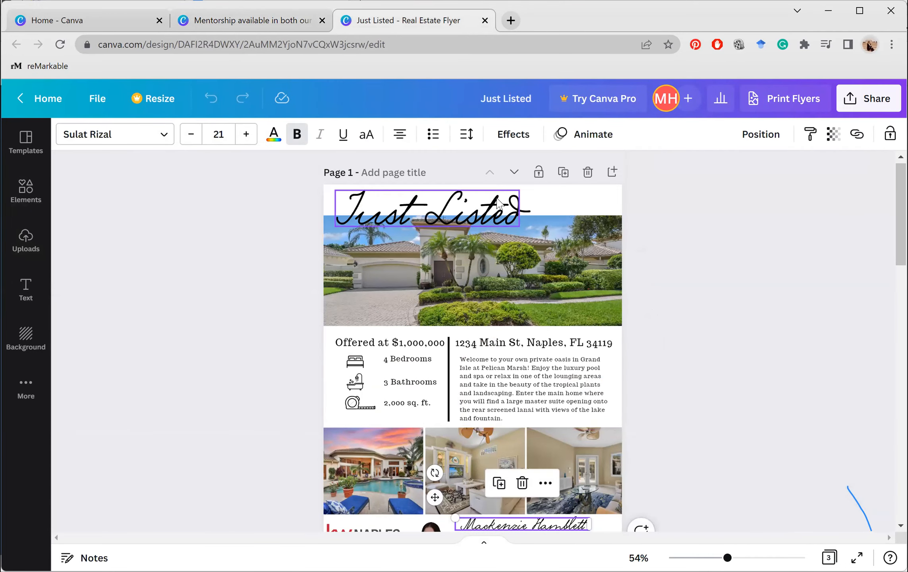
scroll(455, 214, down, 4)
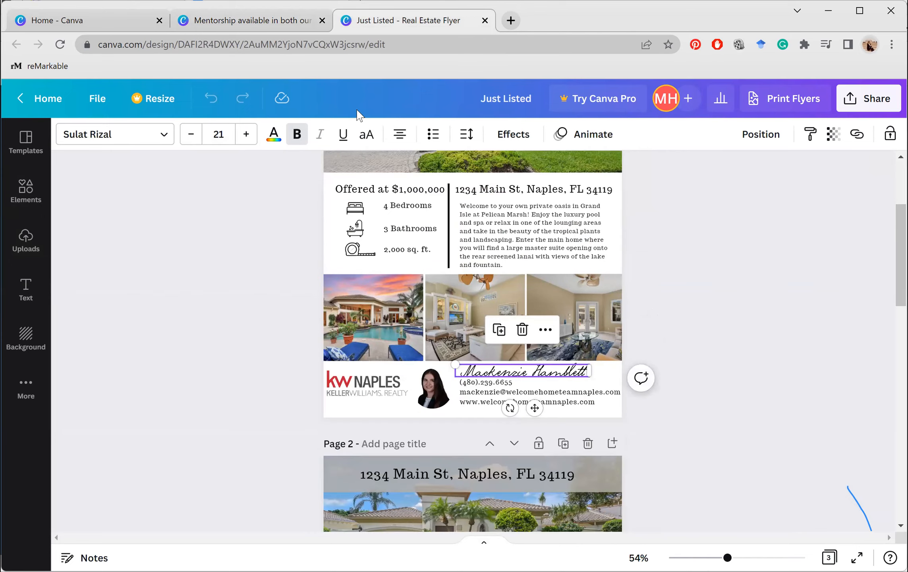
click(290, 25)
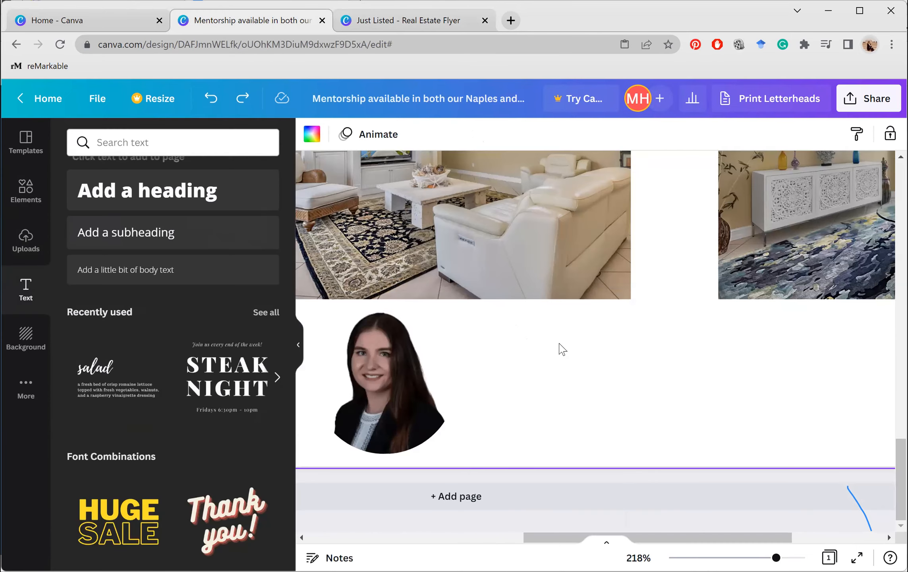
Copy the Just Listed title and paste a smaller copy beside the portrait at the flyer's bottom
scroll(699, 482, up, 5)
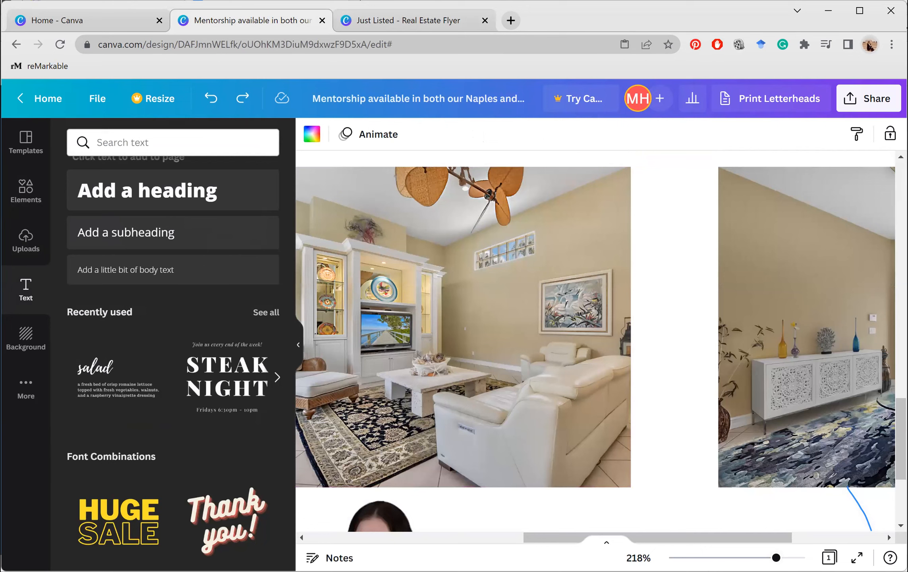
drag(775, 558, 717, 558)
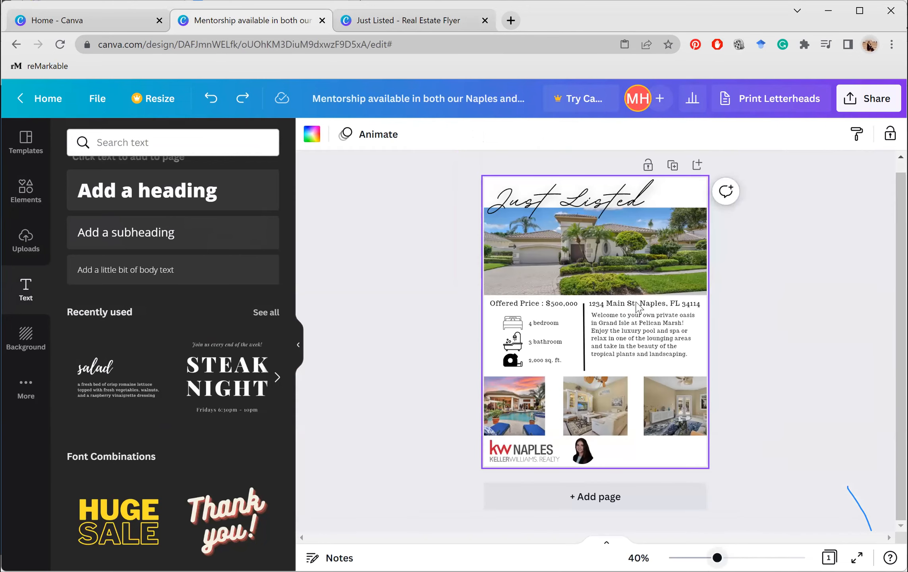
click(591, 205)
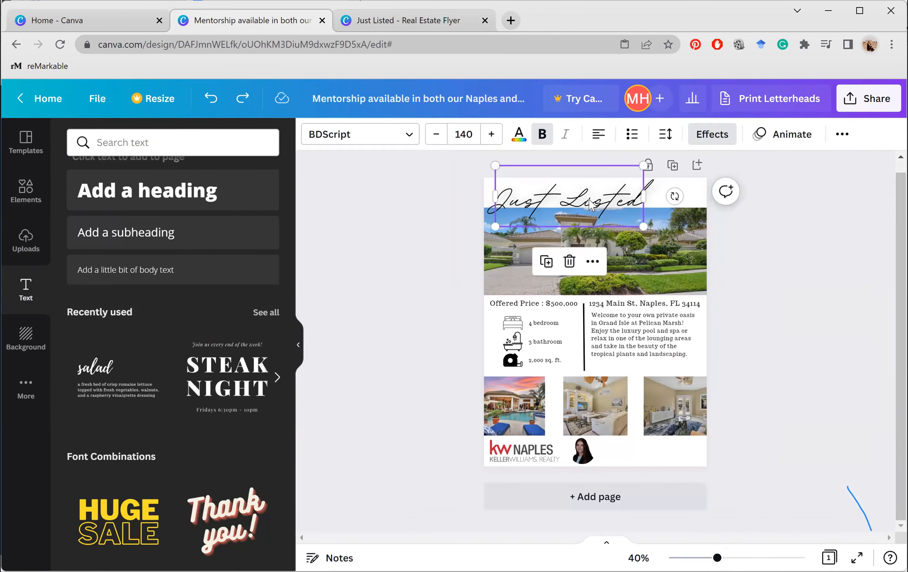
right_click(591, 204)
click(635, 229)
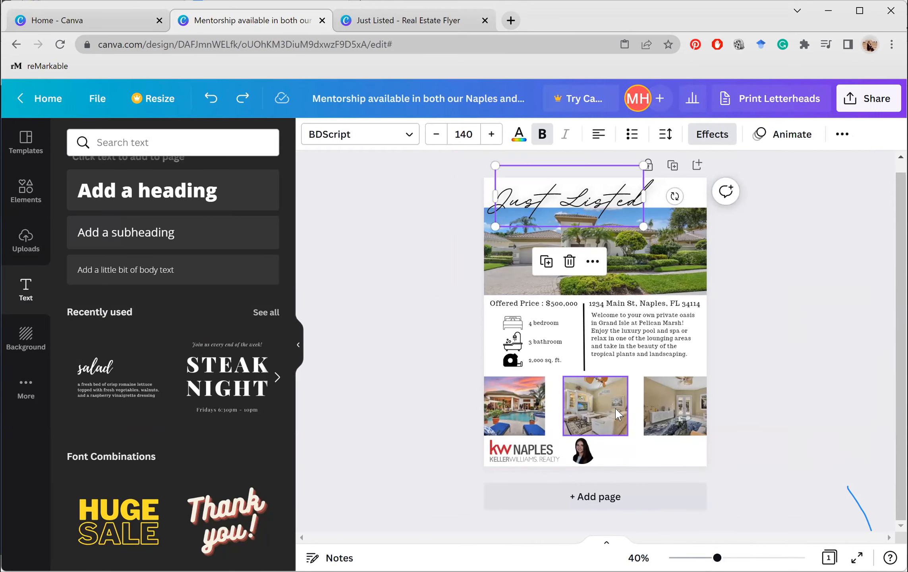
right_click(683, 446)
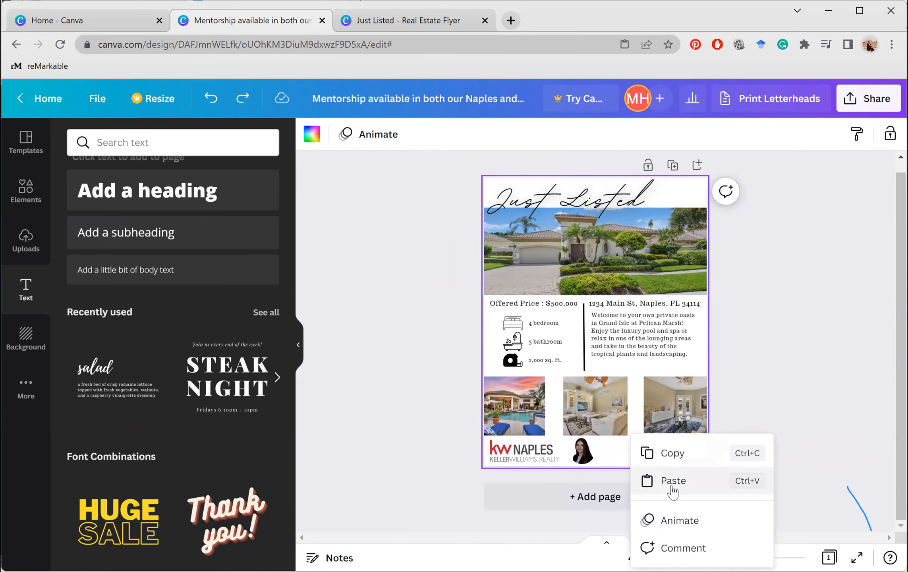
click(672, 481)
drag(563, 207, 648, 436)
drag(715, 456, 645, 491)
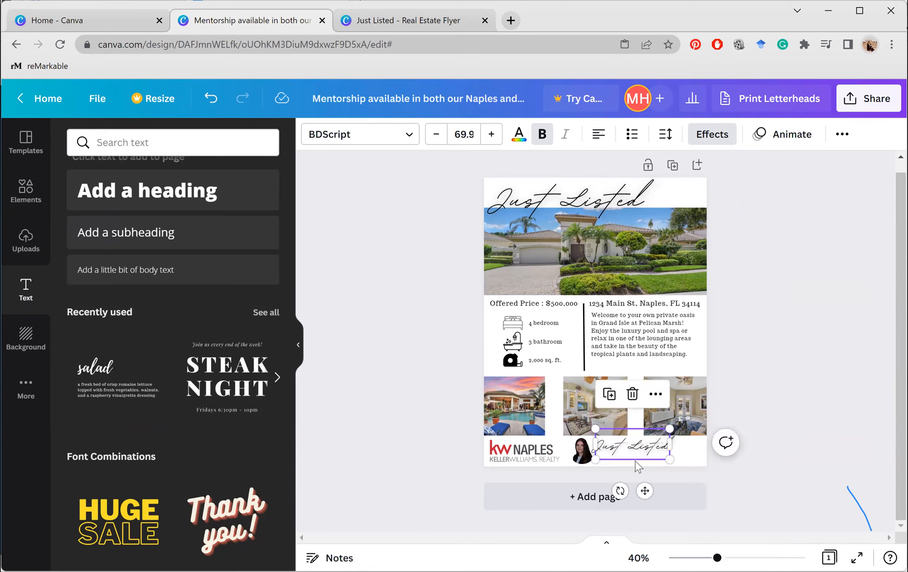
click(637, 464)
Replace the copied title's text with the agent's full name and shrink its box to one line
click(632, 447)
triple_click(632, 445)
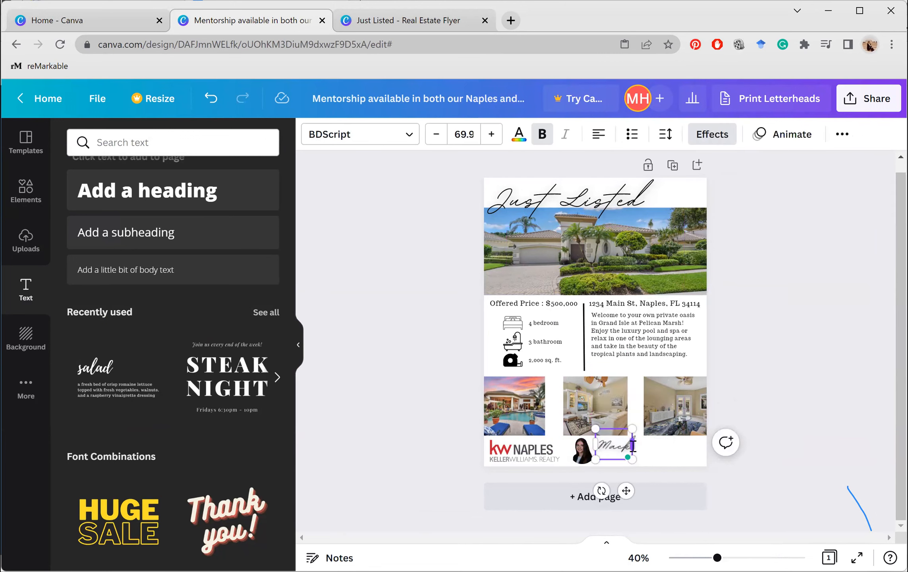
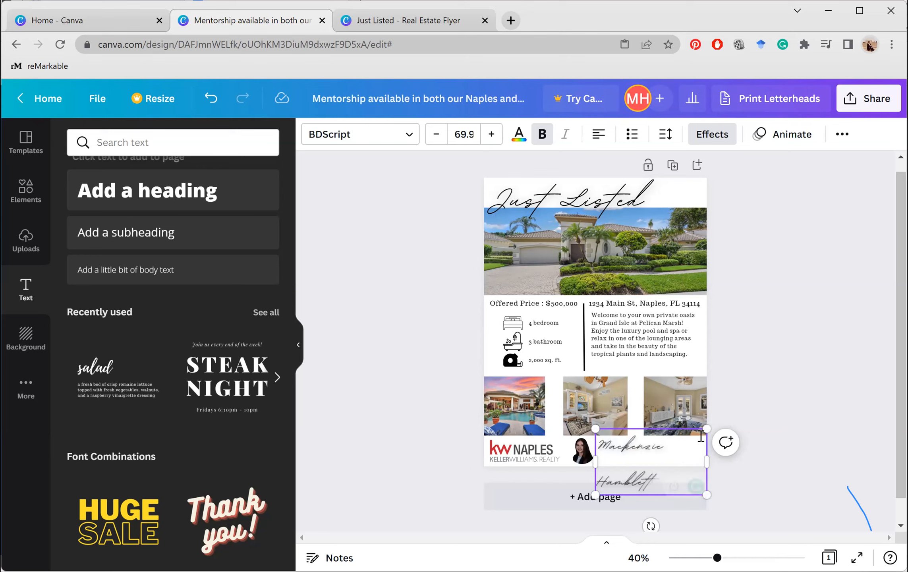
drag(596, 495, 596, 460)
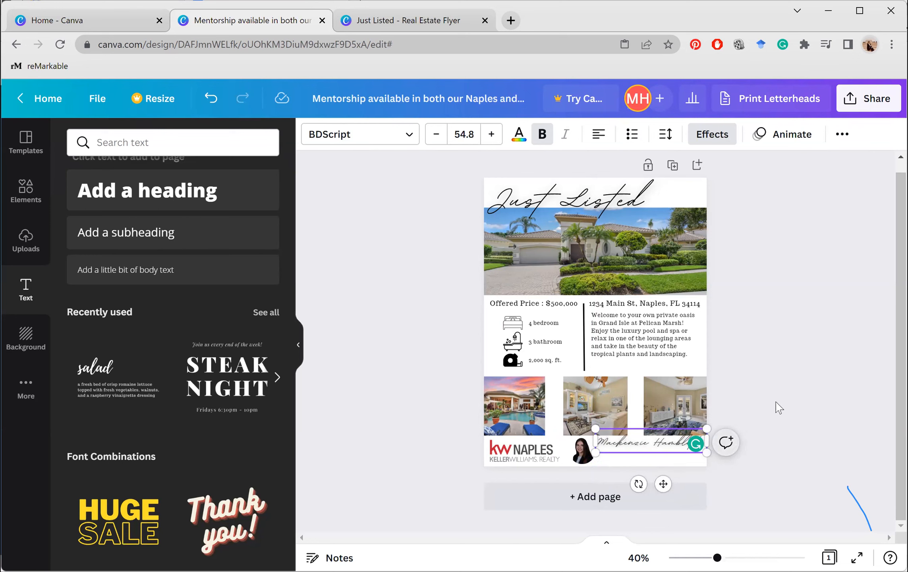
click(724, 439)
click(793, 428)
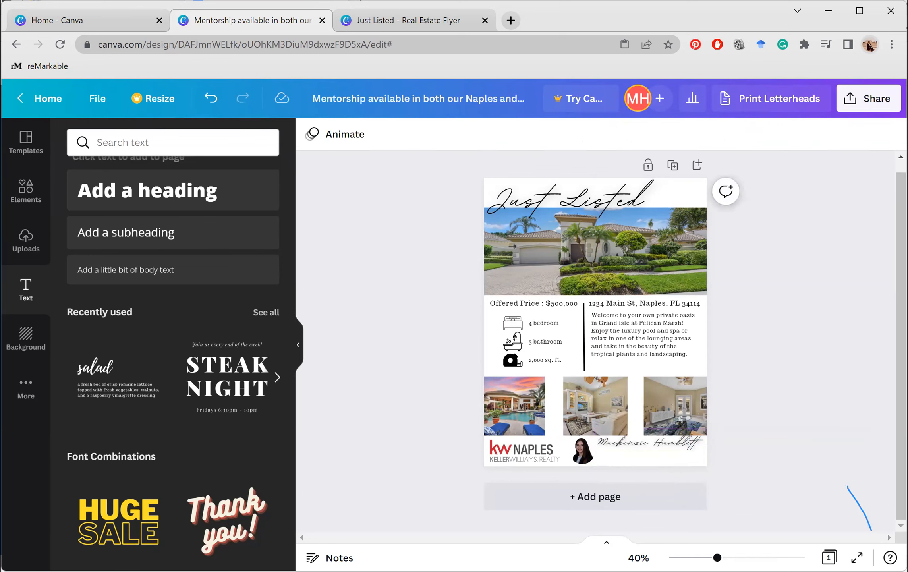
key(ctrl+plus)
key(ctrl+plus)
key(ctrl+plus)
key(ctrl+plus)
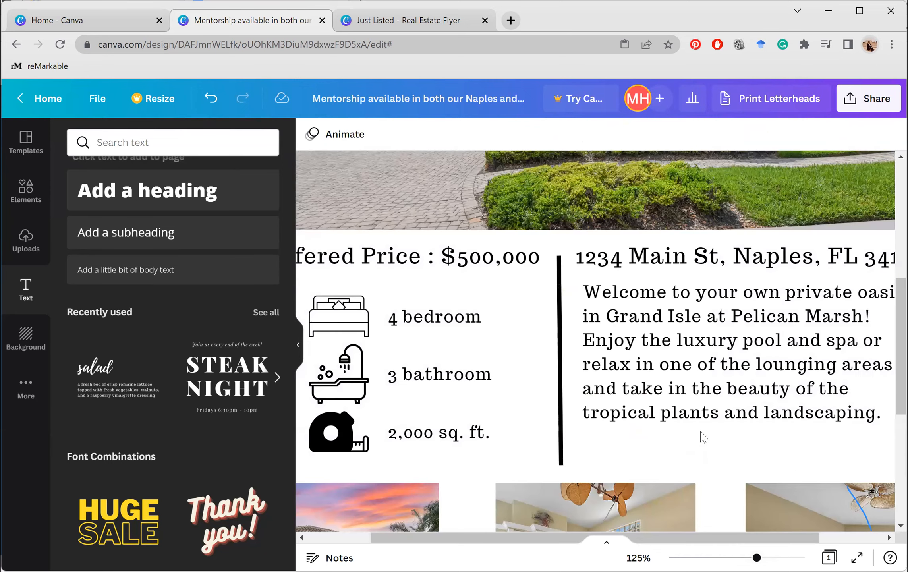
Slightly adjust the agent's name text box
scroll(652, 478, down, 5)
click(691, 472)
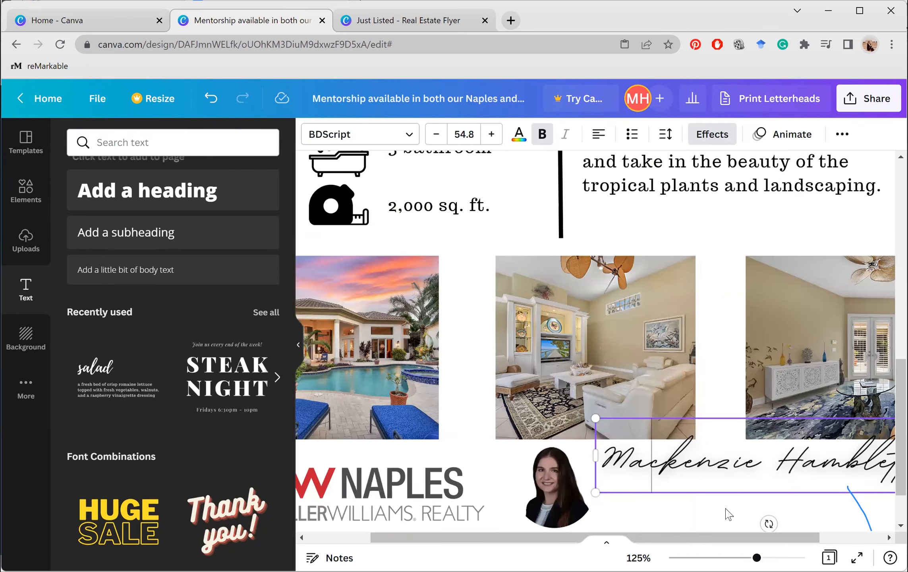
scroll(725, 470, right, 3)
drag(725, 470, 721, 482)
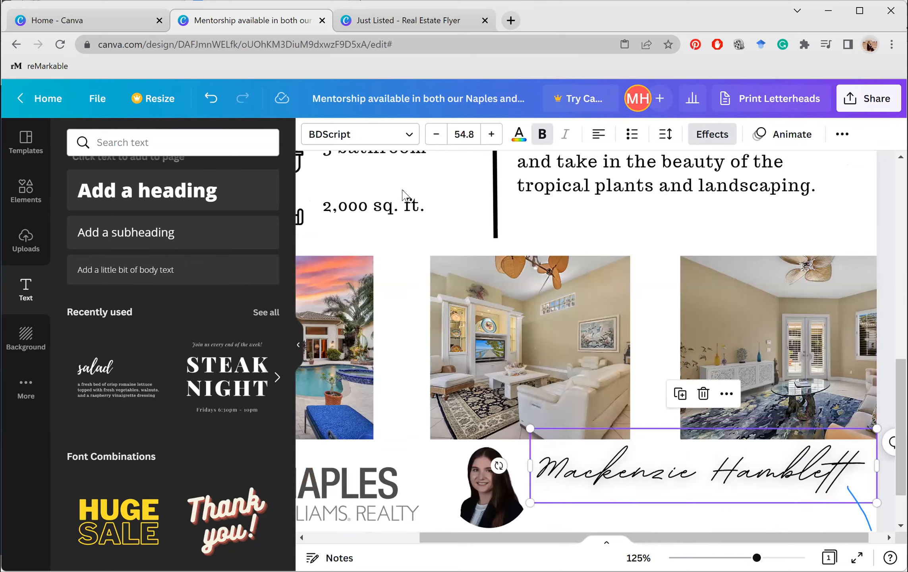
click(404, 194)
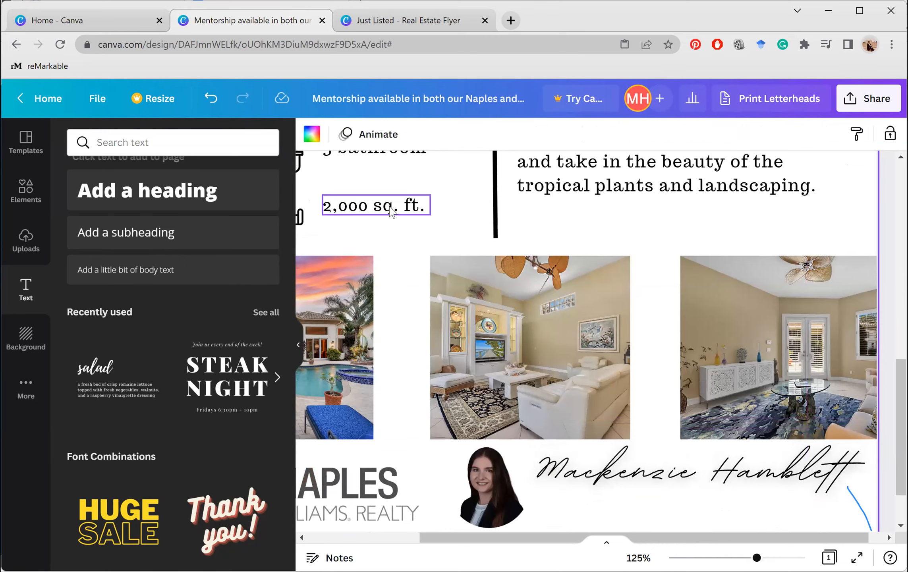
Duplicate the 2,000 sq. ft. text and move the copy beneath the agent's name
click(391, 212)
right_click(392, 211)
click(432, 230)
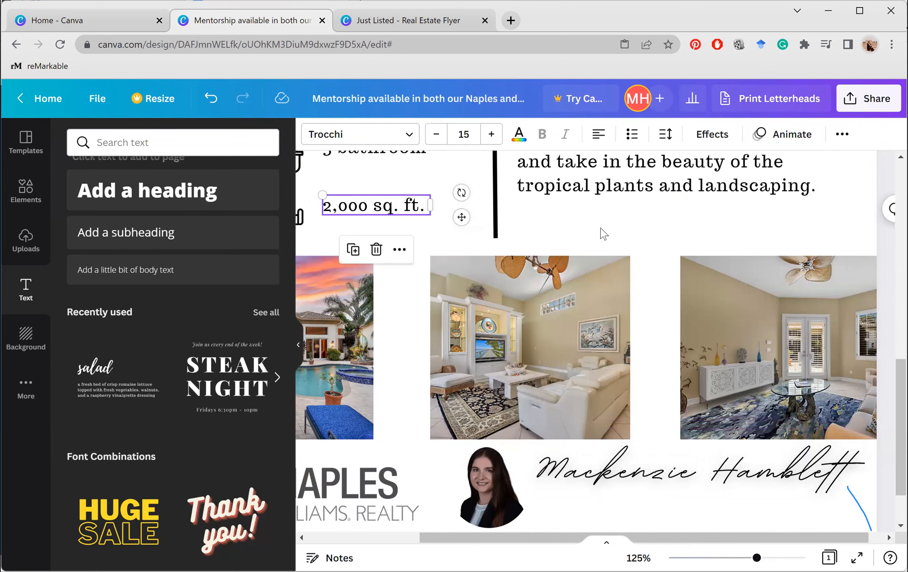
right_click(593, 233)
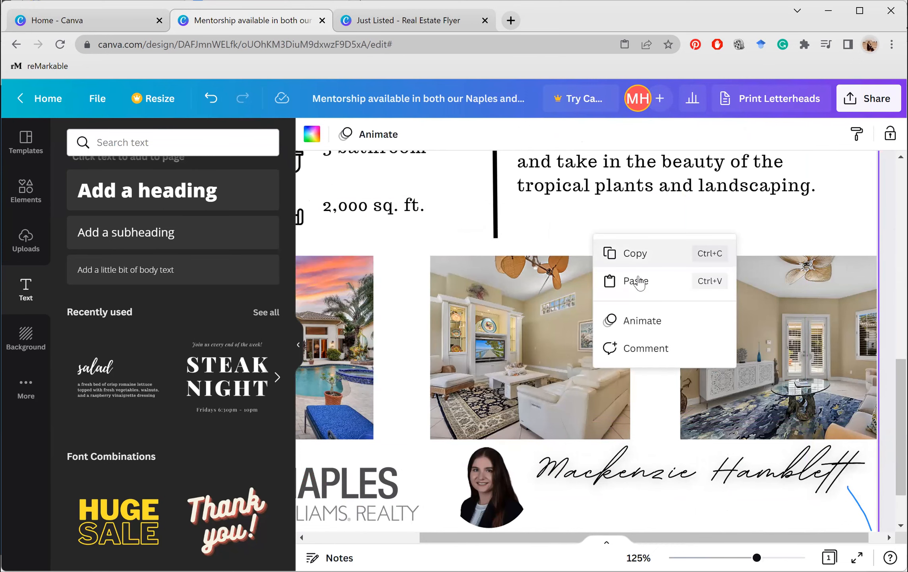
click(635, 254)
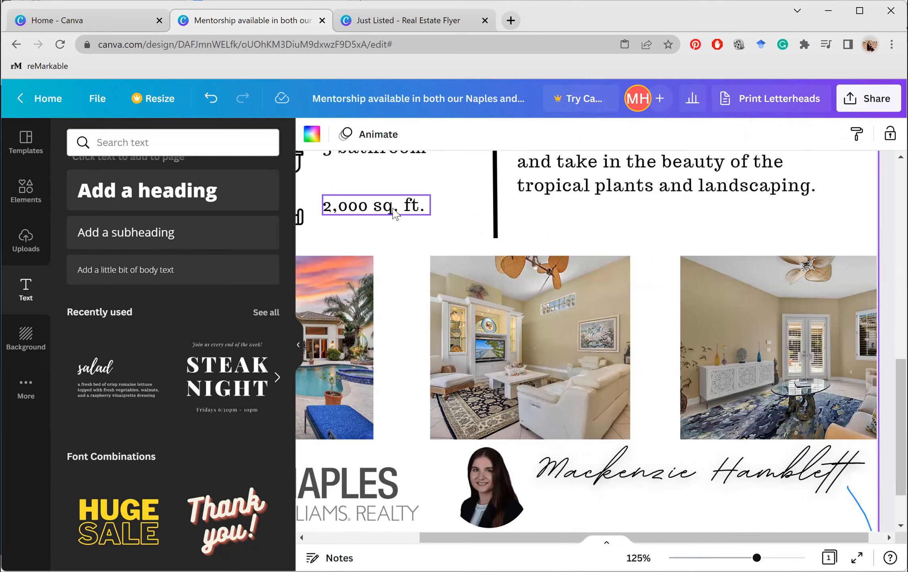
right_click(431, 217)
click(450, 228)
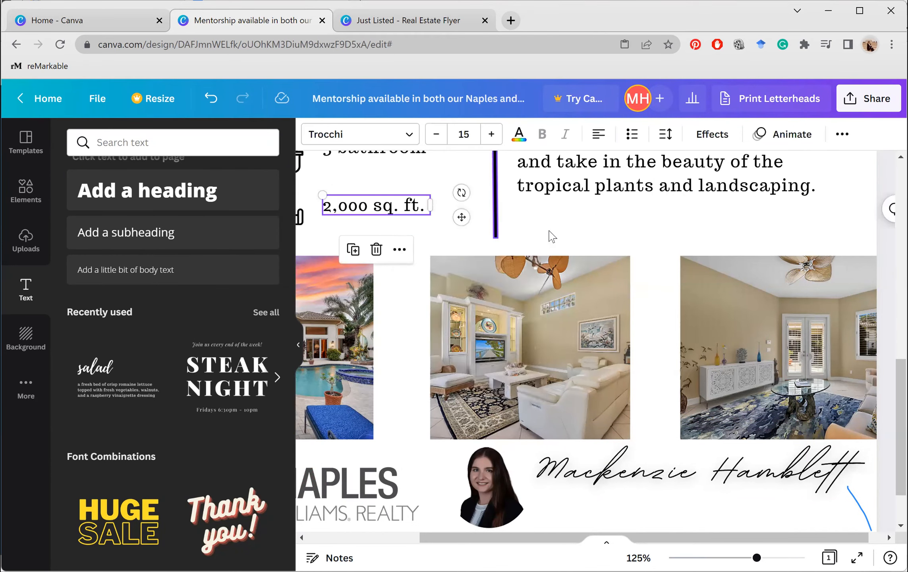
right_click(552, 237)
click(602, 280)
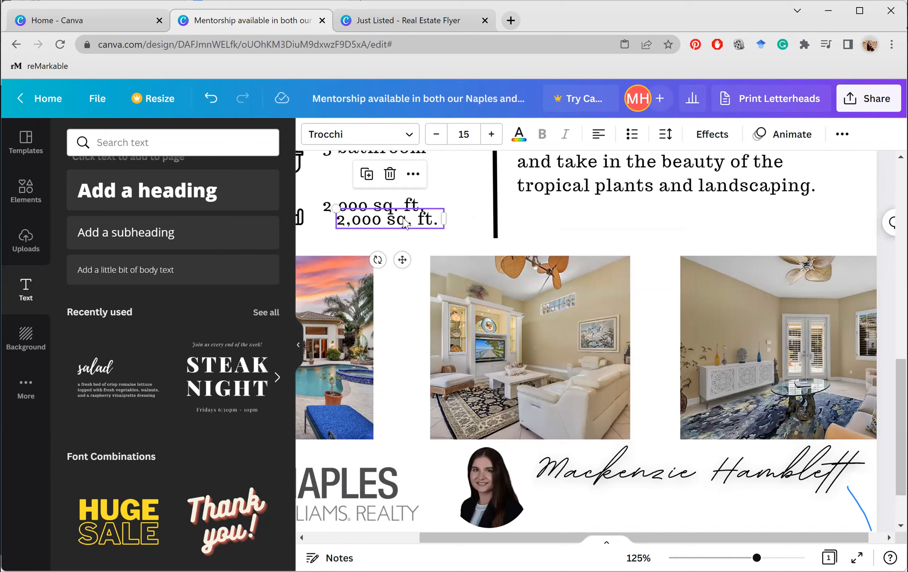
drag(407, 218, 608, 496)
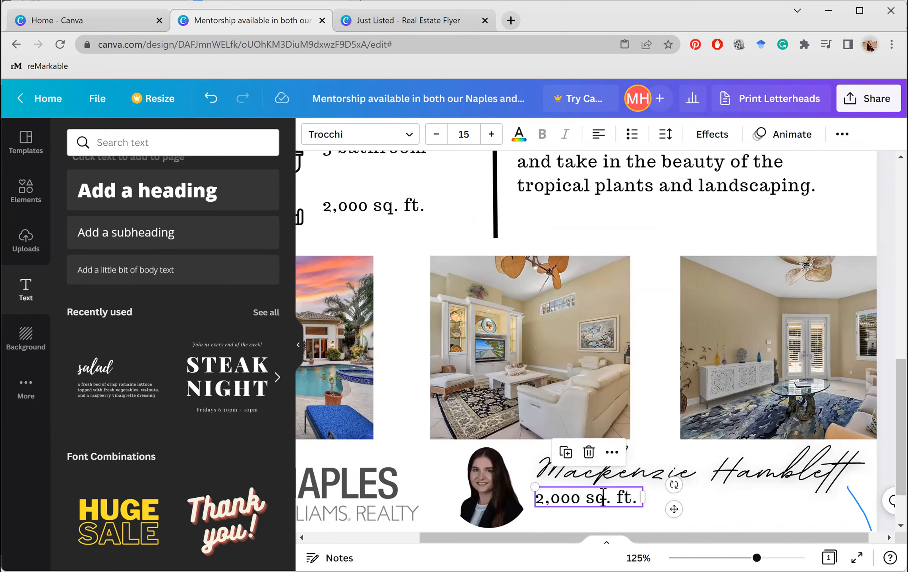
Replace the duplicate's text with the agent's e-mail address and widen it to fit one line
double_click(603, 497)
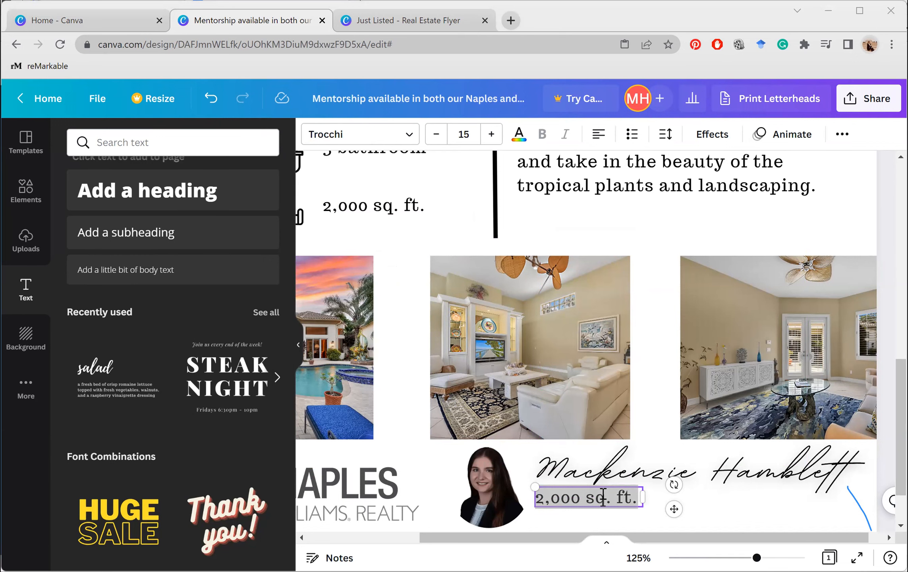
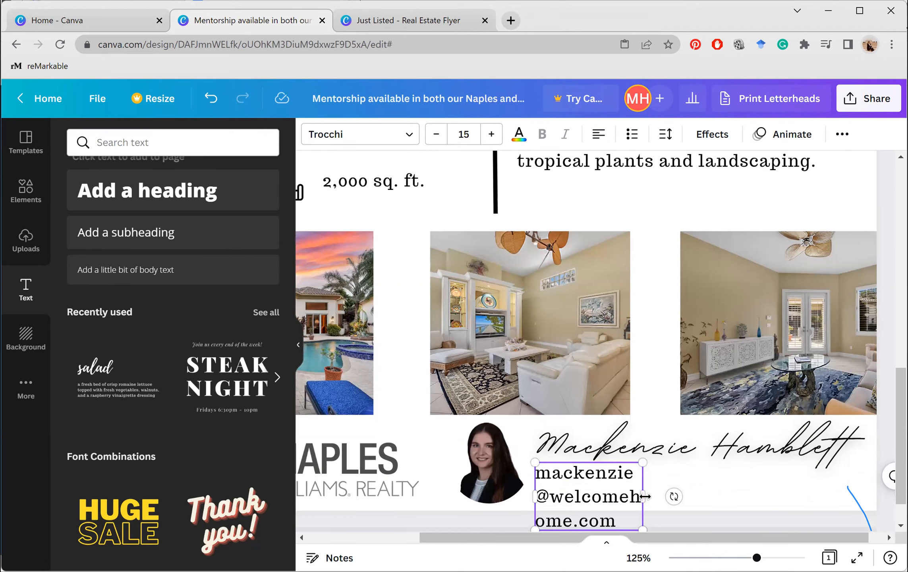
mouse_move(819, 474)
mouse_down()
mouse_move(844, 473)
mouse_move(829, 475)
mouse_up()
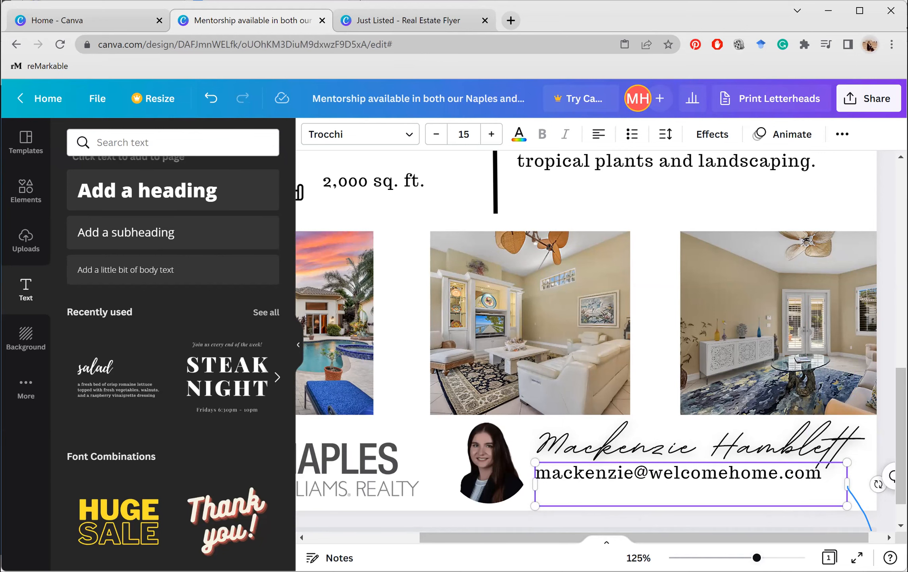
drag(757, 557, 713, 558)
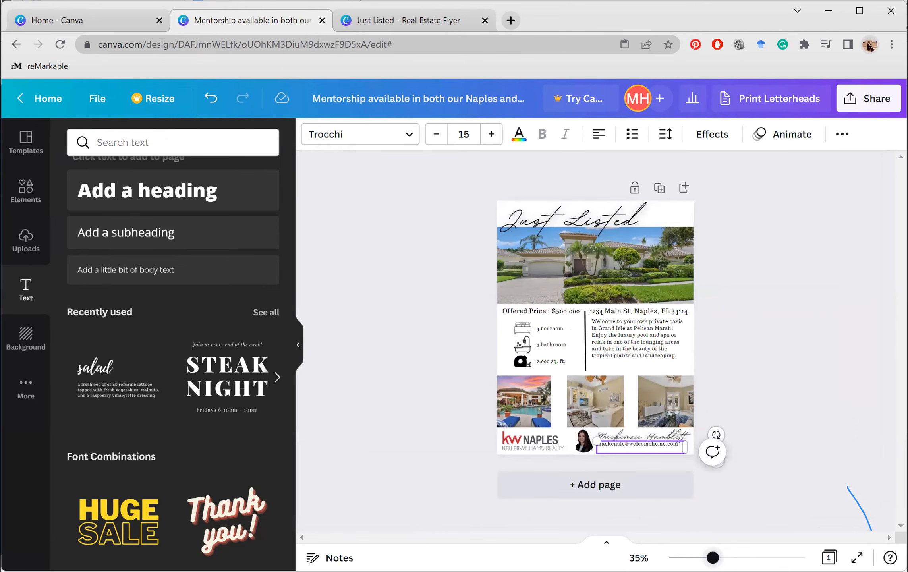
Change the design's title from the old mentorship name to 'Just Listed Template'
scroll(760, 427, up, 1)
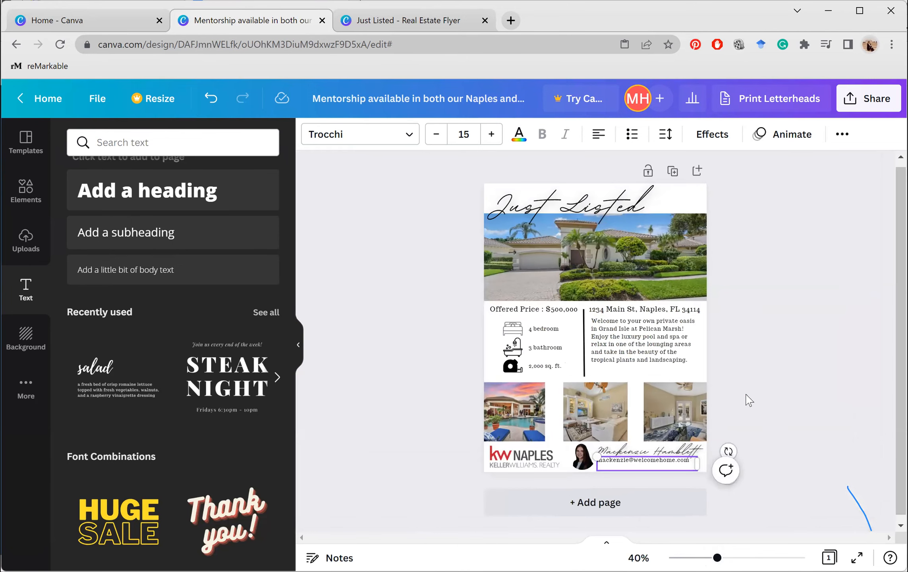
click(746, 395)
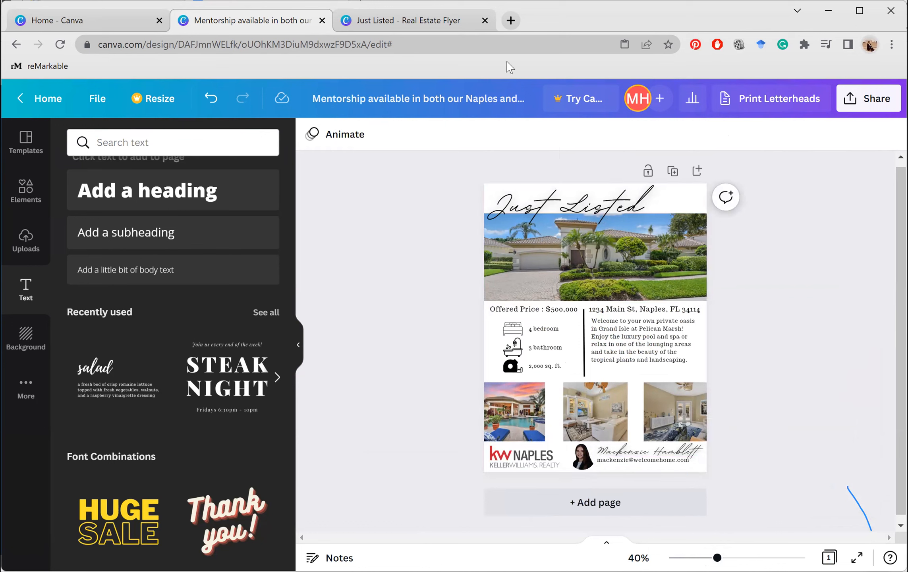
click(473, 100)
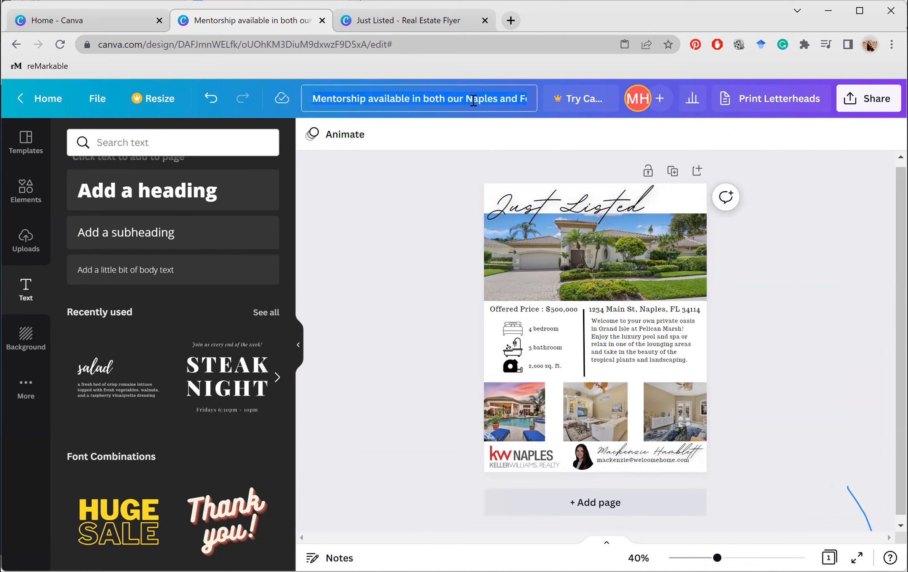
text(Just)
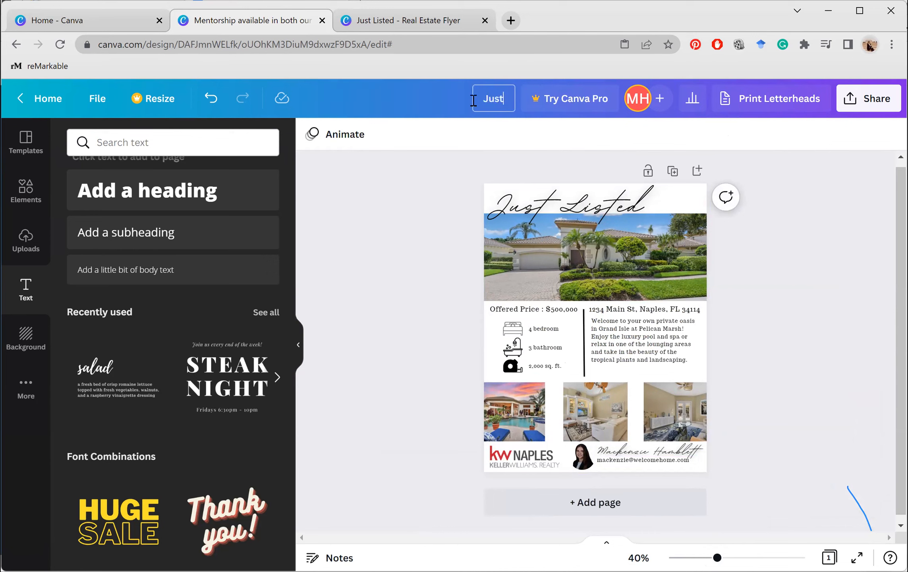
text( Listed Template)
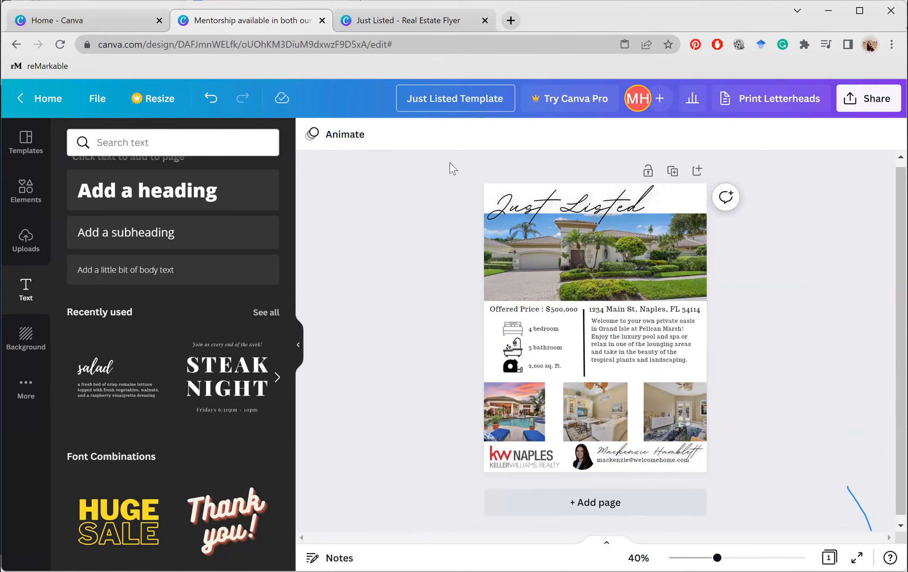
click(450, 163)
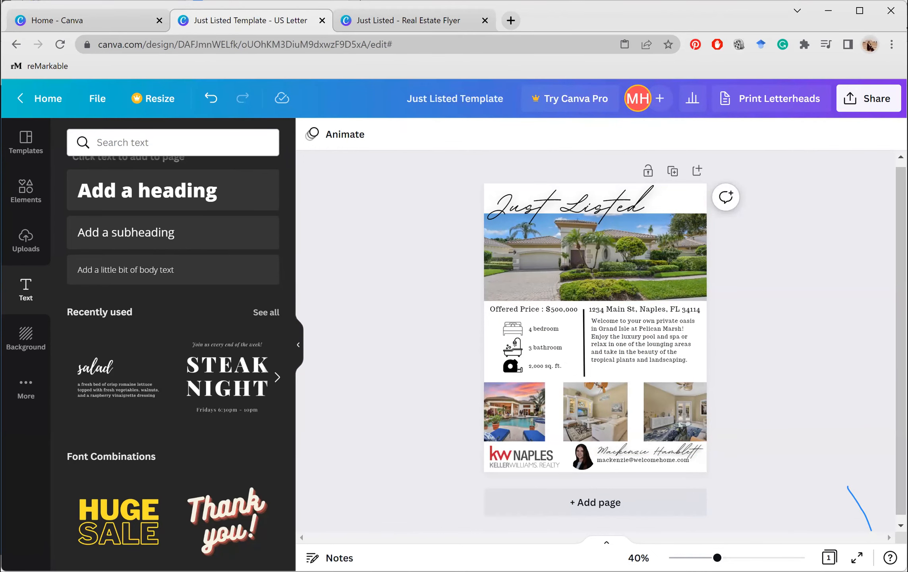
Return to the Canva home page and locate the Just Listed Template design card
click(99, 23)
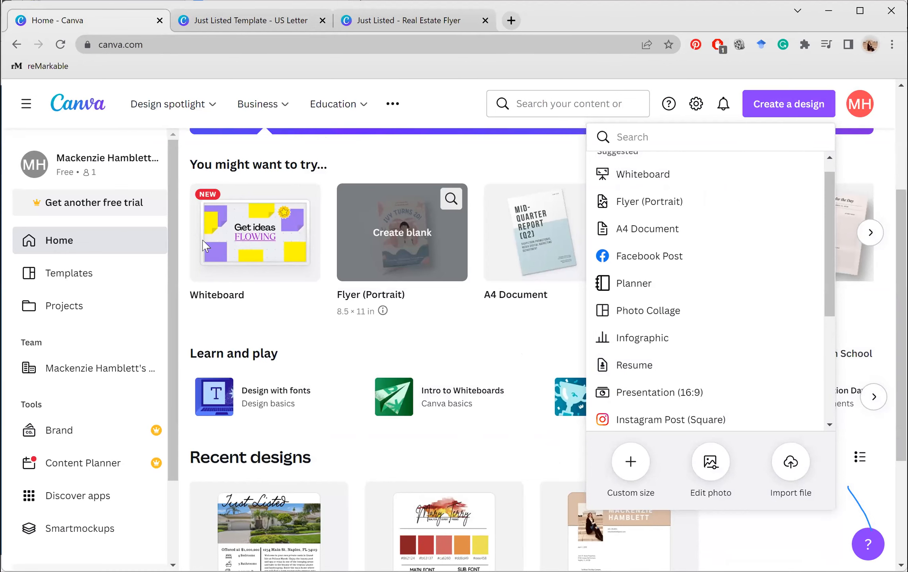
click(402, 399)
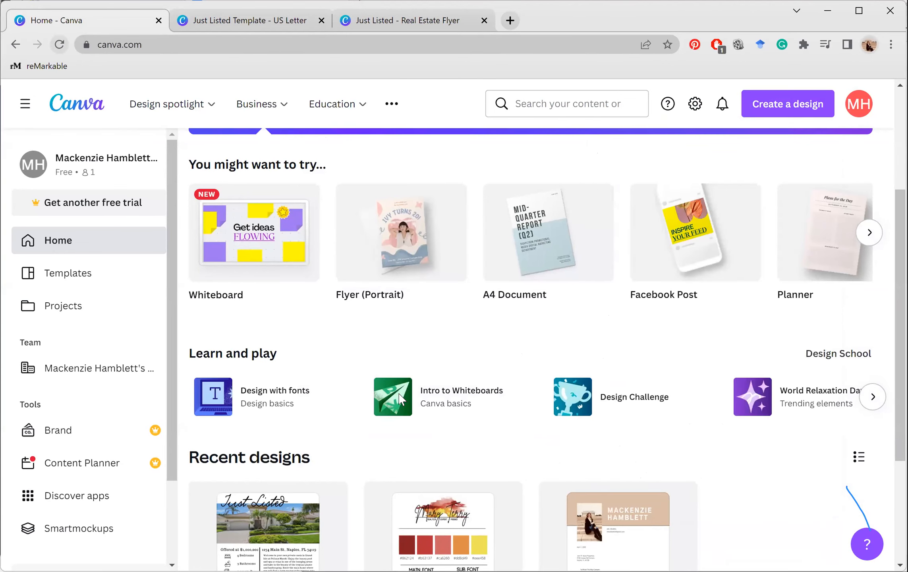
scroll(322, 347, down, 2)
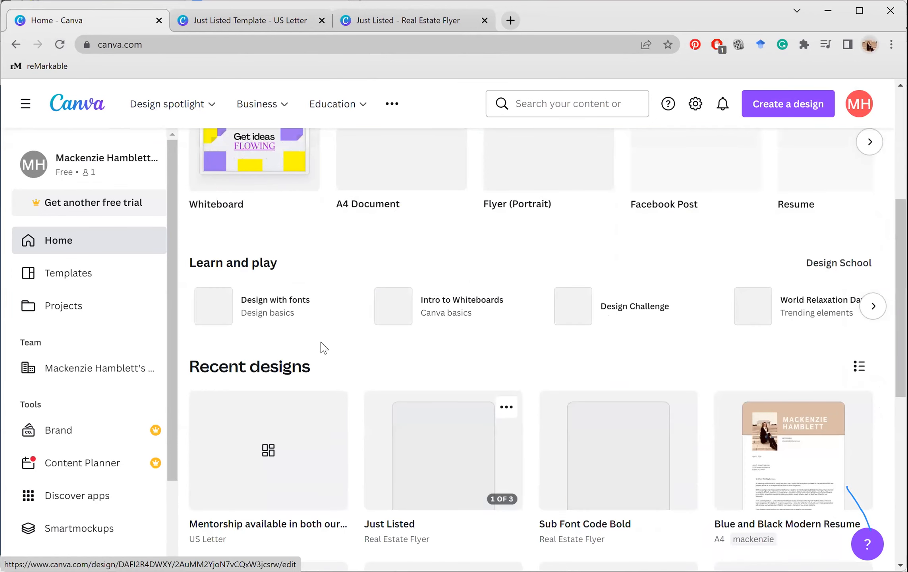
scroll(322, 347, down, 3)
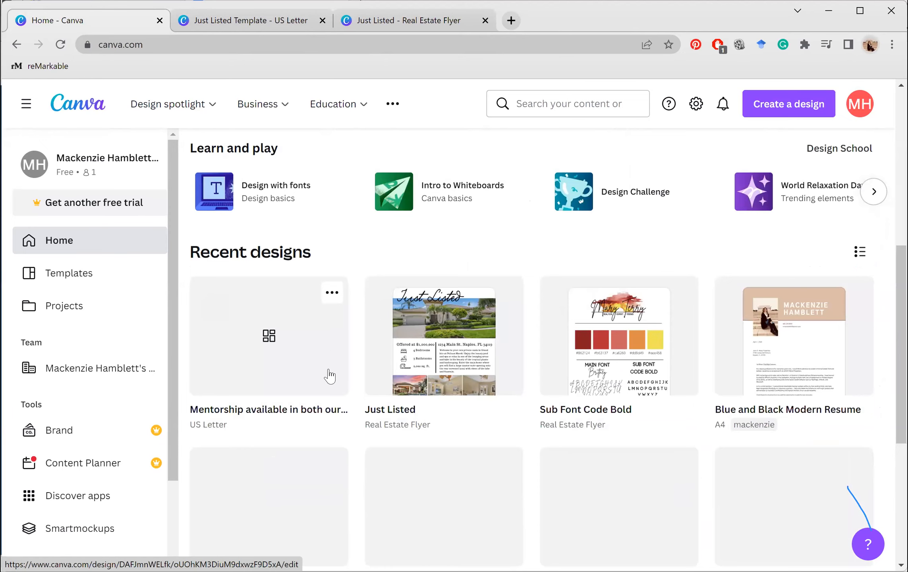
scroll(329, 374, up, 2)
Move the flyer into a newly created 'Templates' folder, then reload the home page
click(332, 367)
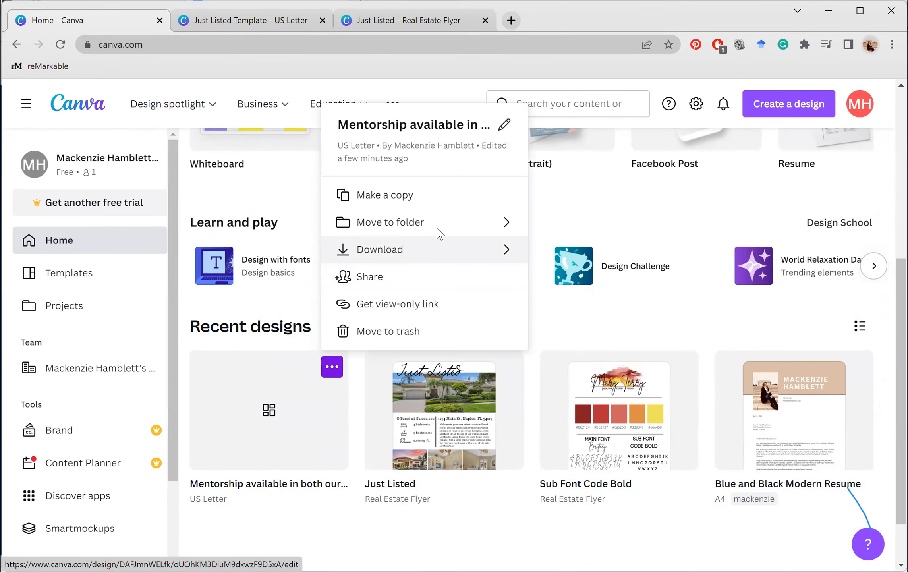
click(437, 225)
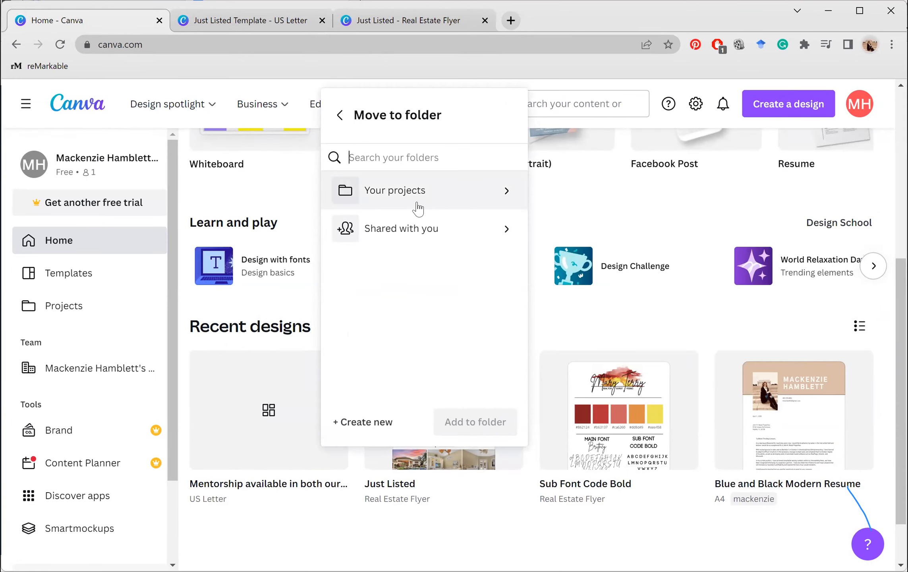
click(357, 423)
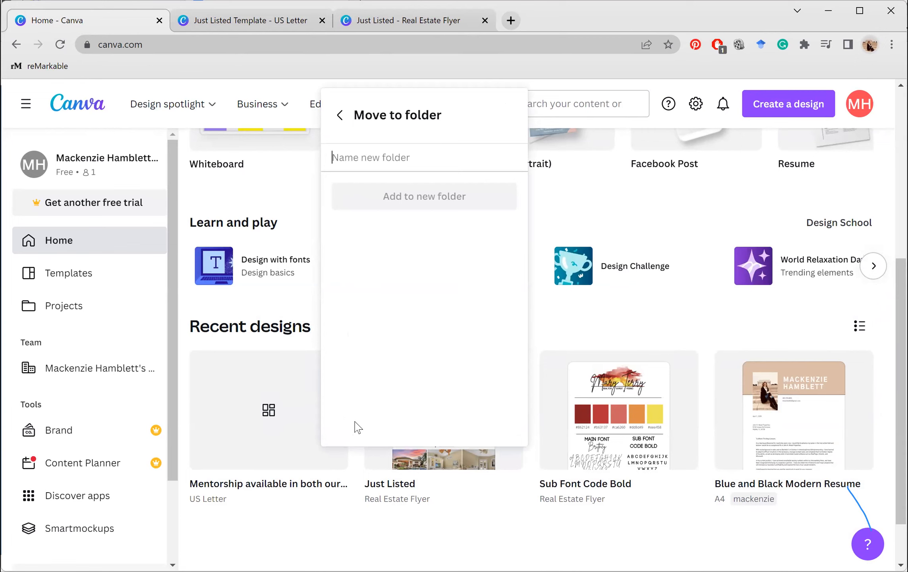
text(Templat)
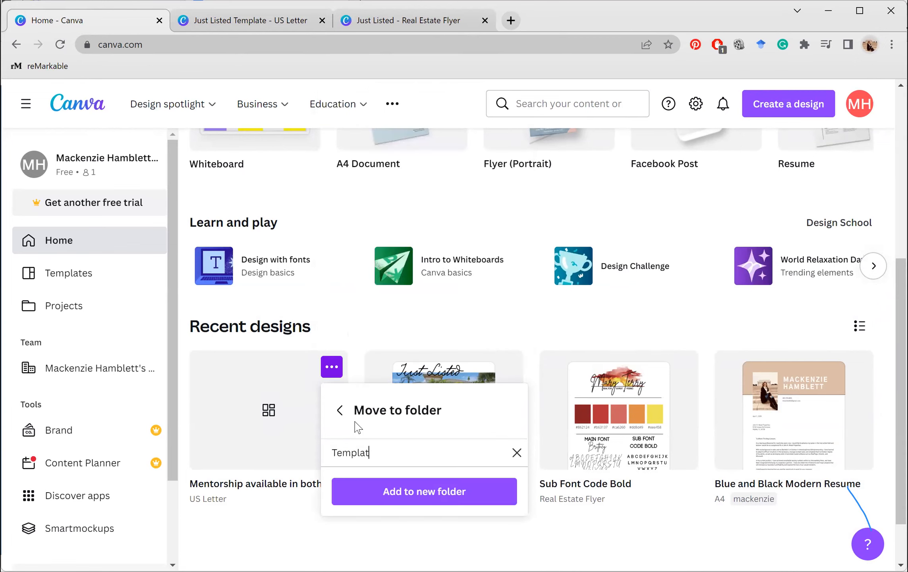
text(es)
key(Return)
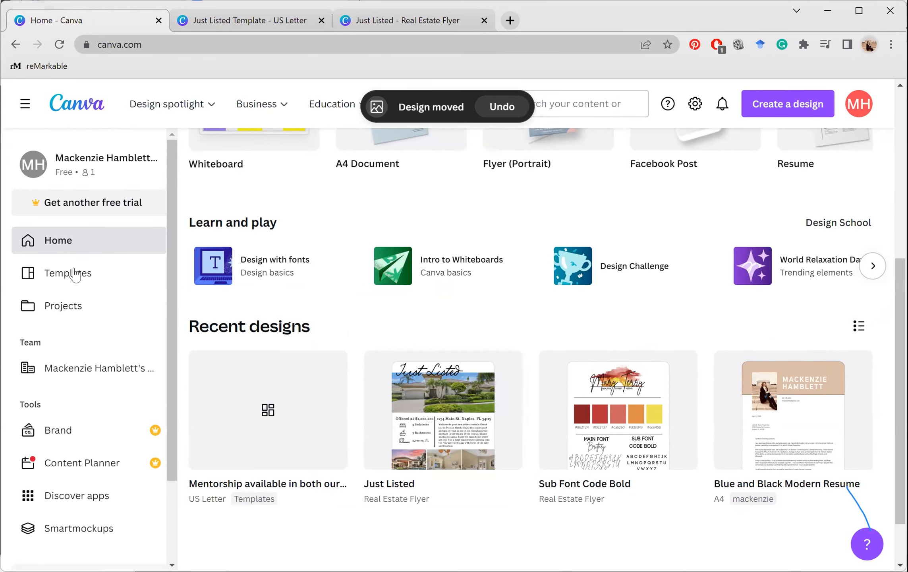
click(67, 248)
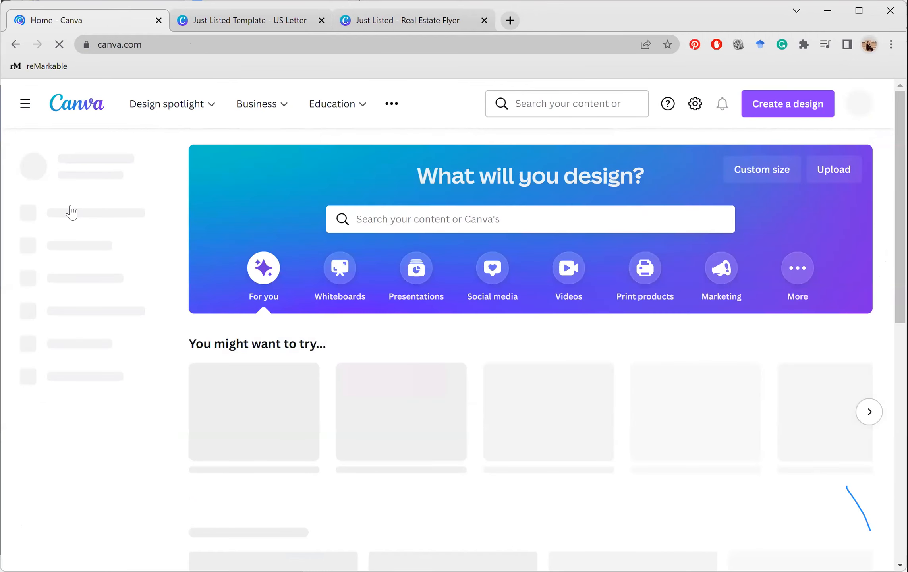
Show the Projects page, where the Templates folder lists 1 item
click(71, 213)
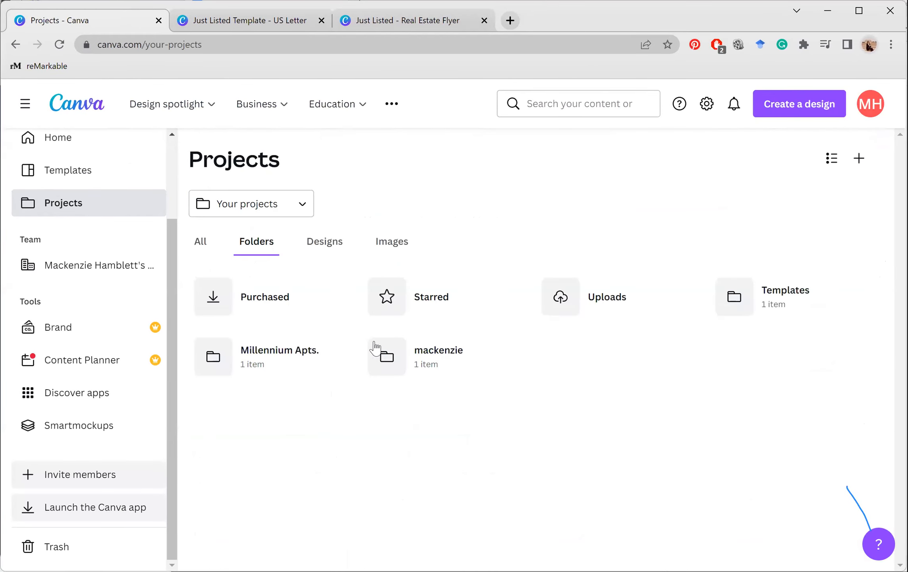
mouse_move(339, 365)
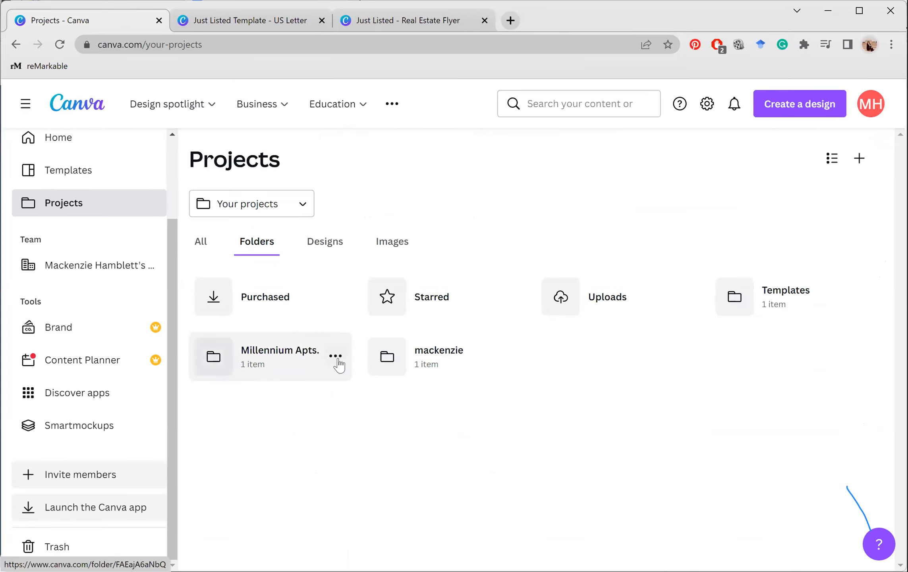